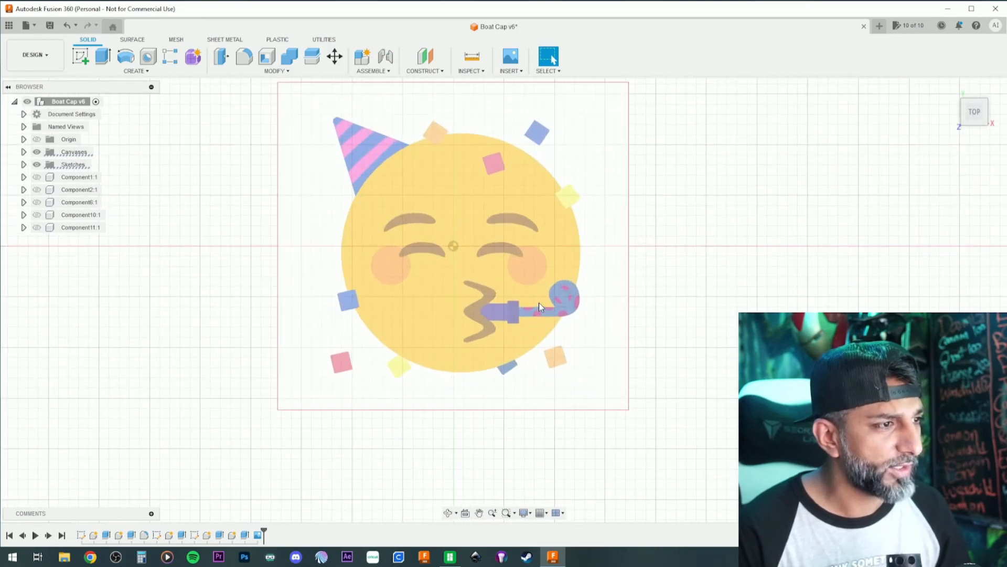
- Calibrate the emoji canvas by picking the face's two side edges along the horizontal axis and setting that distance to 60 mm
scroll(536, 285, "down", 4)
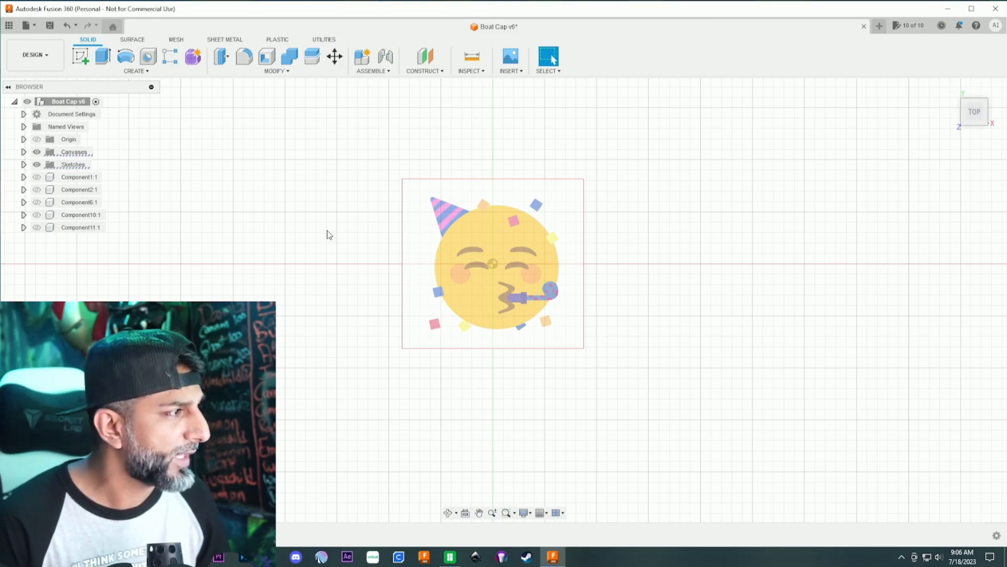
left_click(23, 152)
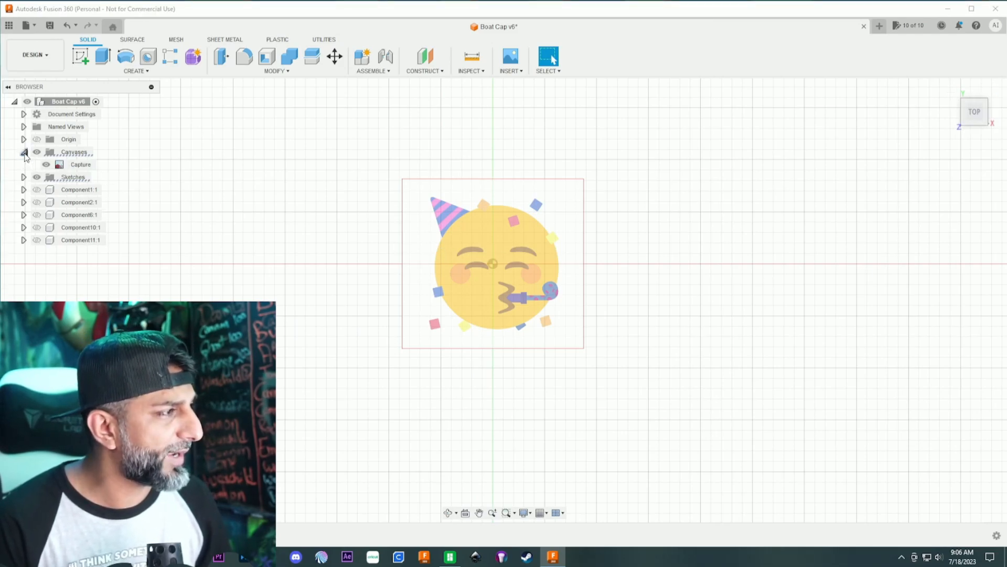
left_click(80, 166)
right_click(81, 166)
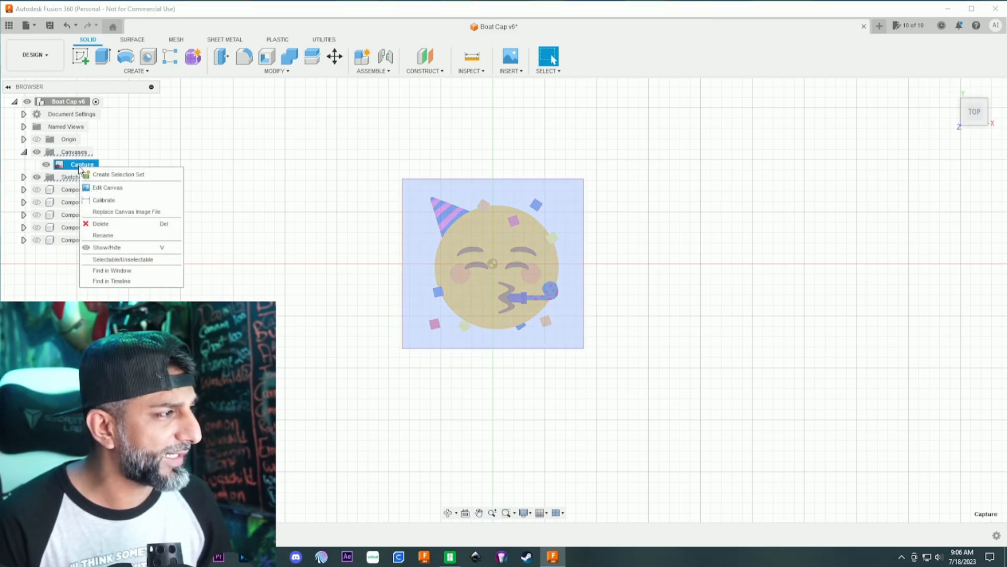
left_click(100, 201)
scroll(527, 275, "up", 5)
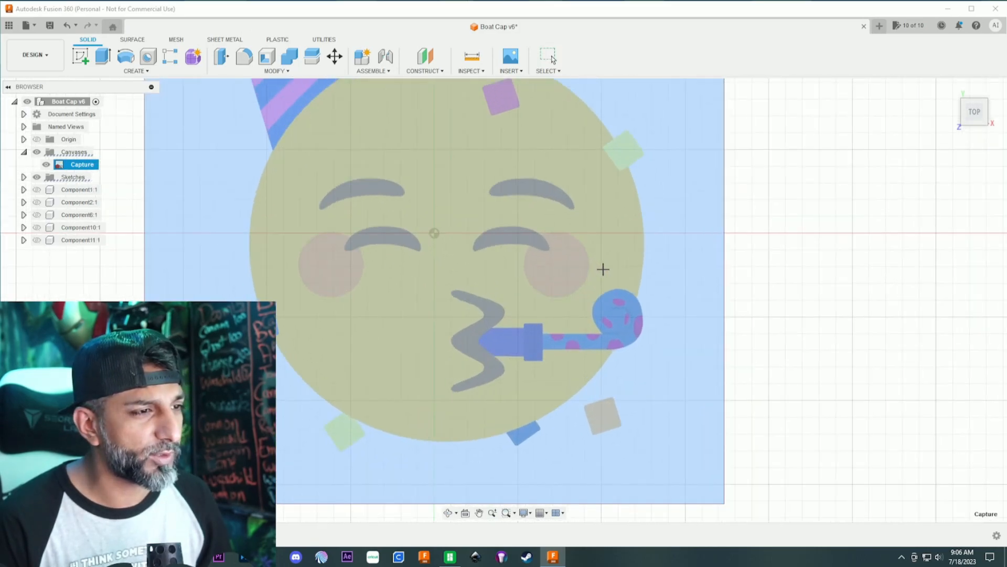
scroll(617, 264, "up", 2)
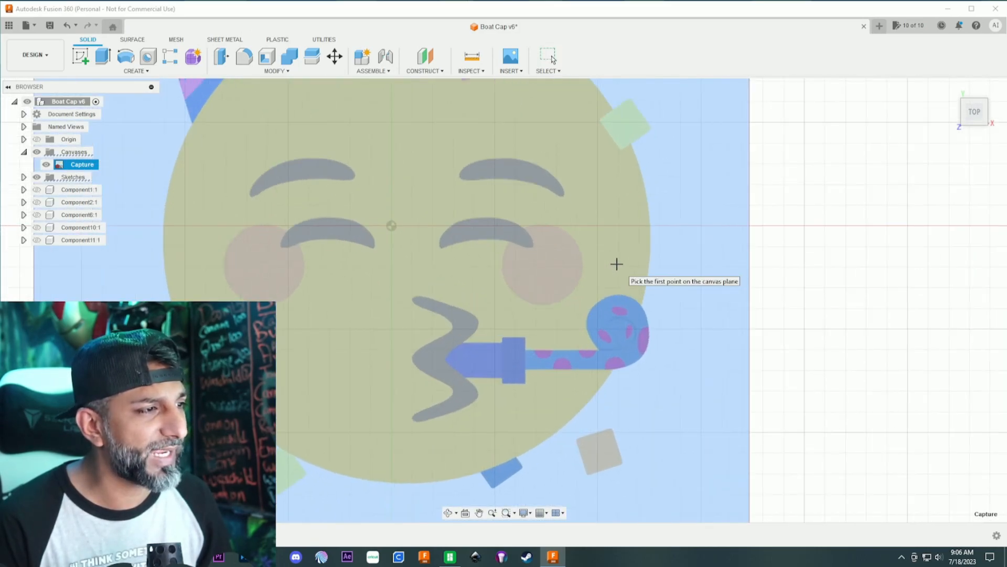
left_click(650, 226)
left_click(163, 226)
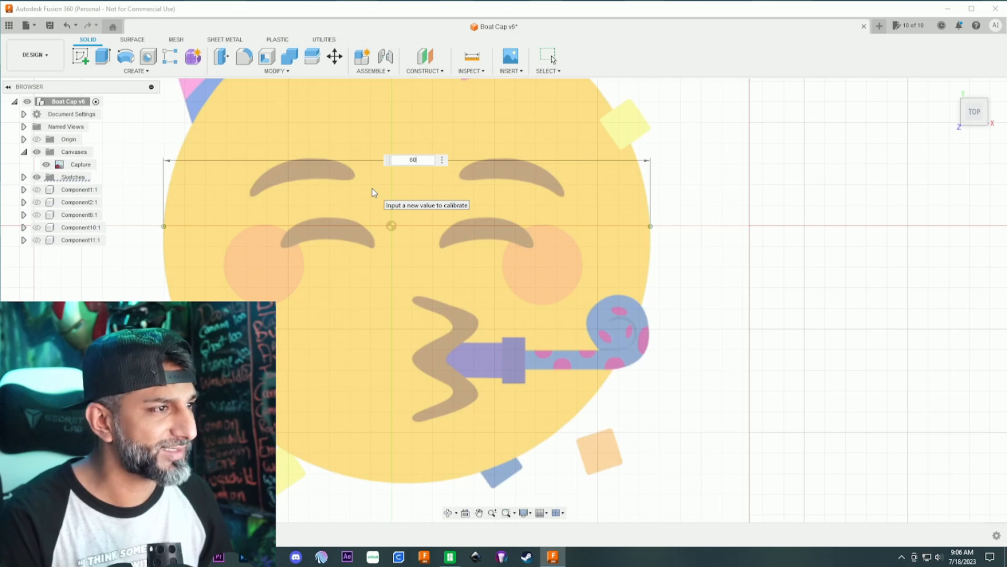
type("60")
key("Return")
scroll(404, 247, "down", 5)
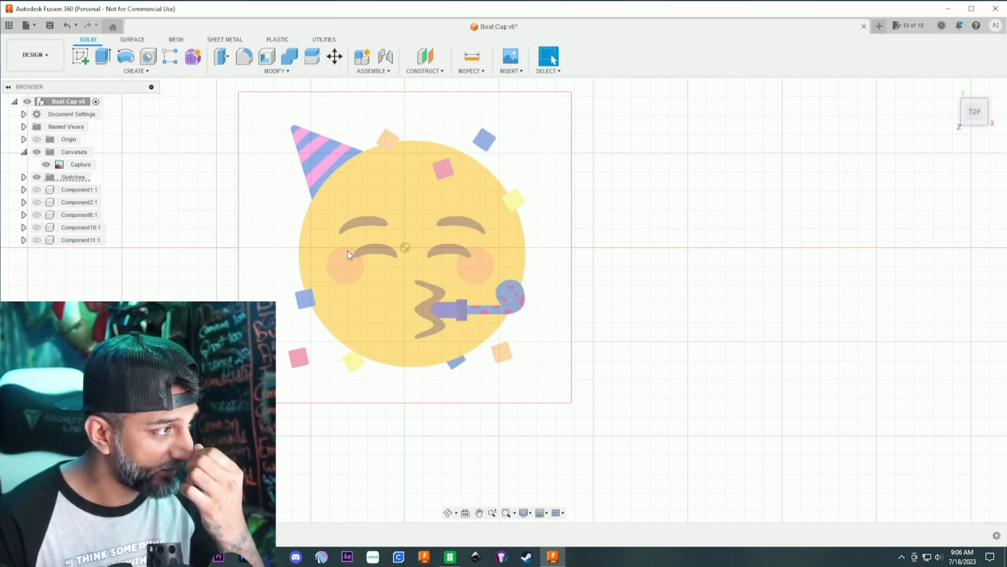
scroll(348, 255, "down", 1)
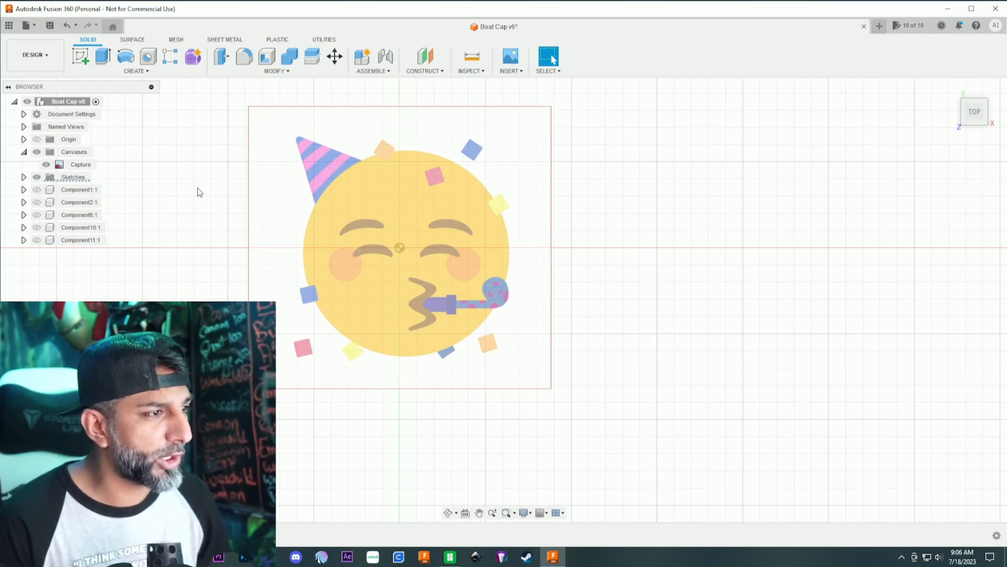
- Start a sketch on the top plane and draw a 60 mm diameter circle centred on the origin
left_click(80, 56)
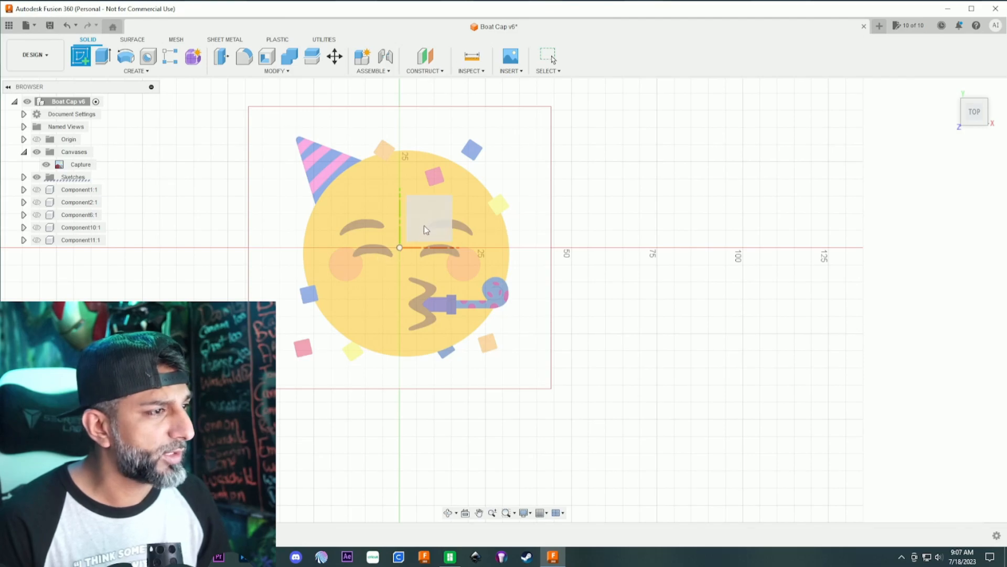
left_click(425, 229)
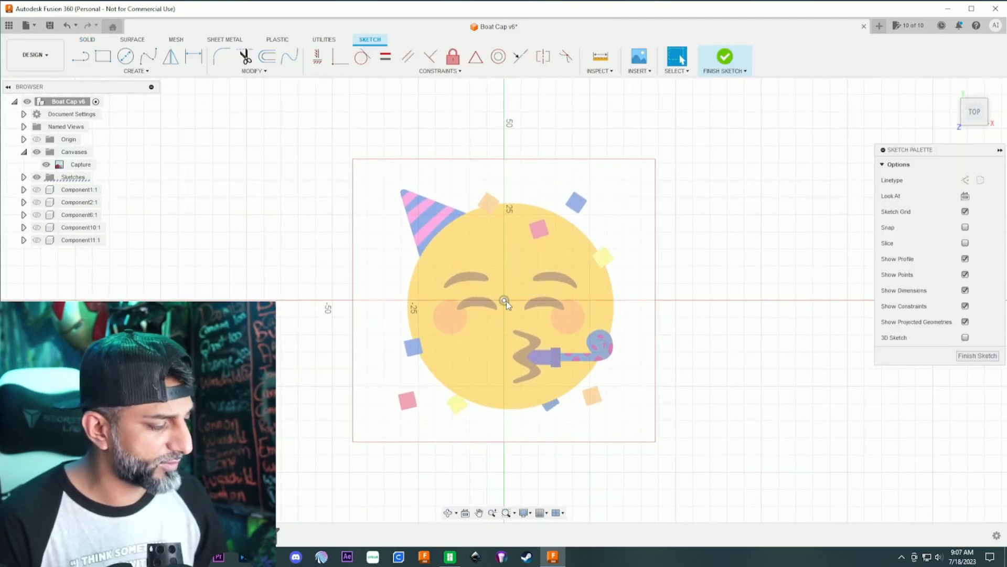
key("c")
left_click(504, 301)
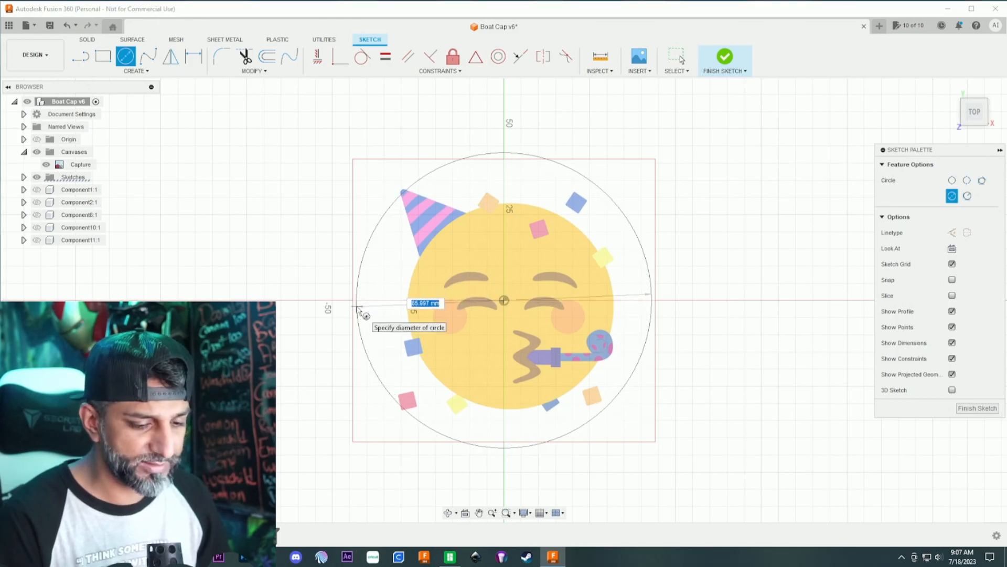
type("60")
key("Return")
key("Escape")
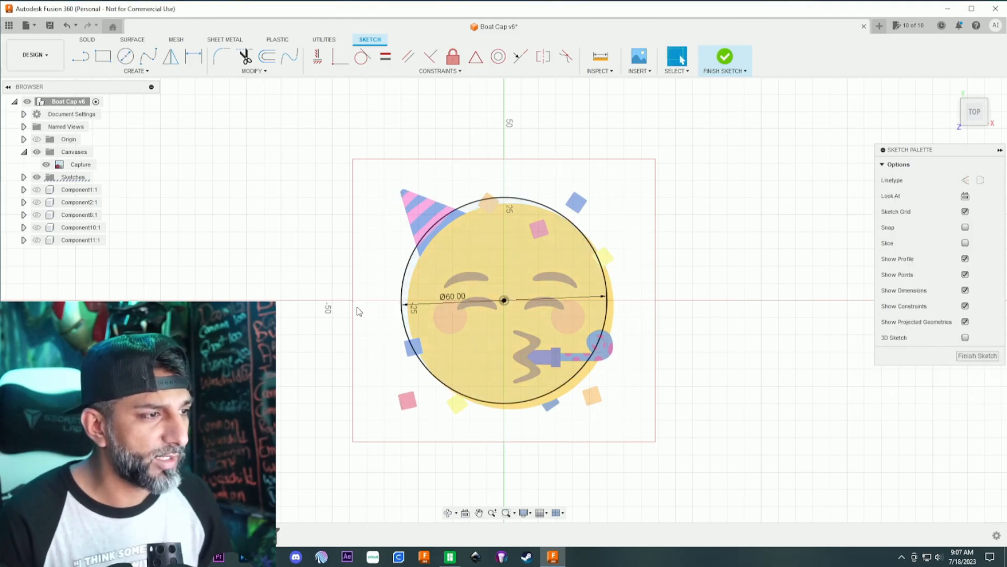
- Move the emoji canvas by -1.835 mm in X and 1.987 mm in Y so the face aligns with the circle
right_click(74, 165)
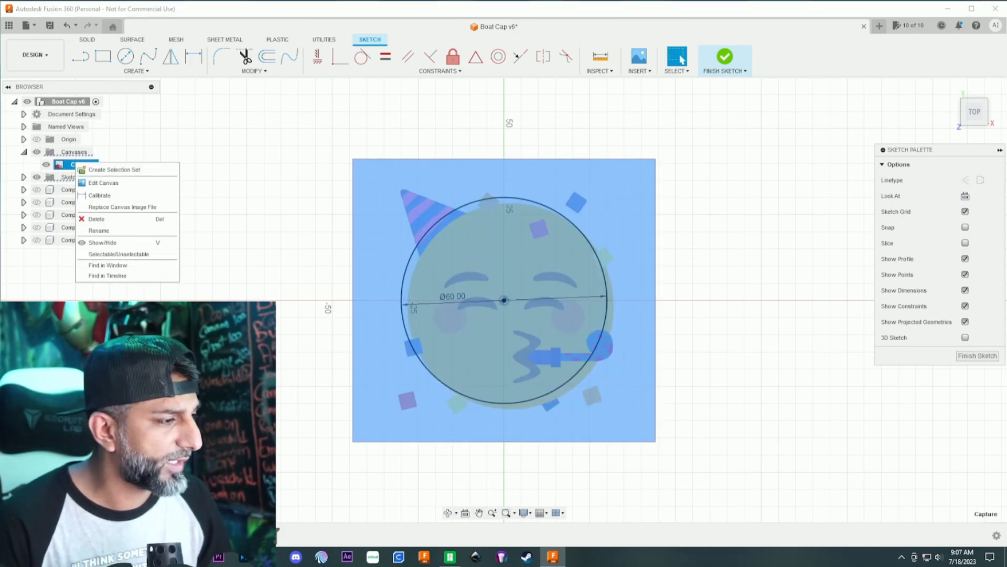
key("Escape")
key("Escape")
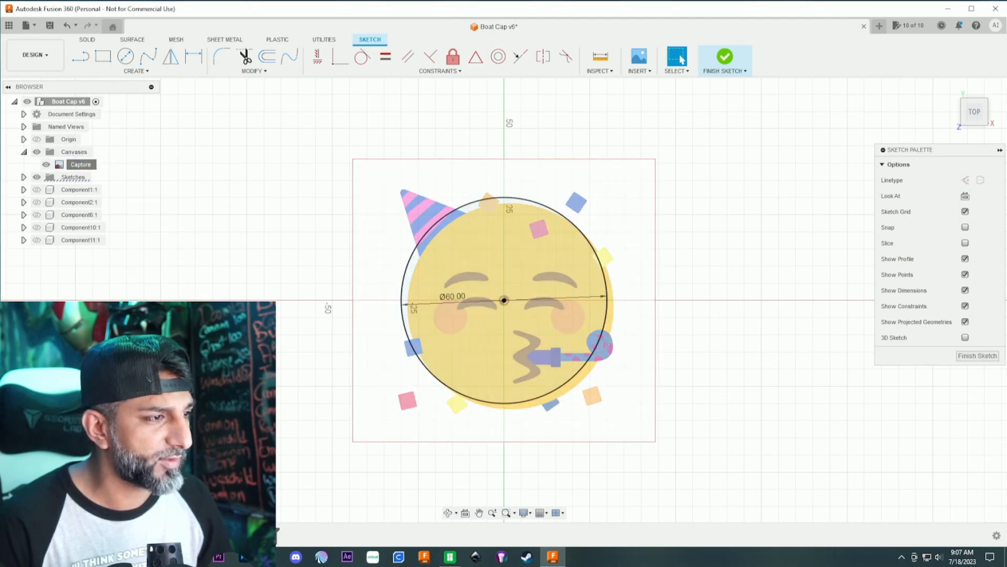
right_click(88, 165)
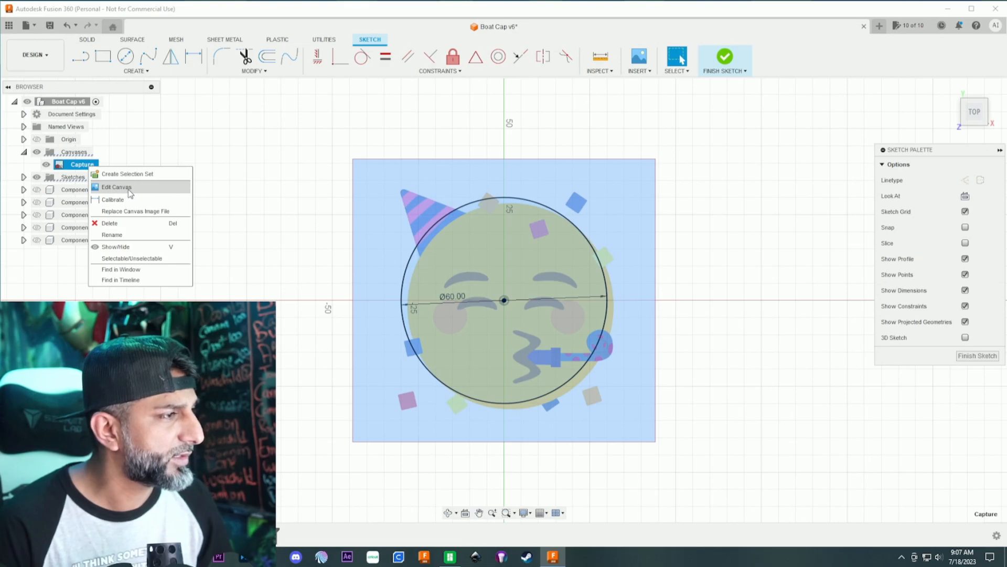
left_click(129, 189)
left_click_drag(517, 288, 511, 281)
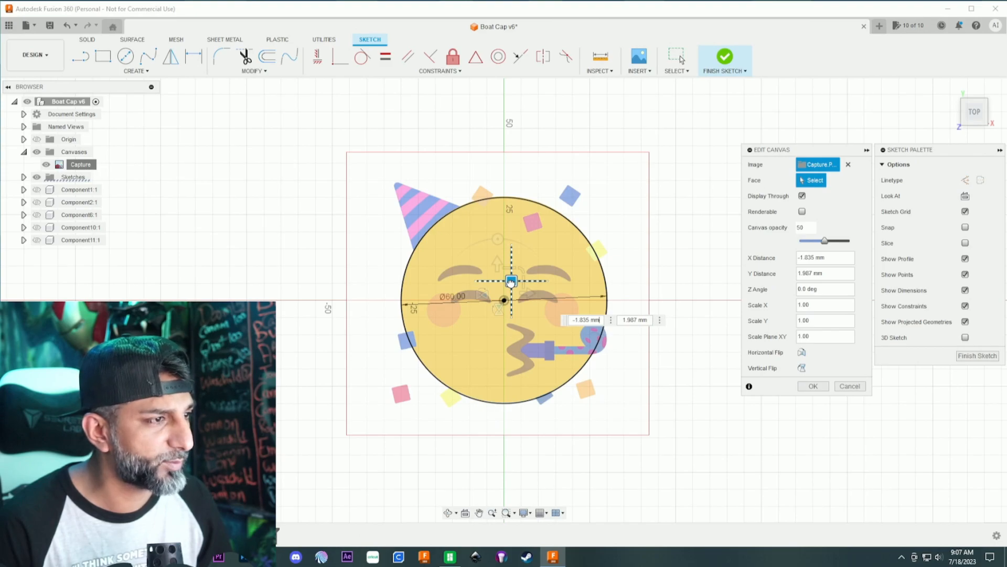
left_click_drag(511, 282, 511, 282)
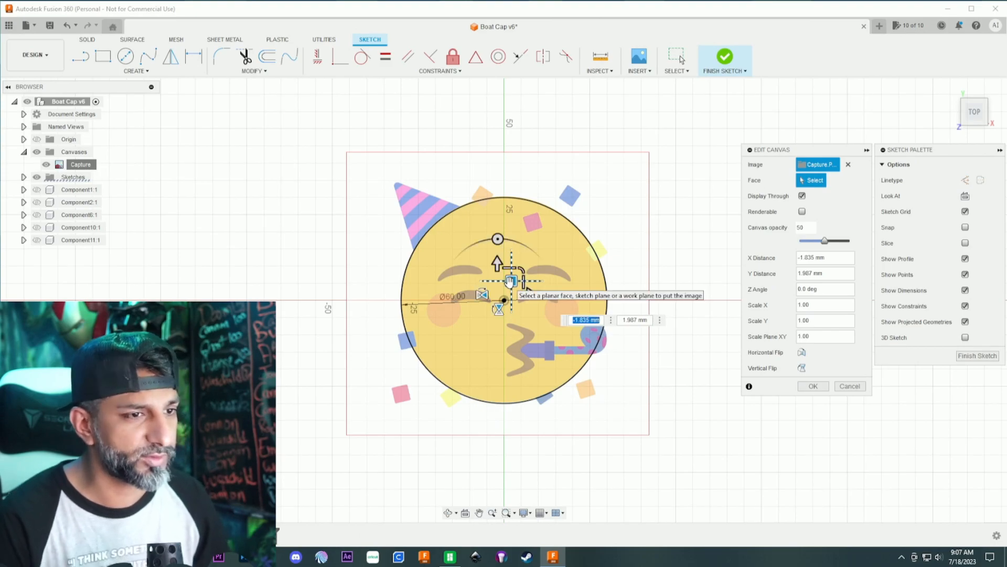
key("Return")
- Draw a line about 18 mm long along the party hat's left edge, from the circle up to the start of the rounded tip
scroll(602, 357, "up", 4)
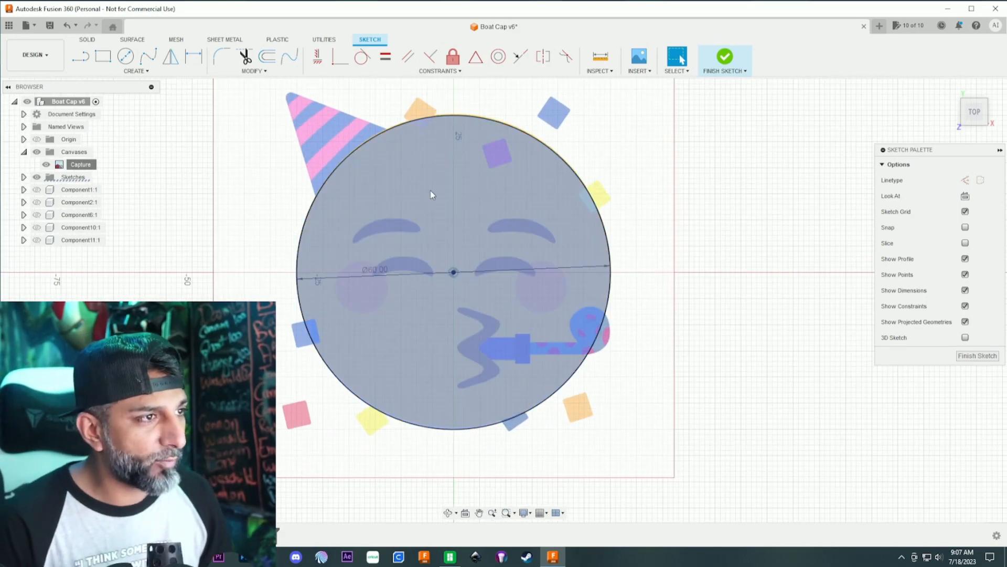
scroll(407, 187, "up", 2)
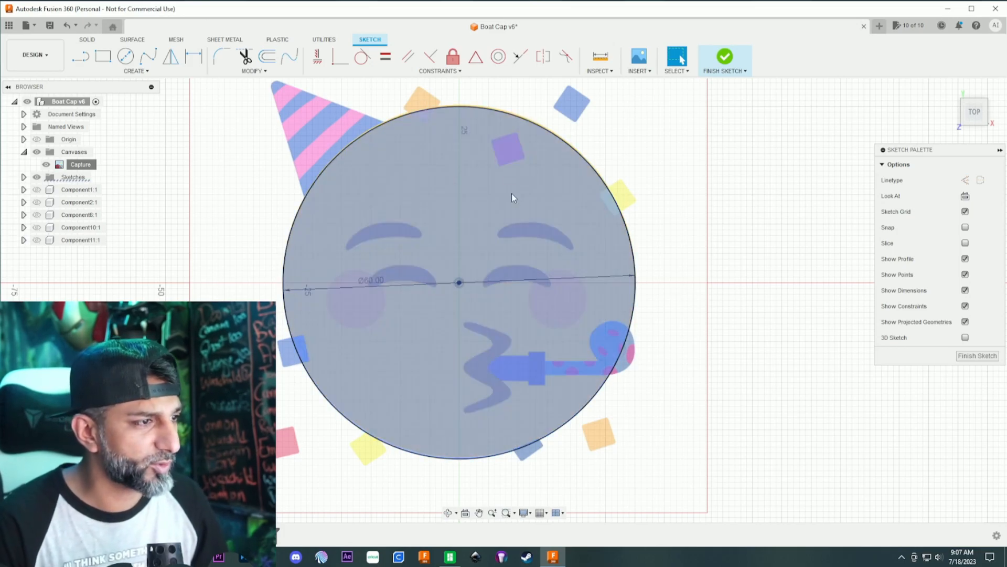
scroll(220, 129, "down", 1)
middle_click_drag(232, 121, 263, 189)
scroll(263, 185, "up", 3)
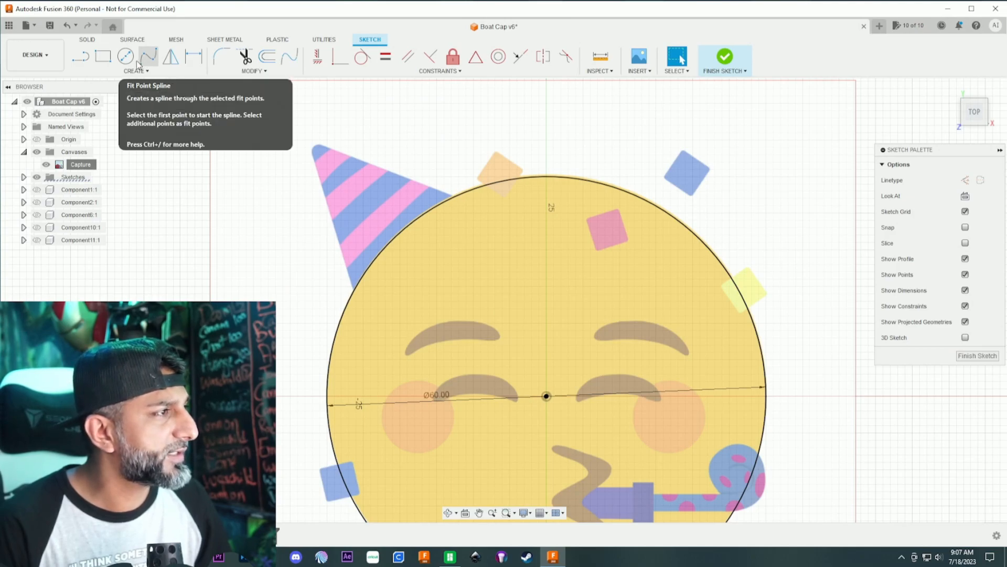
key("l")
scroll(357, 295, "up", 5)
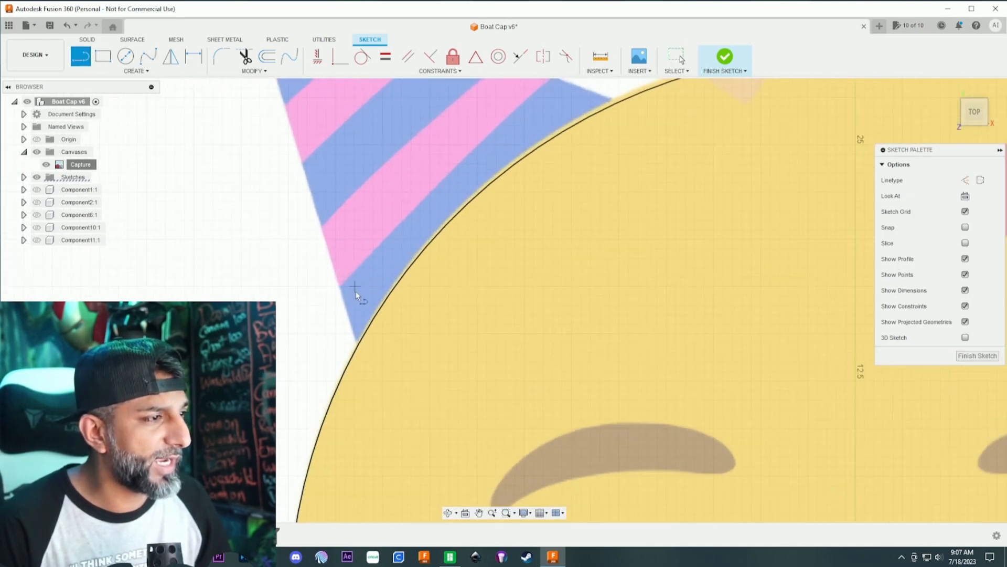
left_click(357, 348)
scroll(336, 294, "down", 5)
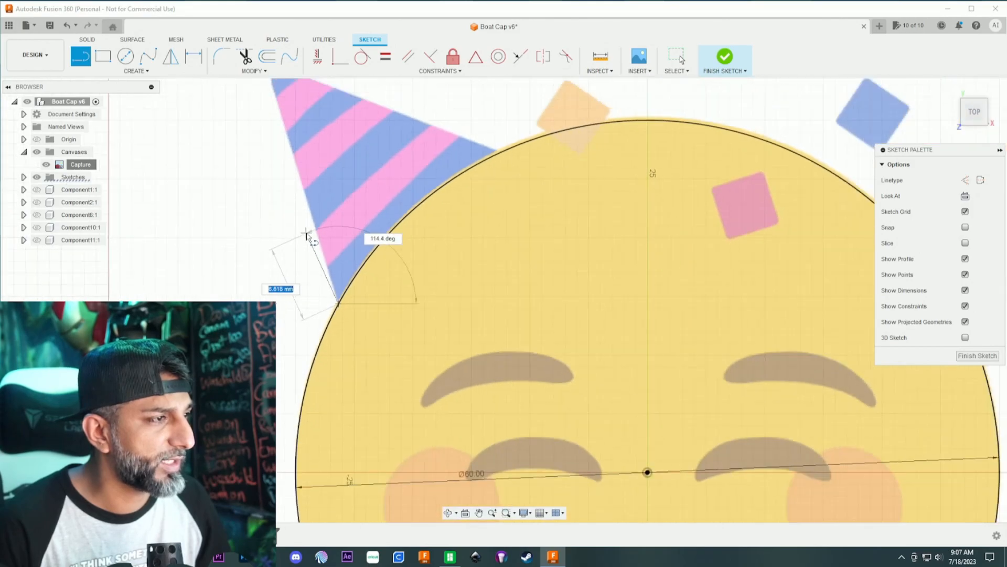
scroll(286, 141, "up", 5)
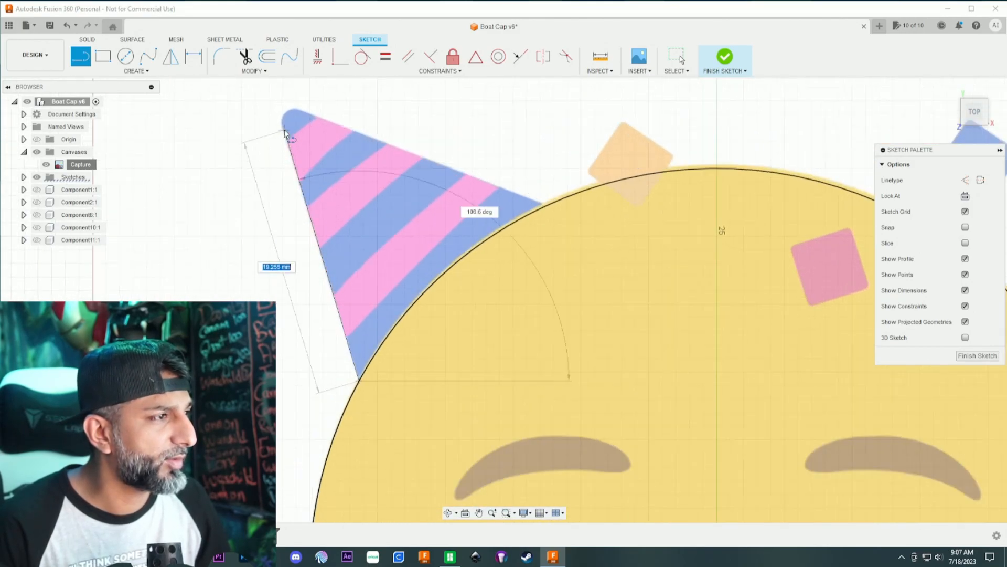
left_click(286, 143)
scroll(315, 178, "down", 3)
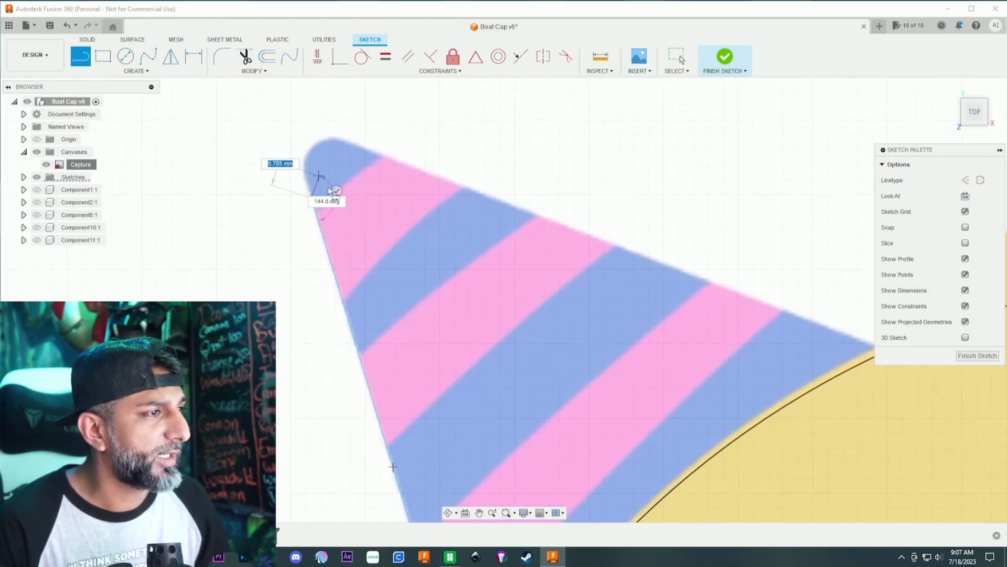
key("Escape")
- Trace the party hat's rounded tip with a fit point spline, from the left edge line around to the start of the upper edge
left_click(148, 56)
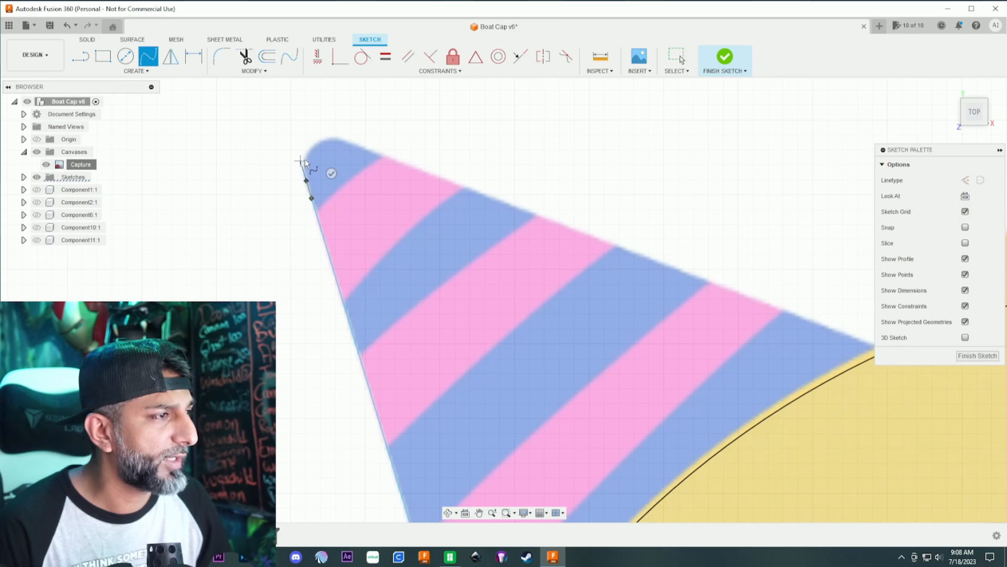
scroll(304, 162, "up", 5)
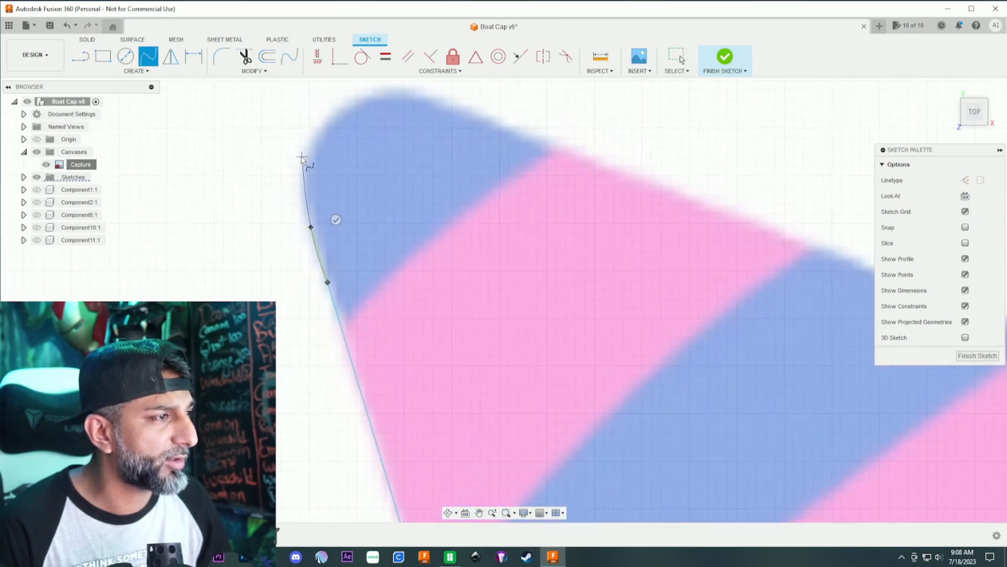
left_click(335, 117)
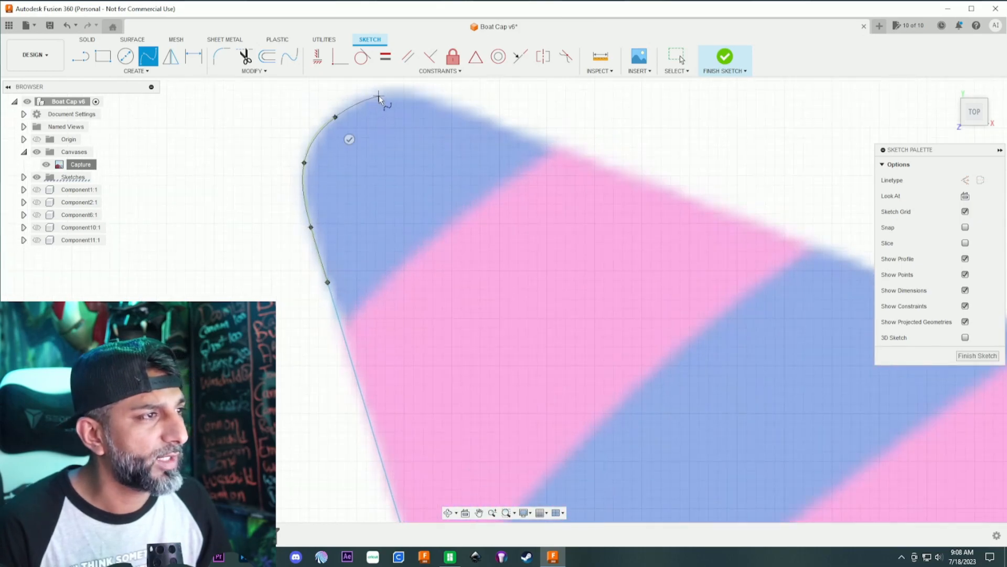
left_click(459, 108)
double_click(494, 122)
scroll(487, 146, "down", 8)
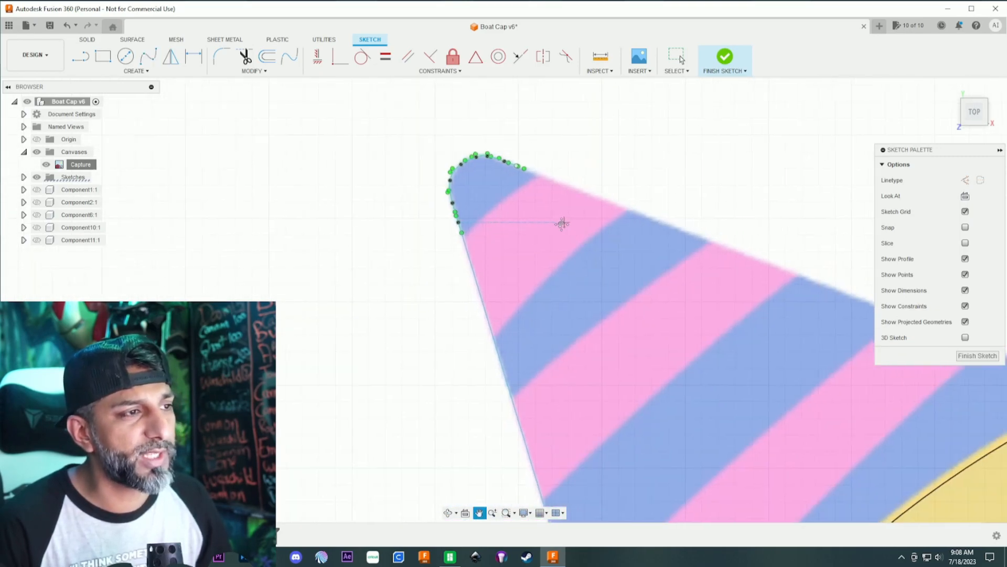
scroll(412, 202, "down", 5)
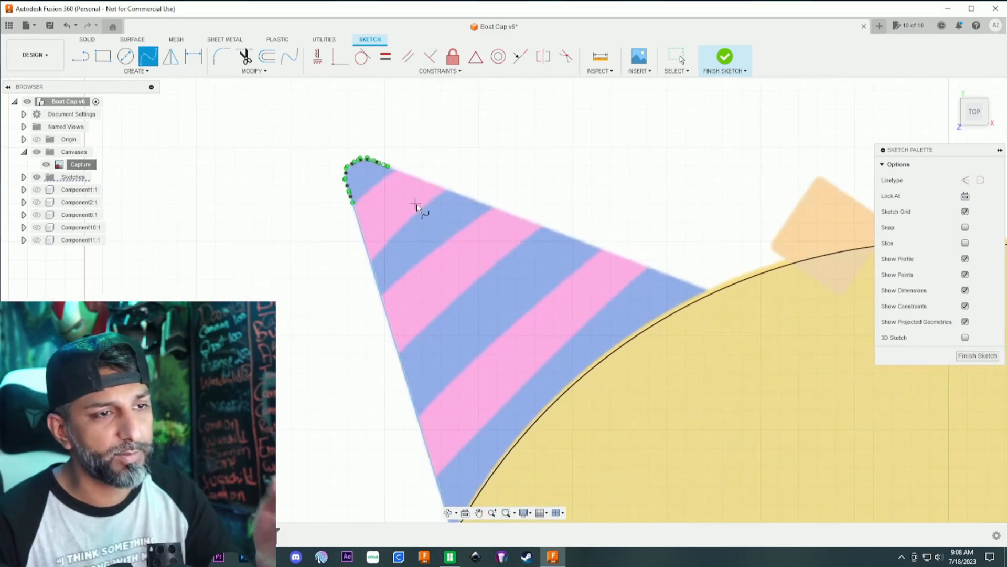
scroll(470, 241, "down", 5)
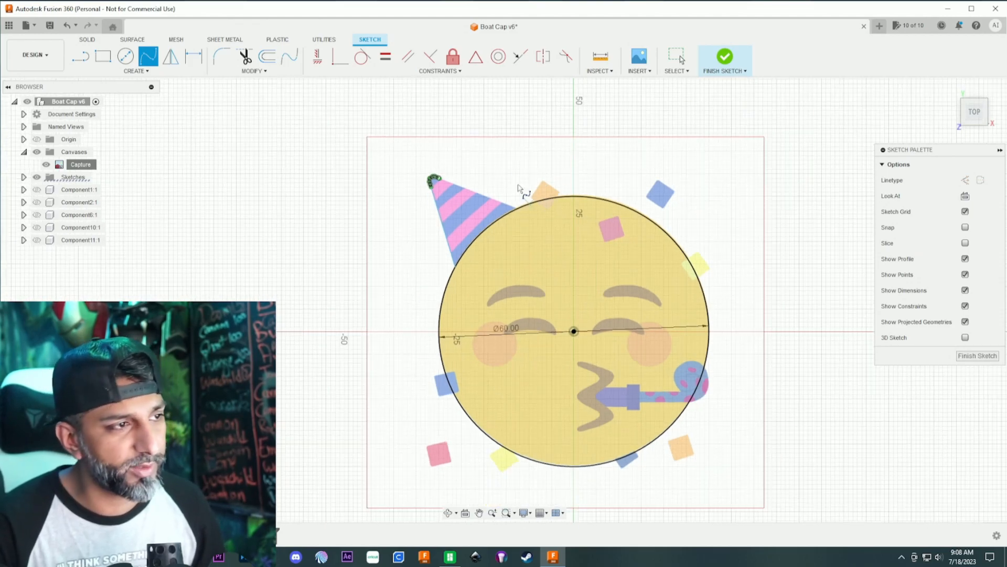
- Draw a line about 19 mm long along the hat's upper edge, from the end of the tip spline to the circle
scroll(450, 173, "up", 8)
left_click(80, 56)
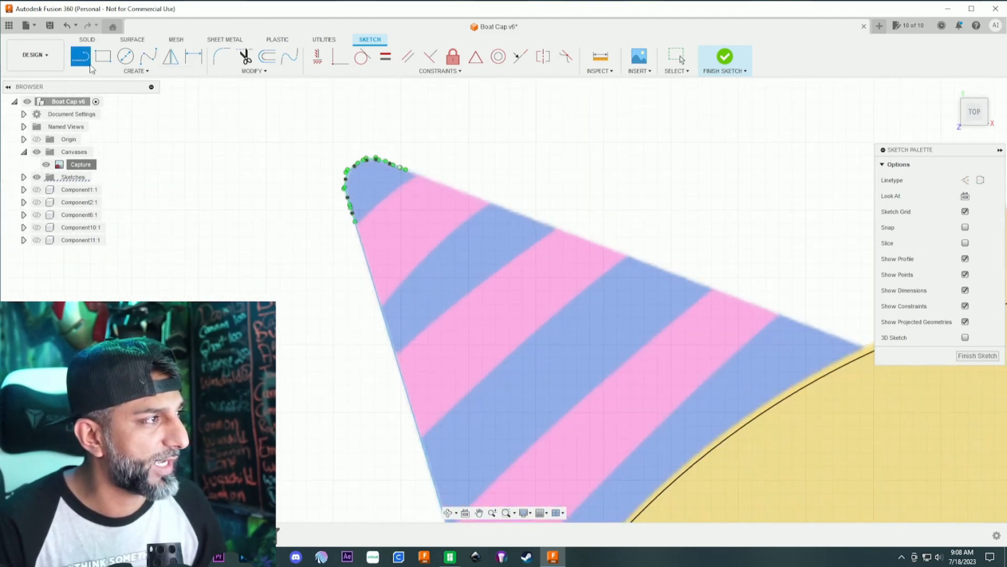
scroll(407, 171, "up", 5)
left_click(395, 146)
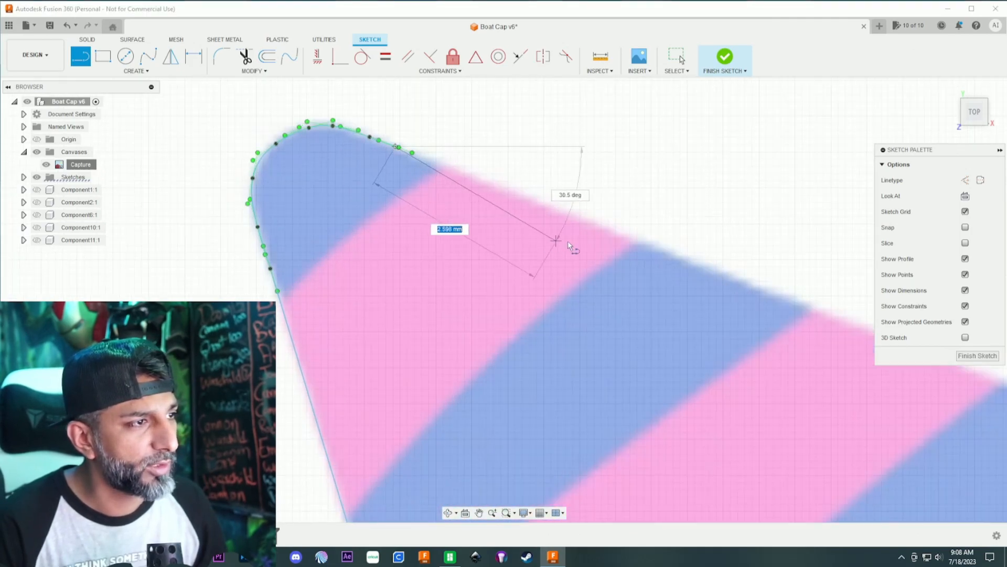
scroll(598, 254, "down", 3)
middle_click_drag(754, 319, 346, 141)
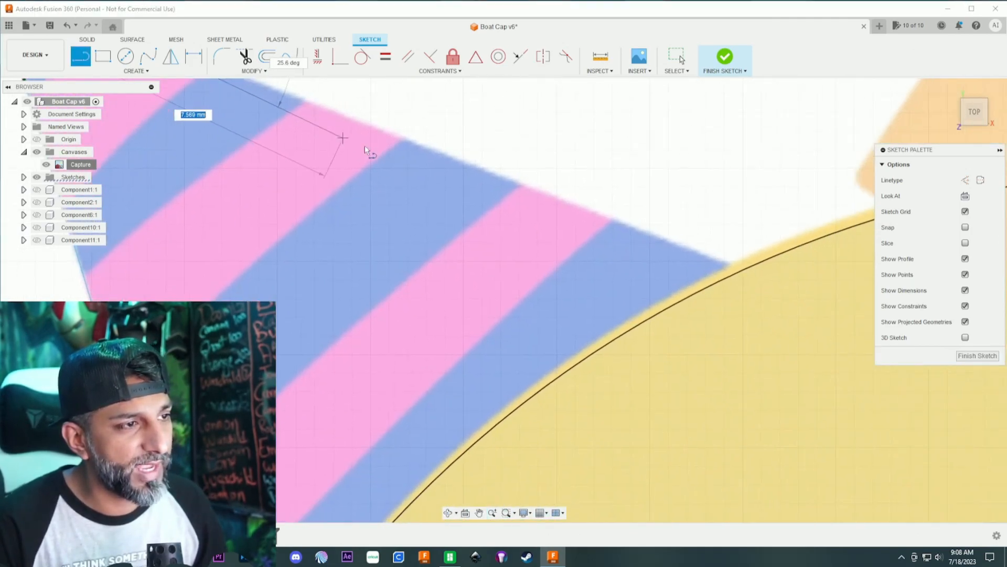
left_click(742, 269)
scroll(789, 262, "down", 5)
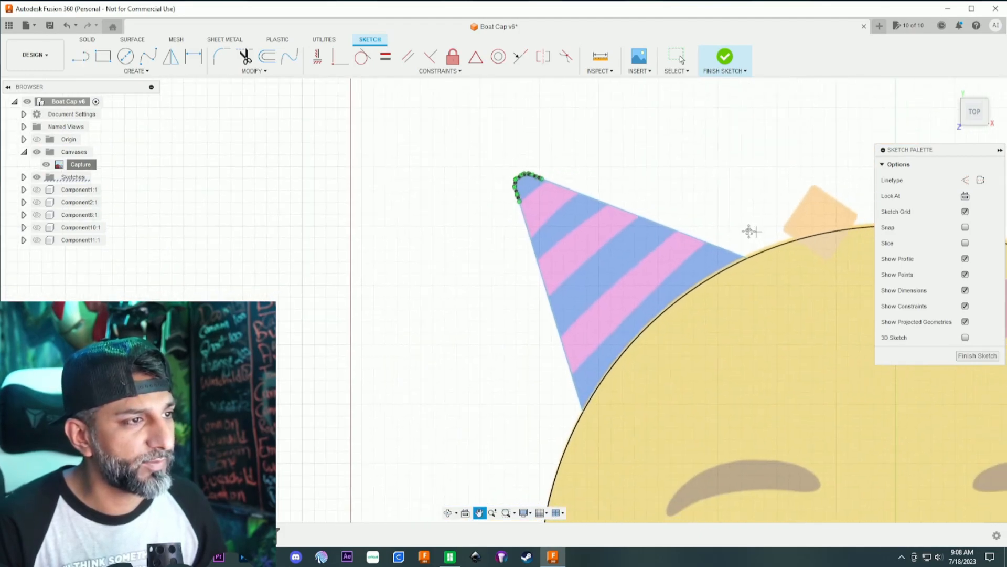
scroll(698, 162, "up", 4)
middle_click_drag(641, 247, 664, 124)
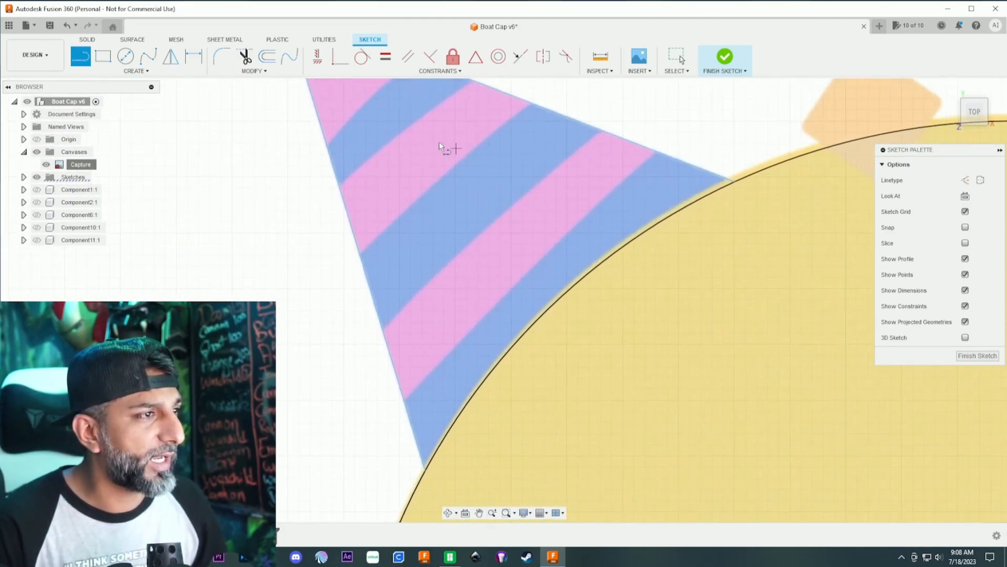
- Trace the lower edge of the party hat's lowest pink stripe with a fit point spline, from the upper hat edge to the left edge
left_click(148, 56)
left_click(655, 151)
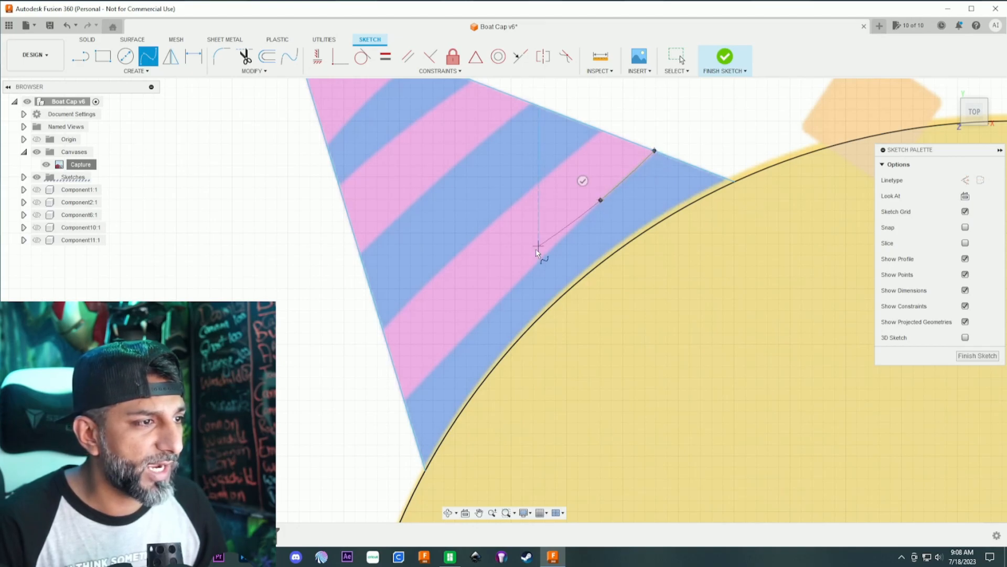
left_click(439, 363)
left_click(405, 401)
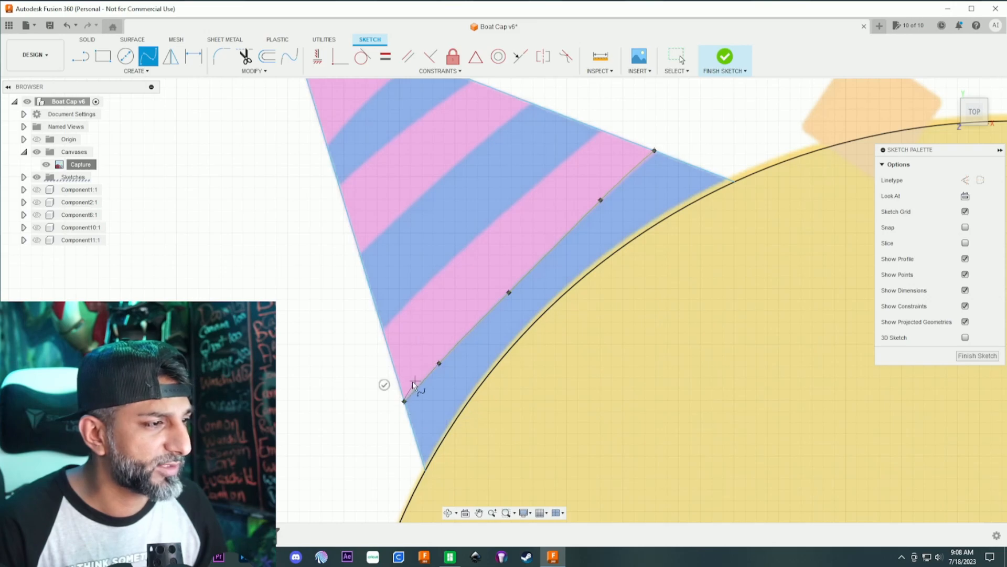
left_click(385, 384)
- Trace the upper edge of the lowest pink stripe with a fit point spline, from the hat's left edge to its upper edge
left_click(382, 329)
left_click(439, 269)
left_click(519, 198)
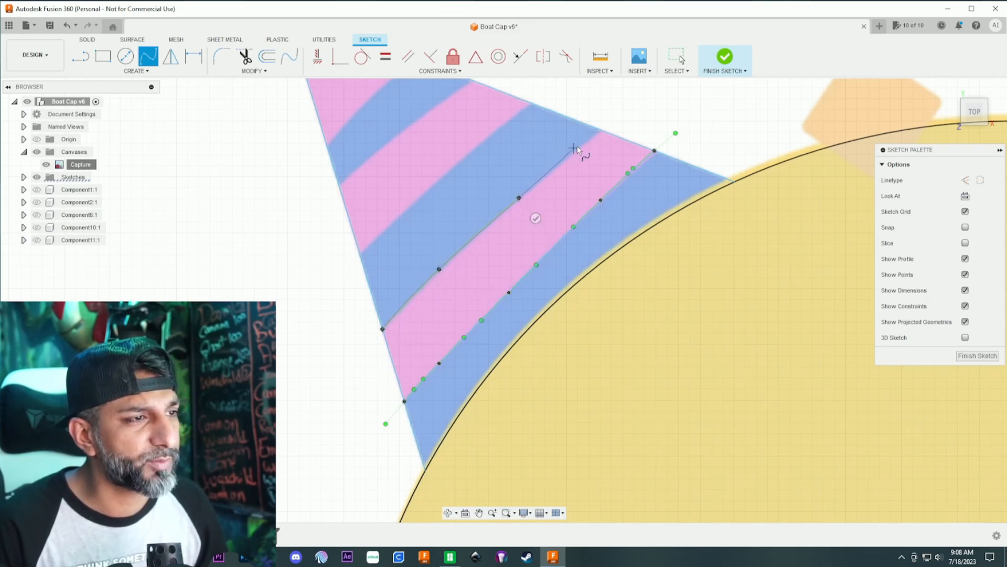
left_click(601, 130)
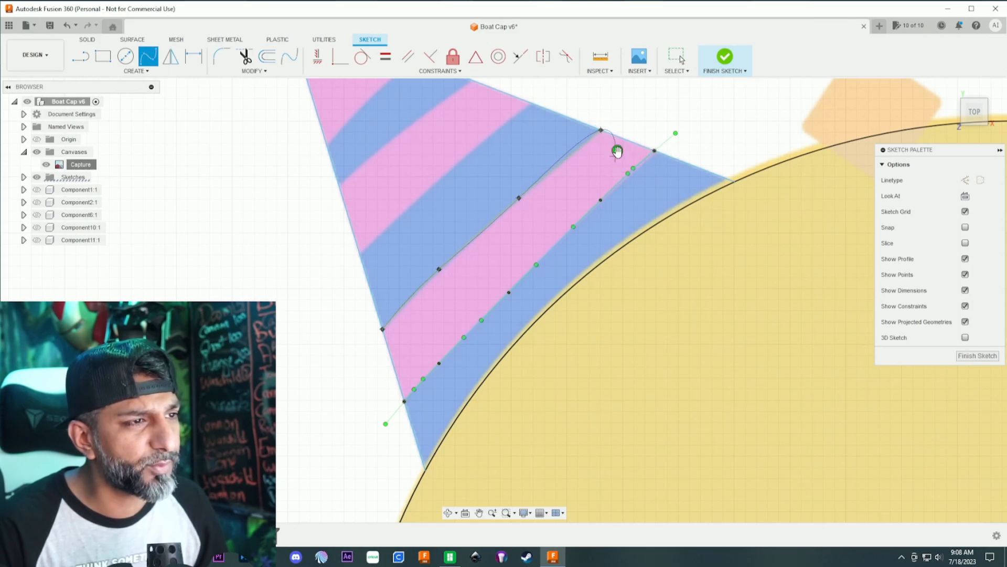
left_click(617, 150)
- Trace the lower edge of the middle pink stripe with a fit point spline running from the hat's upper edge to its left edge
scroll(540, 165, "down", 2)
scroll(540, 167, "up", 5)
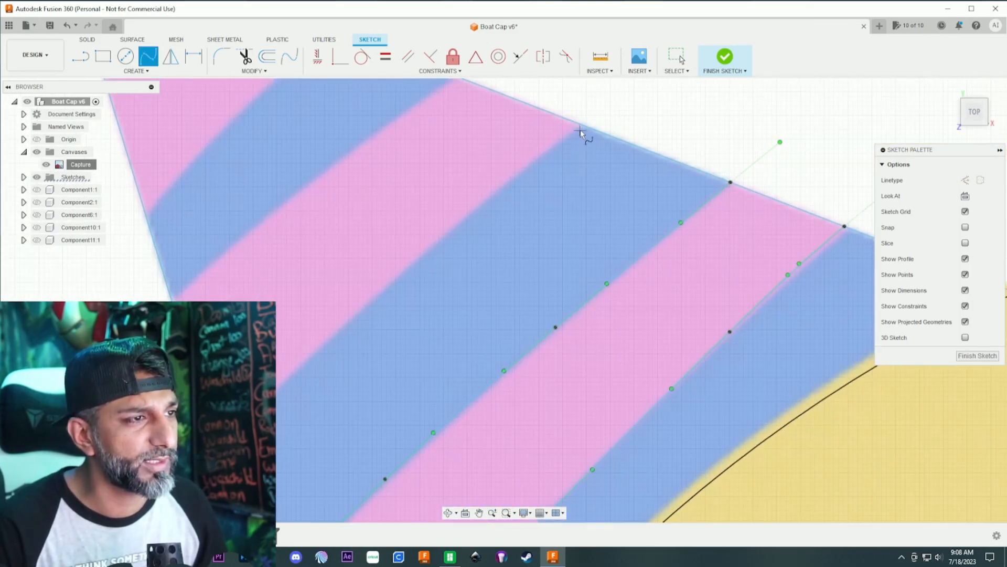
left_click(580, 124)
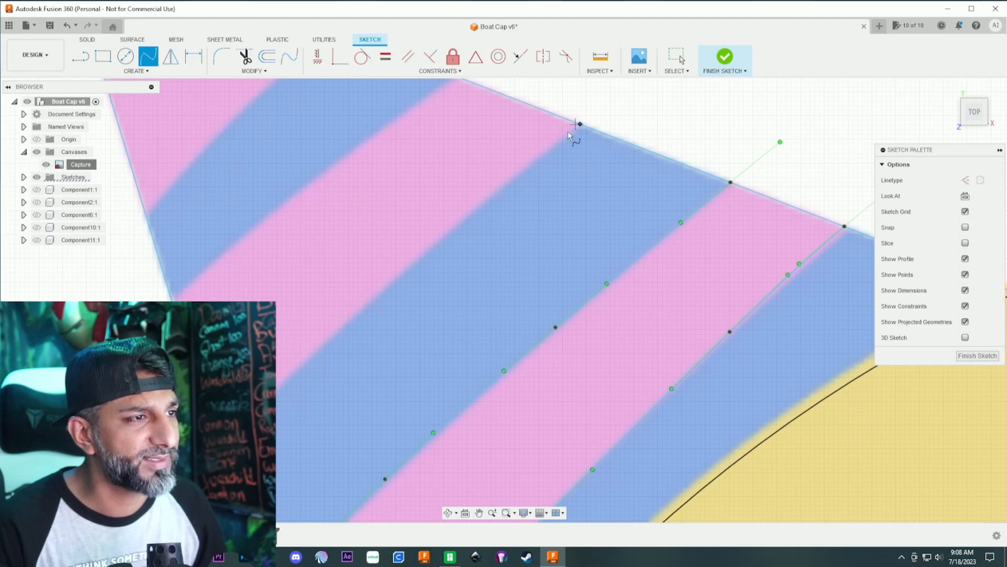
left_click(505, 181)
left_click(357, 310)
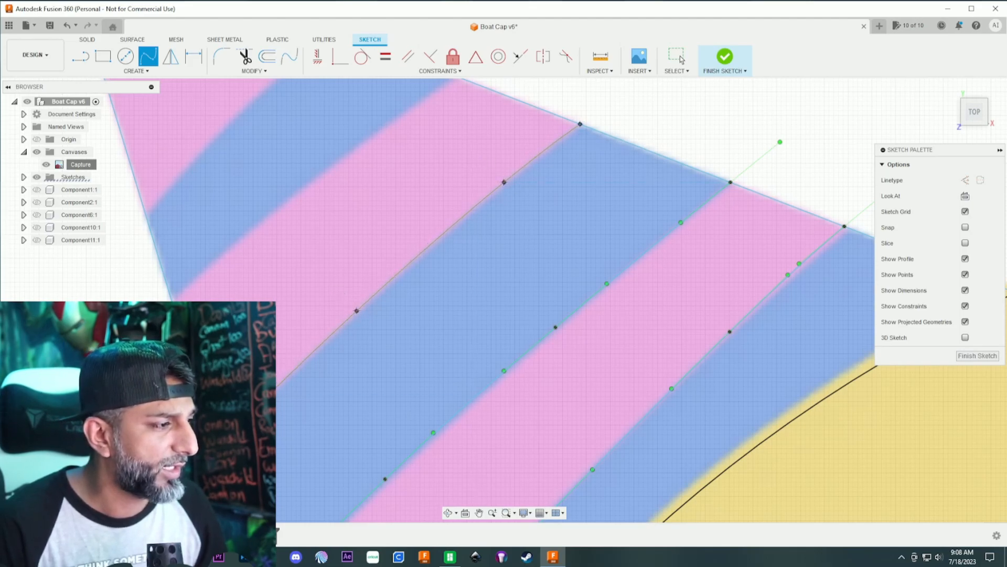
key("Return")
- Trace the upper edge of the middle pink stripe with a fit point spline, from the hat's left edge to its upper edge
scroll(237, 226, "down", 2)
middle_click_drag(236, 225, 310, 304)
scroll(309, 305, "up", 4)
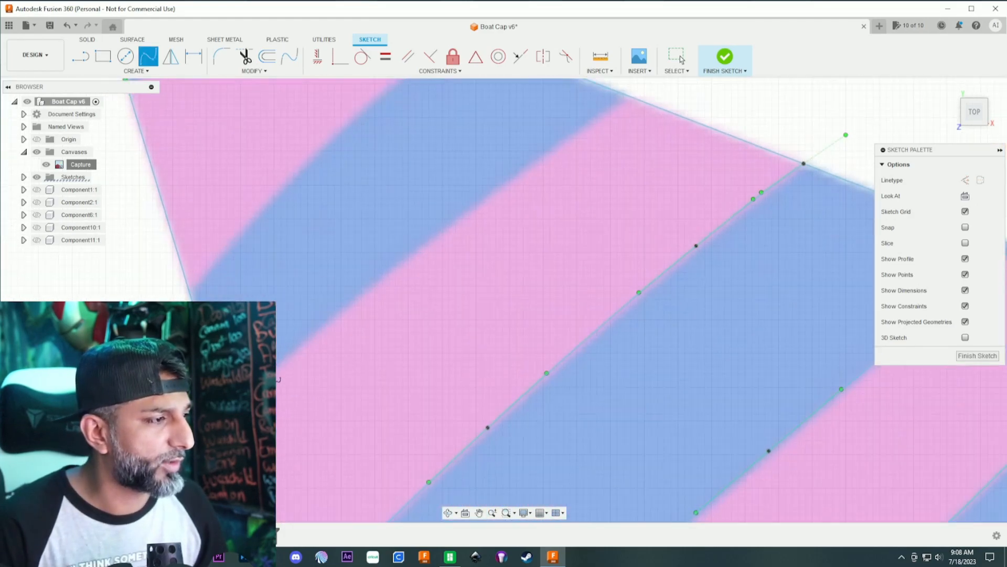
left_click(345, 307)
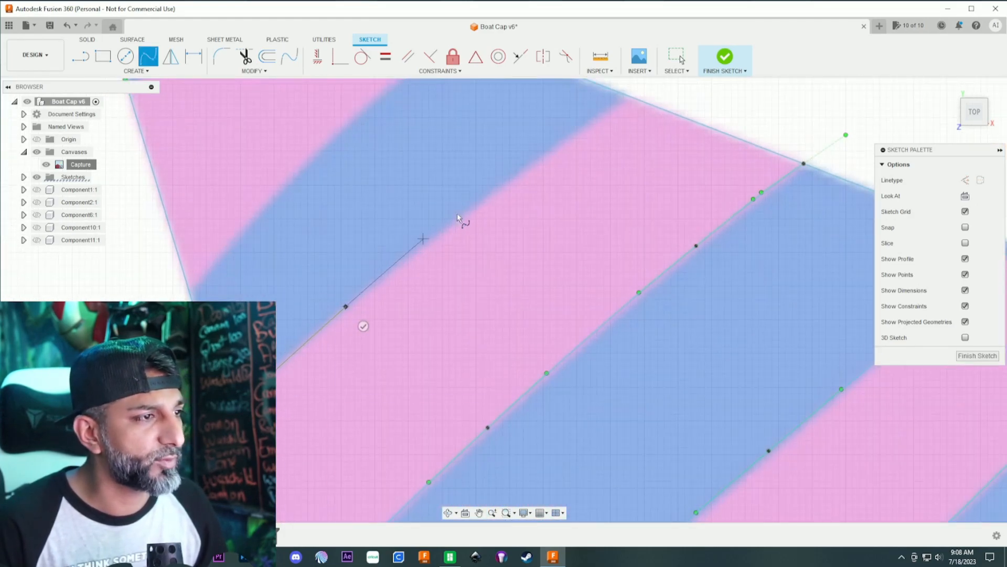
left_click(529, 164)
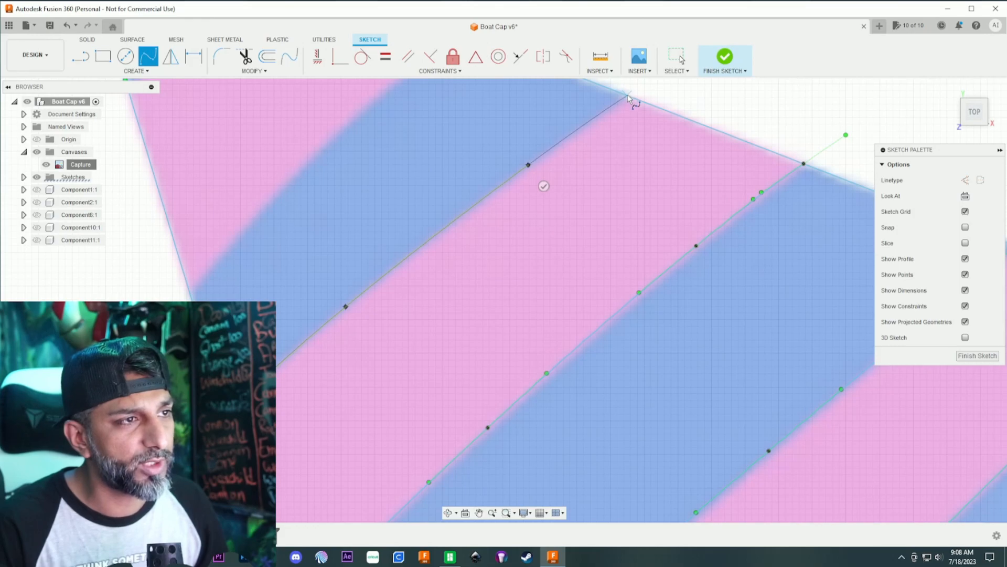
left_click(628, 96)
scroll(589, 119, "down", 2)
left_click(631, 122)
- Trace the lower edge of the pink stripe nearest the tip with a fit point spline, from the upper hat edge to the left edge
scroll(525, 114, "down", 1)
middle_click_drag(526, 113, 547, 123)
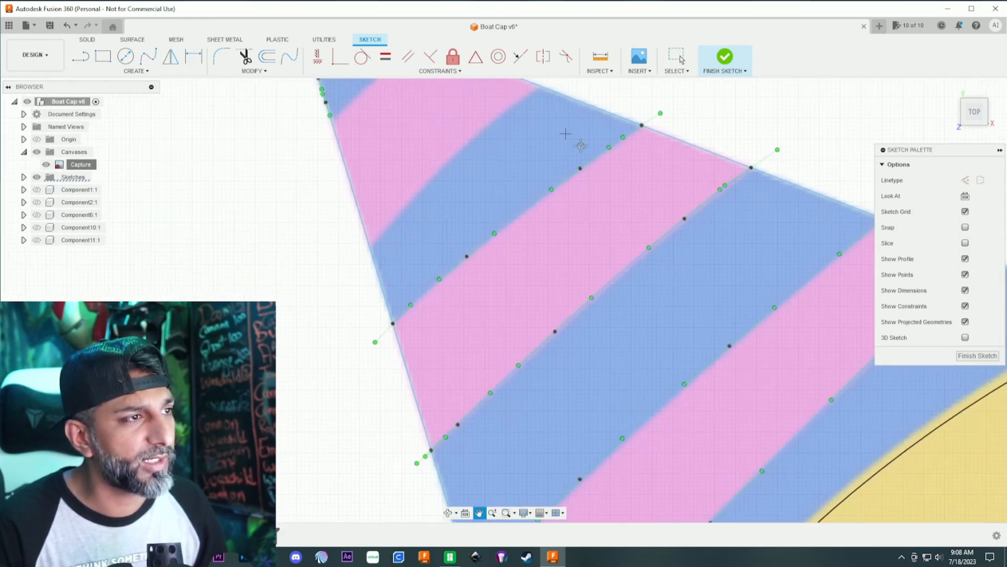
scroll(588, 146, "up", 2)
left_click(630, 149)
left_click(509, 243)
left_click(391, 362)
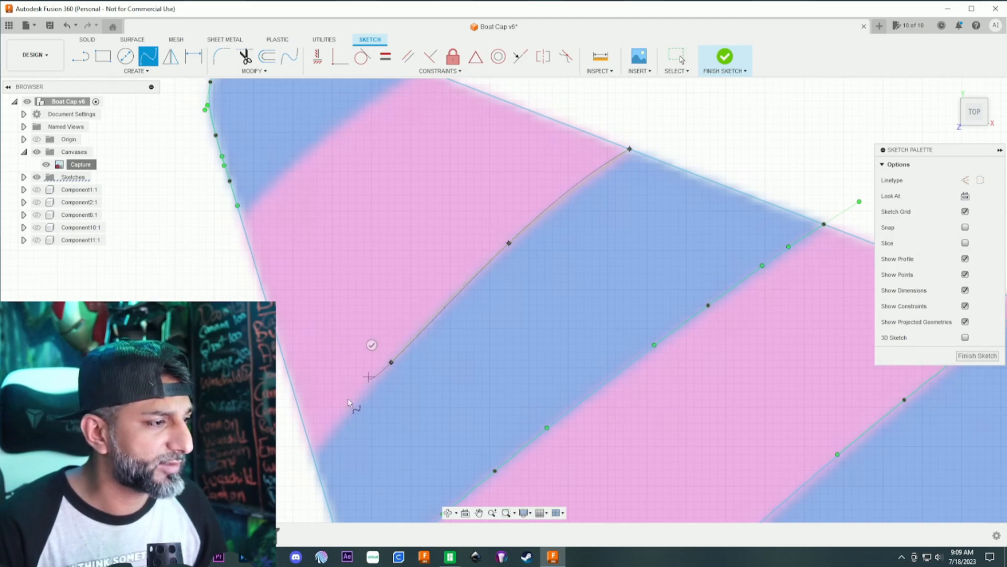
left_click(313, 458)
left_click(292, 445)
- Trace the boundary between the blue hat tip and the first pink stripe with a fit point spline from left edge to upper edge
middle_click_drag(321, 251, 362, 396)
scroll(295, 373, "up", 3)
left_click(277, 355)
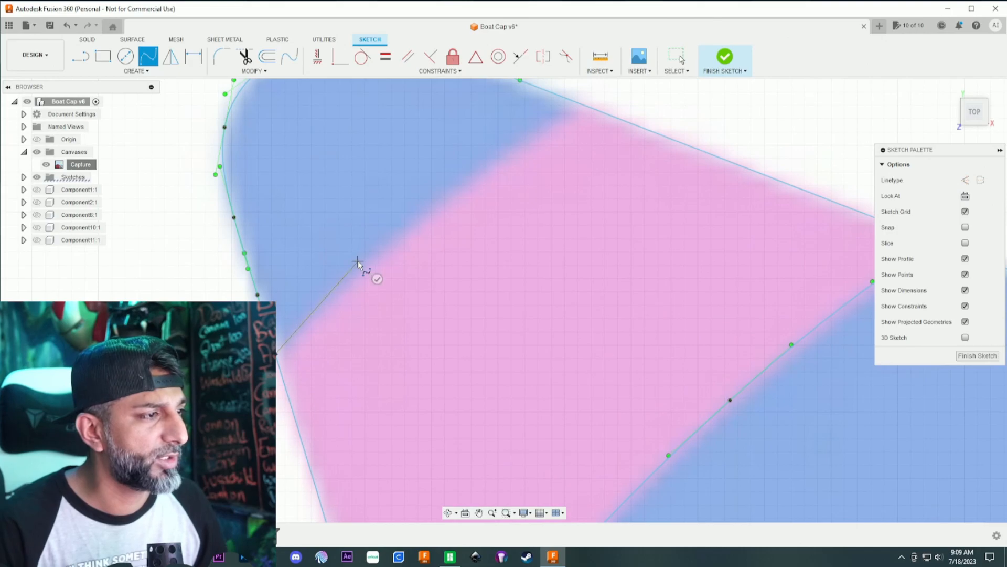
left_click(358, 261)
left_click(474, 168)
left_click(575, 102)
left_click(590, 121)
- Outline the orange confetti square beside the hat with four connected lines, each about 4.6 mm long
scroll(541, 321, "down", 4)
middle_click_drag(546, 383, 412, 182)
scroll(462, 286, "down", 9)
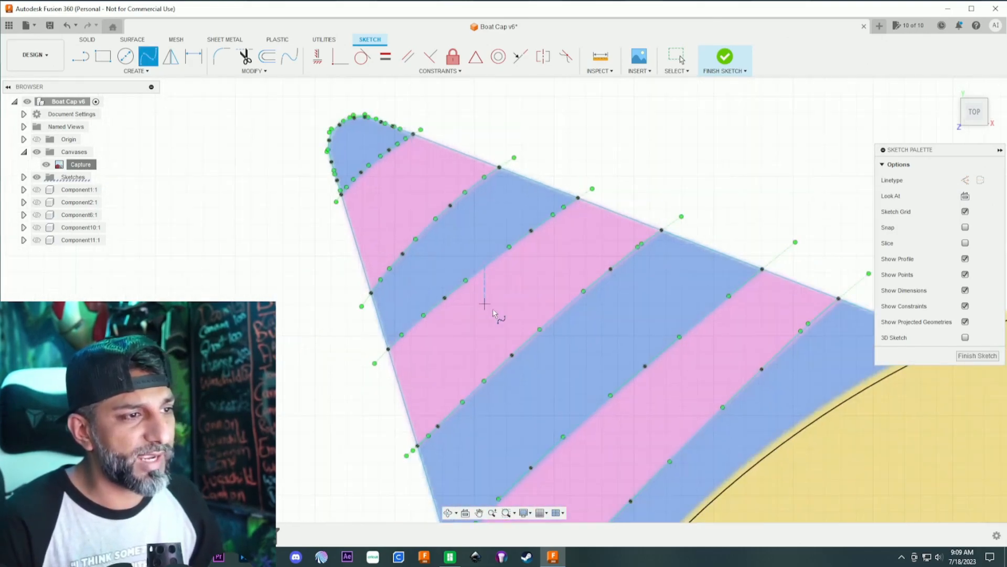
middle_click_drag(584, 388, 279, 269)
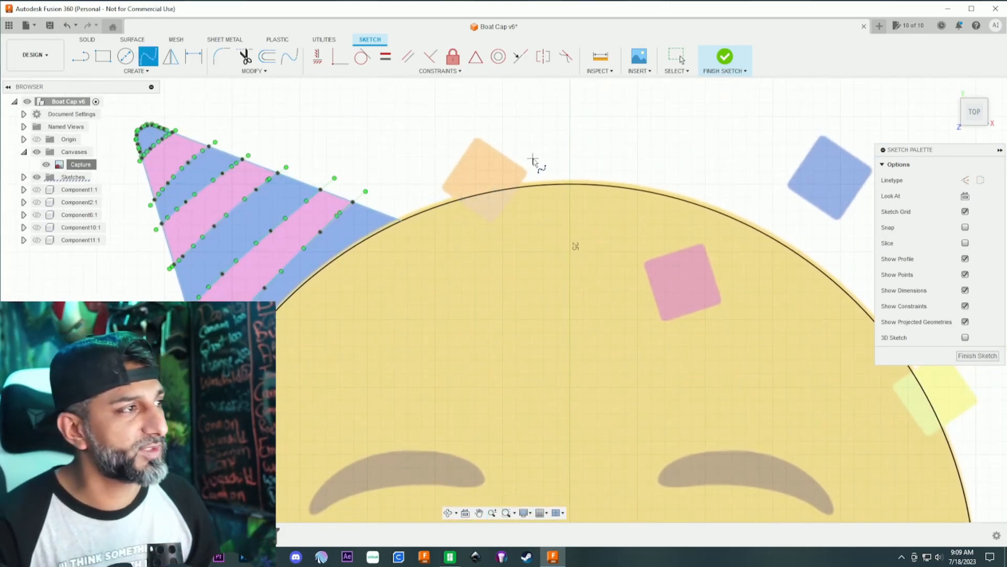
middle_click_drag(535, 162, 500, 157)
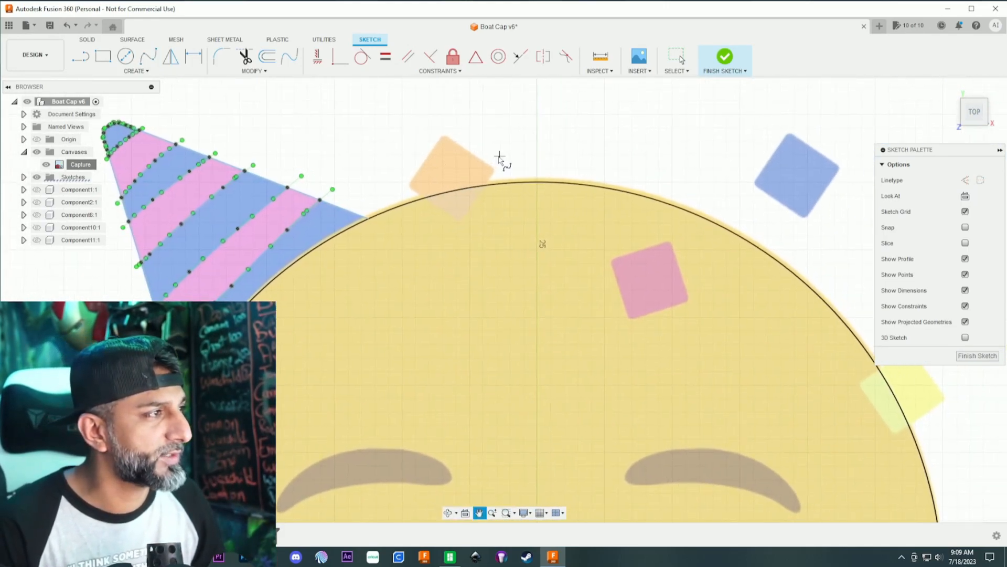
left_click(80, 55)
scroll(424, 142, "up", 3)
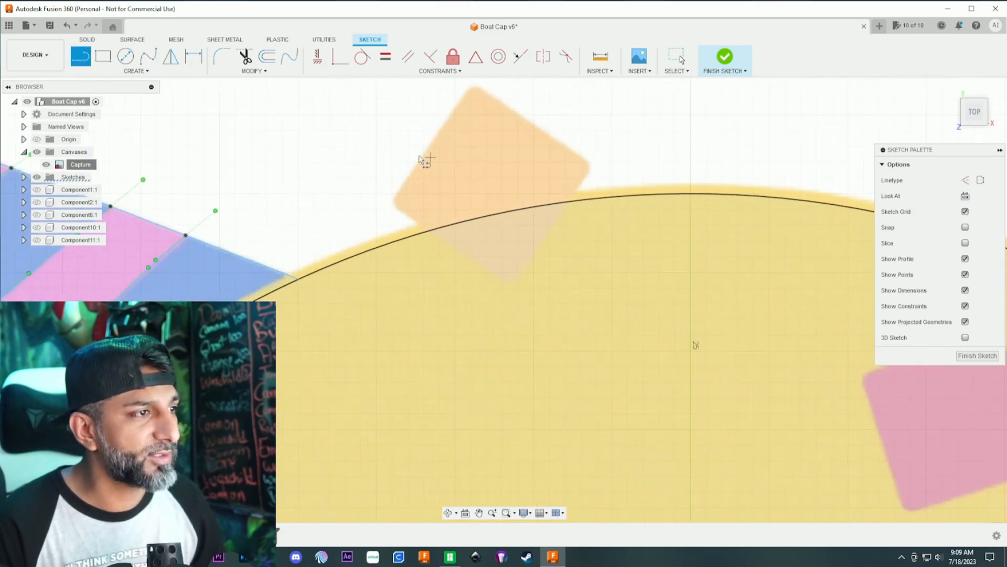
left_click(471, 86)
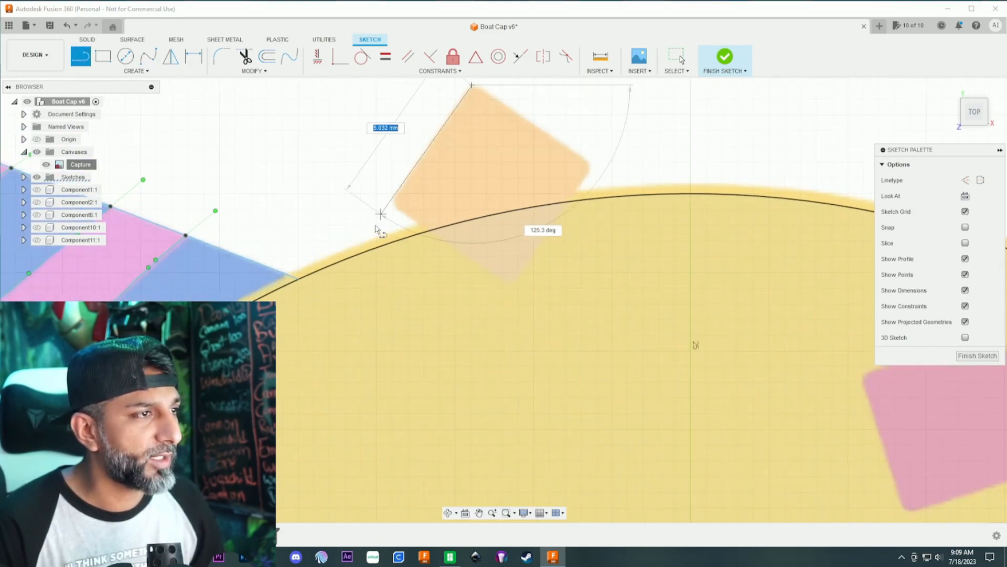
left_click(391, 200)
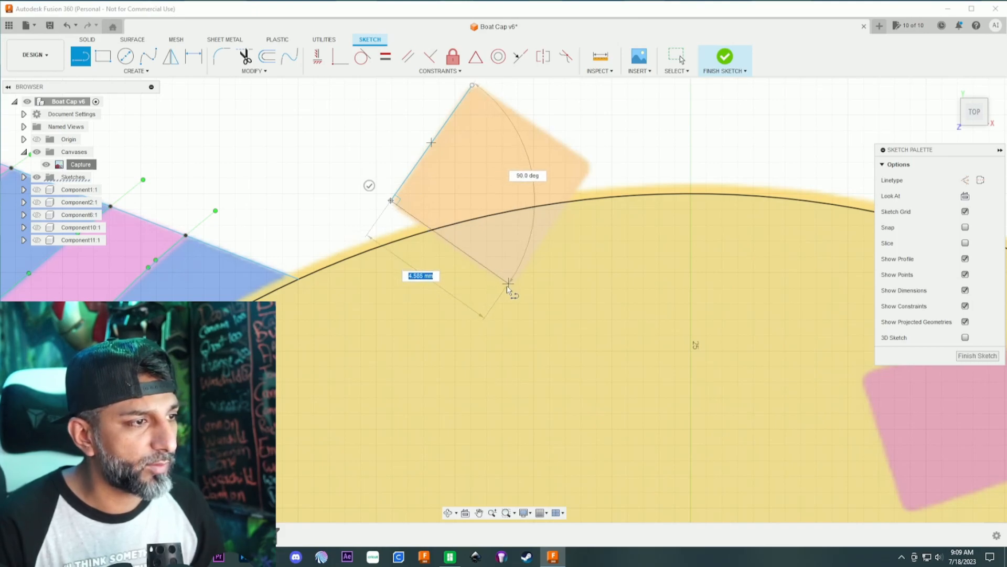
left_click(515, 285)
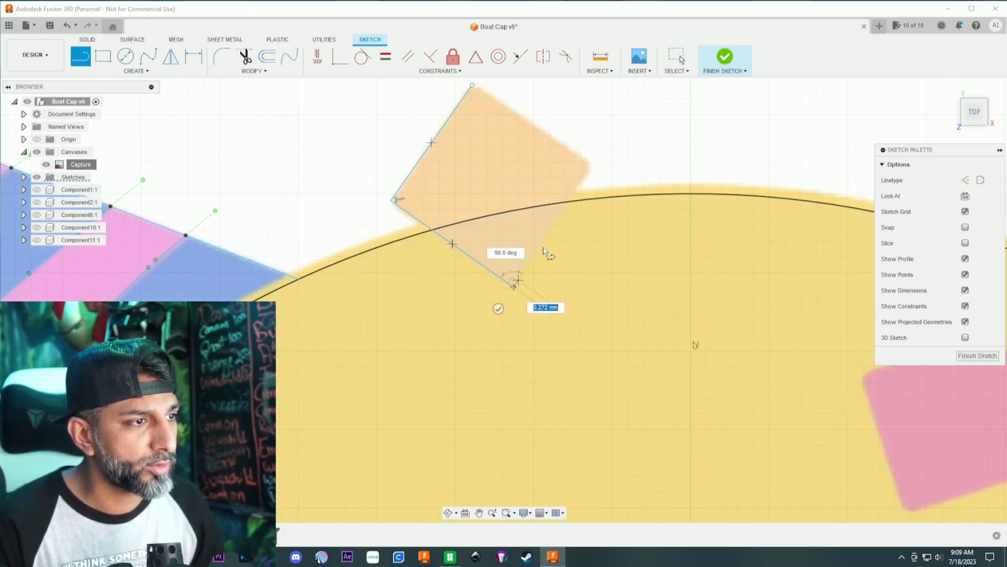
left_click(591, 164)
left_click(473, 85)
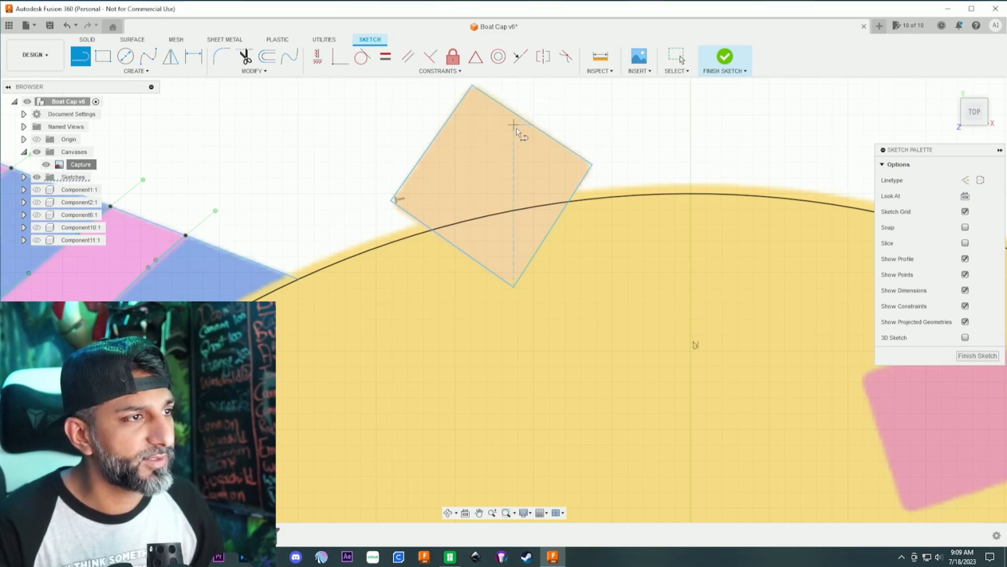
- Fillet all four corners of the orange confetti outline with a 0.50 mm radius
left_click(216, 60)
left_click(473, 87)
left_click_drag(473, 87, 472, 83)
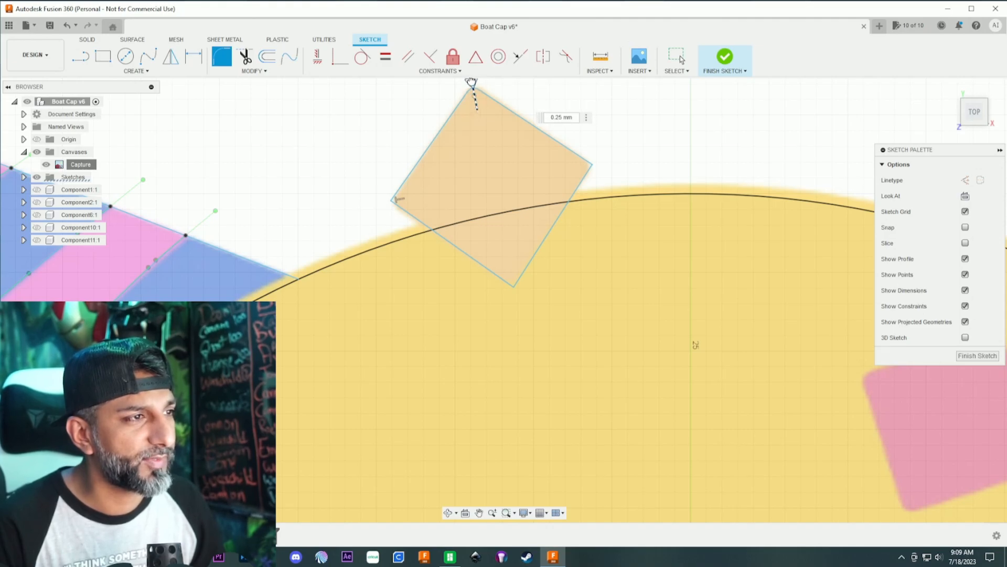
left_click(591, 166)
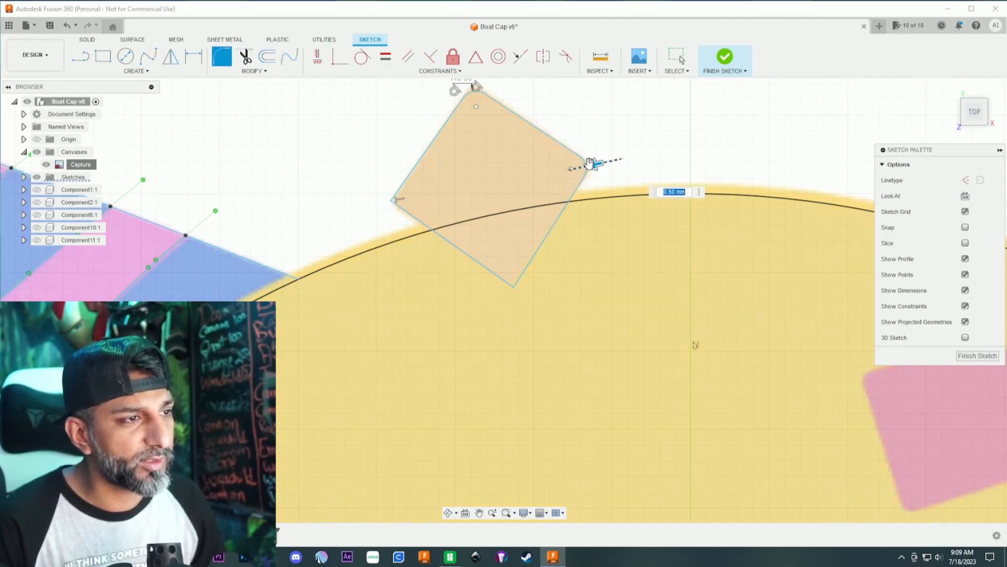
left_click(515, 288)
left_click(395, 200)
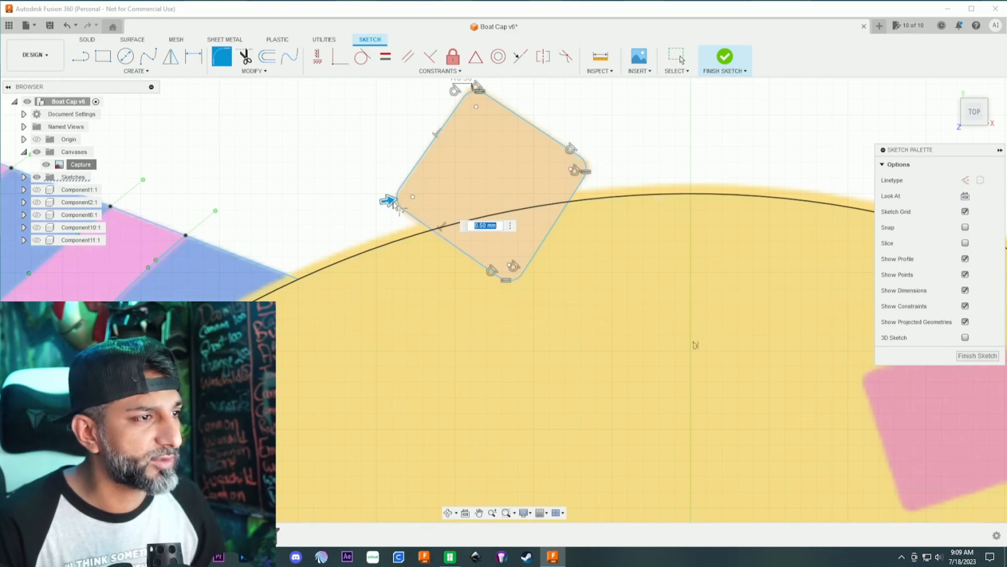
scroll(559, 244, "down", 3)
scroll(648, 250, "down", 4)
mouse_move(648, 250)
middle_mouse_down()
mouse_move(594, 211)
mouse_move(460, 209)
middle_mouse_up()
key("Return")
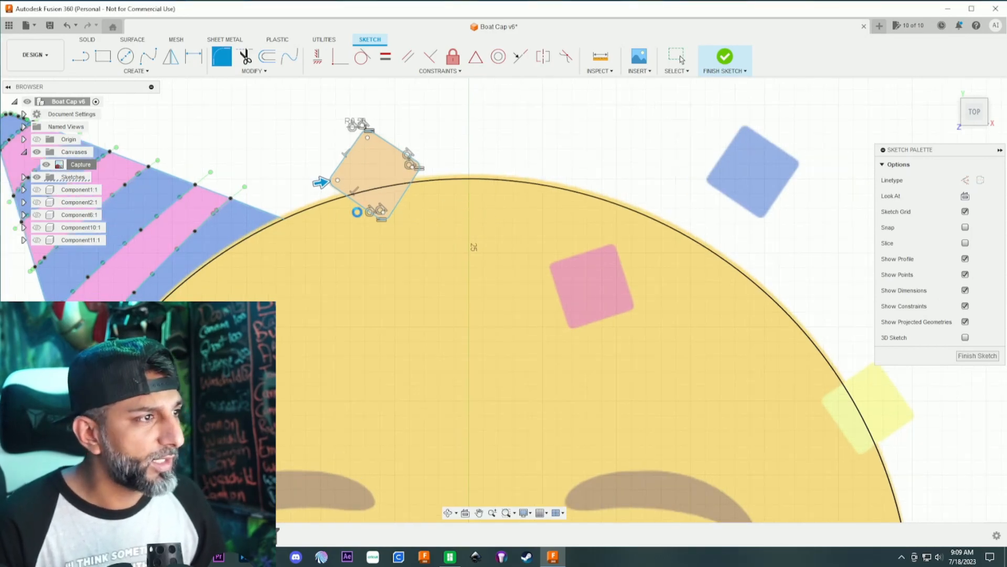
key("Escape")
- Copy the whole orange confetti outline and paste it 14.94 mm in X and -7.456 mm in Y, over the pink confetti square
scroll(409, 197, "up", 2)
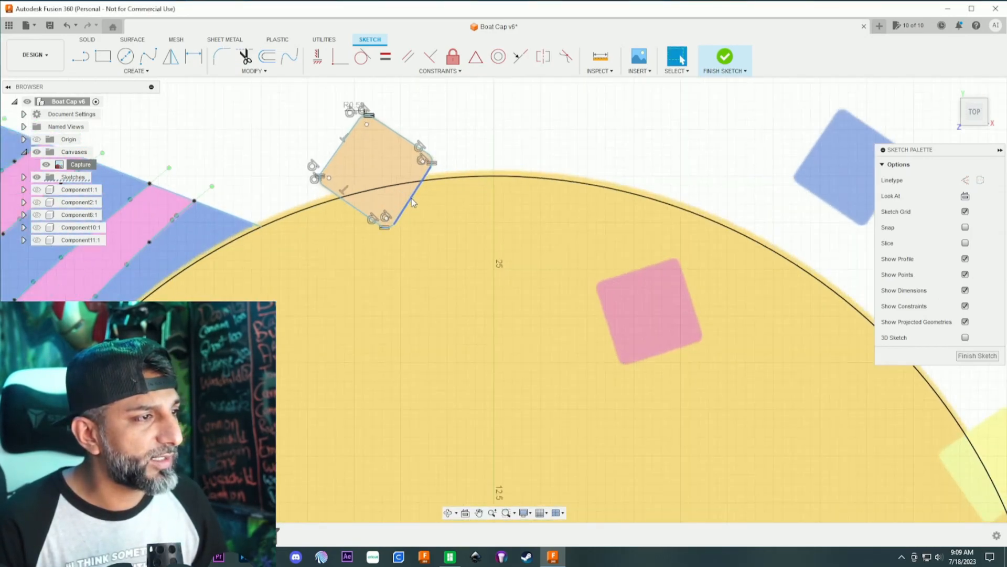
double_click(413, 202)
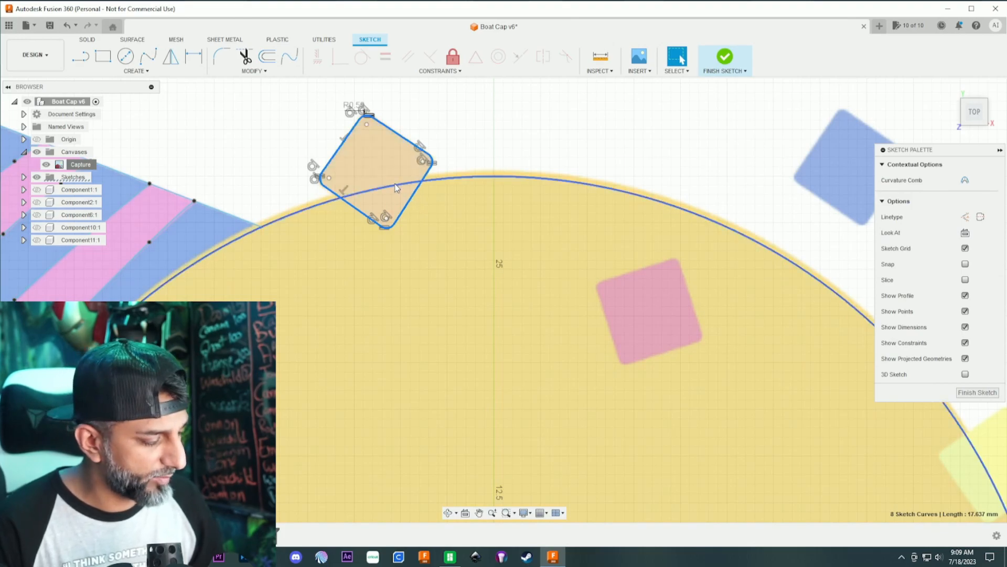
key("ctrl+c")
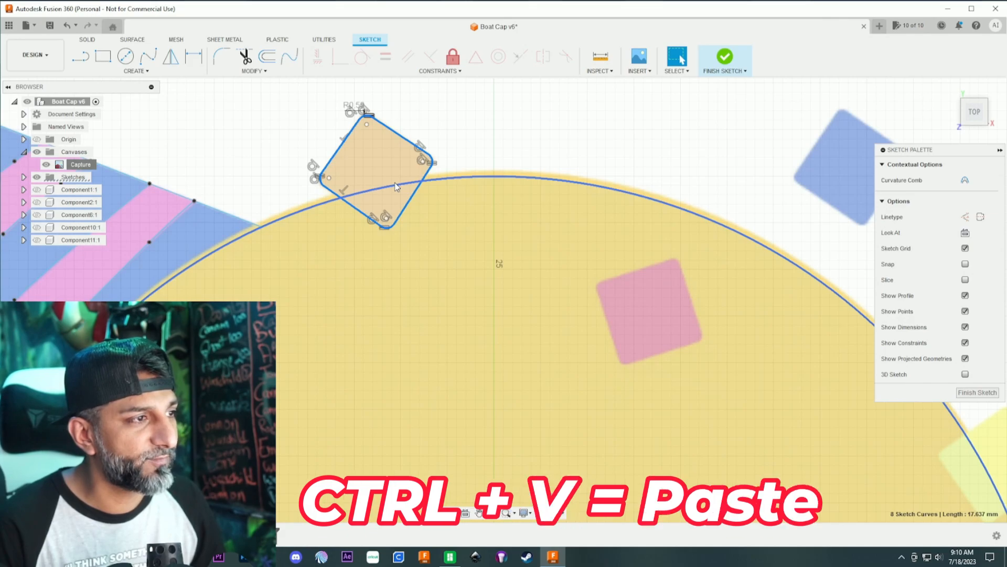
key("ctrl+v")
left_click_drag(412, 122, 691, 262)
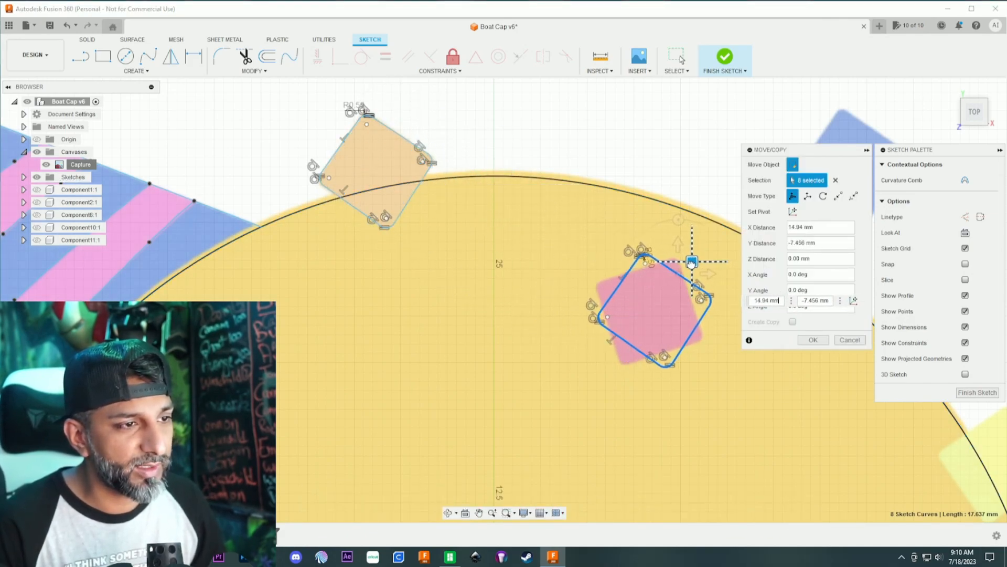
- Rotate the pasted outline clockwise and shift it slightly so it matches the pink confetti square
scroll(694, 236, "down", 3)
middle_click_drag(694, 236, 564, 164)
scroll(564, 163, "up", 3)
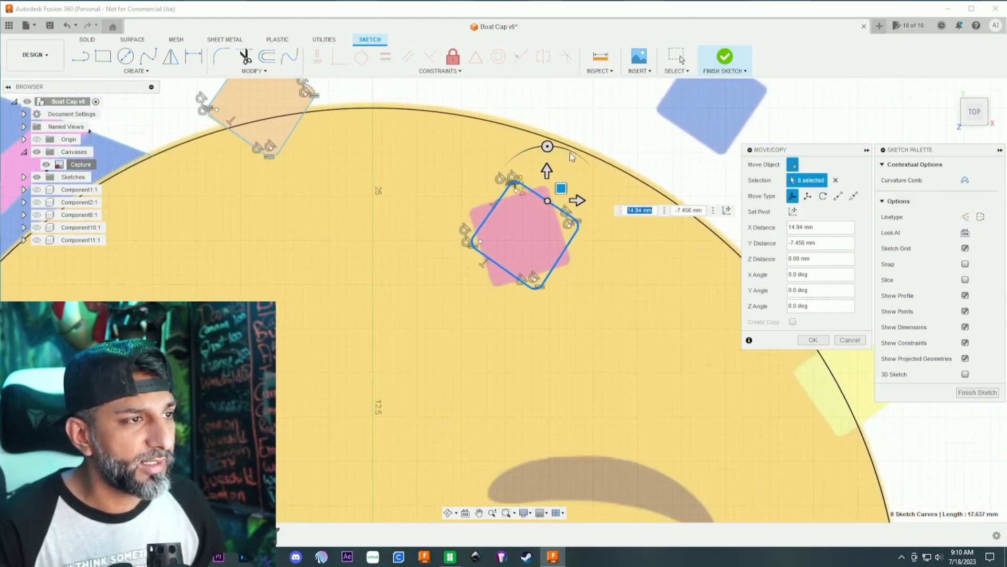
left_click_drag(547, 148, 579, 162)
mouse_move(570, 201)
left_mouse_down()
mouse_move(584, 216)
mouse_move(577, 219)
left_mouse_up()
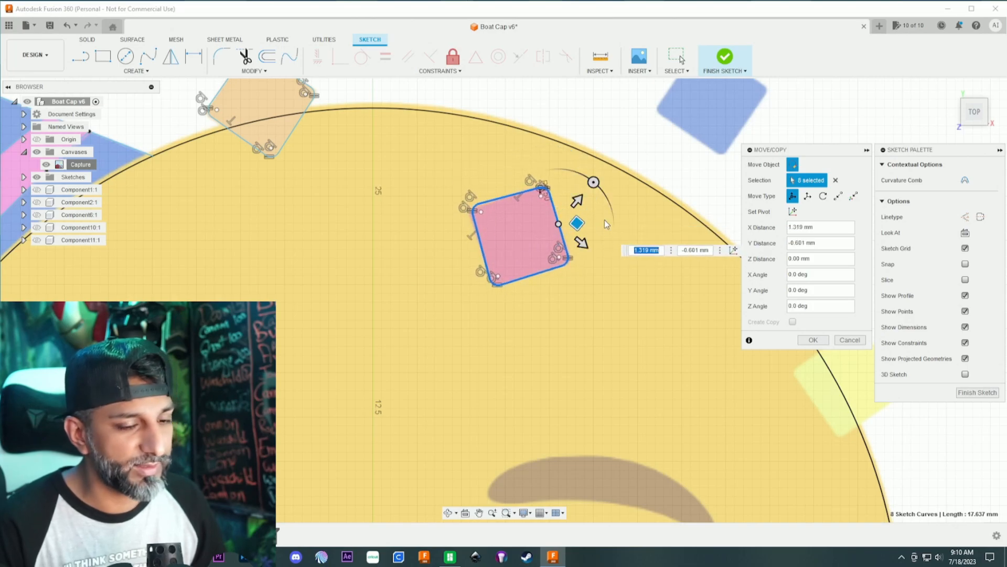
key("Return")
- Make a copy of the pink confetti square's outline and move it over the yellow confetti square at the circle's edge
scroll(617, 257, "down", 5)
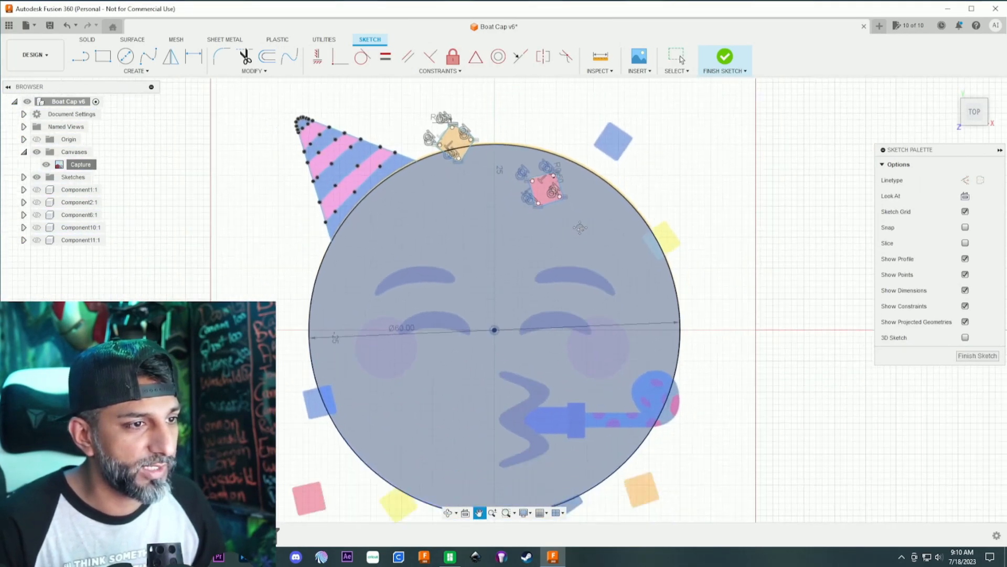
scroll(614, 189, "up", 3)
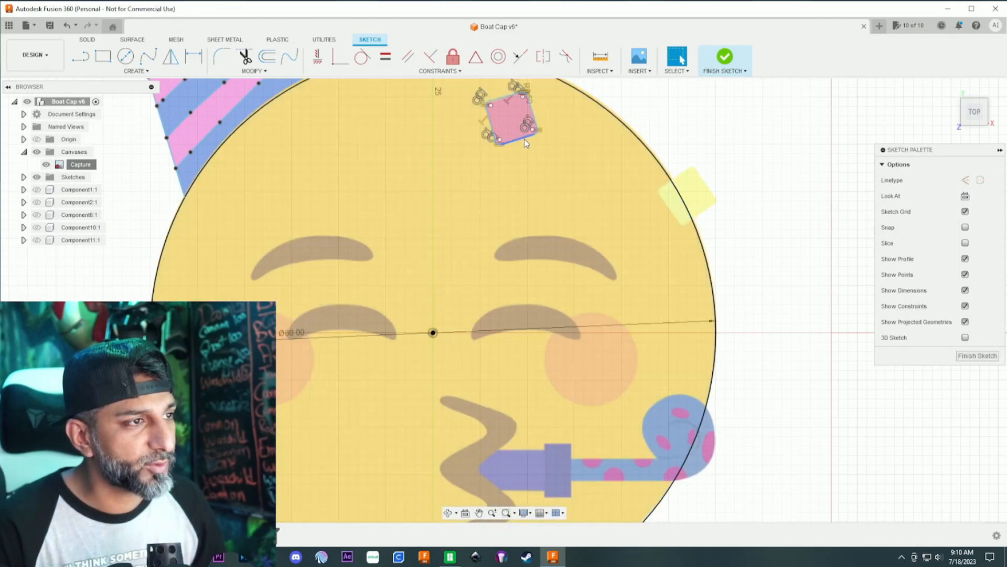
double_click(524, 137)
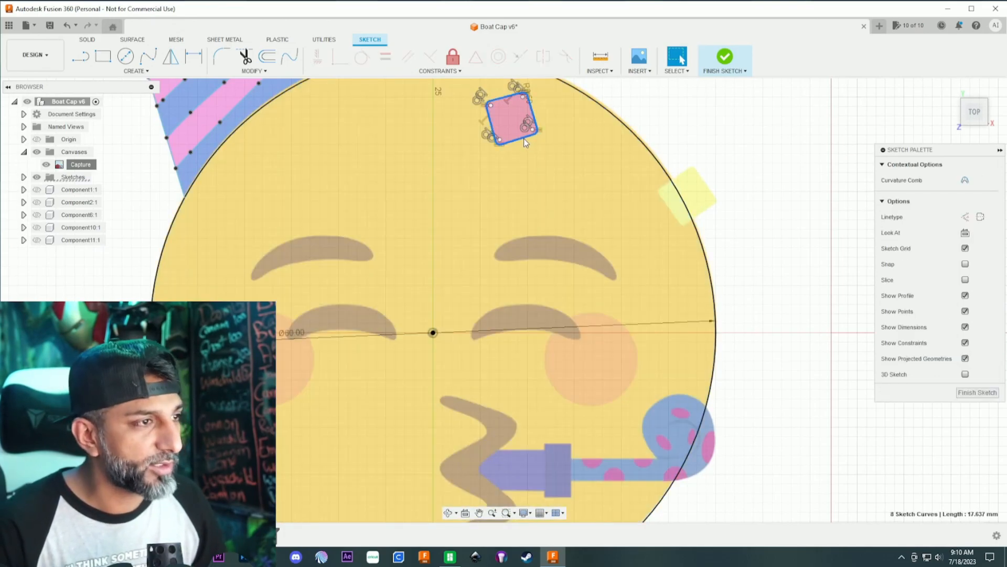
key("m")
left_click_drag(545, 99, 721, 175)
- Rotate the copied outline counterclockwise and shift it by -0.145 mm in X and 0.573 mm in Y to match the yellow confetti
scroll(720, 178, "up", 4)
left_click_drag(690, 114, 671, 118)
left_click_drag(698, 152, 687, 138)
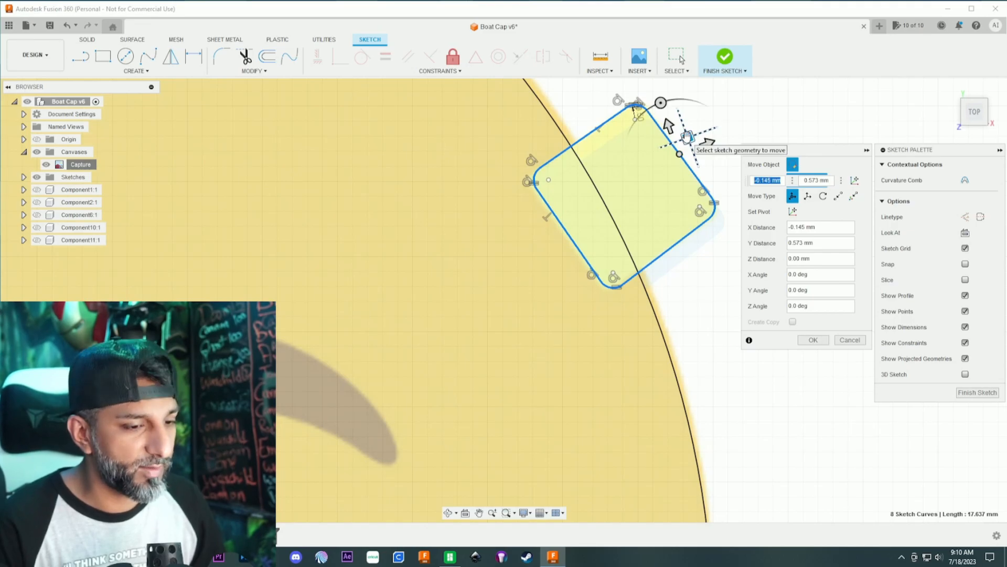
key("Return")
scroll(519, 270, "down", 3)
scroll(543, 261, "down", 6)
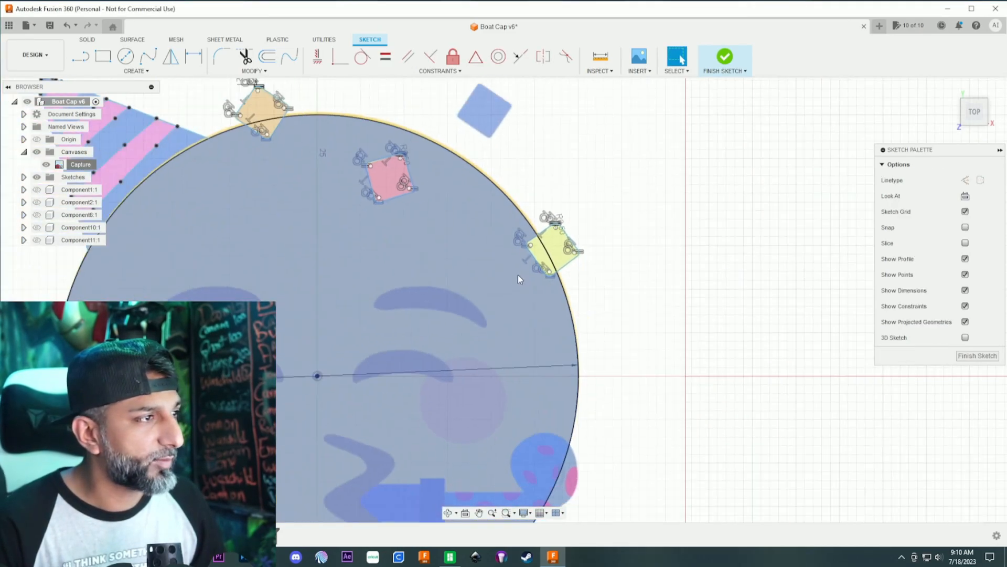
- Copy the yellow confetti outline and move it -55.226 mm in X and -26.291 mm in Y, over the blue confetti at the circle's left edge
scroll(436, 321, "up", 3)
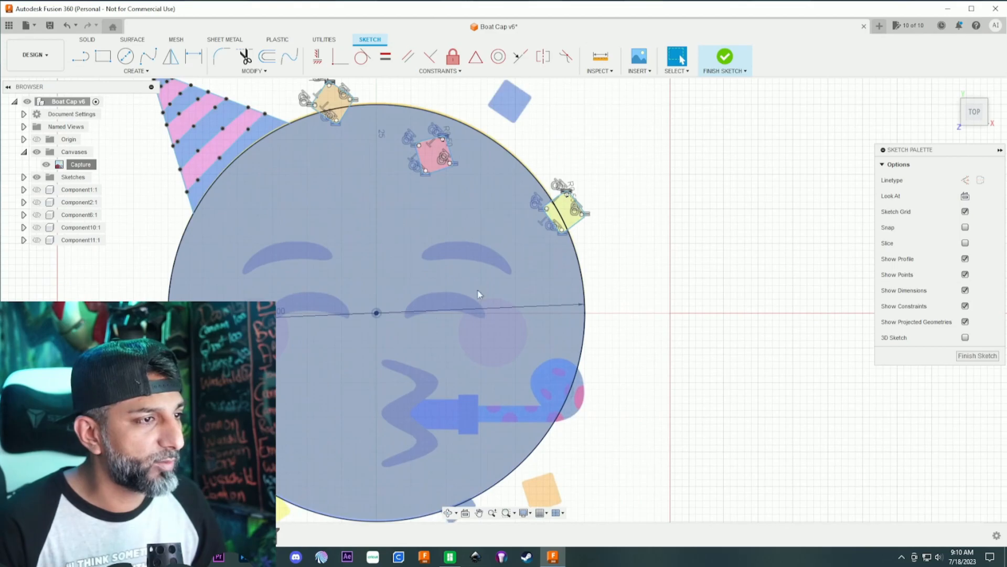
double_click(551, 218)
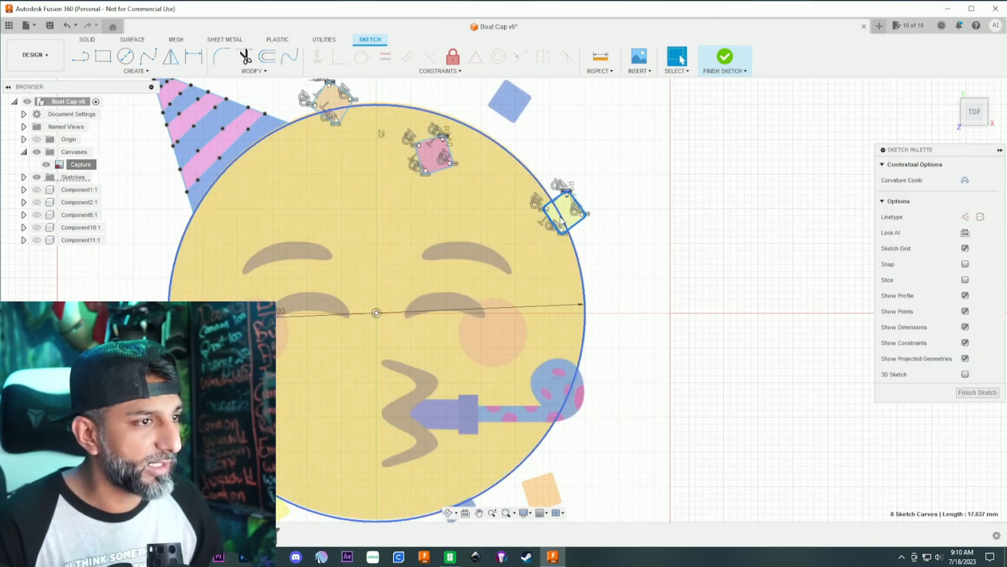
key("m")
left_click_drag(588, 211, 203, 394)
scroll(204, 394, "up", 4)
middle_click_drag(204, 393, 630, 200)
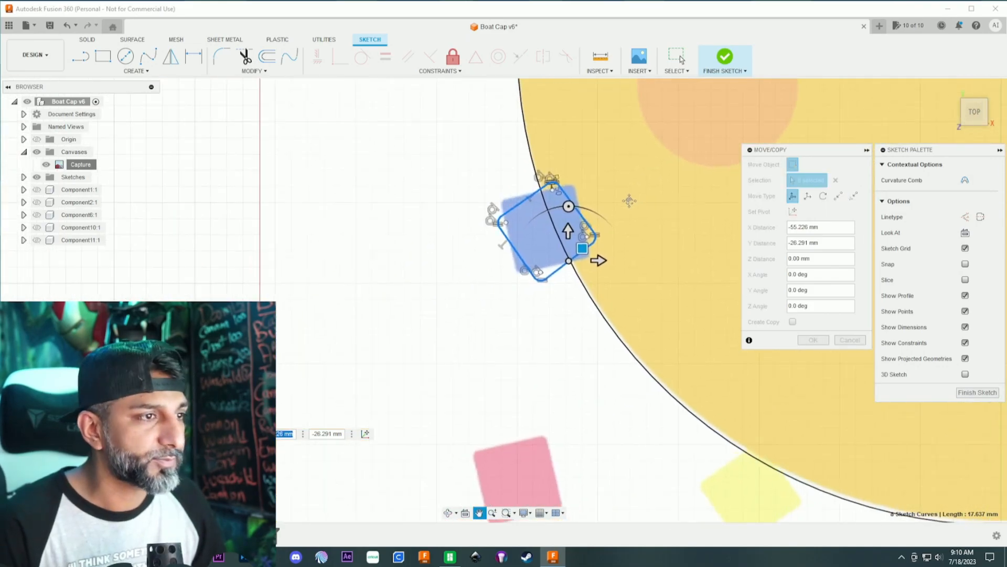
- Rotate the copied outline clockwise and shift it by -0.599 mm in X and -0.545 mm in Y to match the blue confetti
scroll(631, 198, "up", 3)
left_click_drag(531, 255, 546, 249)
left_click_drag(545, 297, 523, 304)
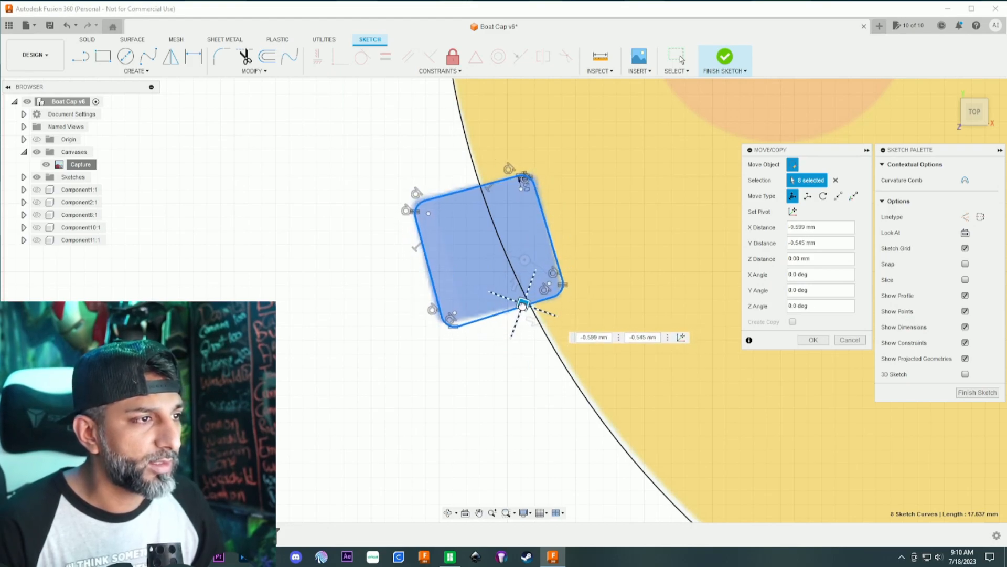
key("Return")
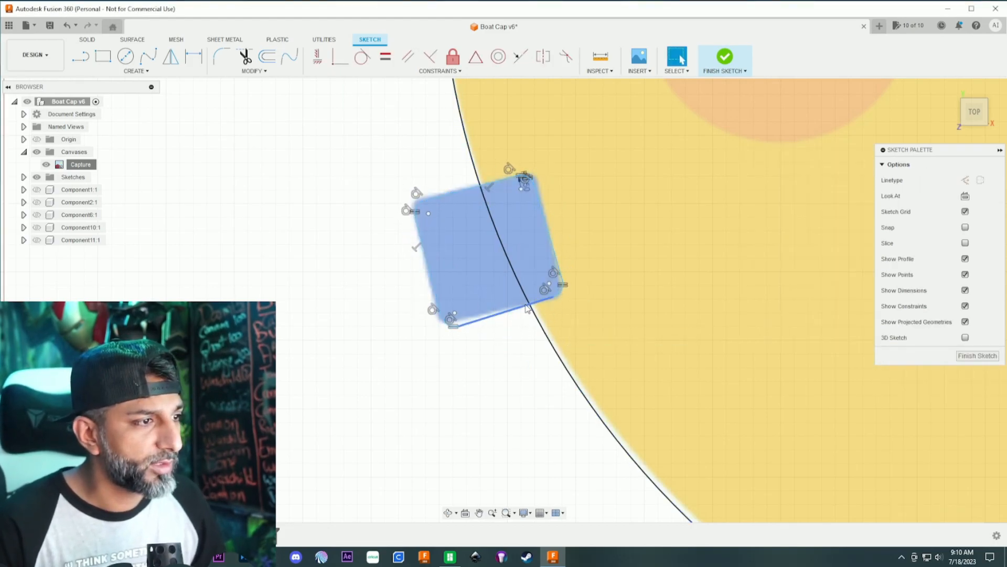
- Copy the left blue confetti's outline and move it 12.821 mm in X and -16.327 mm in Y, over the lower yellow confetti
double_click(527, 309)
key("m")
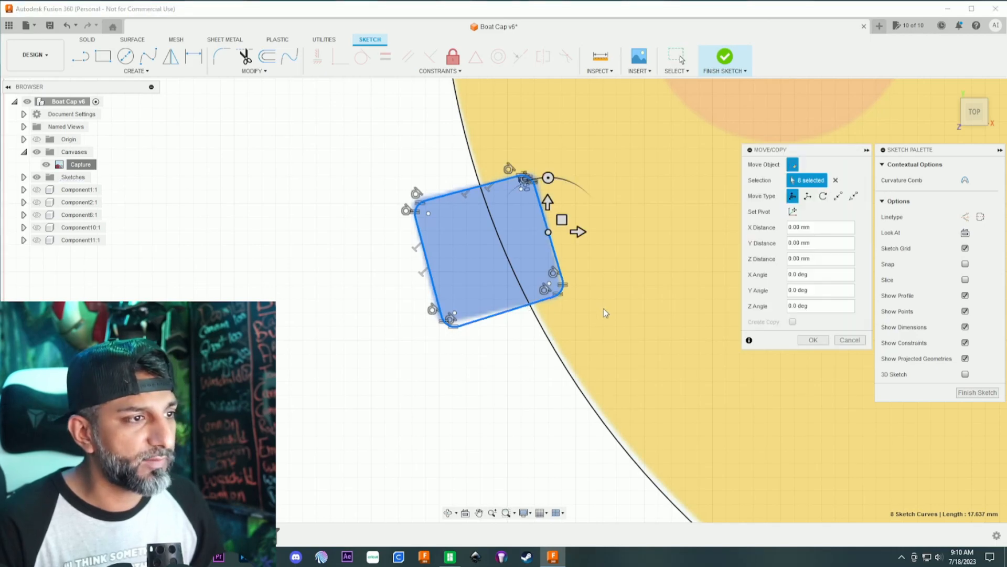
scroll(603, 310, "down", 5)
middle_click_drag(658, 361, 520, 239)
left_click_drag(462, 147, 584, 303)
scroll(584, 303, "up", 4)
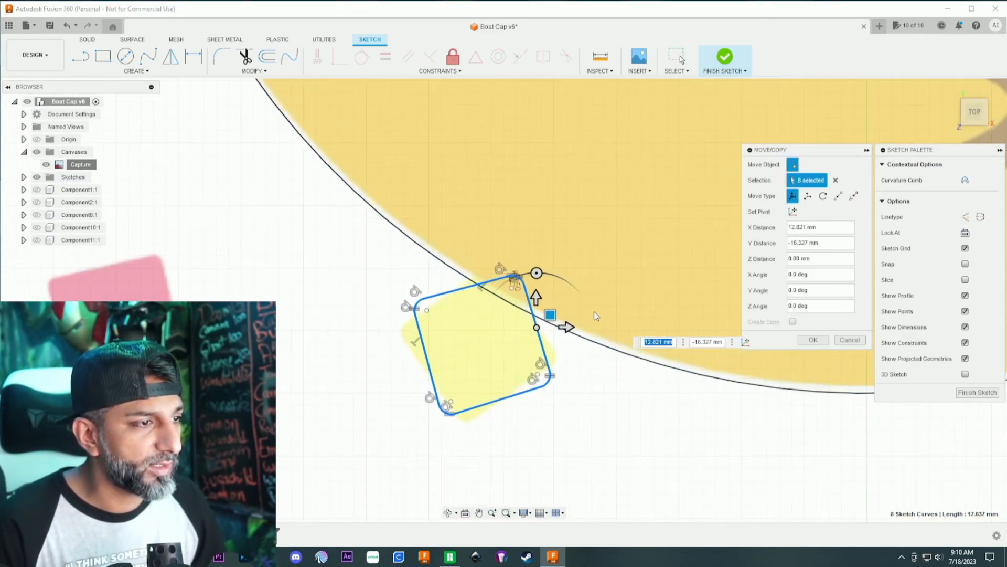
- Rotate the copied outline 20 degrees counterclockwise and shift it by -0.32 mm in X and 0.652 mm in Y to match the yellow confetti
left_click_drag(536, 275, 518, 276)
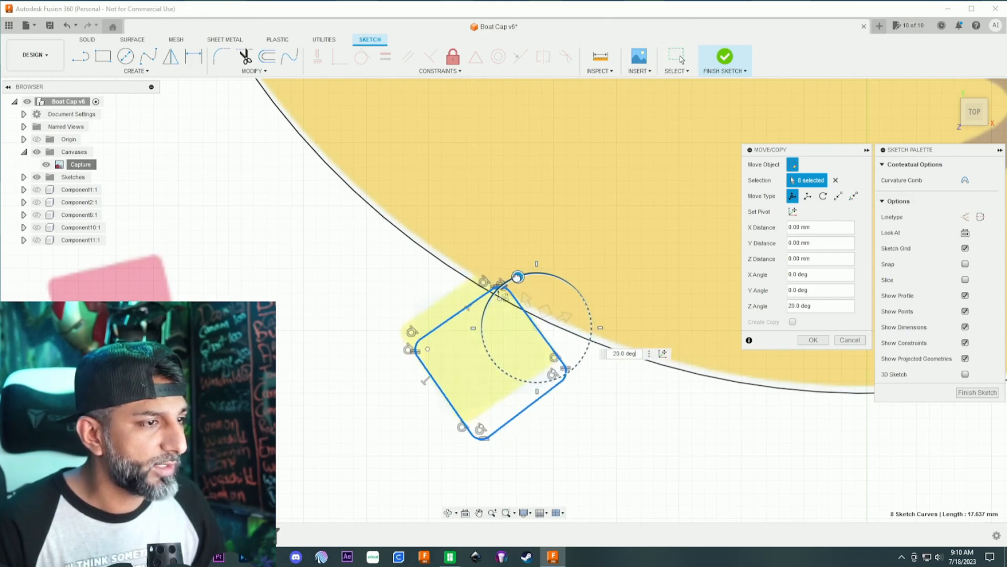
mouse_move(551, 312)
left_mouse_down()
mouse_move(527, 297)
mouse_move(537, 301)
left_mouse_up()
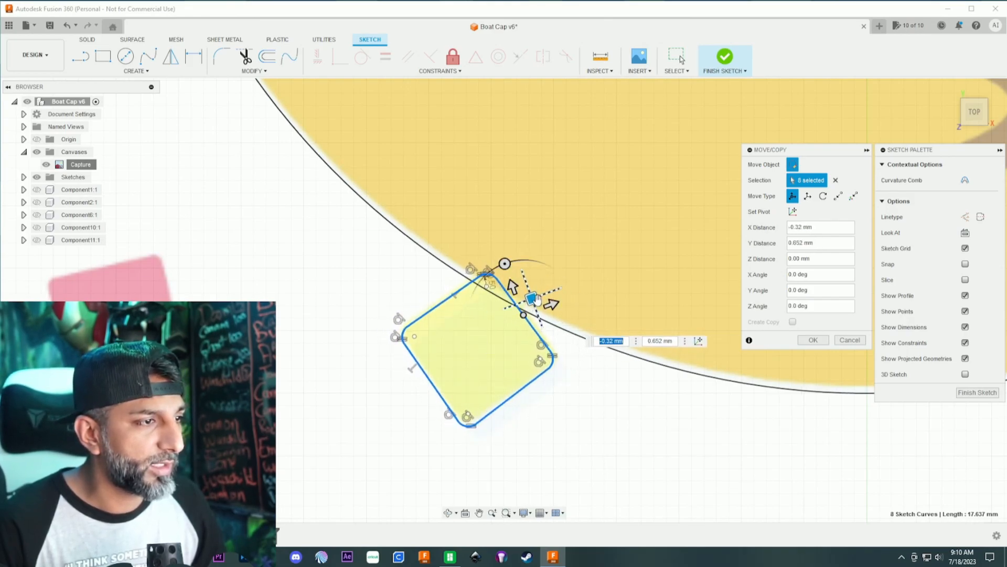
key("Return")
- Copy the lower yellow confetti's outline and move it 26.798 mm in X and 1.138 mm in Y, onto the blue confetti at the circle's lower edge
double_click(531, 327)
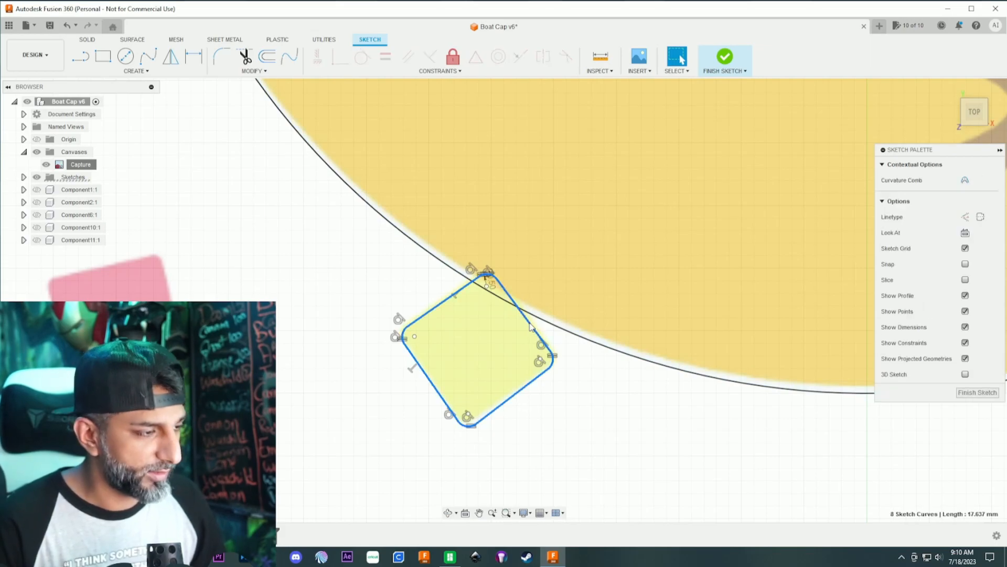
key("m")
scroll(541, 328, "down", 5)
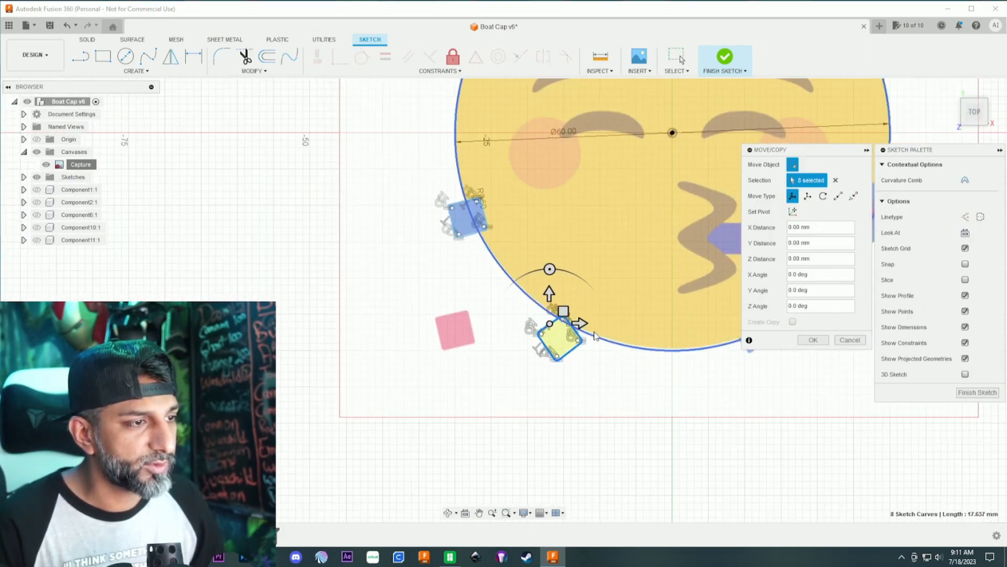
left_click_drag(362, 278, 509, 265)
scroll(509, 265, "up", 3)
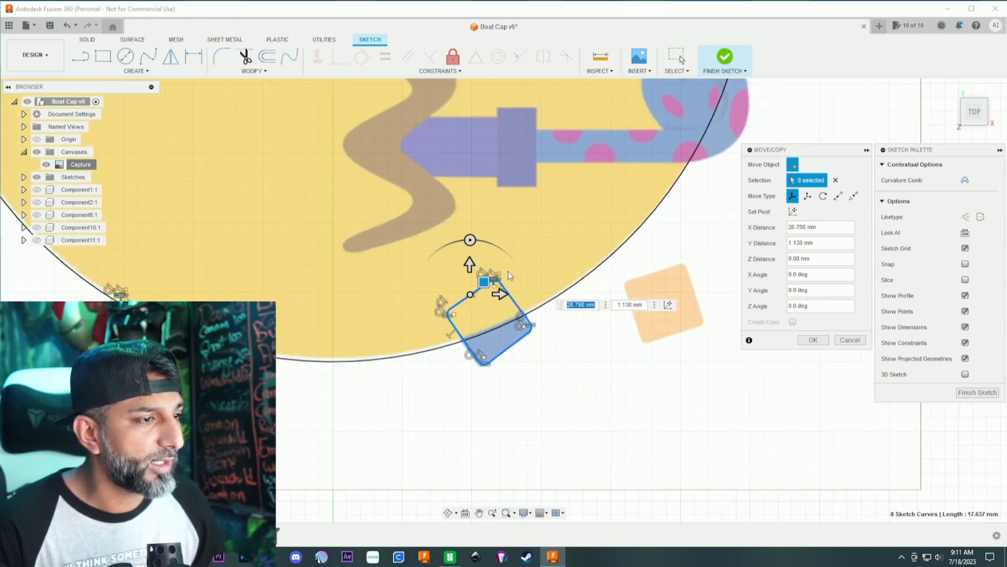
key("Return")
- Trace the lower edge of the face's left eyebrow with a fit point spline, from its inner end to its outer tip
scroll(508, 271, "down", 5)
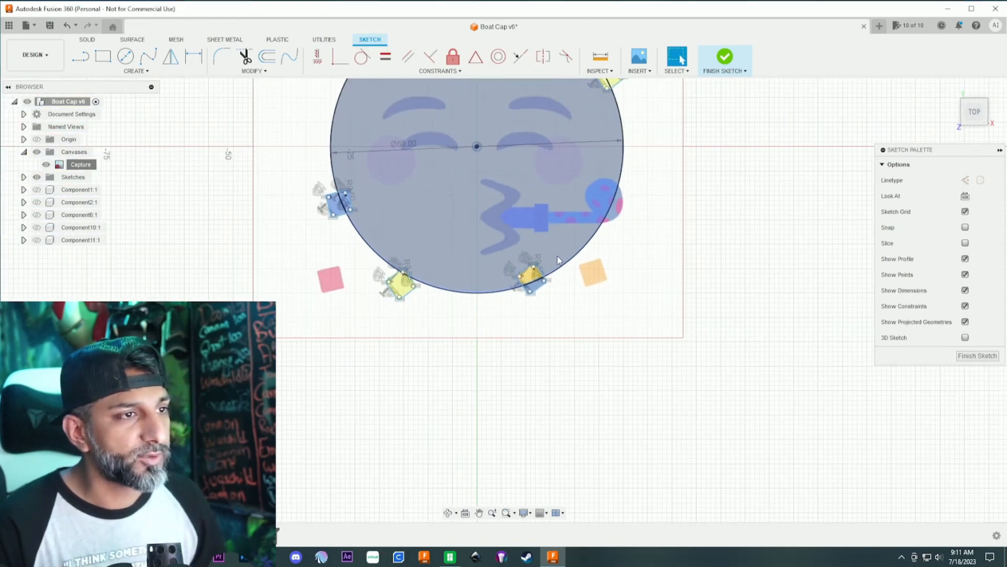
scroll(553, 231, "down", 1)
middle_click_drag(553, 231, 587, 368)
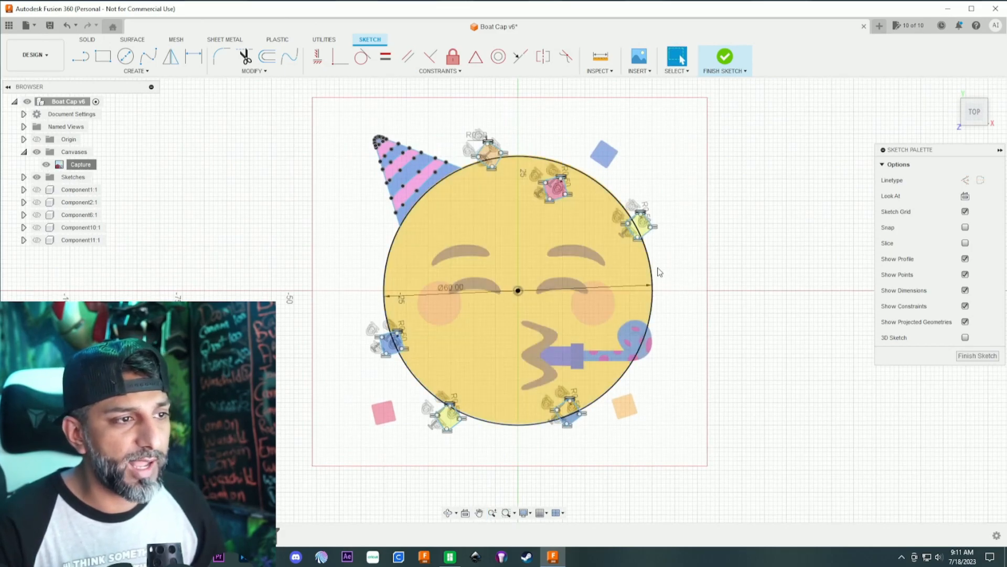
scroll(504, 298, "up", 3)
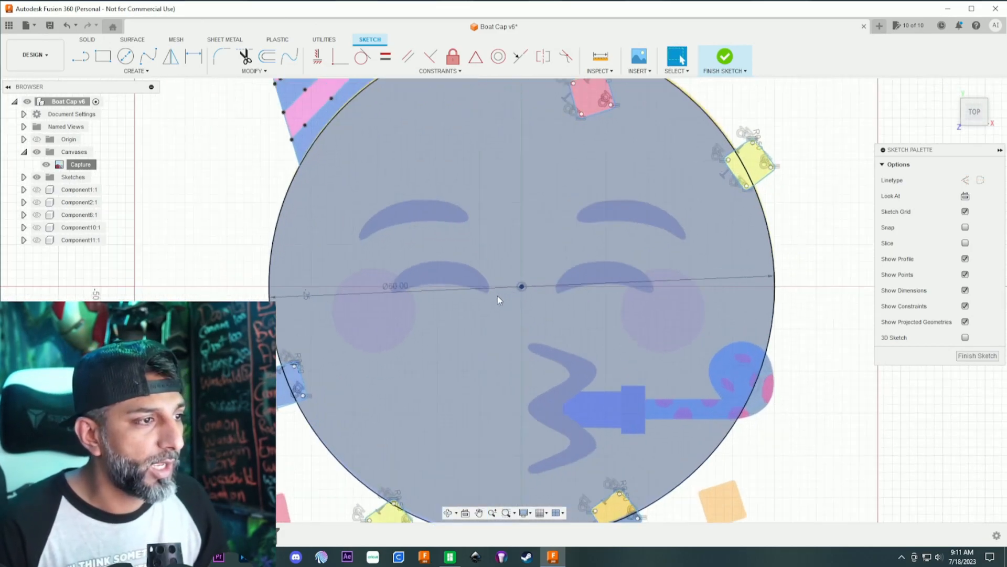
scroll(495, 291, "down", 2)
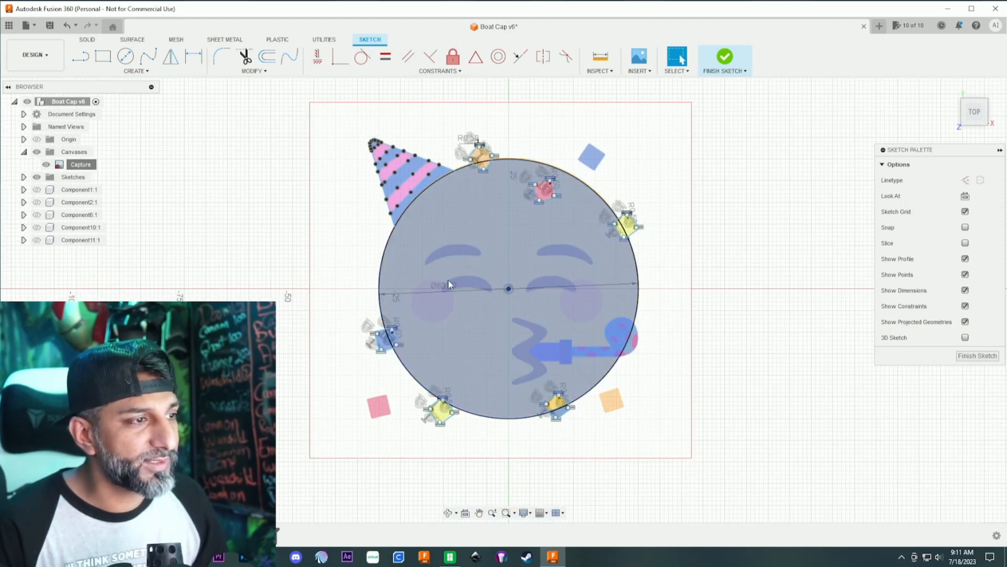
scroll(435, 267, "up", 4)
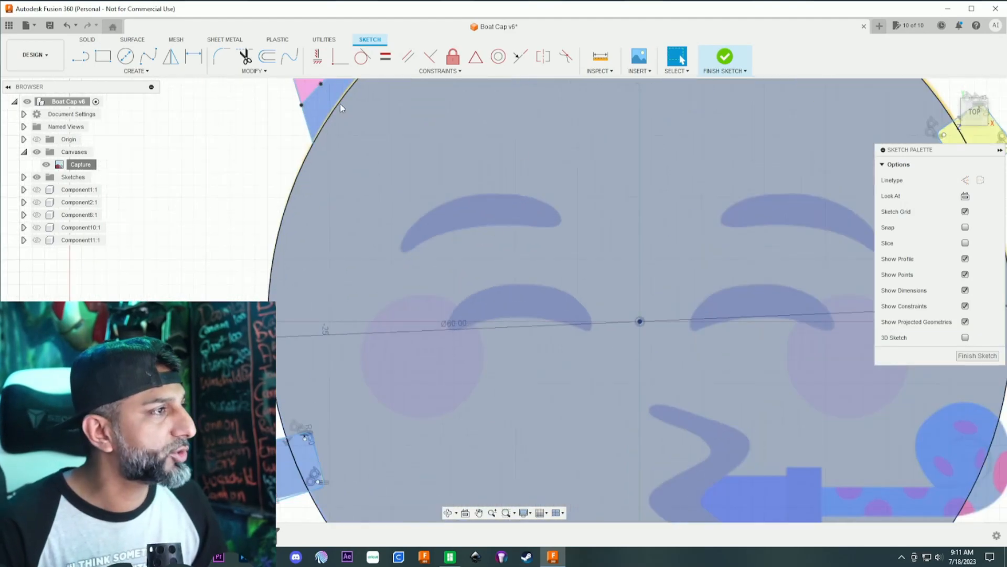
left_click(148, 56)
scroll(546, 230, "up", 3)
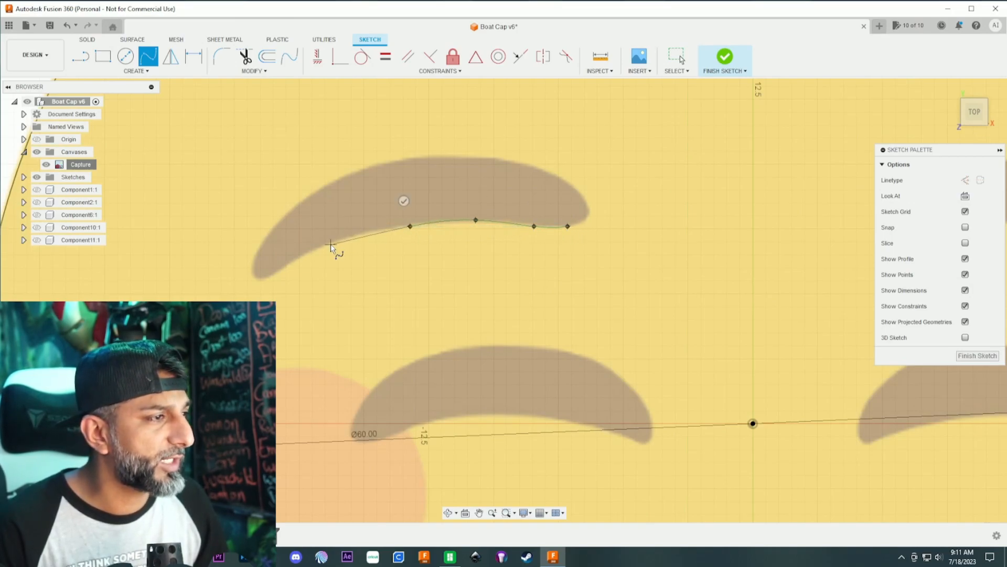
left_click(271, 276)
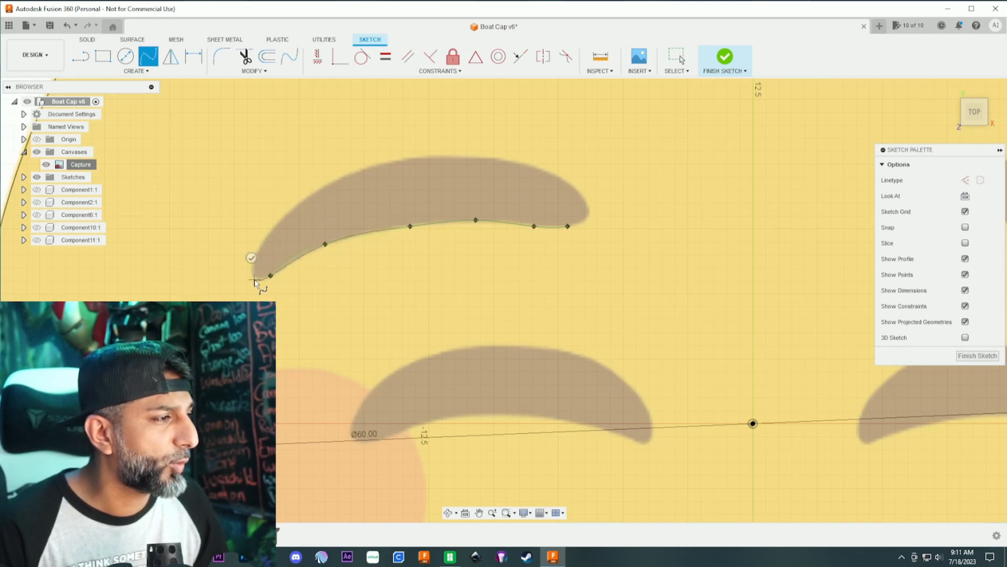
- Continue the spline along the left eyebrow's upper edge and close it at its starting point
left_click(274, 226)
left_click(344, 176)
left_click(420, 156)
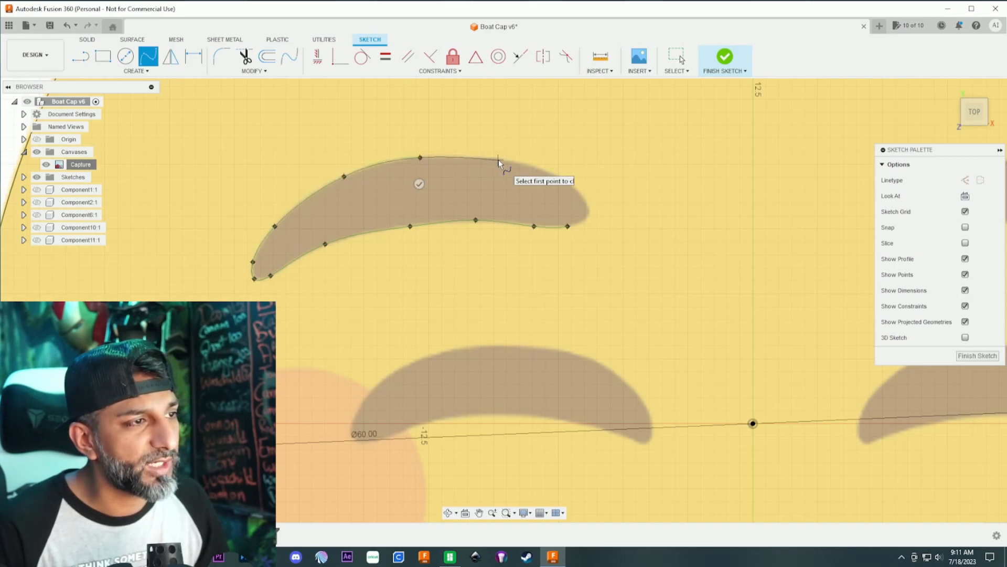
left_click(499, 159)
left_click(560, 178)
left_click(586, 203)
left_click(585, 220)
left_click(568, 226)
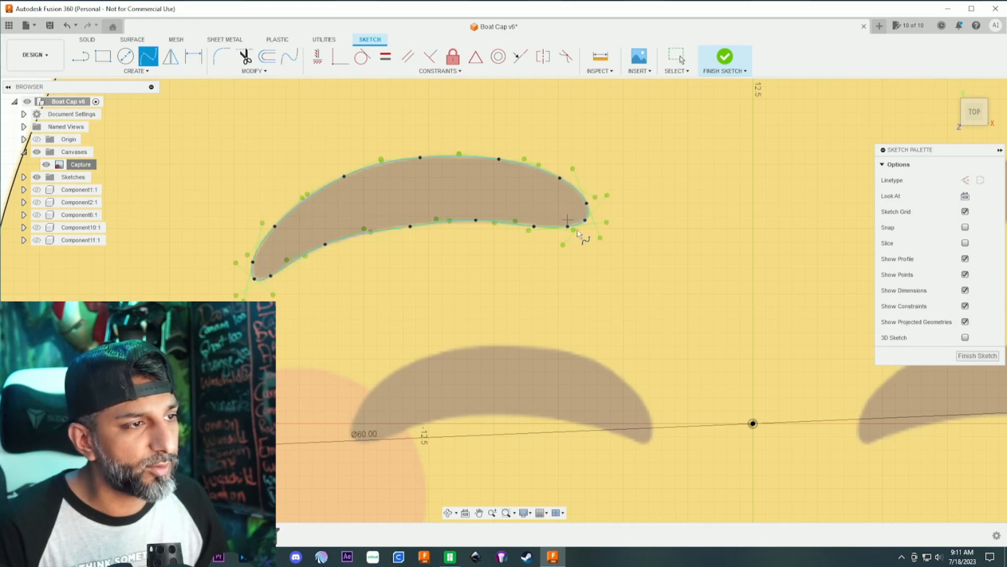
- Trace the closed left eye below the eyebrow with a closed fit point spline, following its lower and upper edges
middle_click_drag(589, 343, 605, 157)
scroll(606, 203, "up", 3)
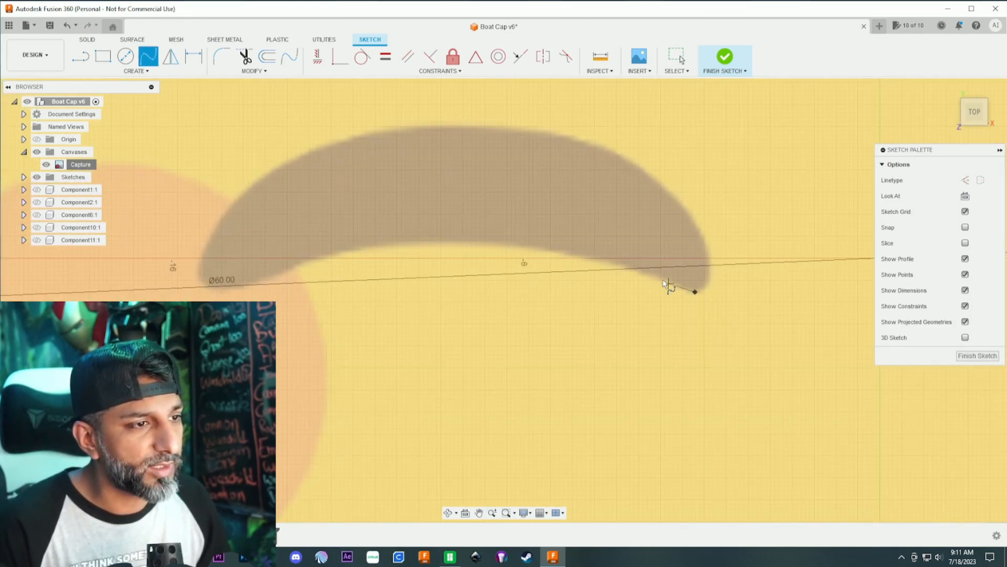
left_click(583, 254)
left_click(455, 241)
left_click(337, 251)
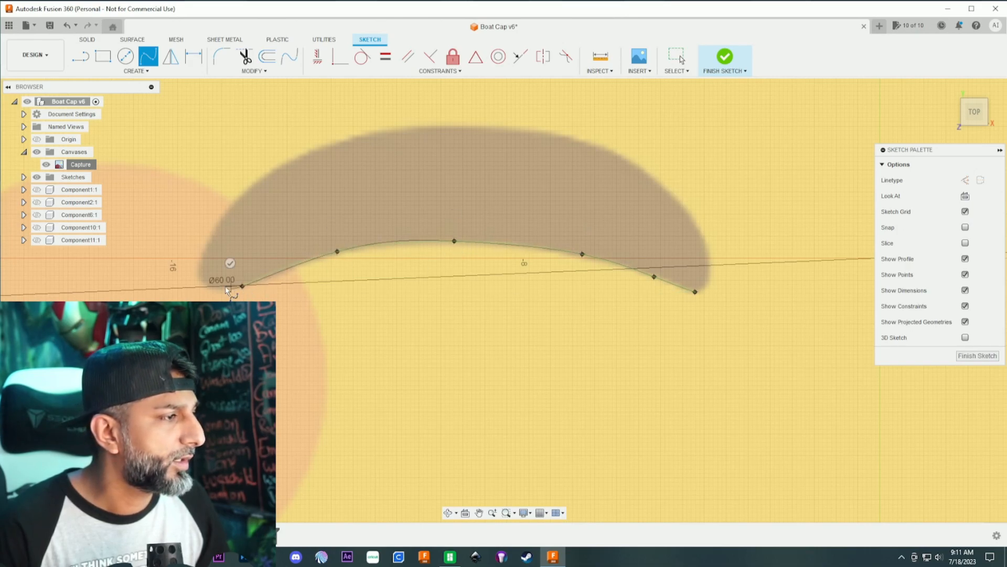
left_click(242, 191)
left_click(333, 142)
left_click(439, 126)
left_click(574, 135)
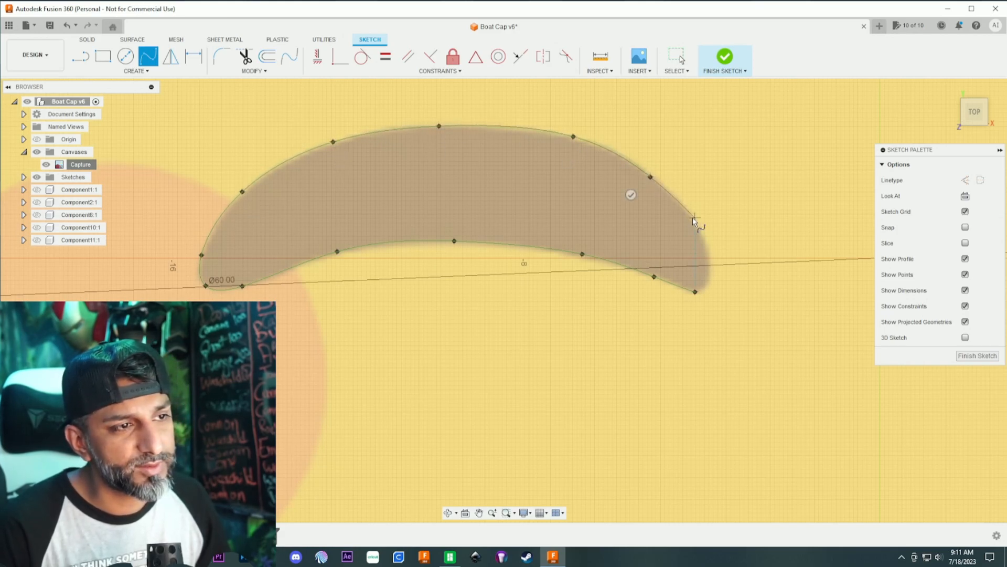
left_click(696, 224)
left_click(696, 293)
- Draw a center diameter circle about 9.5 mm across over the pink blush on the left cheek
scroll(558, 299, "down", 5)
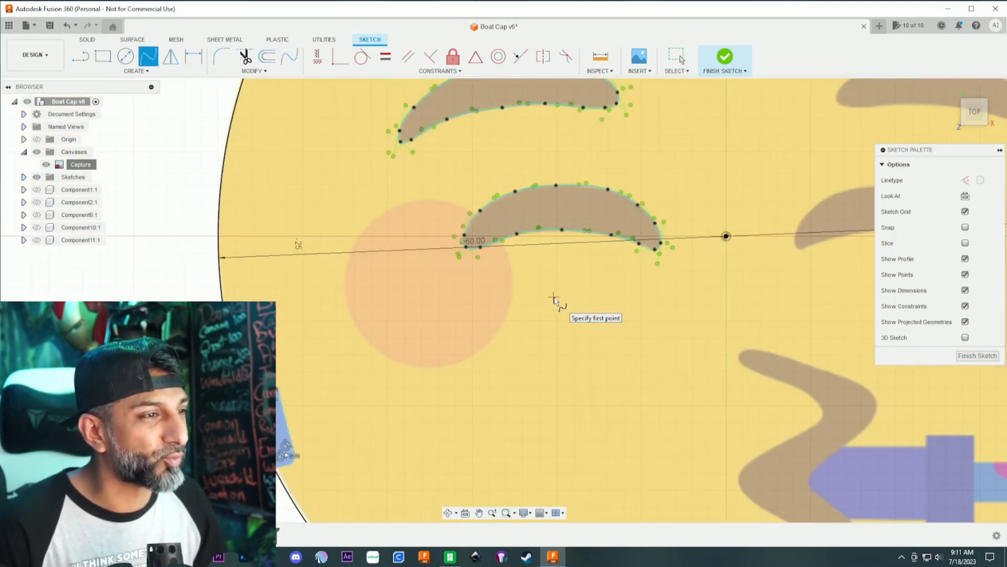
scroll(555, 299, "down", 2)
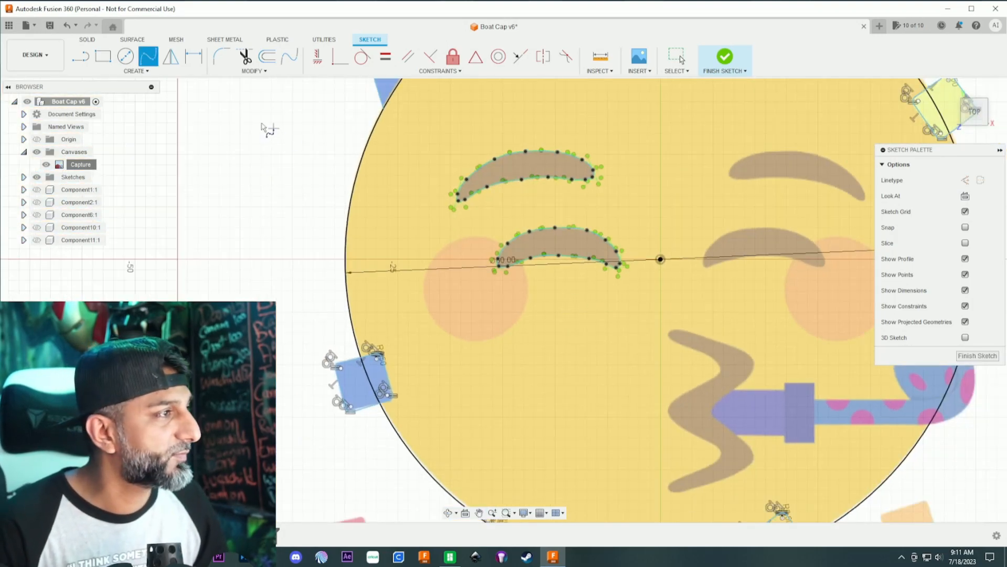
key("c")
scroll(473, 295, "up", 2)
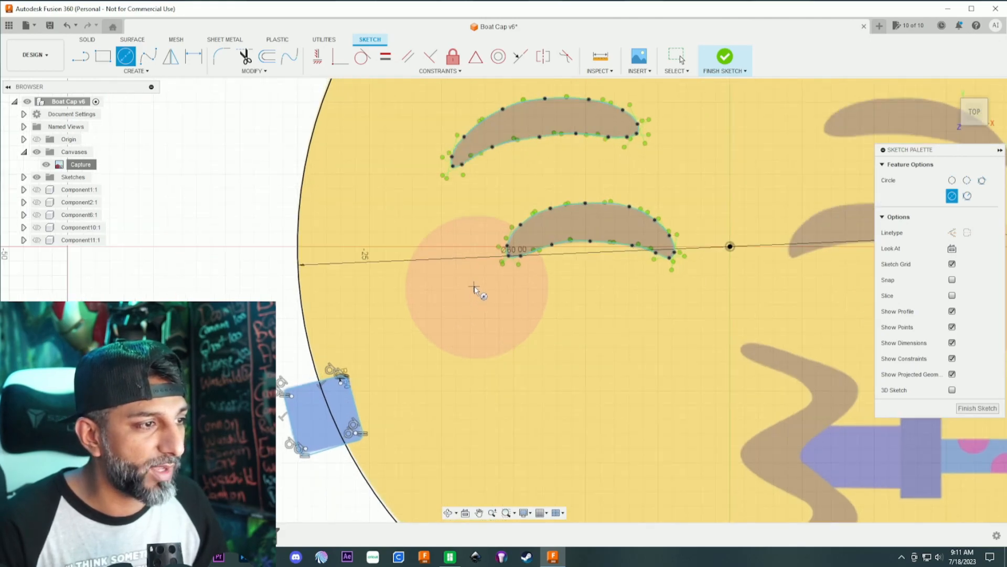
left_click(478, 286)
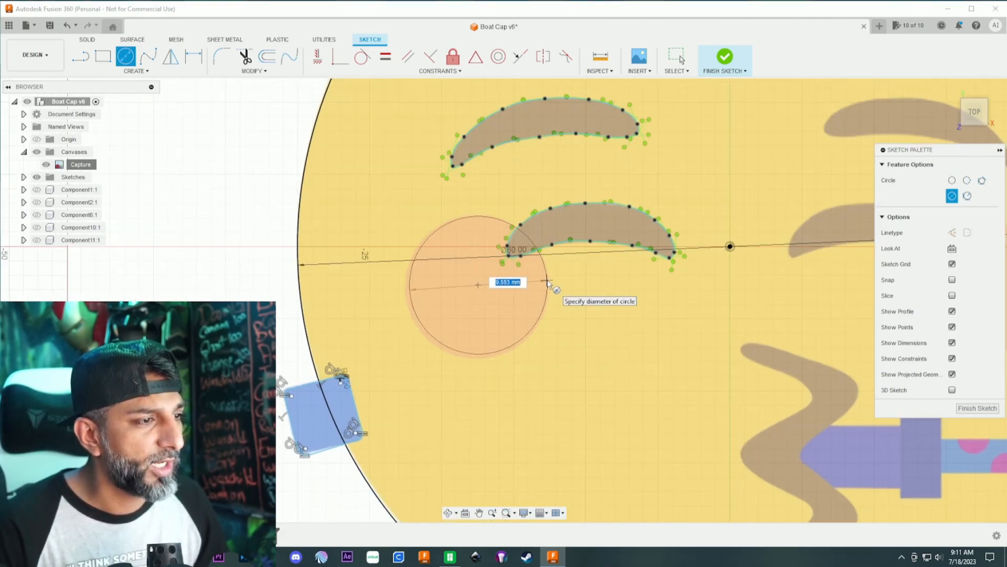
left_click(548, 285)
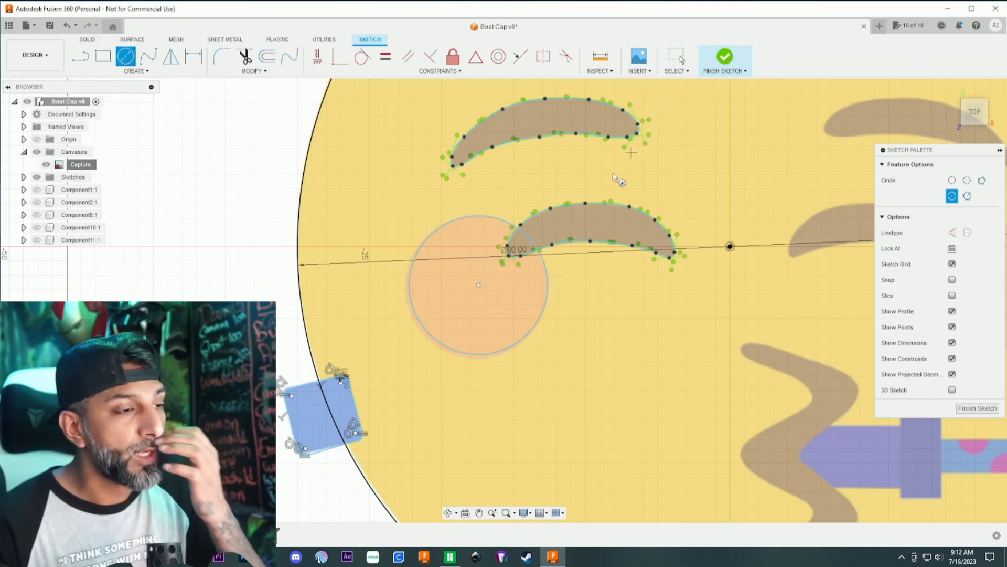
- Move the left cheek circle by -0.073 mm in X and -0.109 mm in Y to center it on the blush
left_click(678, 59)
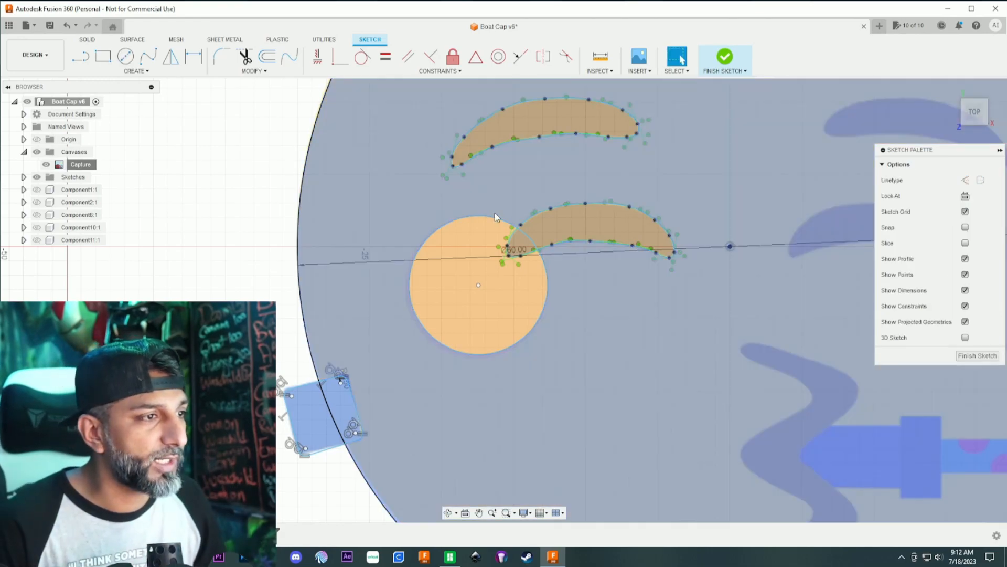
left_click(479, 217)
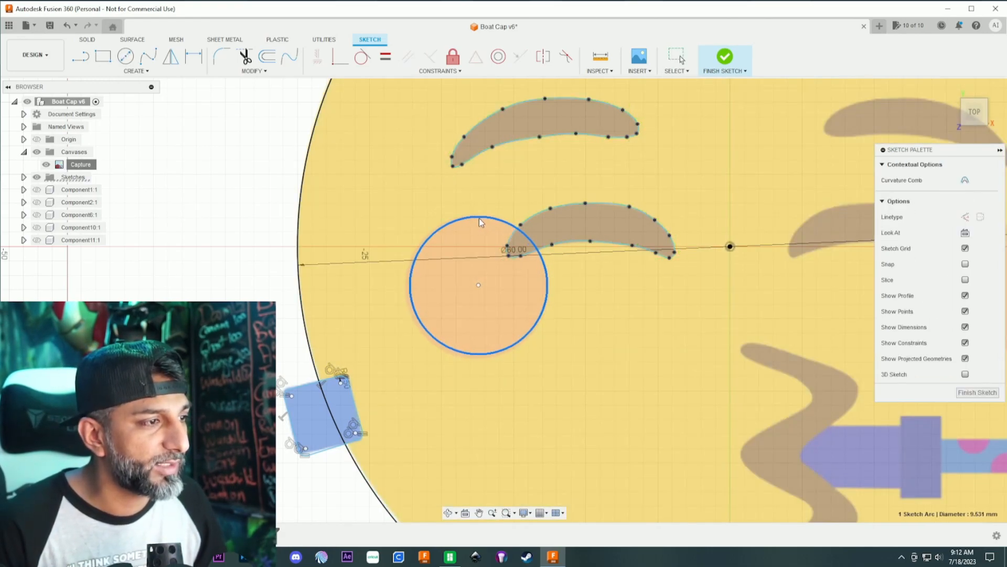
right_click(480, 218)
left_click(455, 236)
left_click_drag(491, 273, 490, 275)
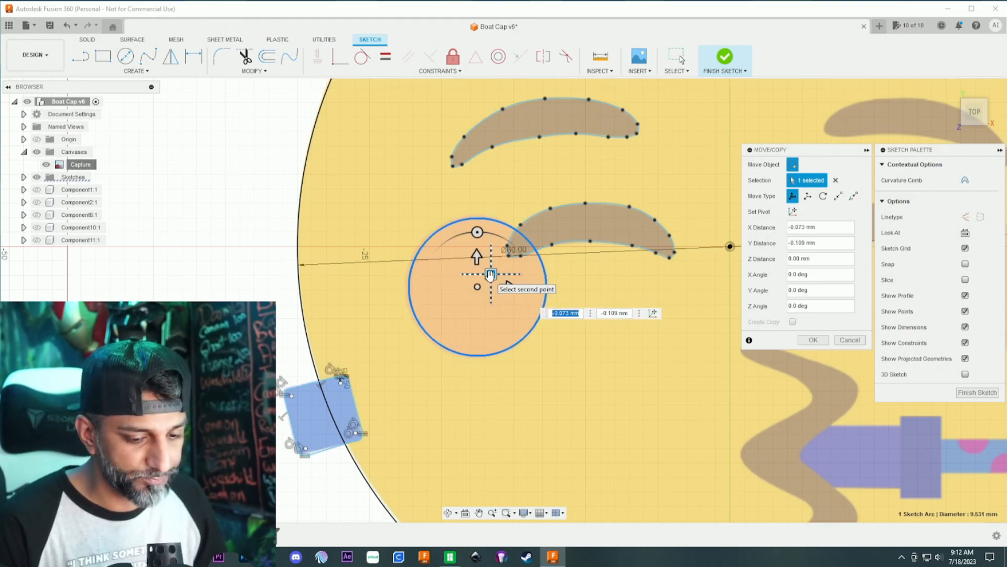
key("Return")
- Trim away the section of the left cheek circle that lies inside the closed eye's outline
scroll(619, 258, "down", 2)
scroll(614, 242, "up", 2)
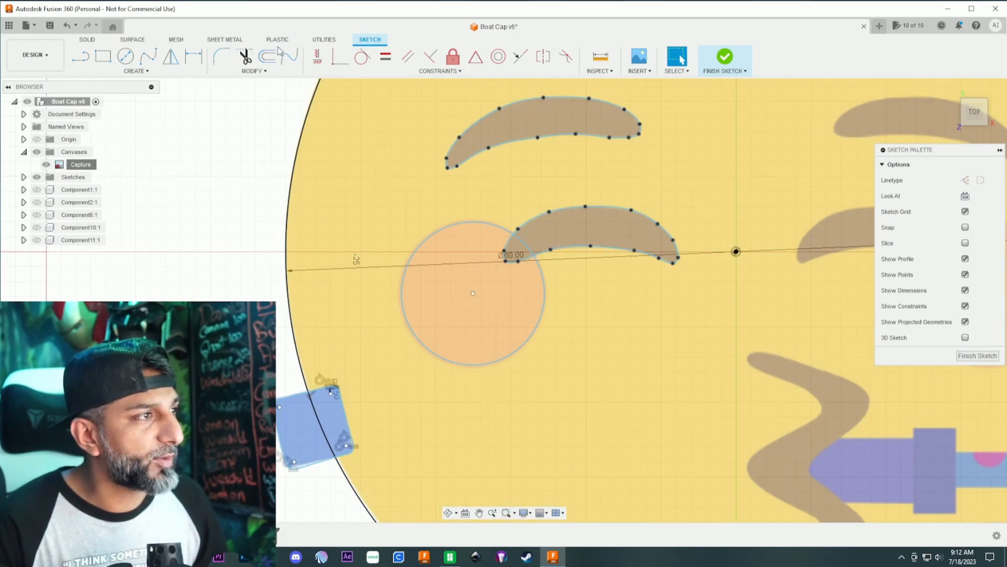
left_click(245, 57)
left_click(508, 260)
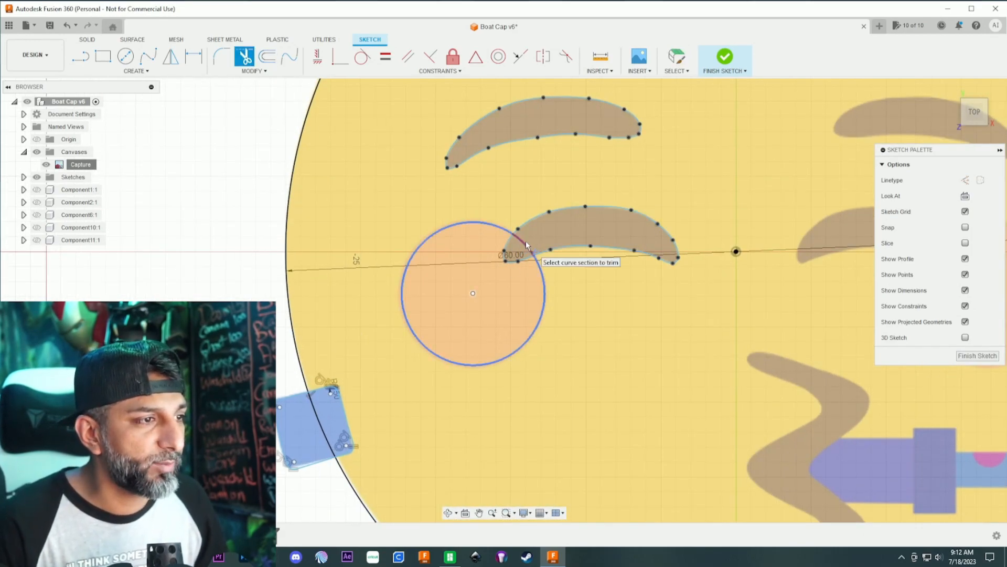
scroll(577, 271, "down", 2)
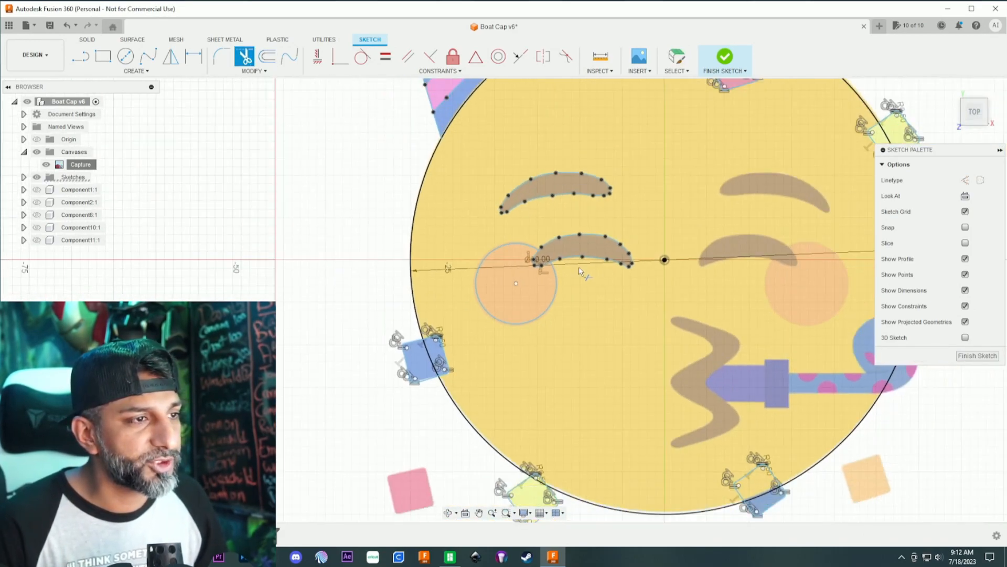
- Draw a vertical line about 70.7 mm long through the face's center, from above the circle to below it
middle_click_drag(633, 209, 479, 209)
scroll(479, 208, "down", 2)
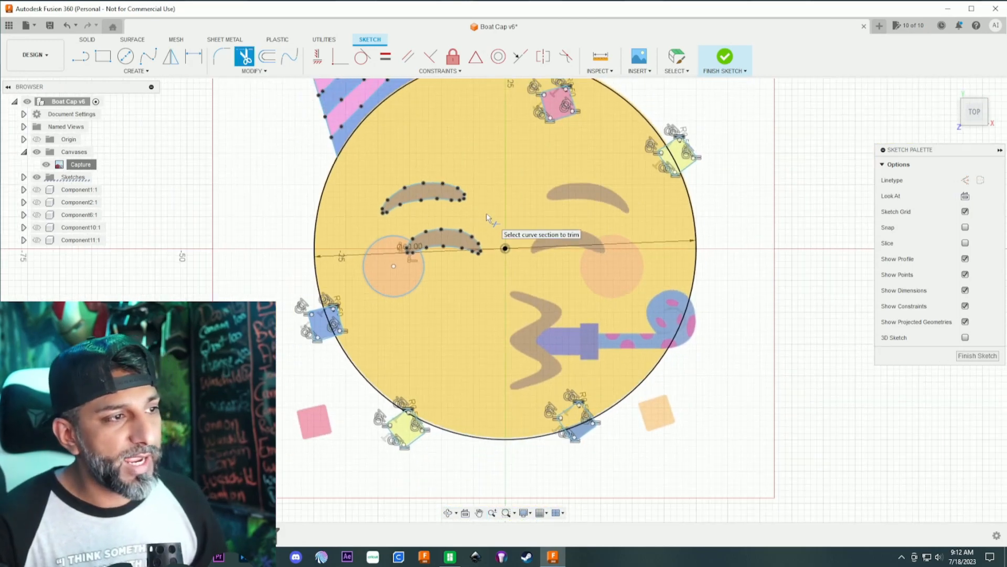
left_click(677, 59)
scroll(537, 181, "down", 1)
scroll(527, 196, "down", 3)
middle_click_drag(524, 178, 509, 246)
scroll(511, 245, "down", 1)
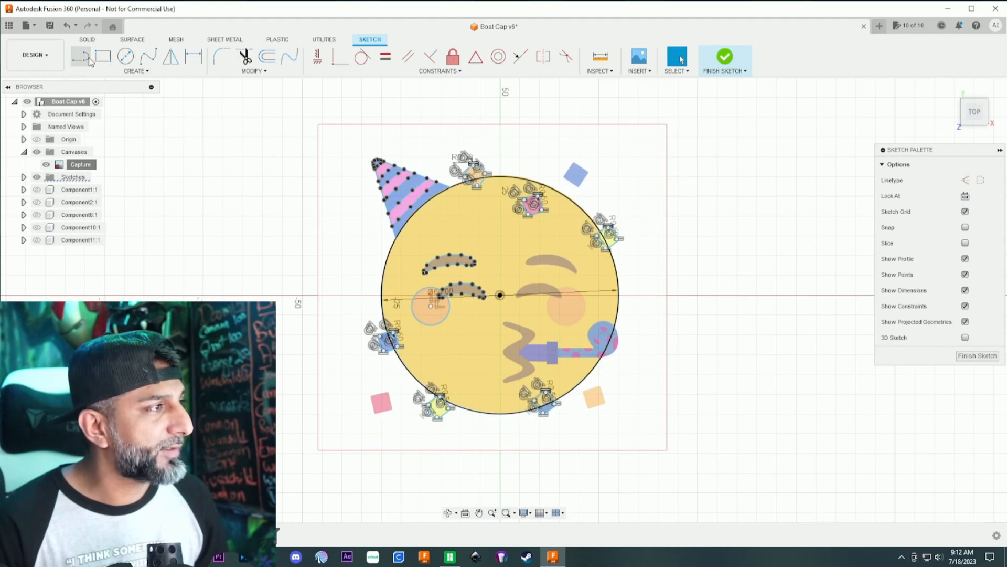
left_click(87, 61)
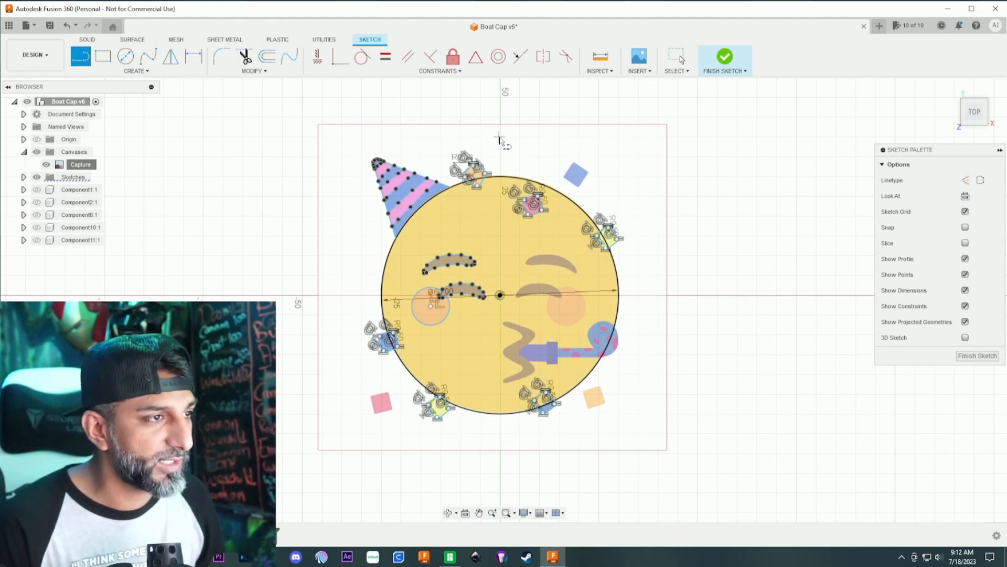
left_click(500, 157)
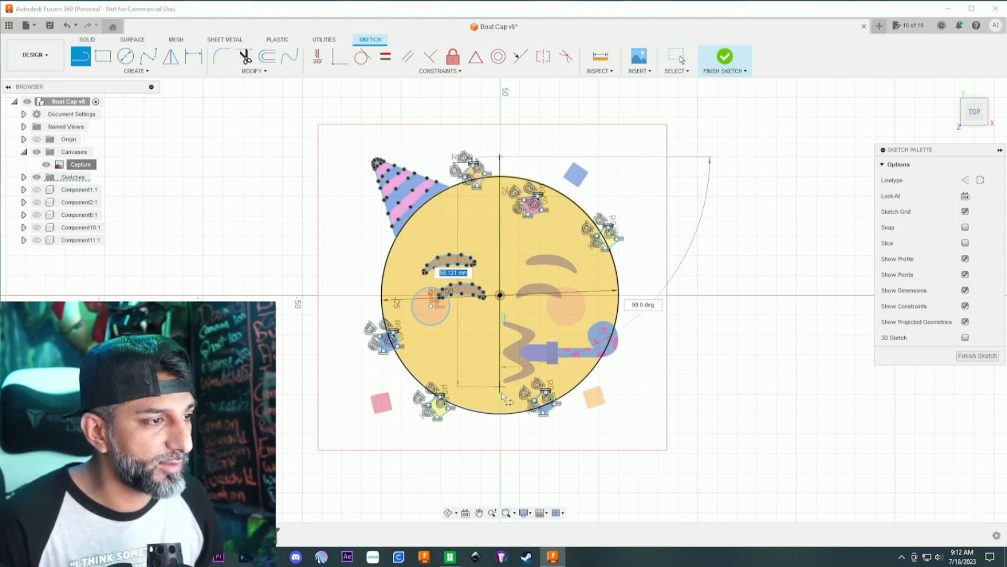
scroll(534, 204, "up", 4)
scroll(534, 210, "down", 3)
middle_click_drag(527, 336, 518, 151)
left_click(455, 332)
scroll(494, 148, "up", 5)
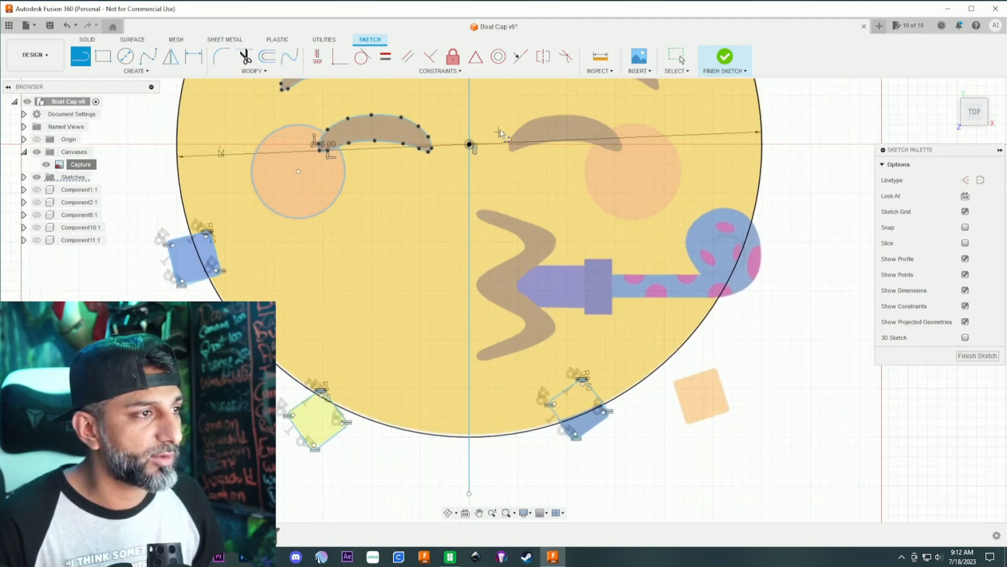
middle_click_drag(501, 119, 509, 237)
- Mirror the left eyebrow, closed eye and cheek circle across the vertical center line
scroll(506, 233, "down", 3)
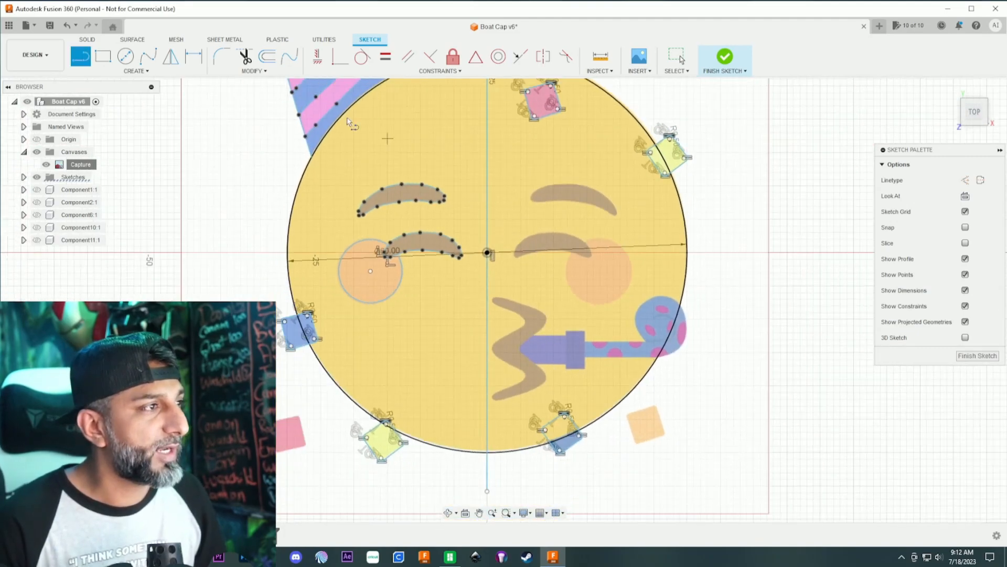
left_click(169, 59)
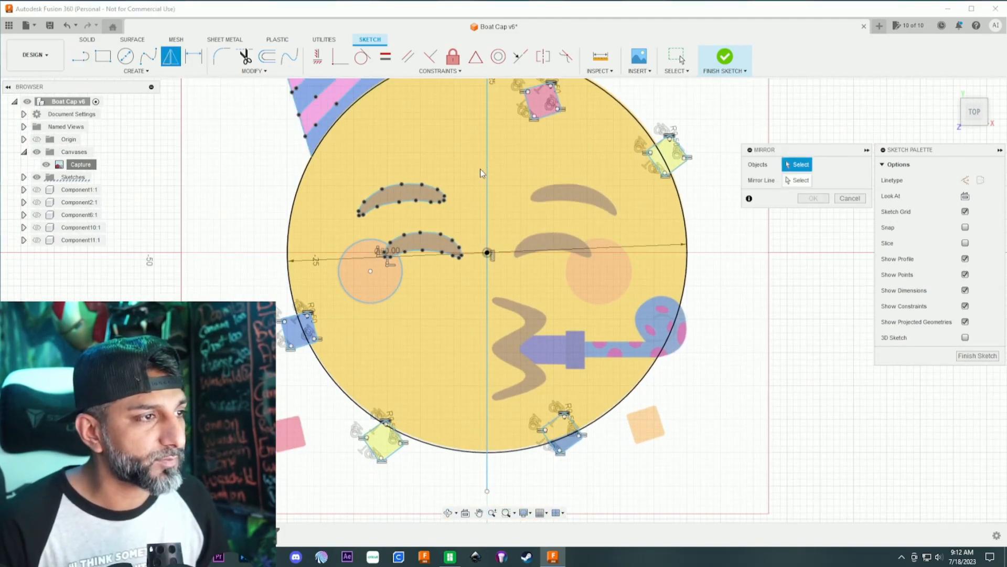
left_click(432, 187)
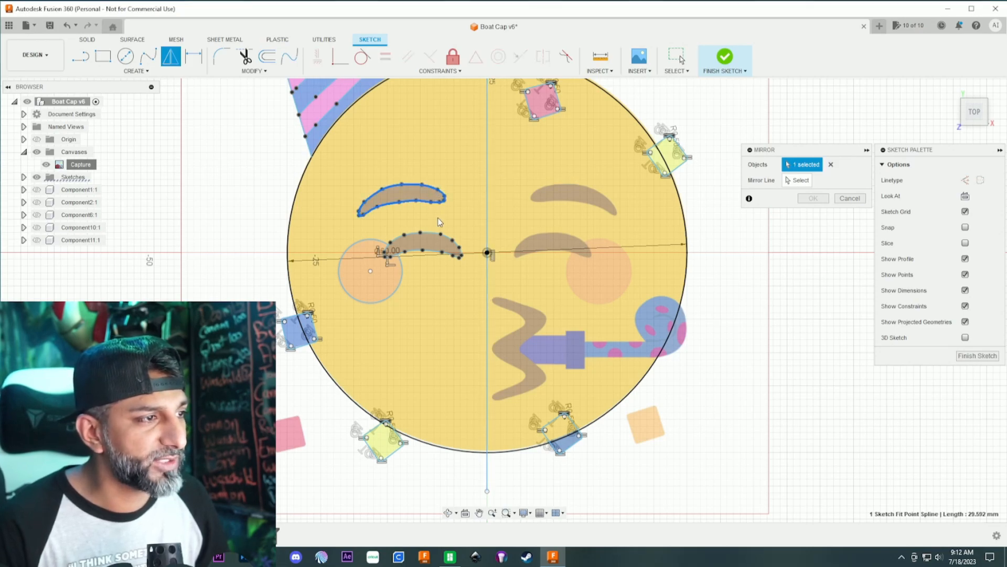
left_click(440, 235)
left_click(430, 231)
left_click(374, 241)
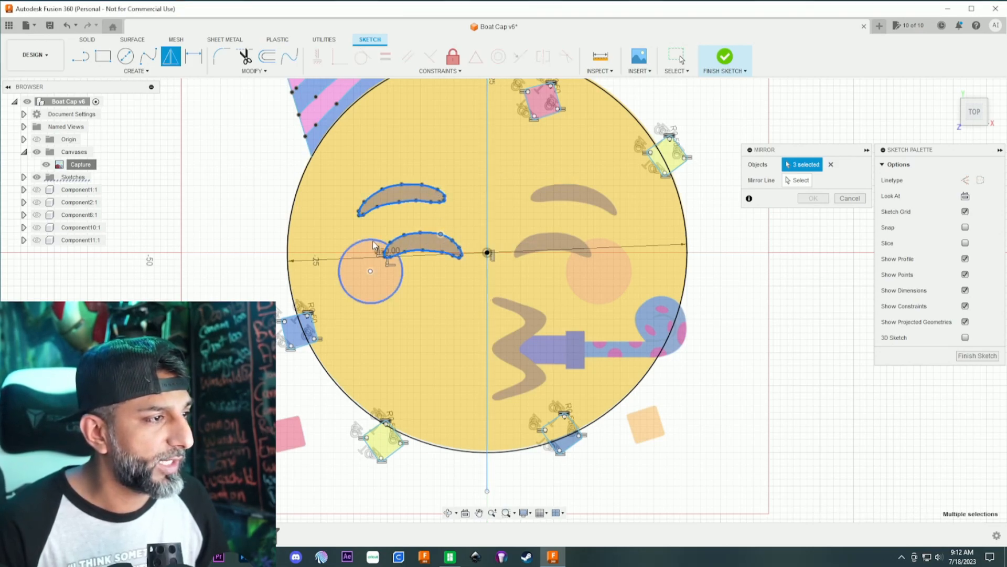
left_click(798, 179)
left_click(486, 182)
scroll(590, 266, "up", 3)
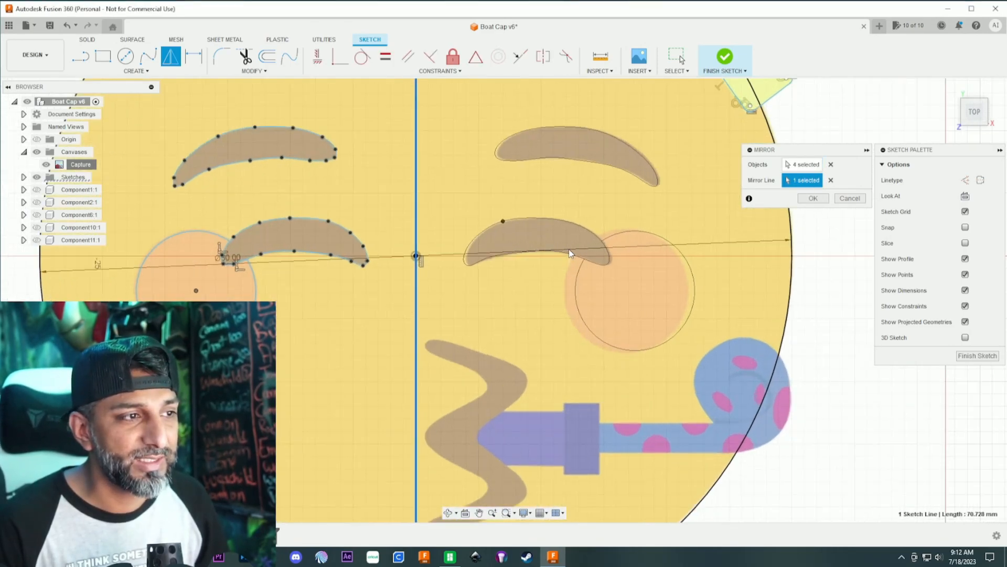
scroll(548, 231, "down", 2)
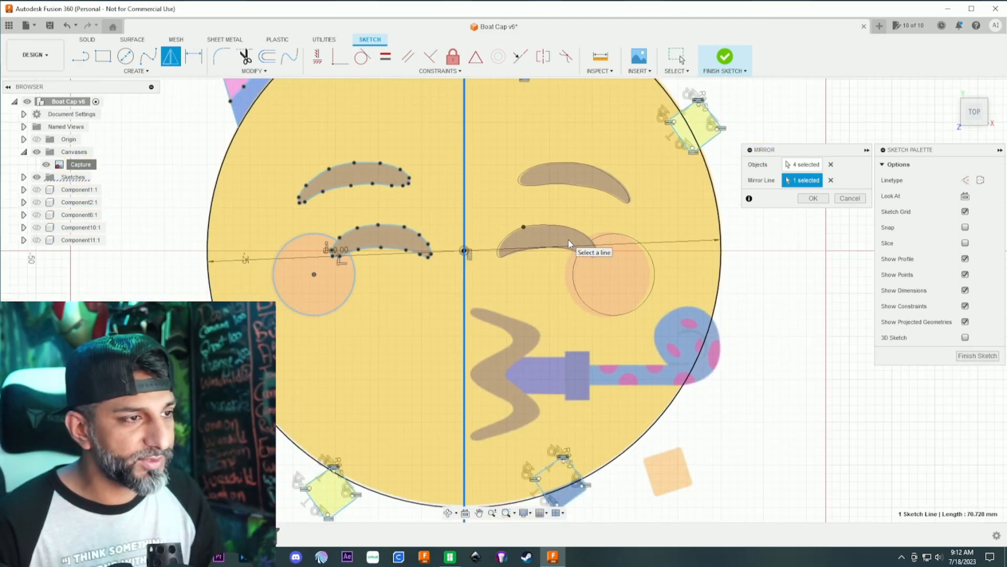
left_click(813, 198)
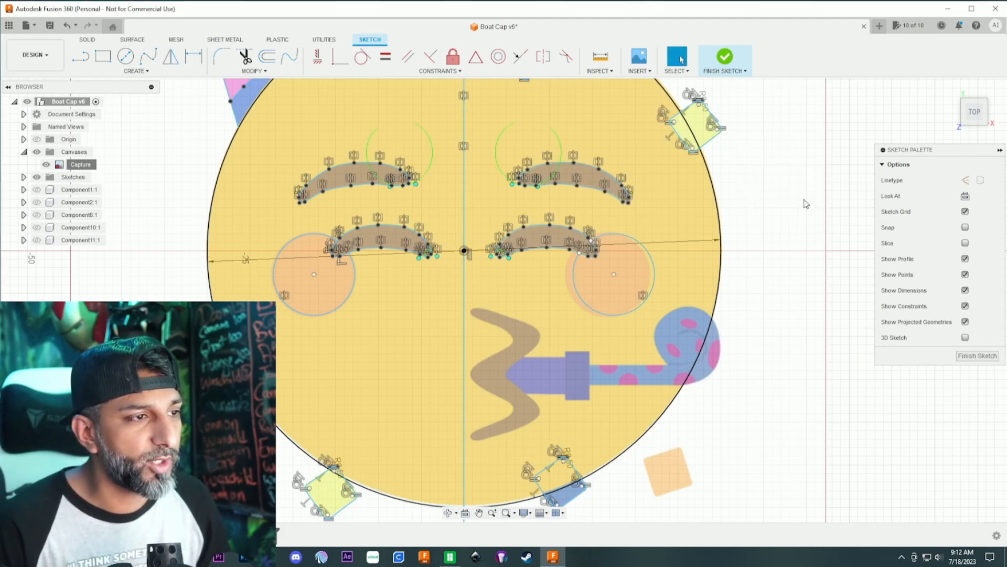
- Try to move the mirrored right cheek circle to line it up with the blush on the canvas
left_click(647, 253)
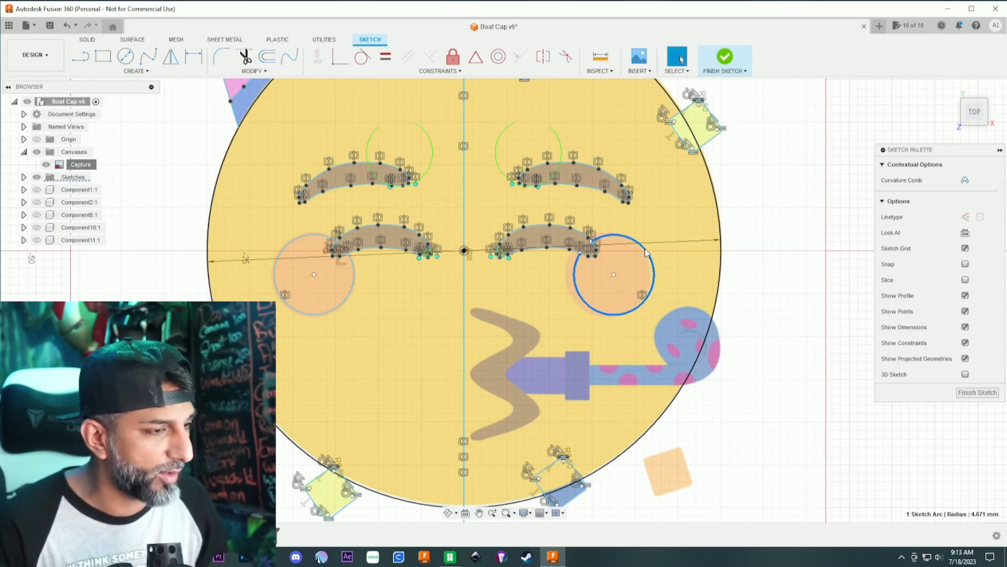
right_click(647, 253)
left_click(648, 256)
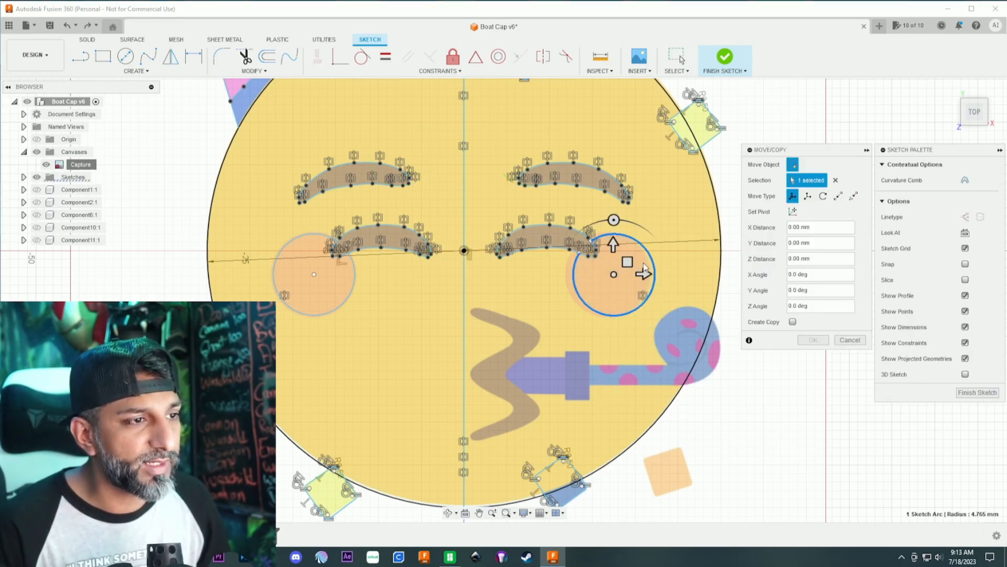
mouse_move(627, 262)
left_mouse_down()
mouse_move(603, 263)
mouse_move(628, 262)
left_mouse_up()
key("Return")
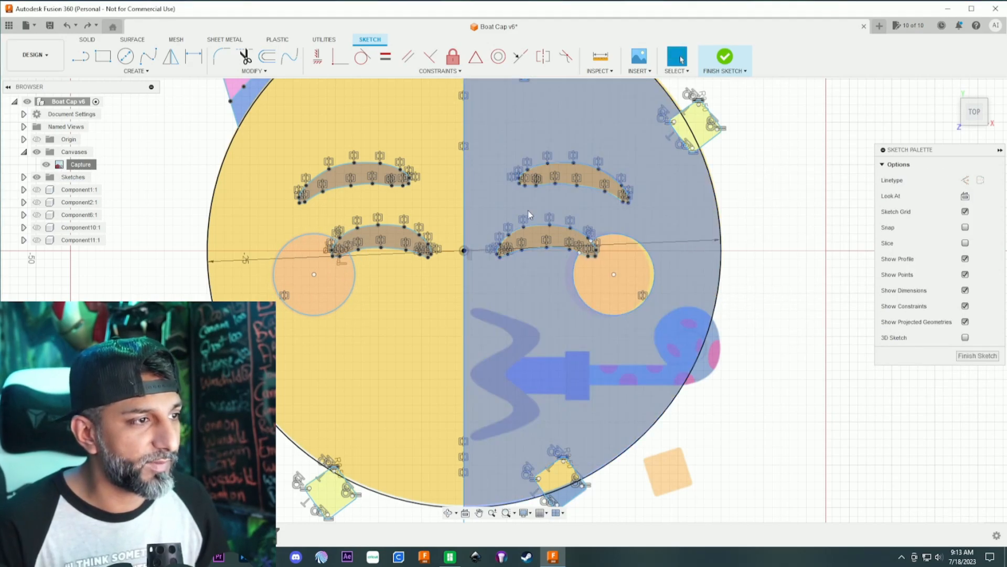
- Delete the vertical center line used as the mirror line
left_click(464, 213)
scroll(464, 212, "down", 4)
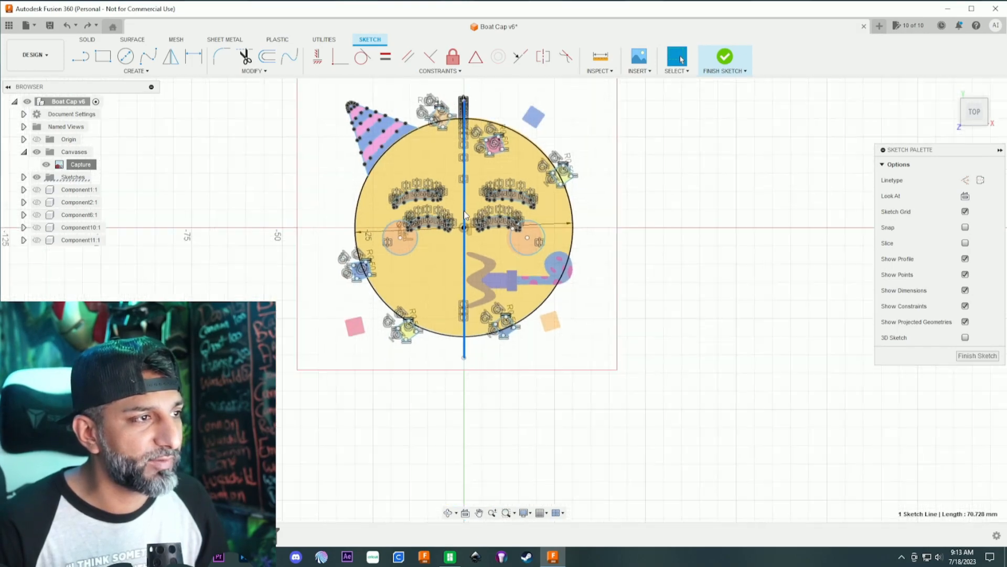
key("Delete")
scroll(479, 216, "up", 3)
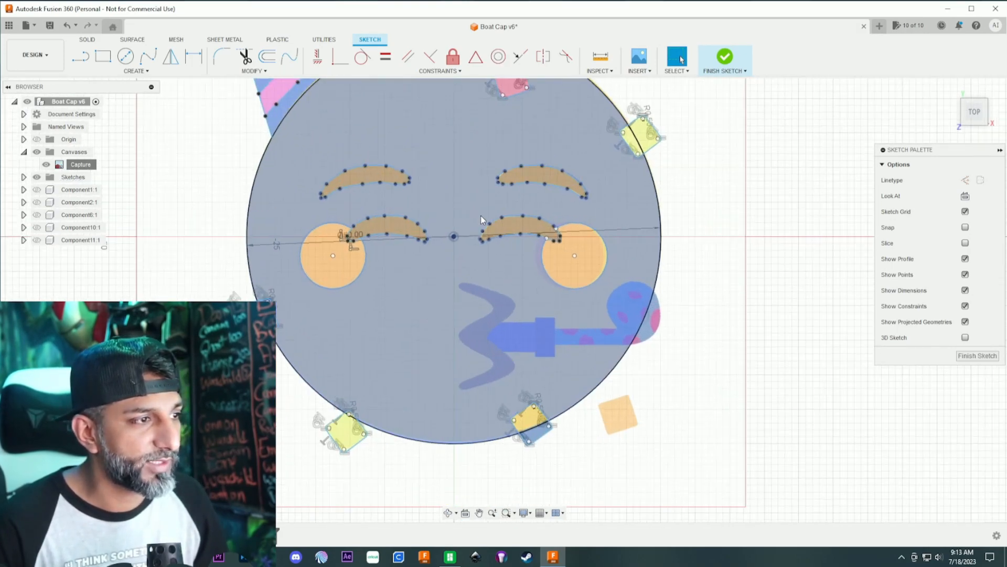
- Move the right cheek circle by -0.665 mm in X to center it on the blush
scroll(481, 219, "up", 3)
left_click(618, 229)
right_click(619, 228)
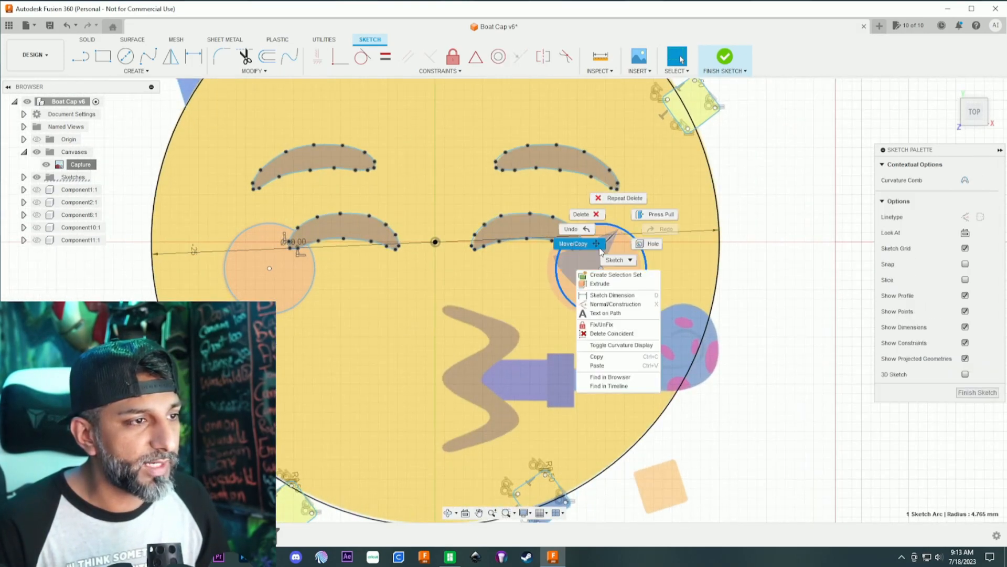
left_click(602, 251)
left_click_drag(615, 256, 608, 255)
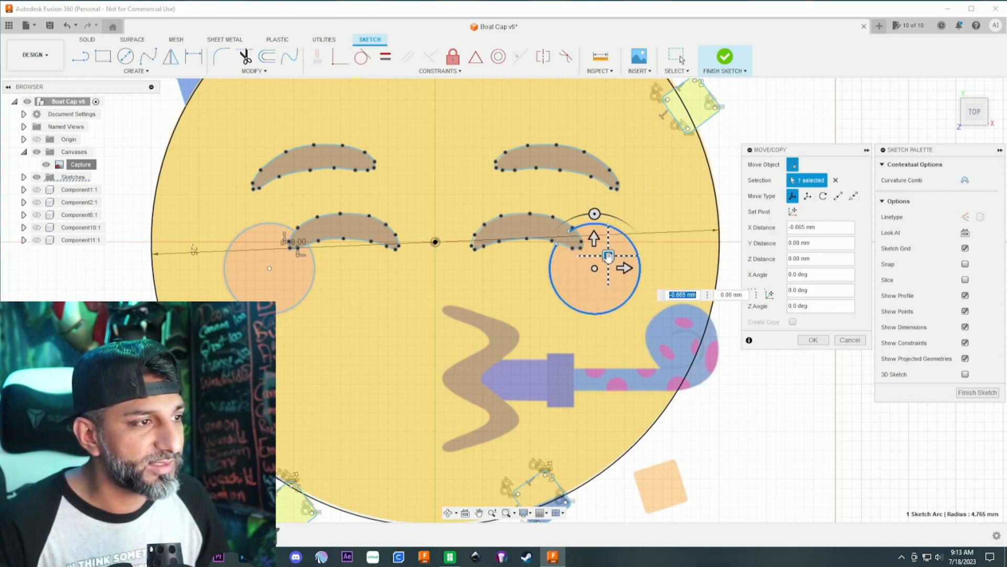
- Shift the right eyebrow and the right closed eye slightly so both outlines match the canvas
left_click(578, 173)
left_click_drag(596, 161, 599, 163)
left_click(543, 217)
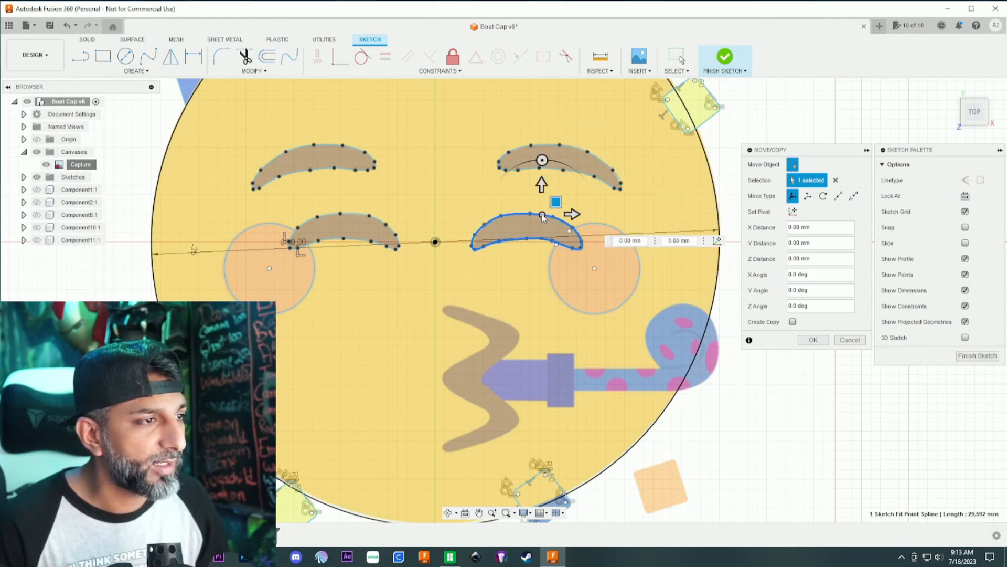
left_click_drag(556, 202, 558, 202)
key("Return")
- Join the right cheek arc's open end to the eye's lower edge with a short spline and trim the arc's stub inside the eye
scroll(536, 271, "up", 5)
scroll(630, 190, "up", 4)
scroll(581, 262, "down", 1)
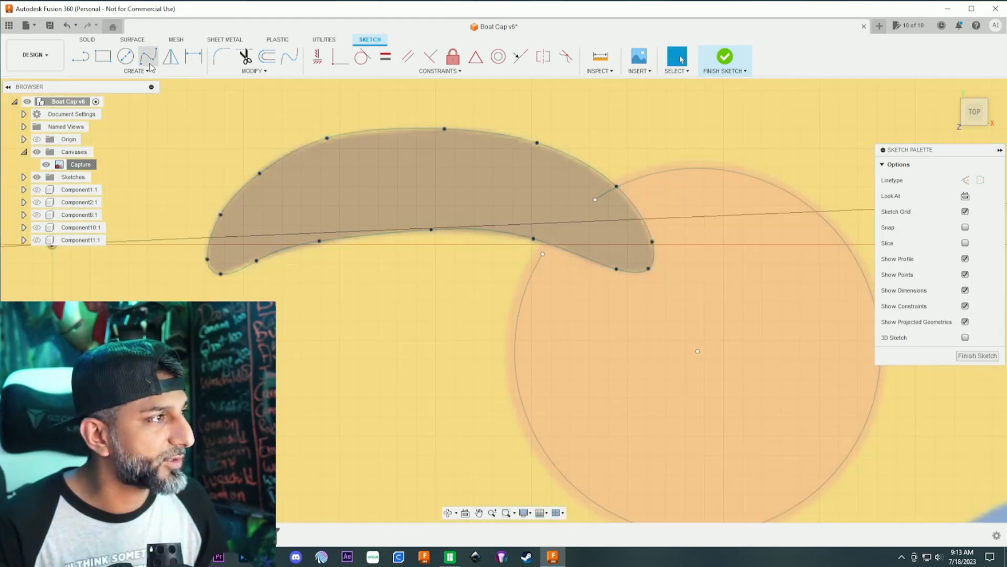
left_click(149, 56)
scroll(540, 281, "up", 4)
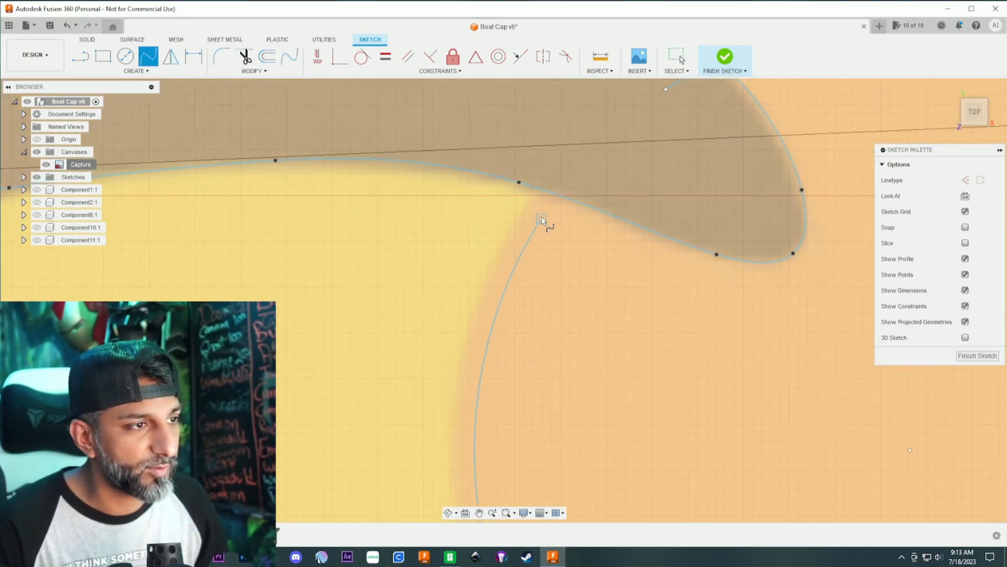
left_click(559, 195)
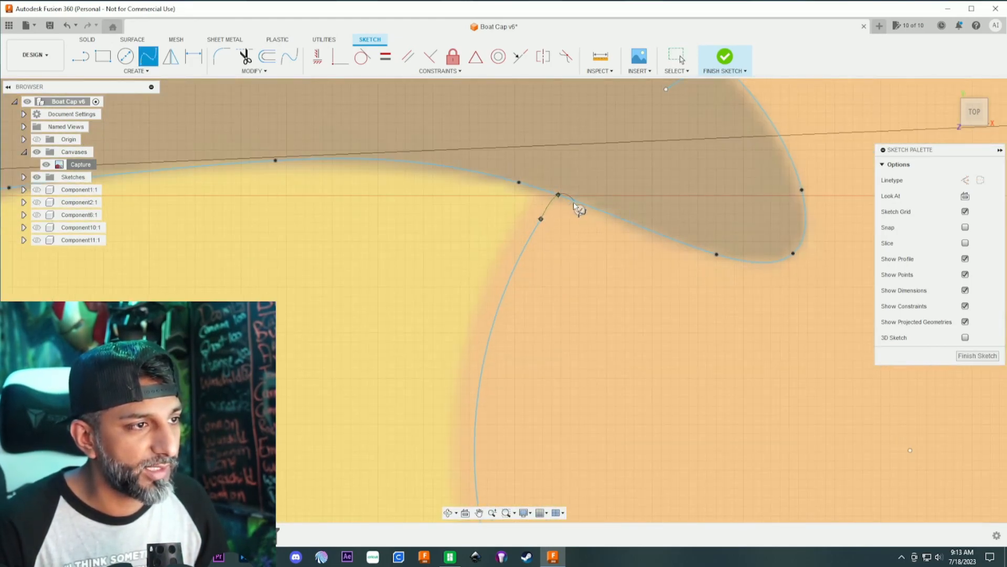
scroll(578, 207, "down", 4)
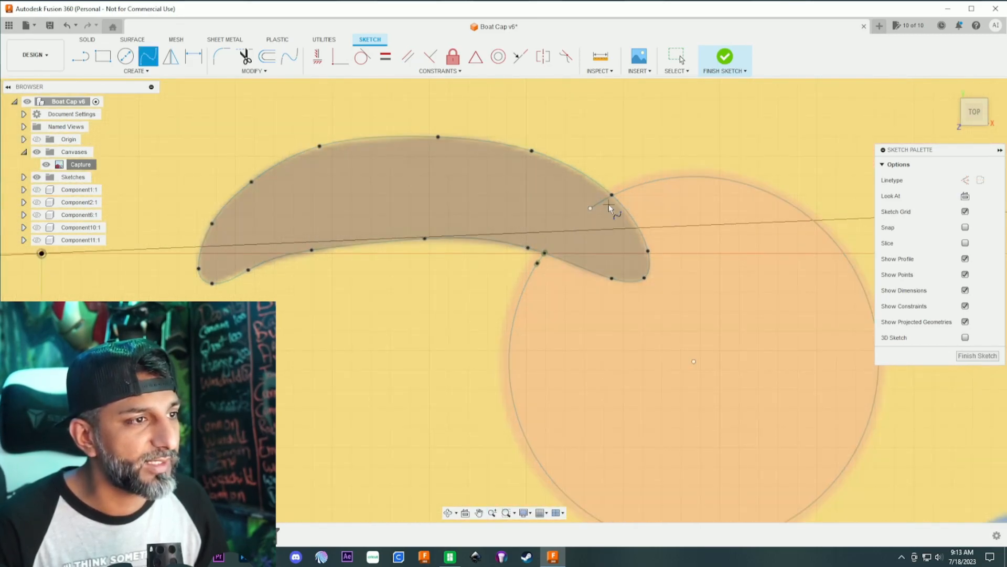
key("t")
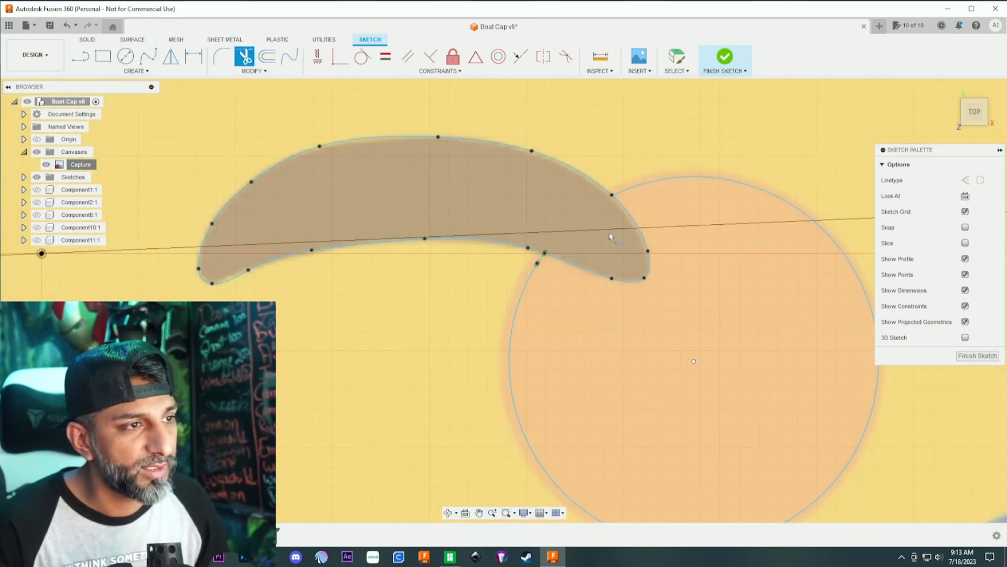
scroll(609, 229, "down", 5)
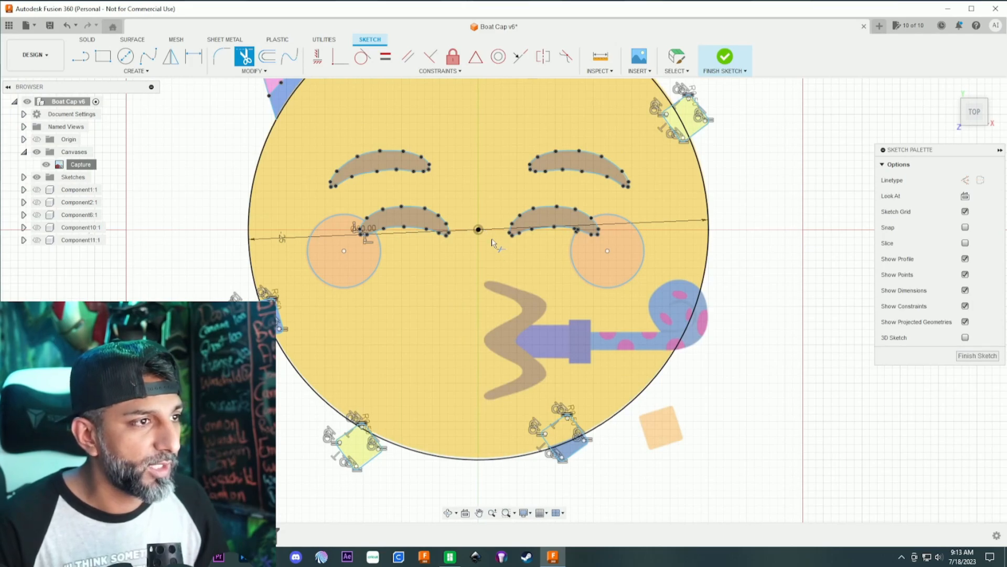
- Start a fit point spline along the mouth's left edge, tracing from its upper tip around the upper notch to the middle bulge
scroll(492, 242, "down", 3)
scroll(510, 192, "down", 2)
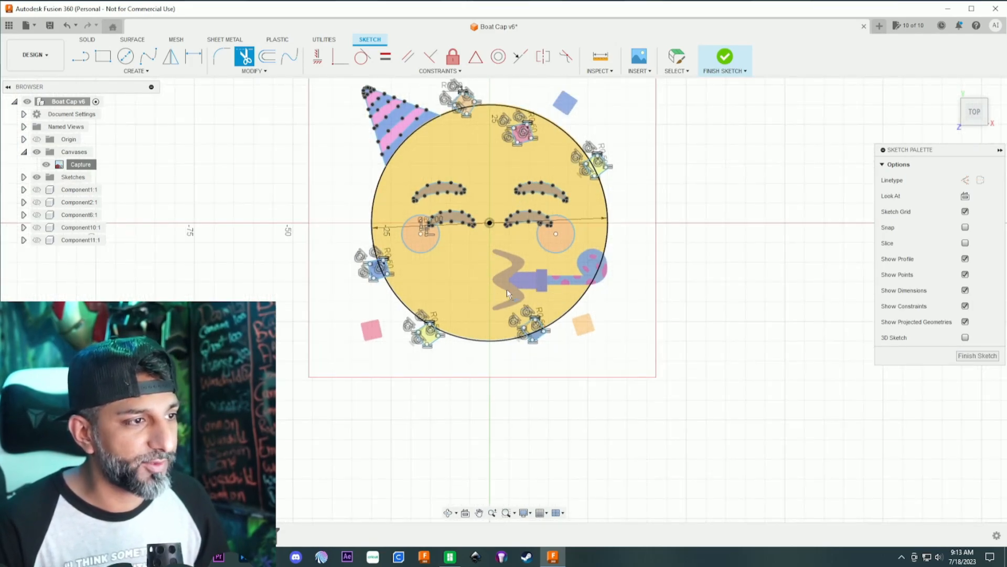
scroll(517, 273, "up", 5)
scroll(511, 266, "up", 2)
scroll(509, 264, "down", 1)
middle_click_drag(500, 248, 494, 218)
scroll(494, 218, "down", 1)
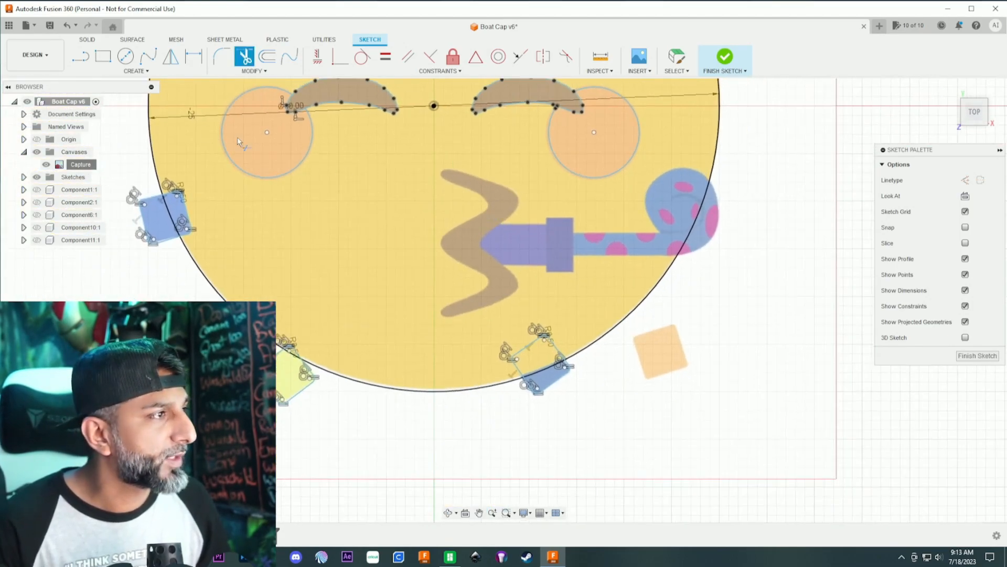
left_click(144, 61)
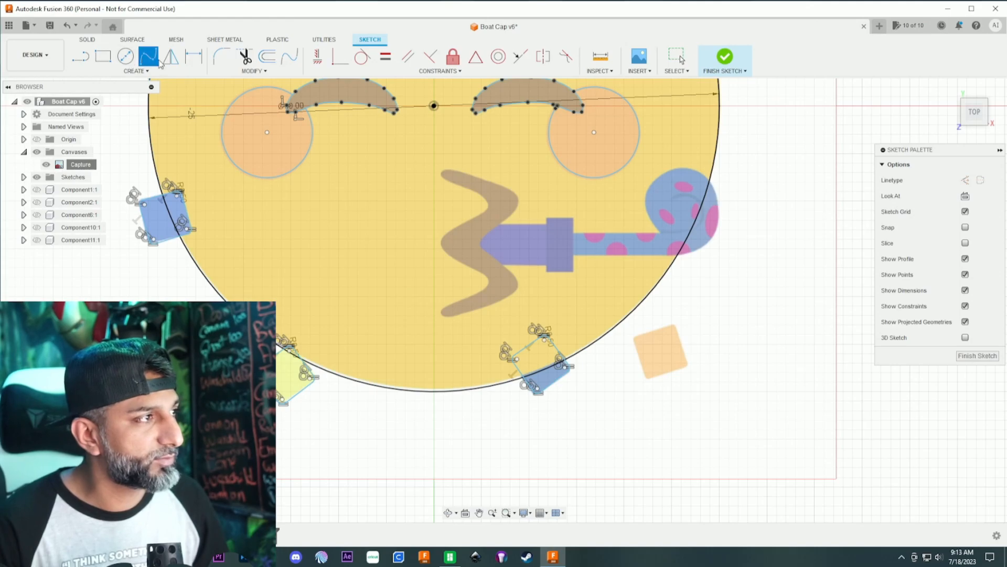
scroll(463, 205, "up", 3)
left_click(414, 167)
left_click(436, 179)
left_click(470, 191)
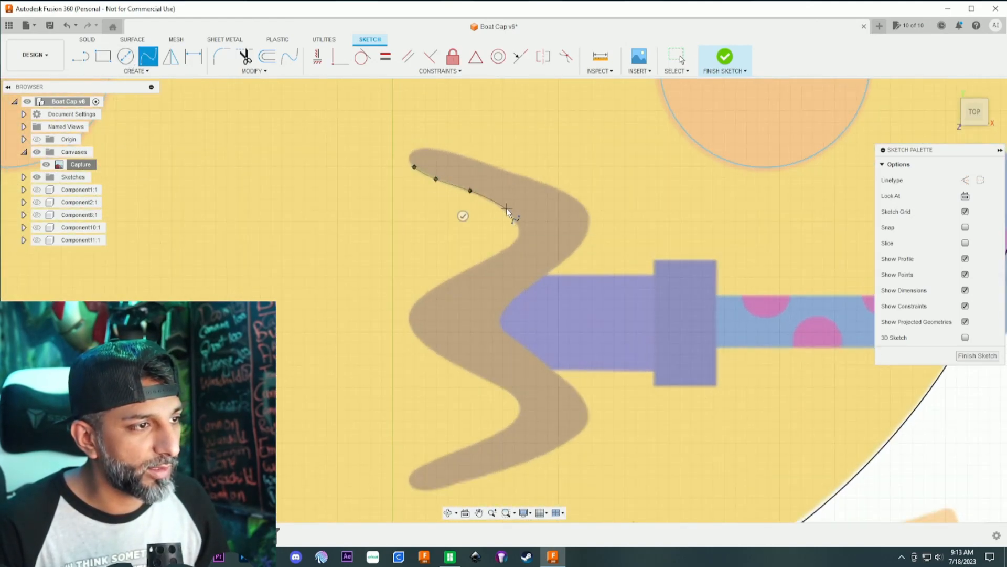
left_click(518, 225)
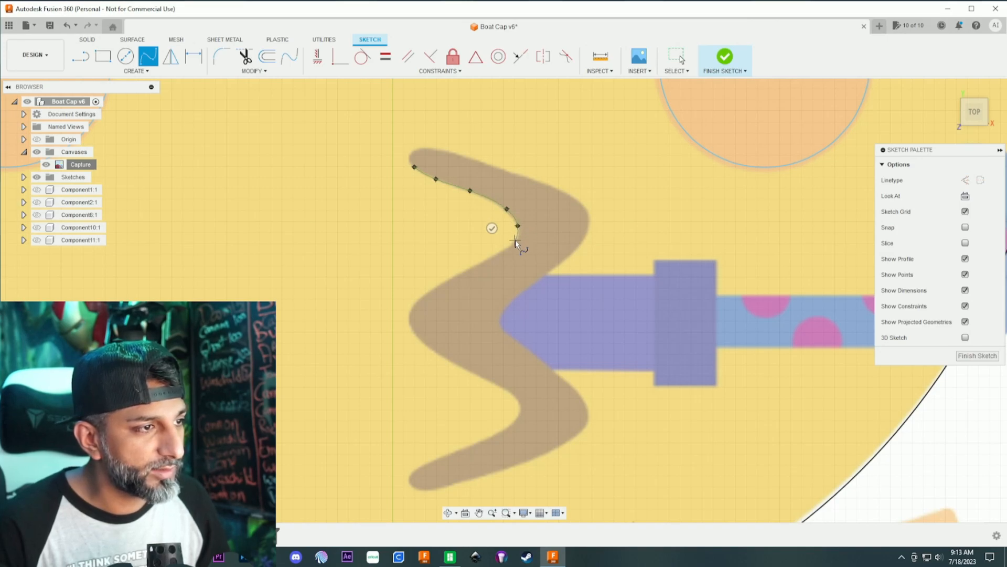
left_click(496, 254)
left_click(438, 288)
left_click(414, 305)
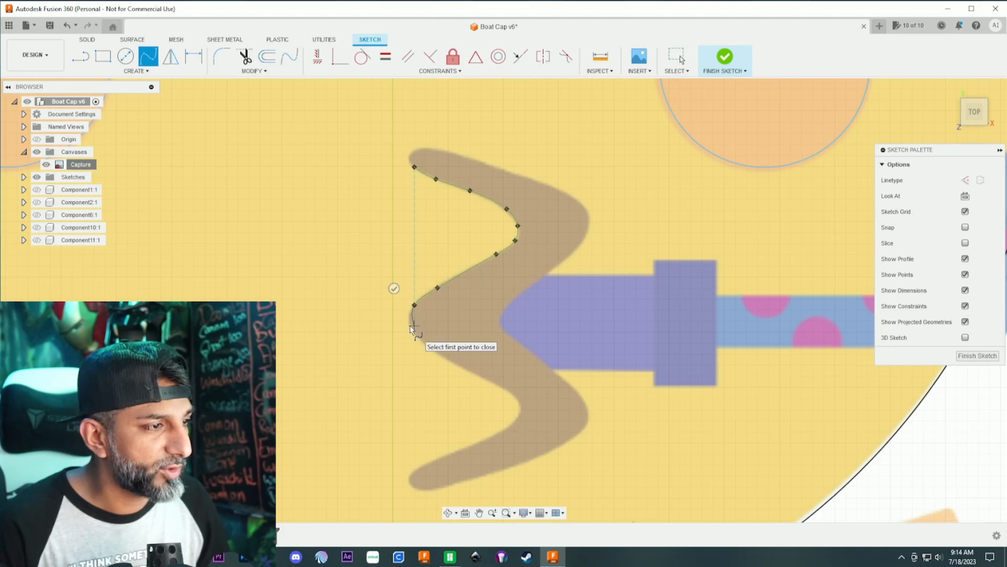
- Continue the mouth spline from the middle bulge down the left edge and around the lower notch
scroll(413, 326, "up", 3)
left_click(407, 323)
left_click(441, 367)
middle_click_drag(562, 431, 450, 259)
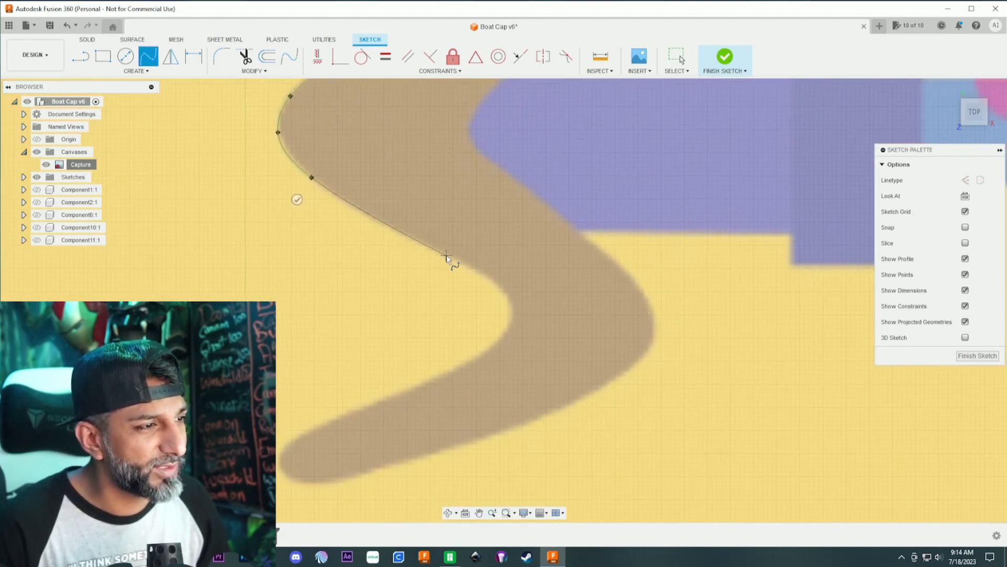
left_click(446, 255)
left_click(488, 277)
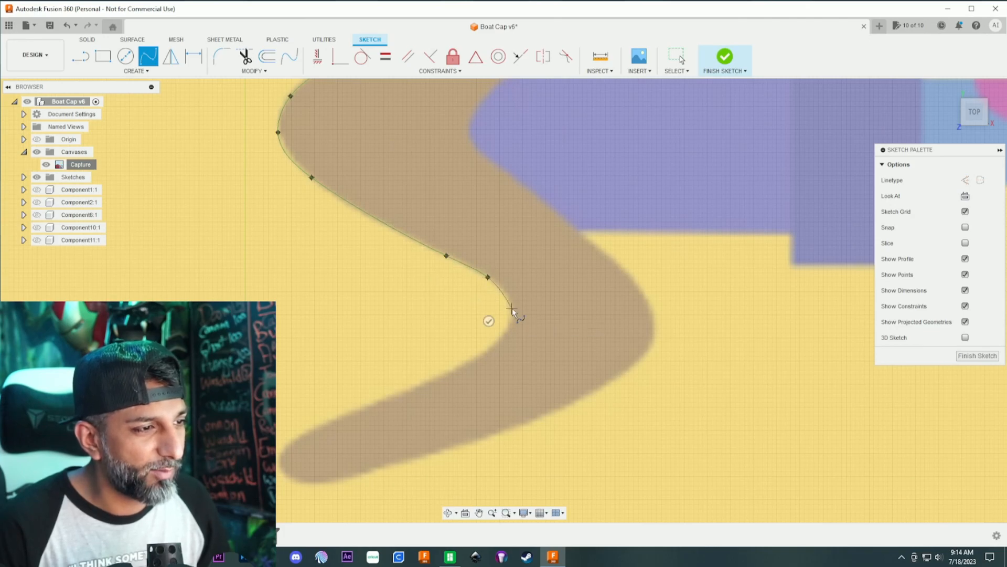
left_click(444, 374)
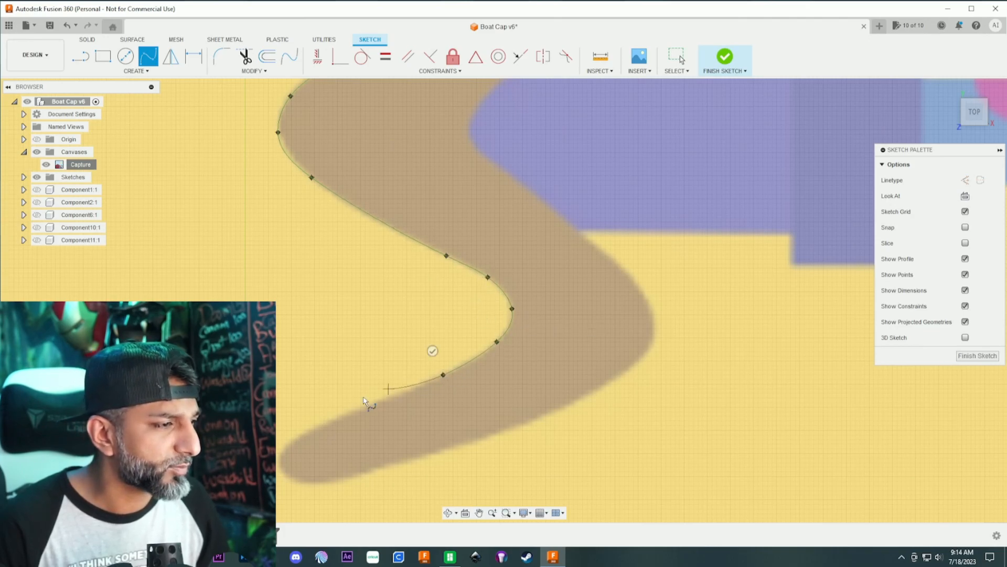
- Trace the mouth spline around the rounded lower tip and back along the mouth's bottom edge
left_click(339, 417)
left_click(290, 441)
left_click(280, 466)
left_click(301, 482)
left_click(364, 473)
left_click(545, 417)
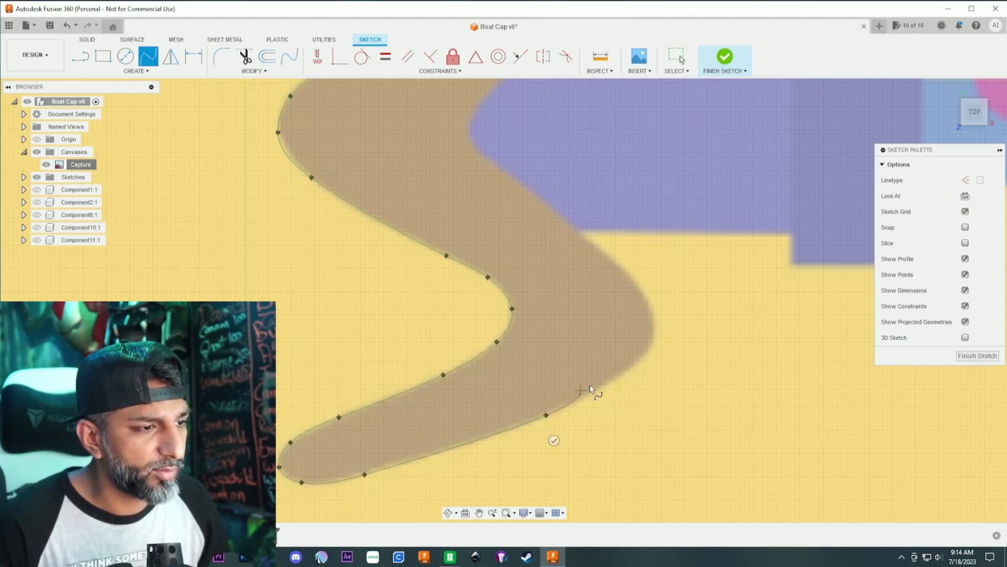
- Carry the mouth spline around the lower right bulge and up to the notch where the party blower meets the mouth
left_click(632, 363)
left_click(652, 341)
left_click(651, 311)
left_click(617, 264)
left_click(494, 163)
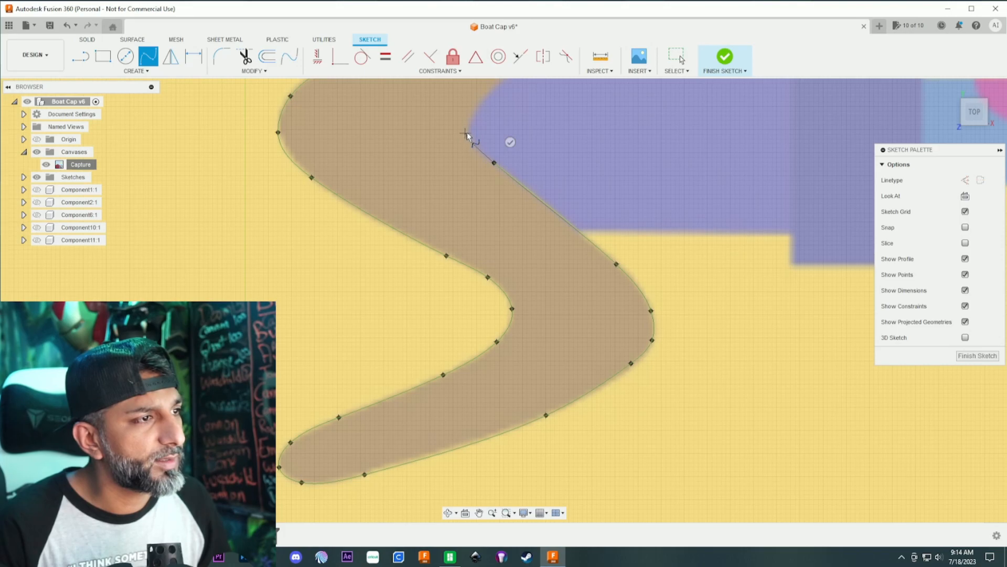
left_click(471, 136)
- Trace the mouth spline around the rounded end of the blower's mouthpiece and up past its top edge
scroll(468, 100, "down", 1)
middle_click_drag(468, 100, 410, 212)
scroll(414, 228, "down", 1)
scroll(414, 227, "up", 5)
left_click(414, 222)
left_click(461, 175)
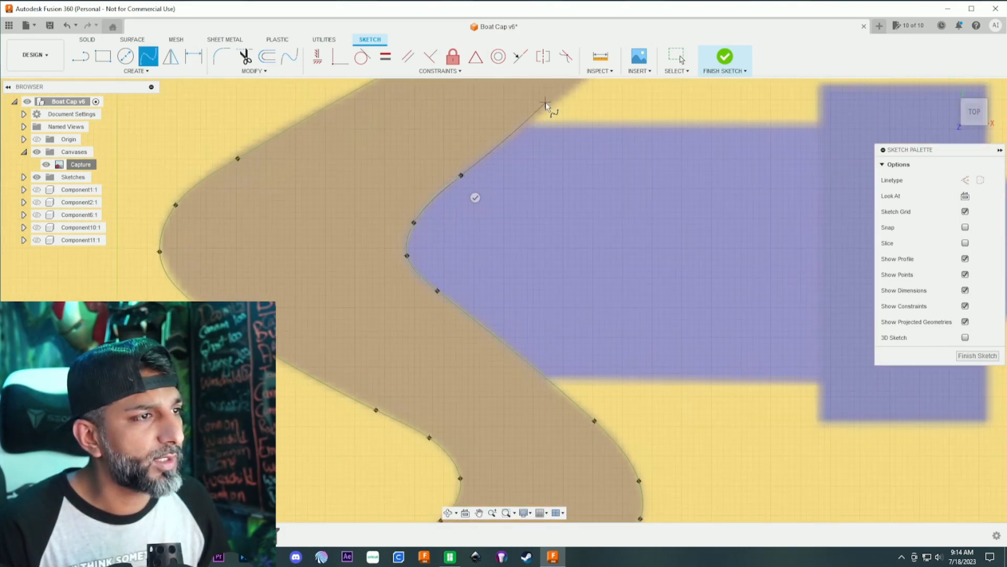
left_click(550, 104)
- Continue the mouth spline around the upper right bulge
middle_click_drag(552, 99, 418, 296)
left_click(487, 243)
left_click(508, 195)
left_click(505, 143)
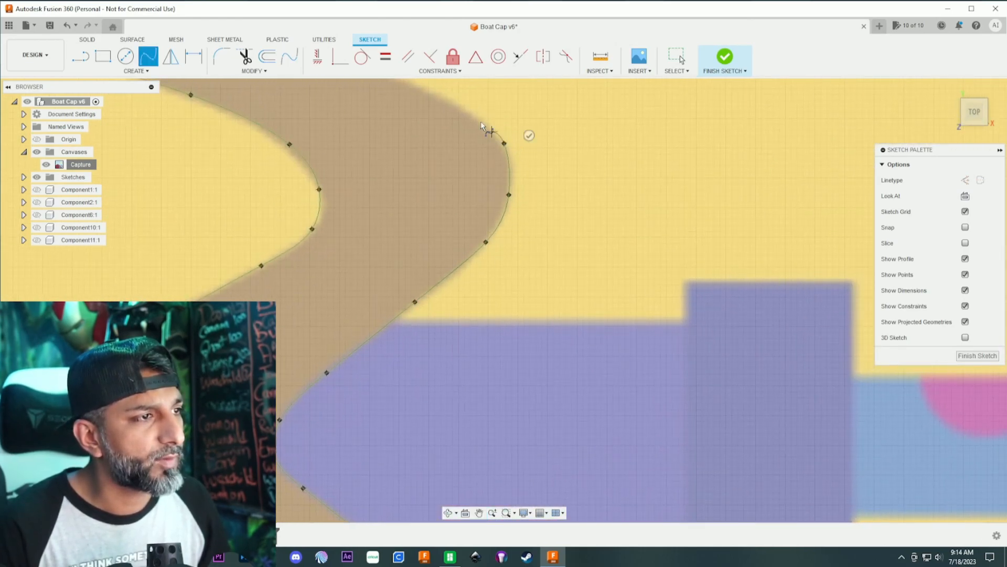
scroll(417, 106, "up", 2)
middle_click_drag(417, 108, 519, 320)
scroll(520, 320, "down", 3)
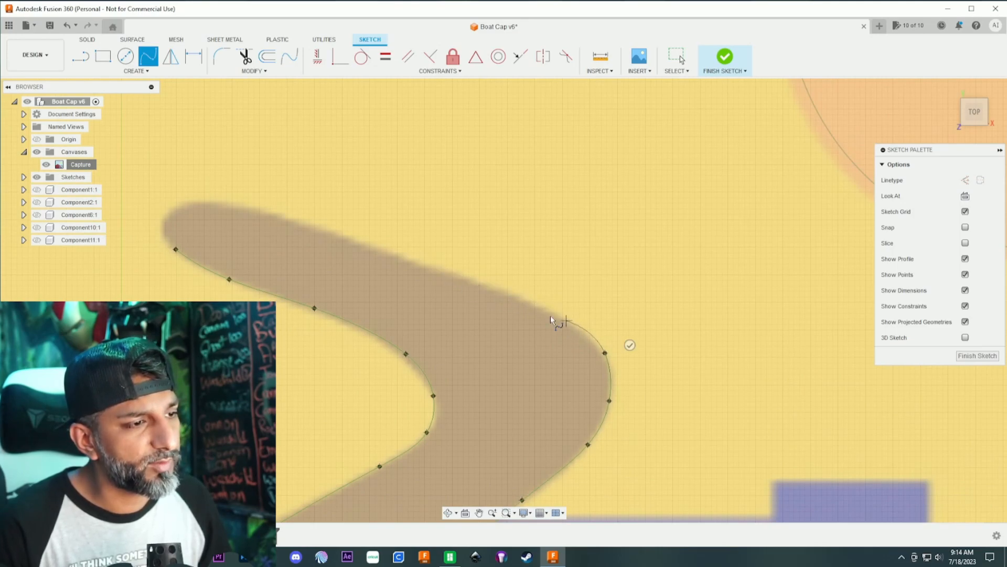
- Trace the mouth's top edge and upper tip, closing the spline at its first point
left_click(508, 294)
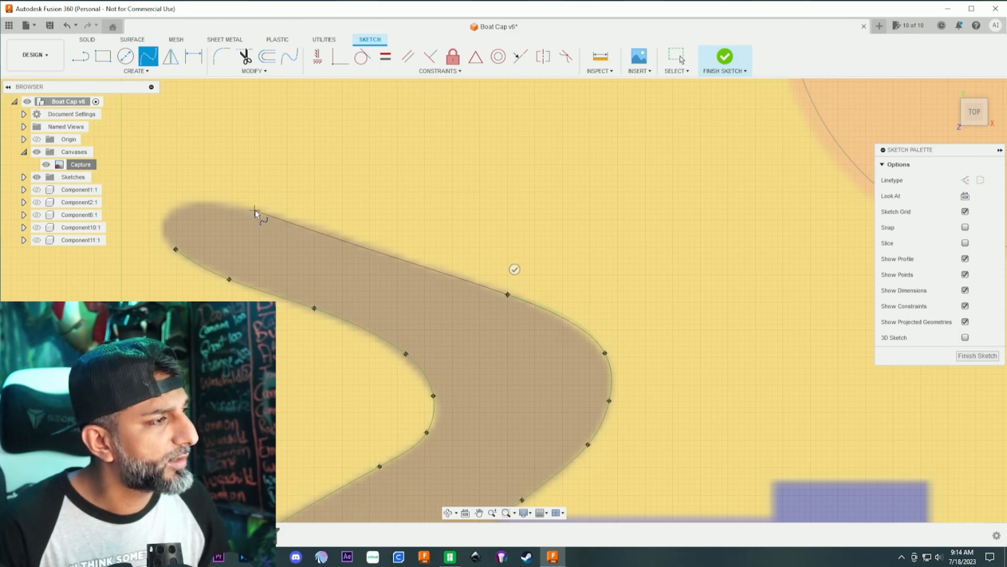
left_click(307, 224)
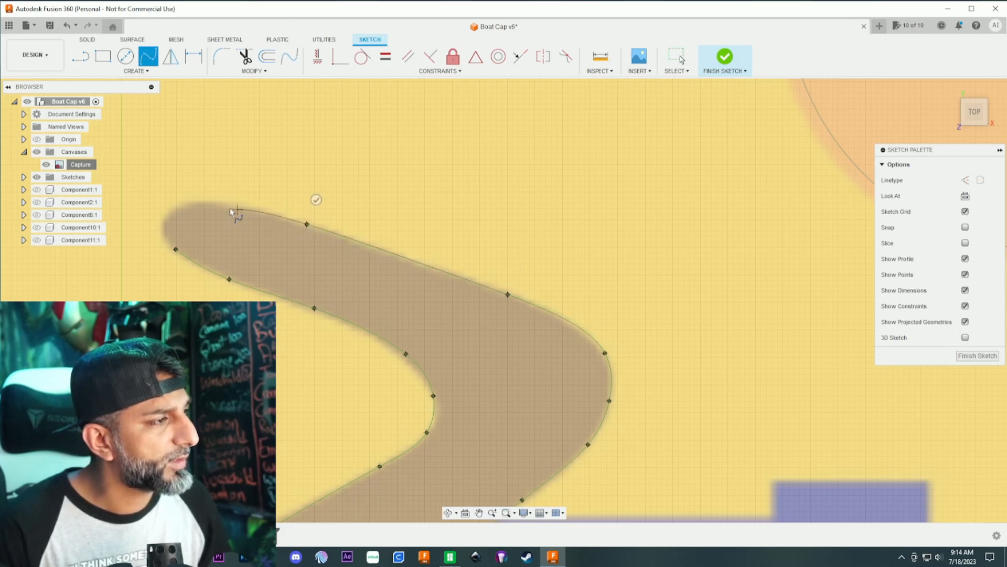
left_click(216, 203)
left_click(169, 210)
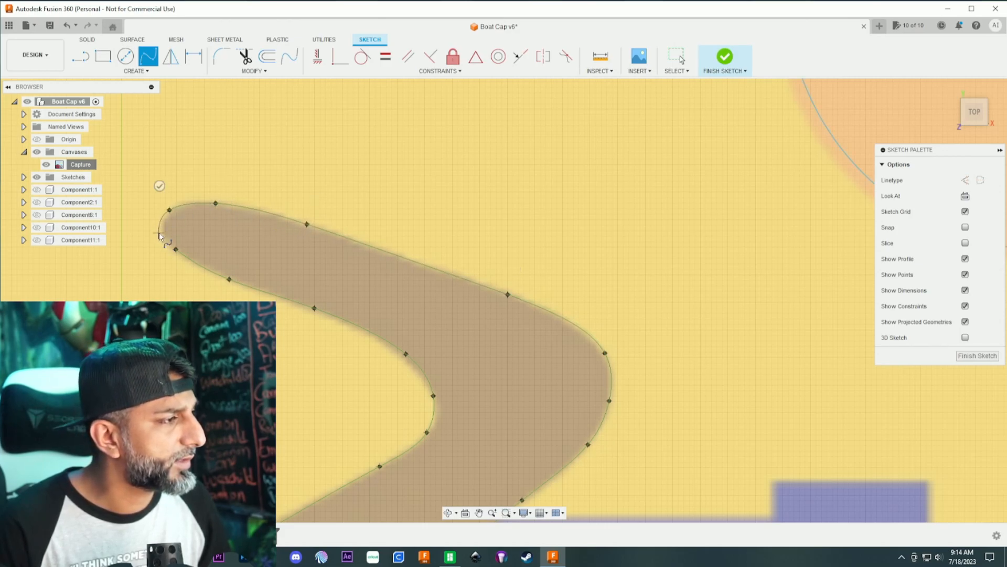
left_click(175, 248)
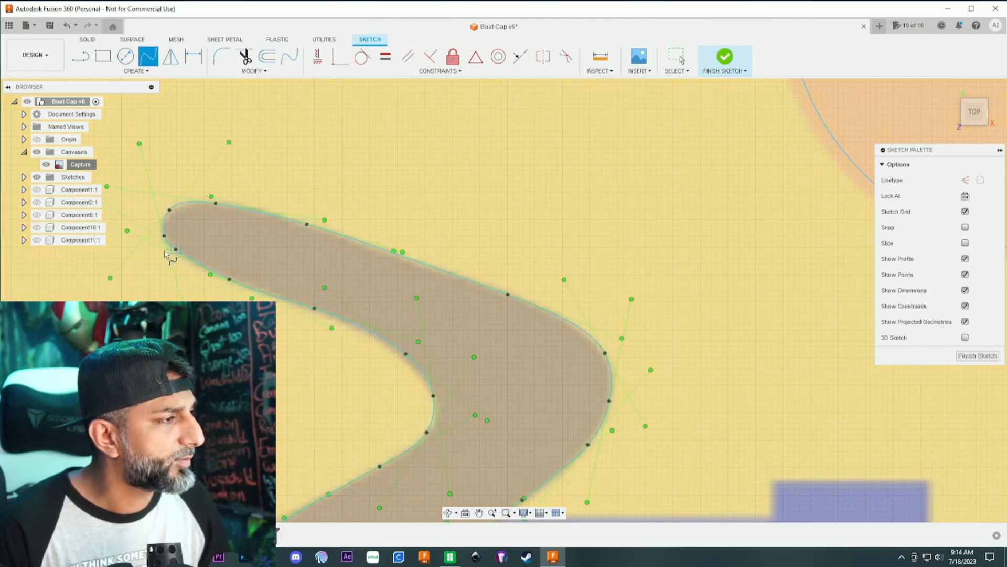
scroll(392, 314, "down", 3)
scroll(393, 313, "down", 5)
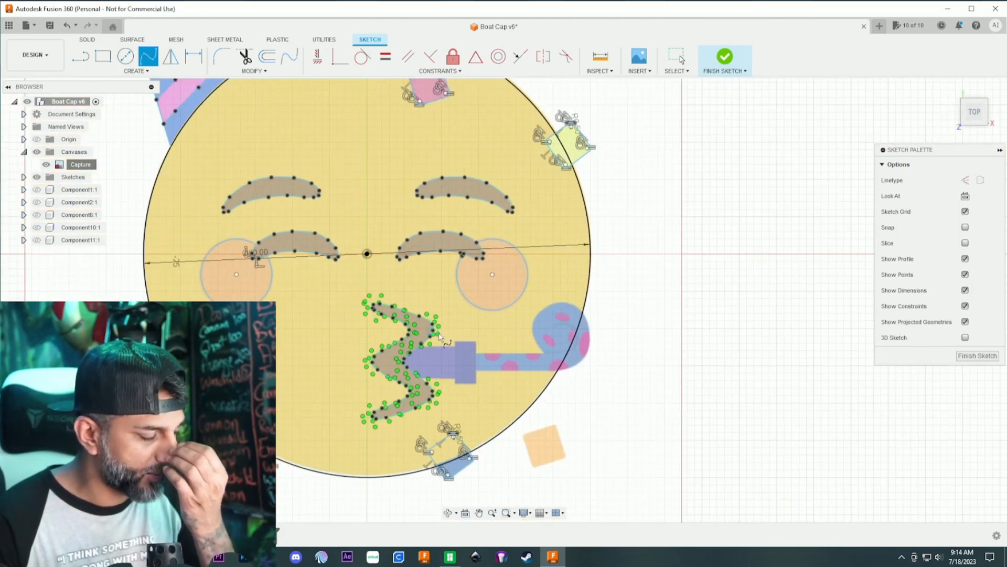
- Draw lines along the blower mouthpiece's upper edge and around the collar's top, right and bottom edges
scroll(457, 388, "up", 6)
middle_click_drag(456, 388, 412, 219)
scroll(411, 216, "up", 1)
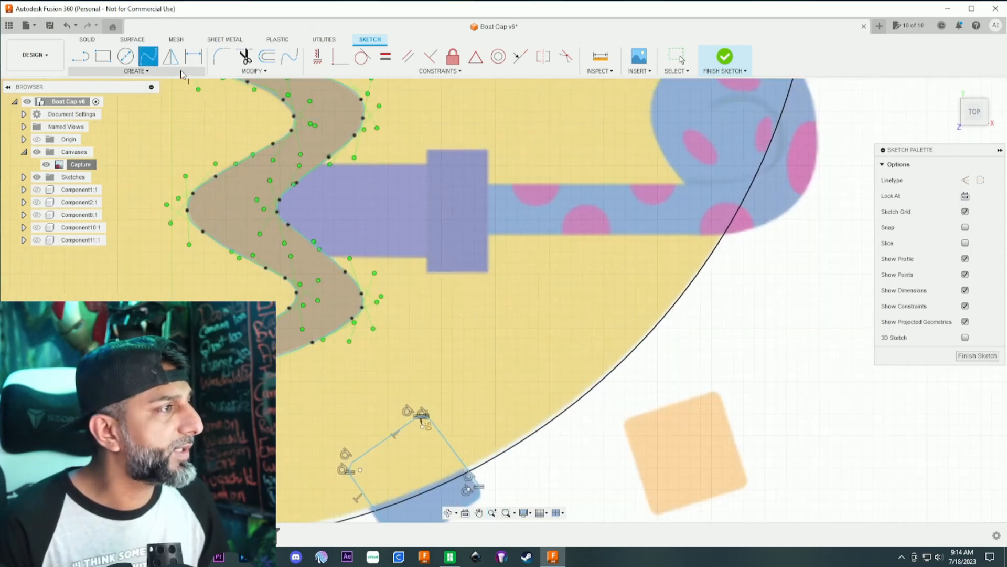
left_click(103, 58)
left_click(82, 57)
left_click(319, 165)
left_click(427, 166)
left_click(427, 151)
left_click(487, 151)
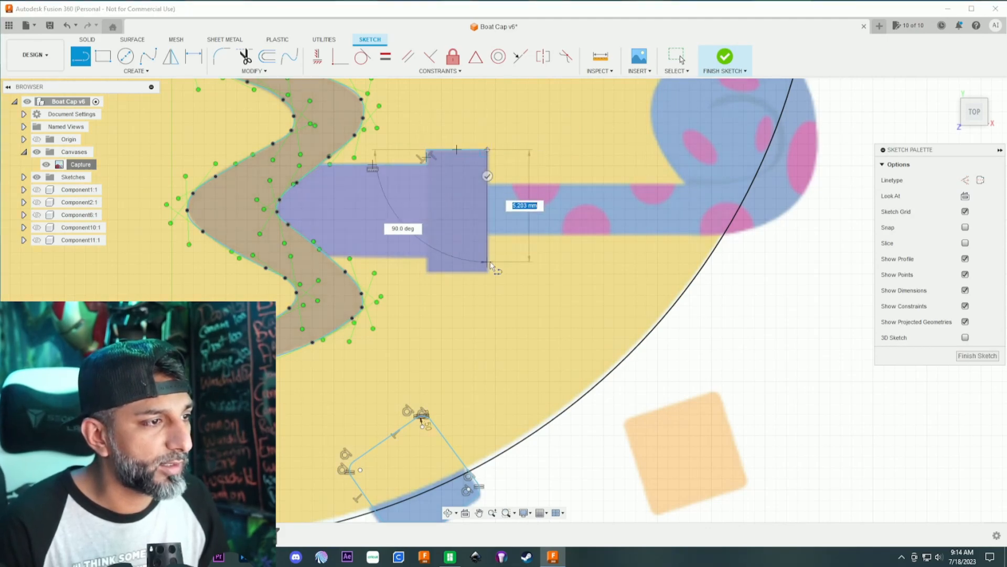
left_click(488, 272)
left_click(426, 272)
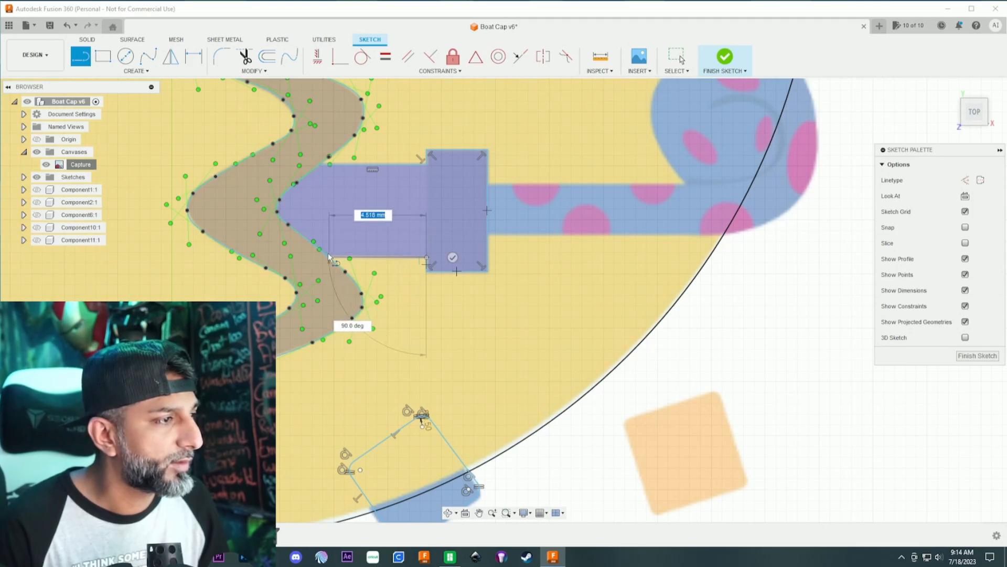
- Finish the mouthpiece's lower edge, about 4.5 mm long, back to the mouth and close the collar's left side with a line
key("Escape")
left_click(428, 167)
left_click(427, 271)
key("Escape")
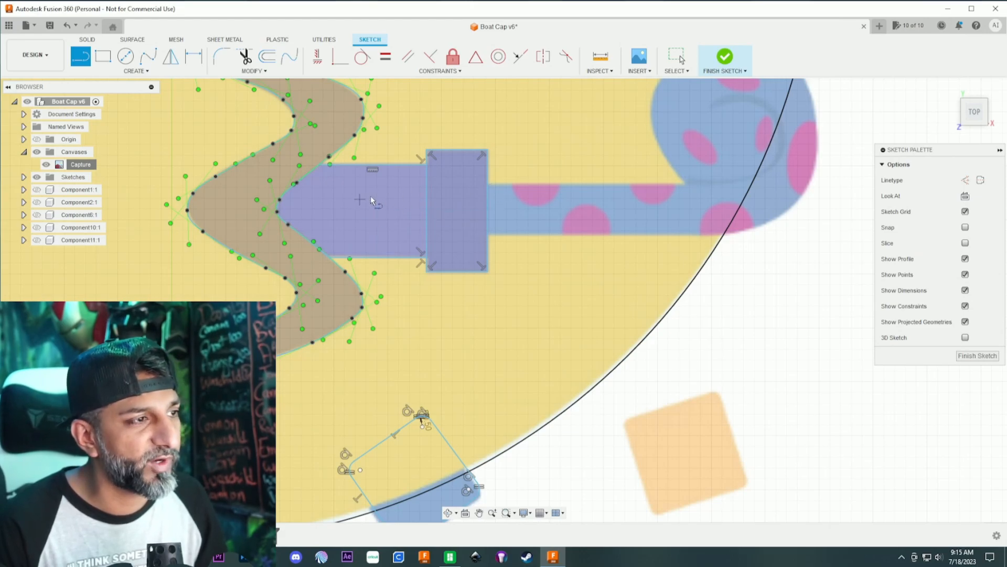
- Draw a horizontal line along the blower tube's upper edge from the collar to just before the curl
scroll(479, 229, "down", 5)
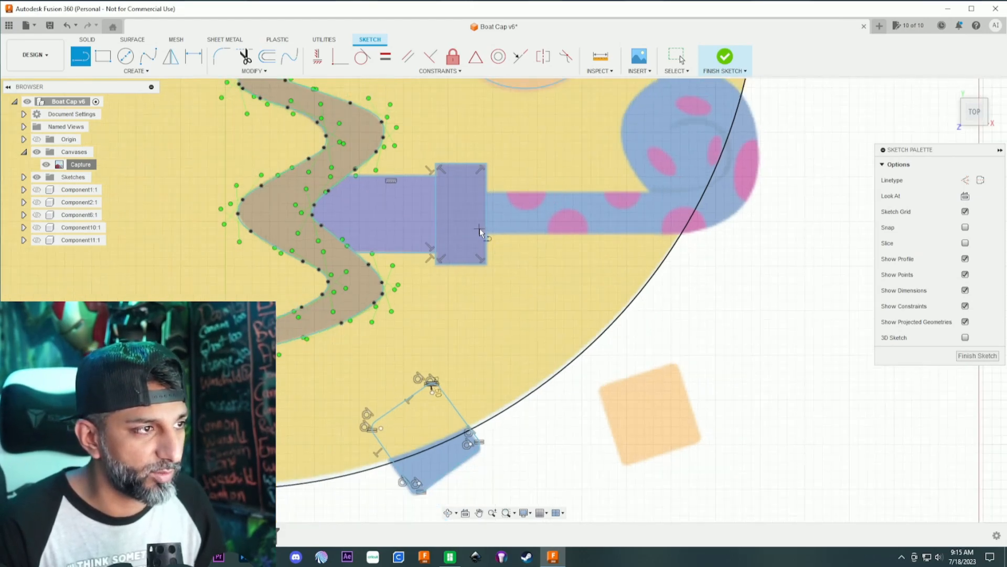
scroll(450, 251, "up", 3)
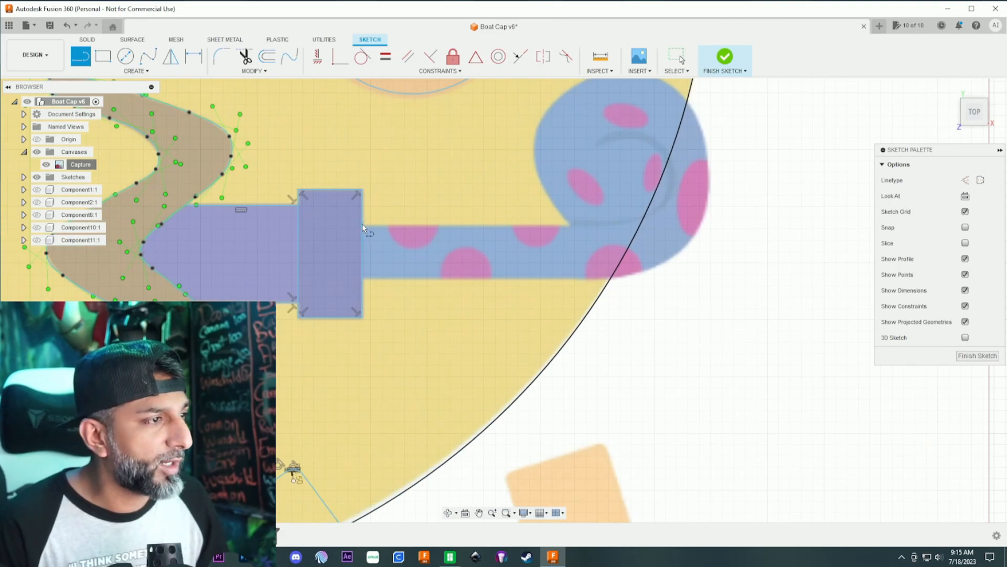
left_click(362, 226)
left_click(546, 226)
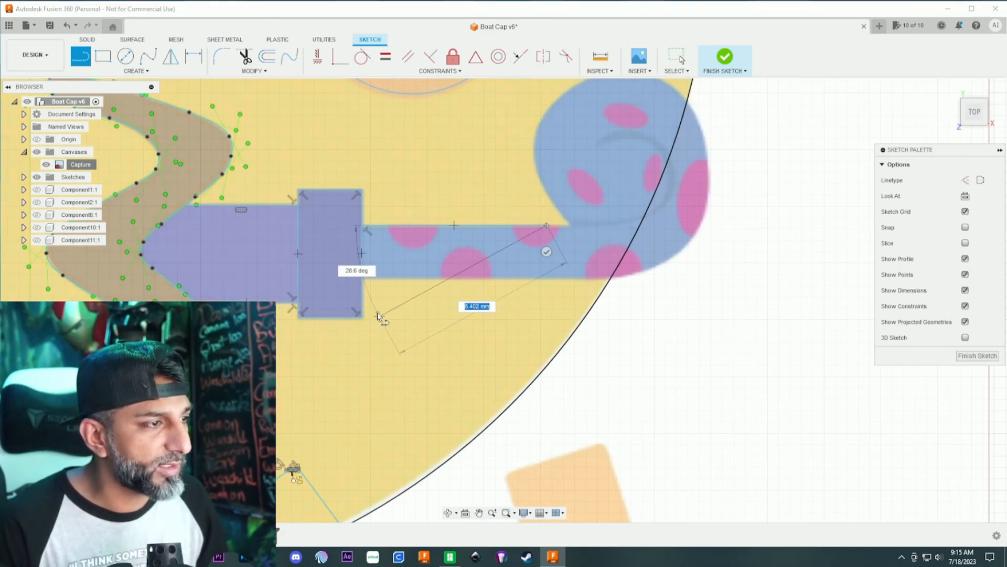
left_click(546, 251)
- Draw a horizontal line along the blower tube's lower edge from the collar to just before the curl
scroll(418, 284, "up", 3)
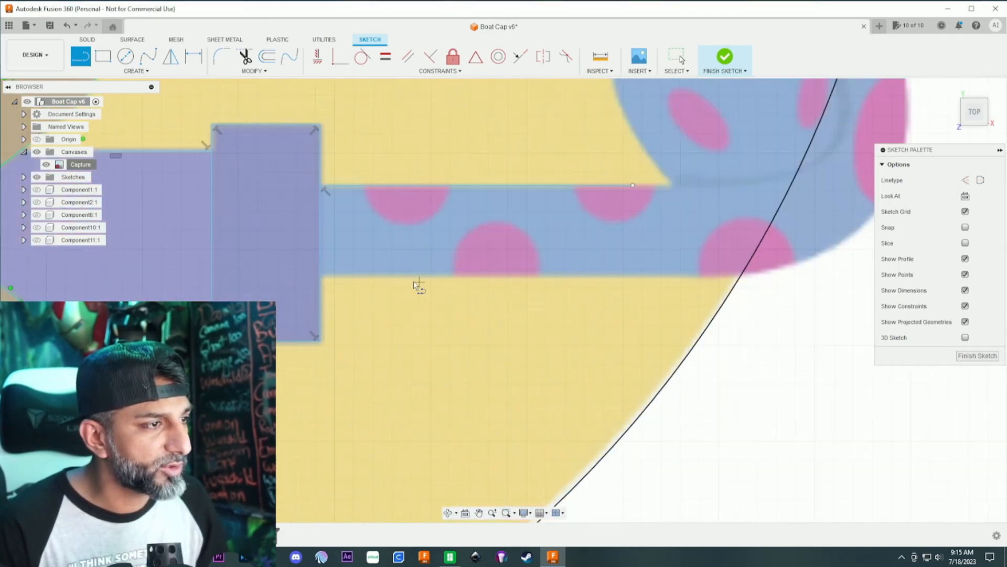
left_click(321, 277)
left_click(660, 276)
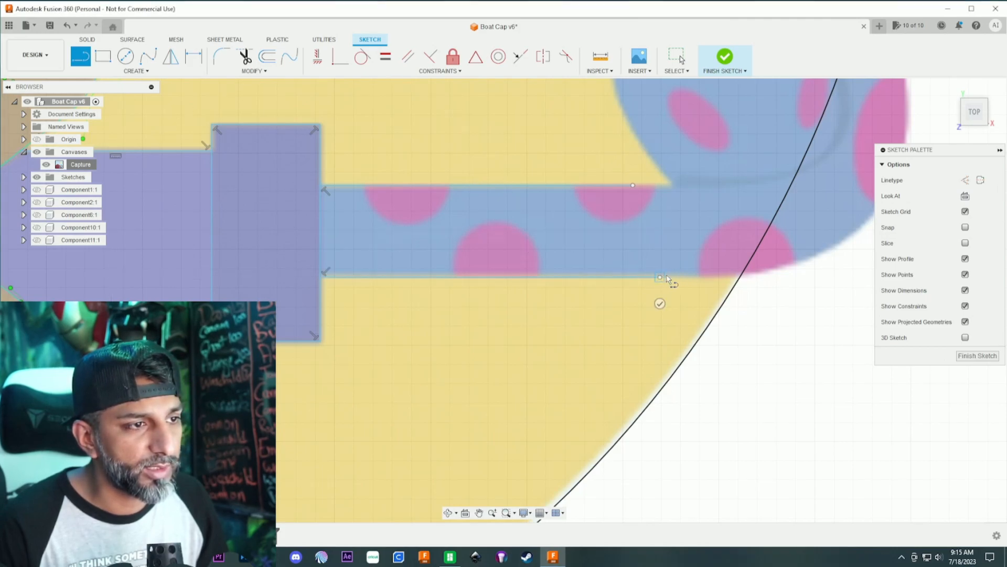
scroll(682, 275, "down", 5)
scroll(551, 325, "up", 3)
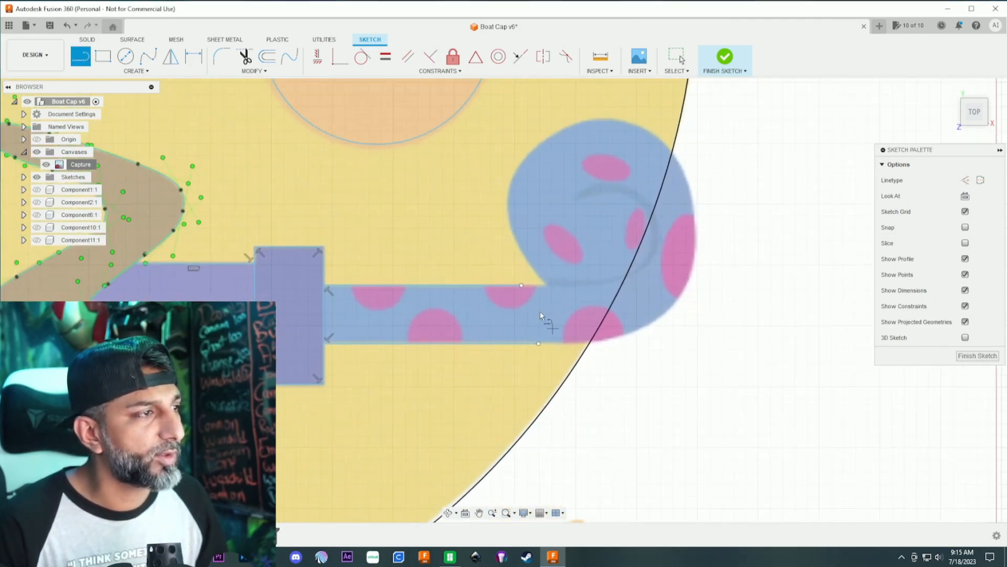
- Draw a fit point spline from the tube's upper line along the outer side of the curl's dark spiral line to its tip
left_click(149, 56)
left_click(580, 285)
left_click(644, 265)
left_click(656, 221)
left_click(640, 191)
left_click(597, 184)
left_click(571, 199)
- Trace the inner side of the curl's spiral line with a second spline from its tip back to the tube's upper corner
left_click(571, 200)
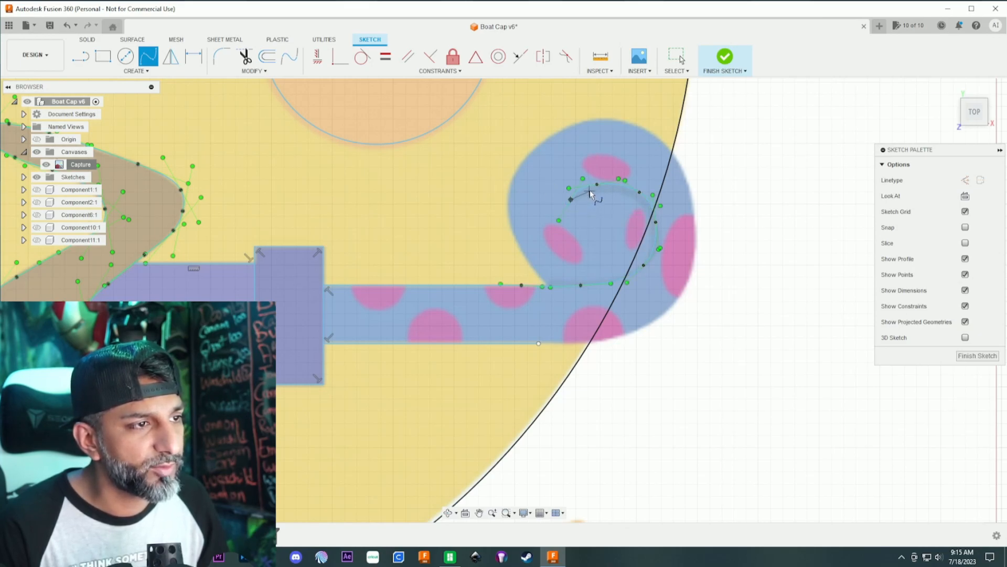
left_click(591, 192)
left_click(618, 192)
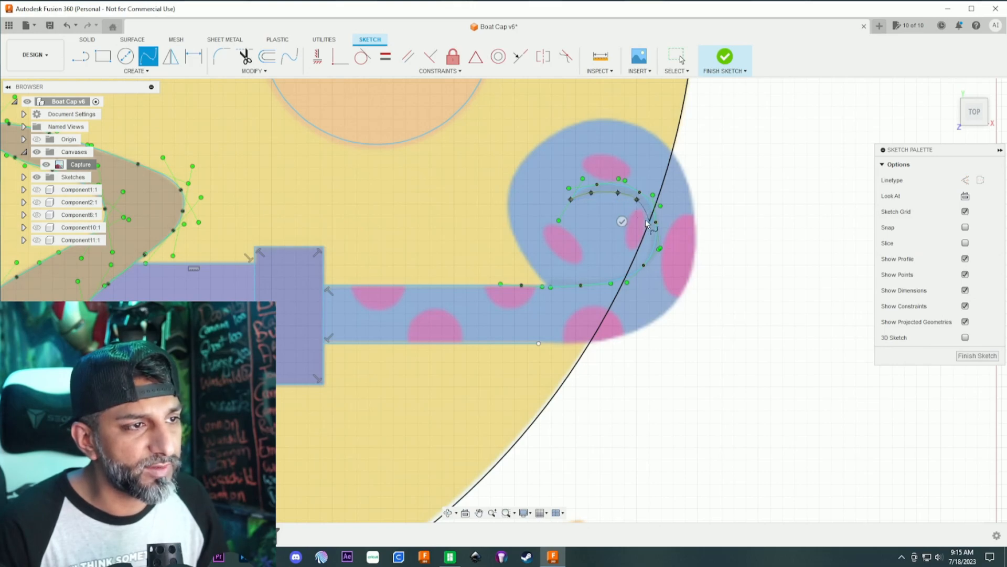
scroll(645, 220, "up", 3)
left_click(651, 221)
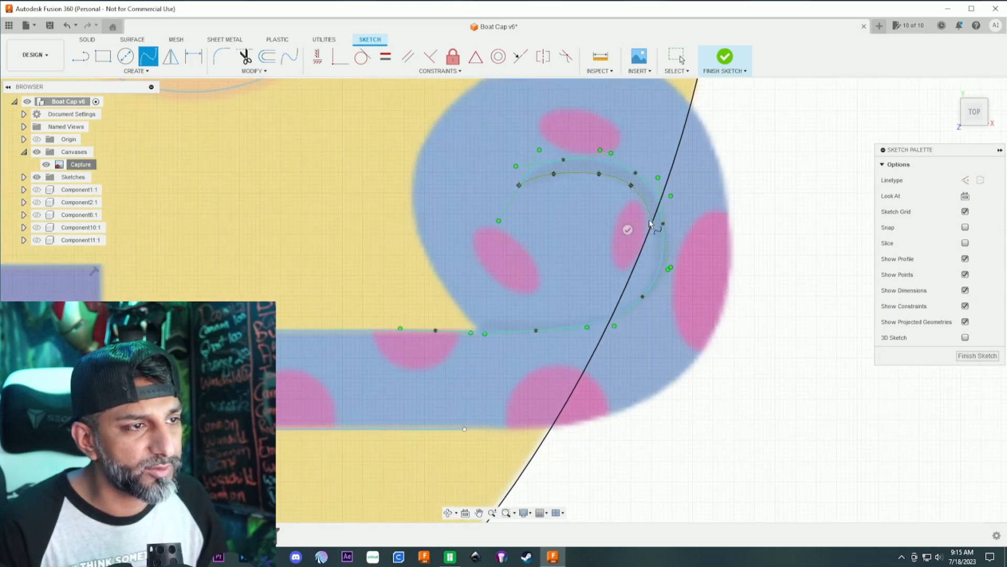
left_click(647, 271)
left_click(617, 306)
left_click(540, 320)
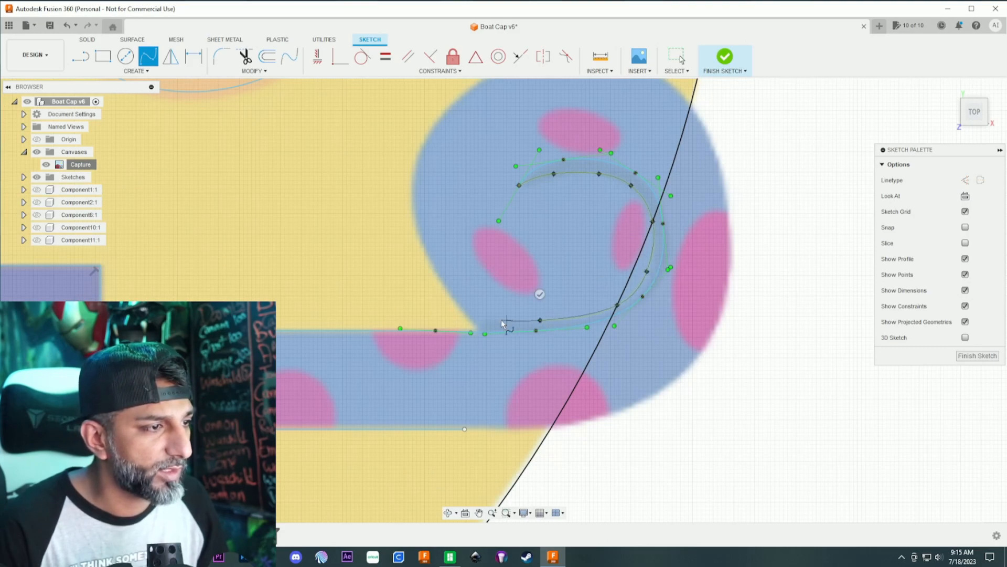
left_click(473, 322)
left_click(473, 297)
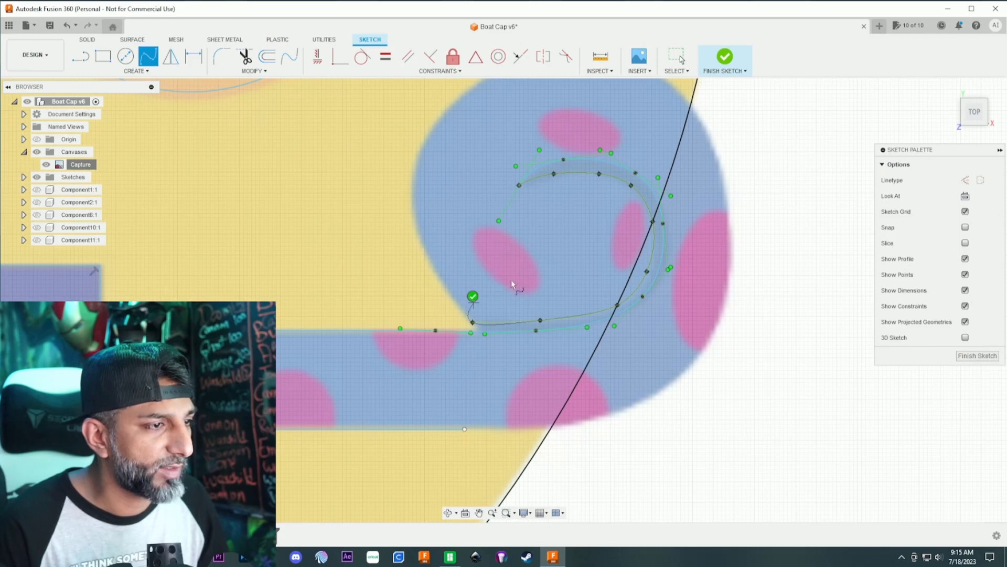
- Trace the curl's outer outline with a fit point spline from the tube's upper corner around to the end of the tube's lower line
scroll(554, 261, "down", 1)
scroll(548, 257, "down", 1)
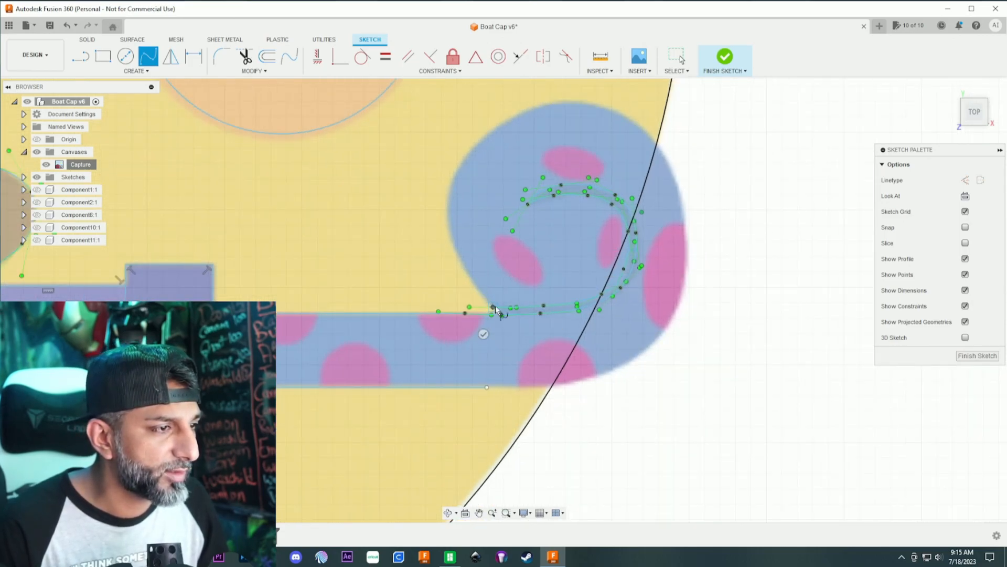
scroll(499, 312, "up", 4)
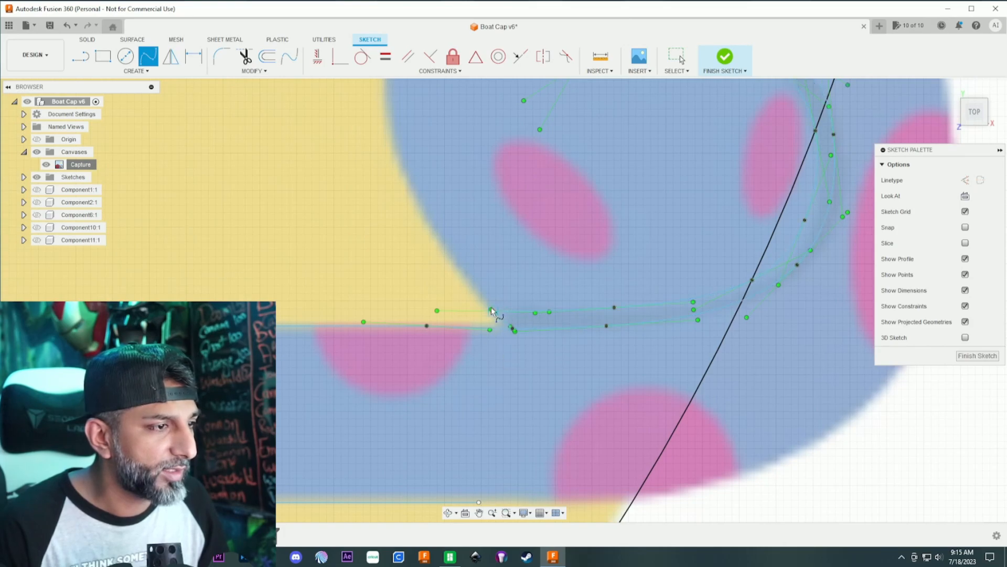
left_click(453, 265)
scroll(417, 193, "down", 3)
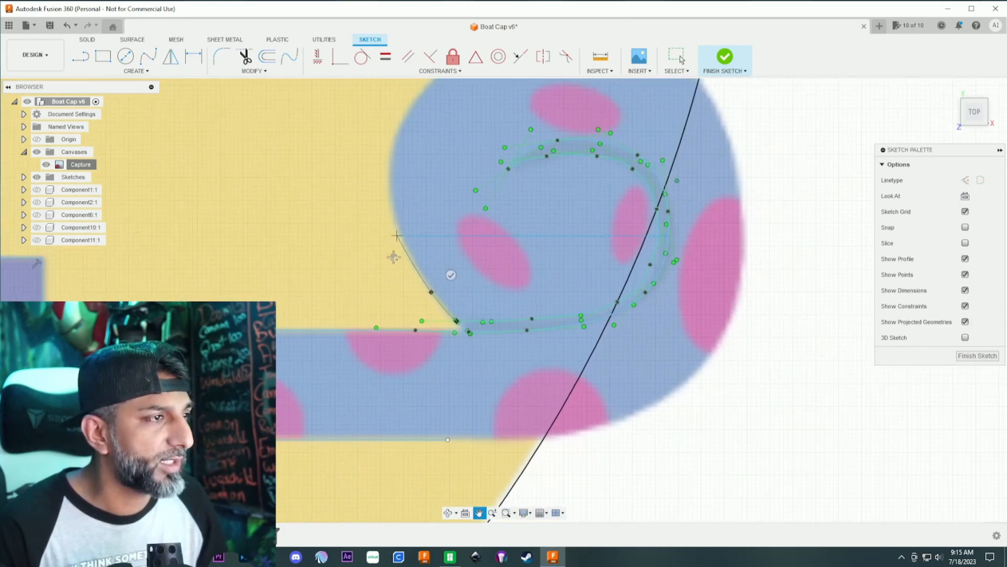
left_click(382, 285)
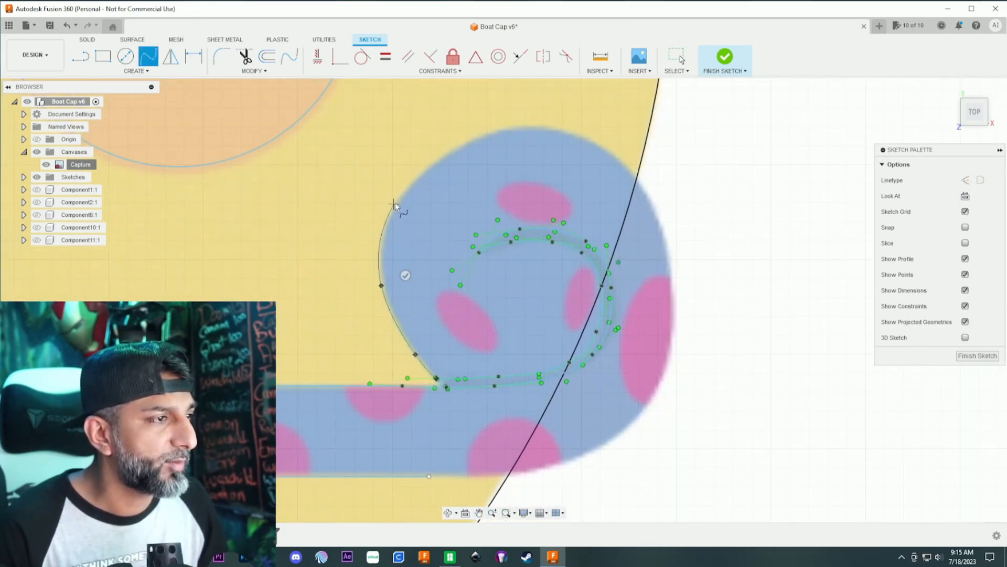
left_click(403, 190)
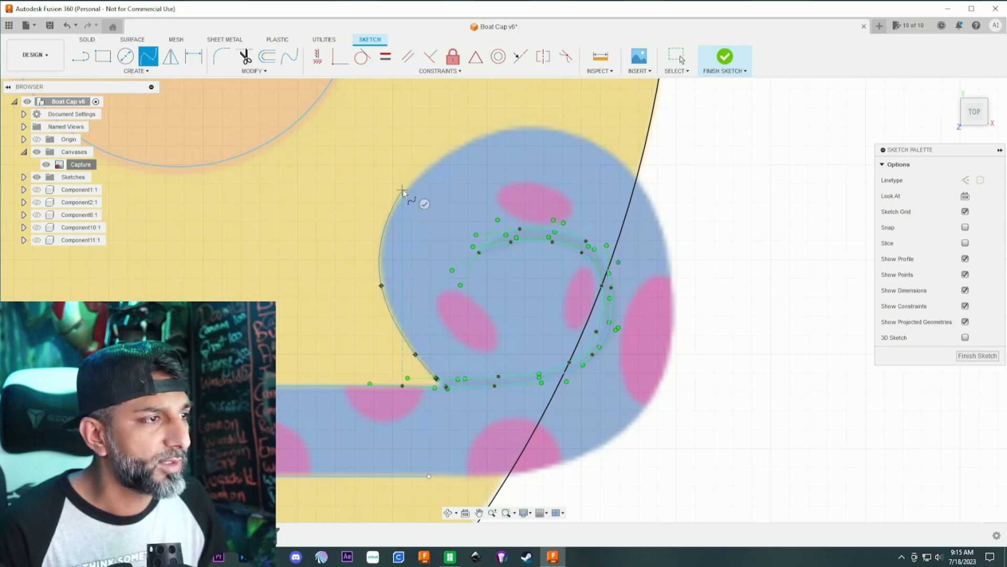
left_click(504, 130)
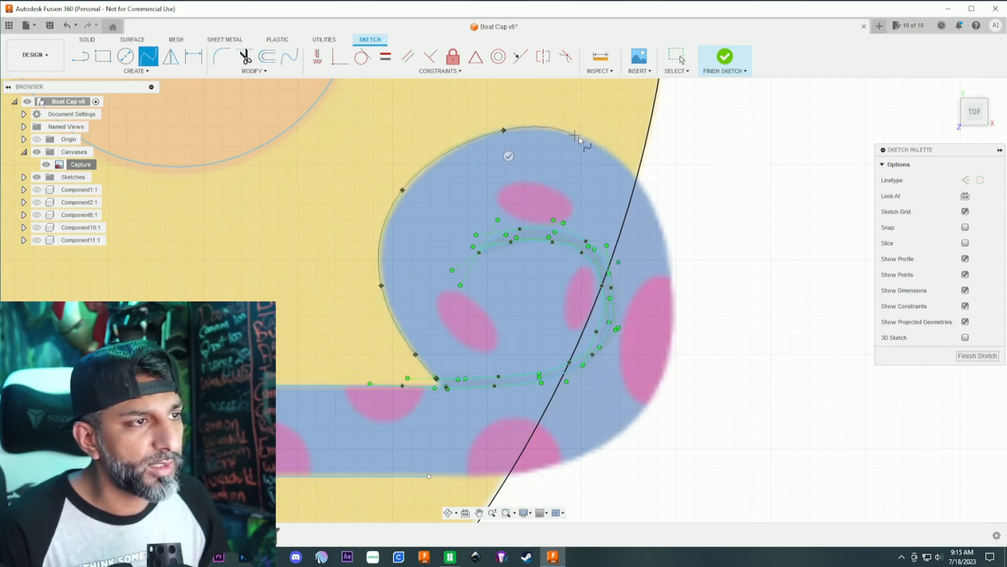
left_click(612, 150)
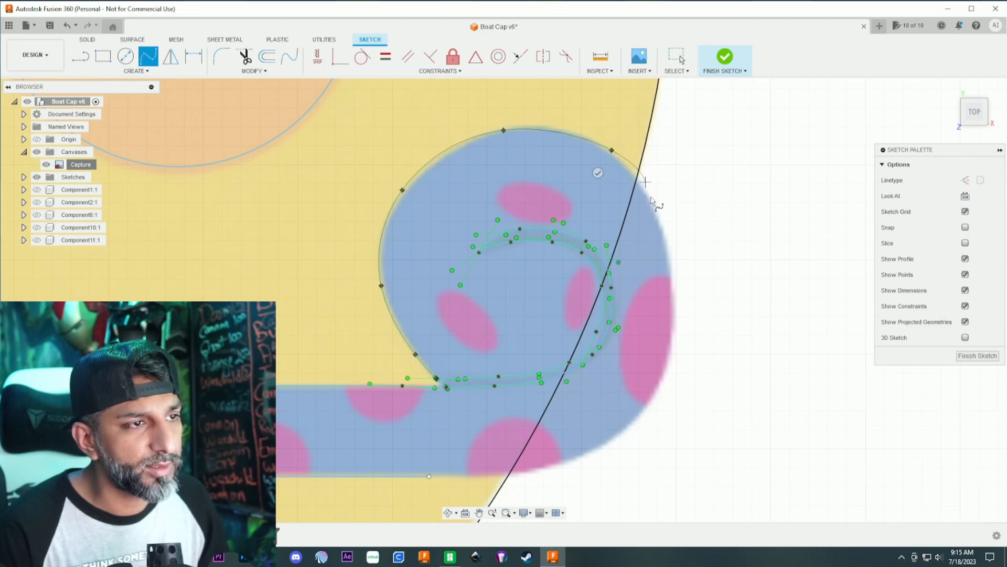
left_click(667, 252)
left_click(668, 361)
left_click(623, 432)
left_click(526, 472)
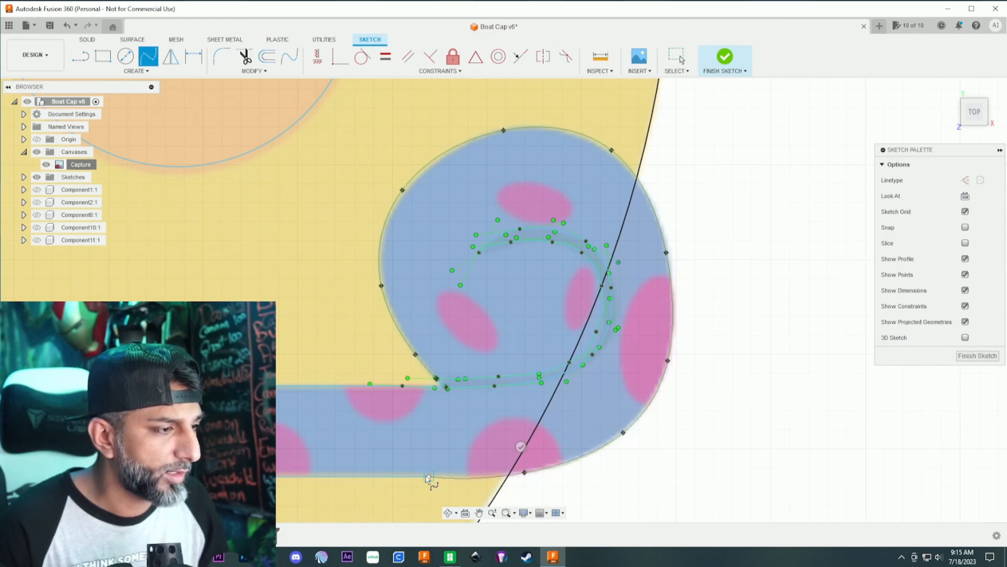
left_click(429, 475)
left_click(432, 450)
- Draw a center circle about 2 mm in diameter over the pink spot on the tube's upper edge nearest the collar
scroll(505, 422, "down", 2)
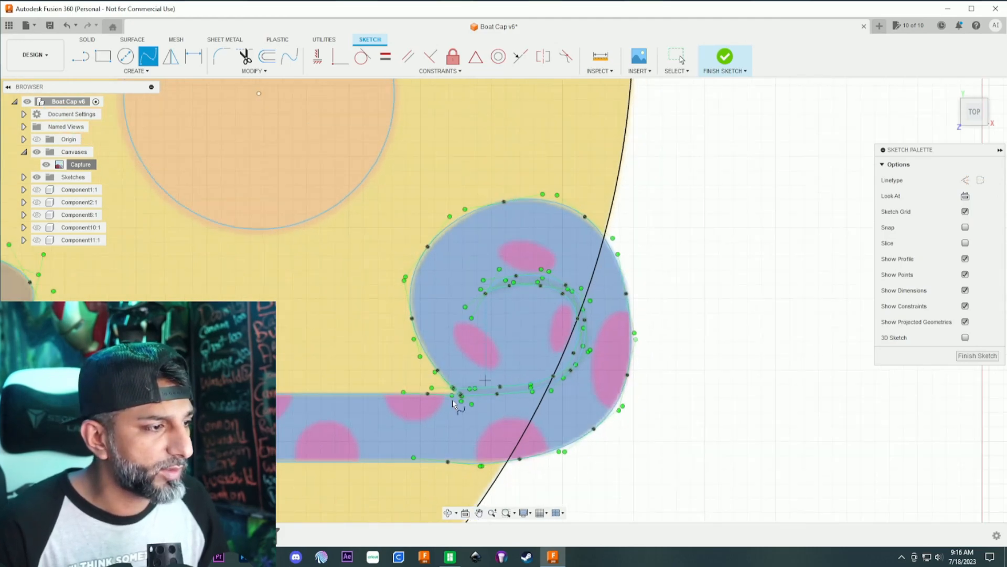
middle_click_drag(357, 435, 455, 314)
scroll(456, 314, "up", 2)
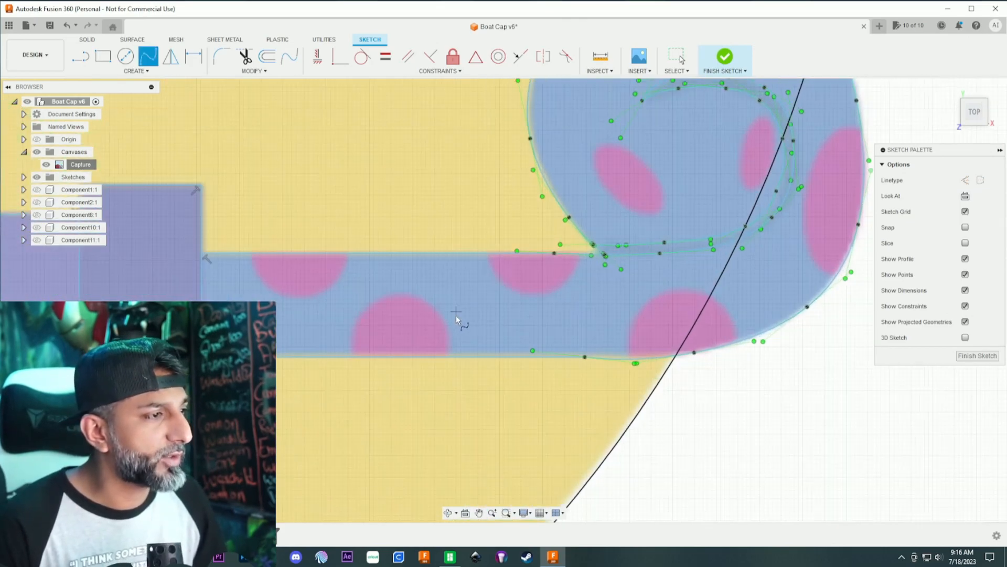
left_click(126, 56)
left_click(298, 263)
left_click(340, 265)
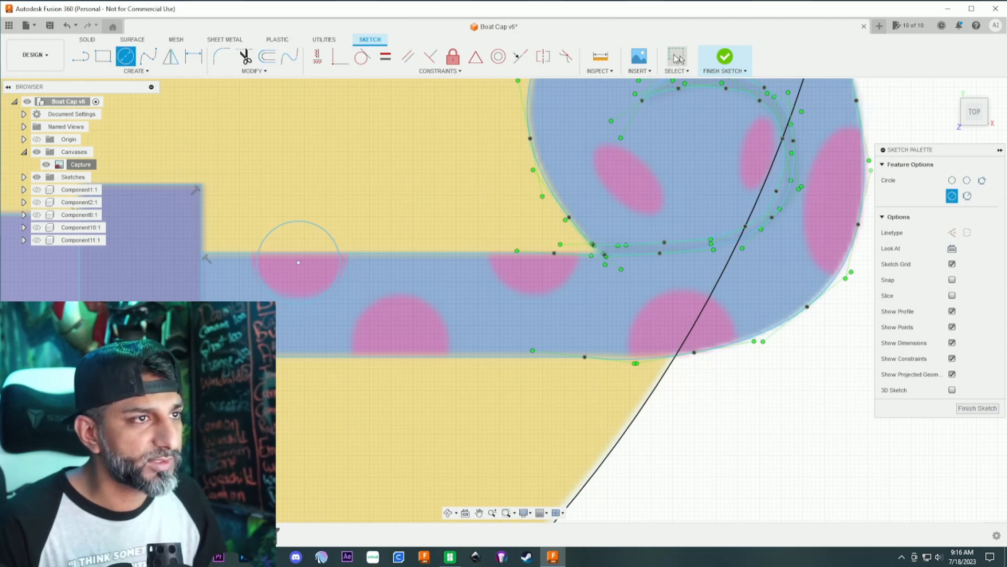
- Move the circle 0.024 mm in X and 0.194 mm in Y to line it up with the pink spot
left_click(677, 59)
left_click(320, 225)
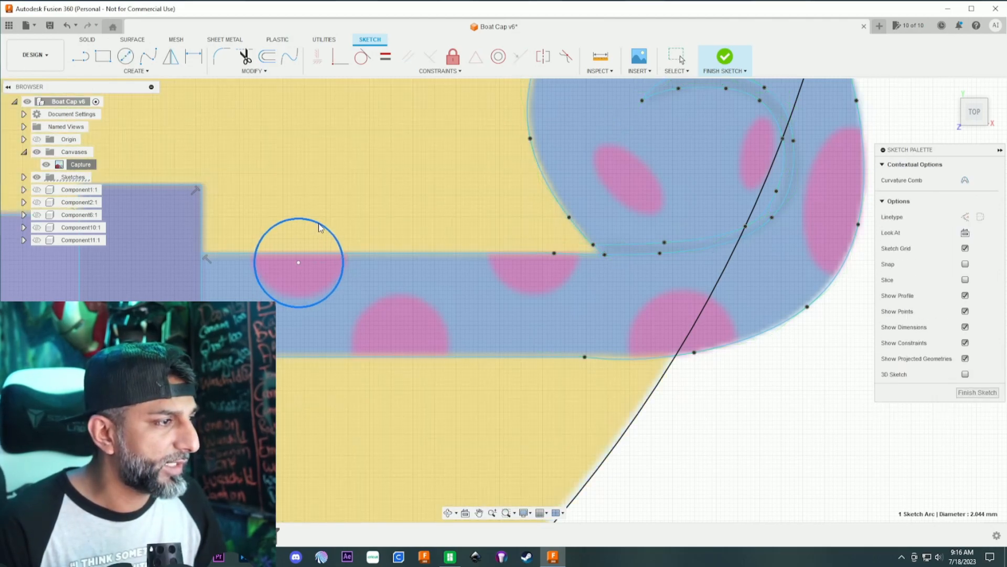
right_click(319, 224)
left_click(278, 238)
left_click_drag(313, 250, 314, 242)
left_click_drag(312, 242, 313, 241)
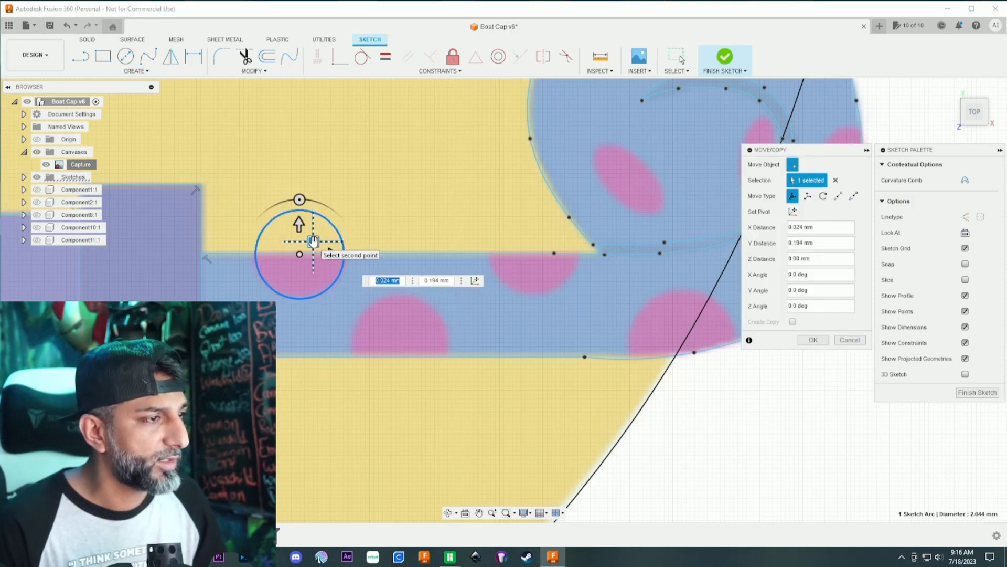
key("Return")
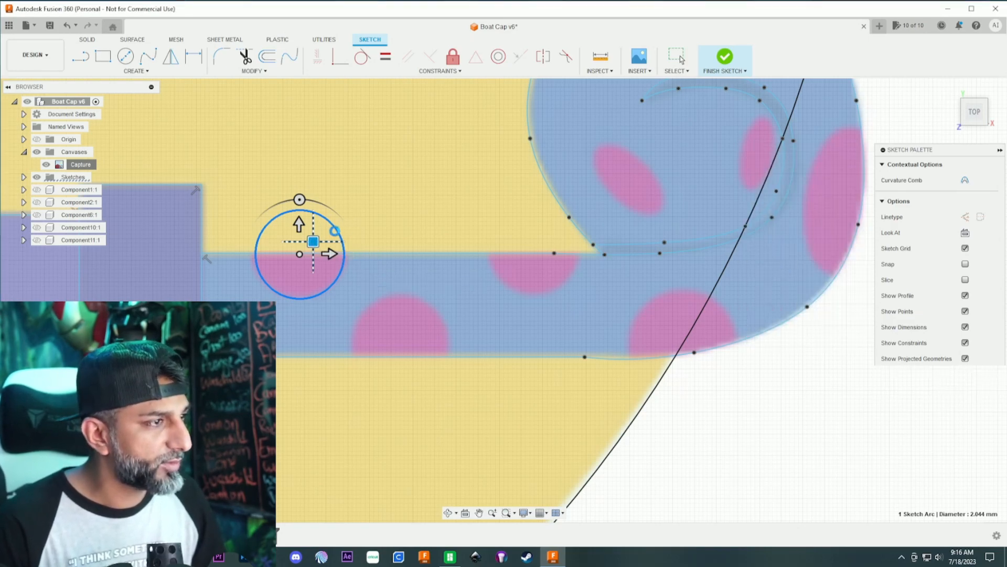
- Copy the circle onto the first pink spot on the tube's lower edge, offset 2.348 mm in X and -1.973 mm in Y
left_click(681, 59)
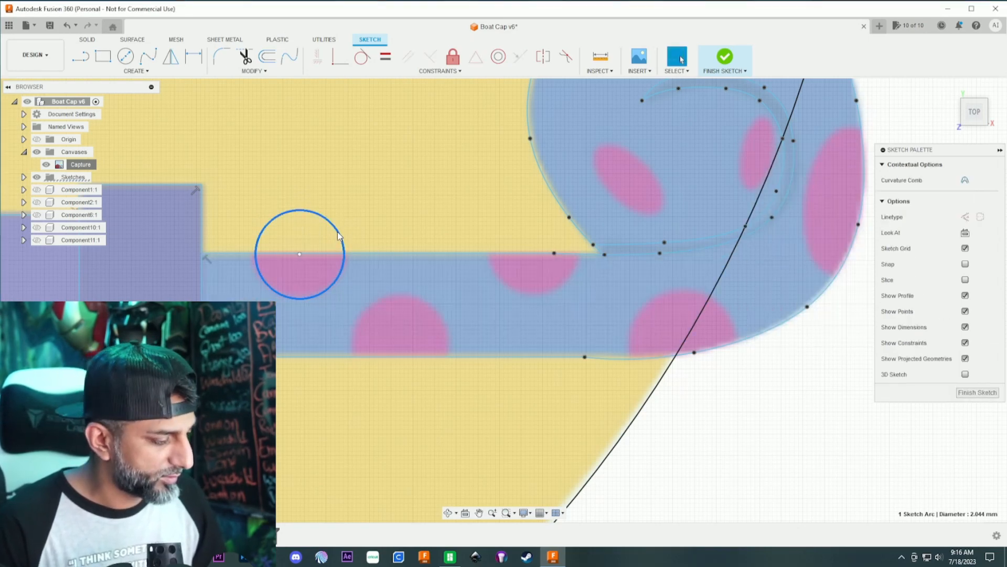
key("m")
left_click_drag(313, 241, 415, 326)
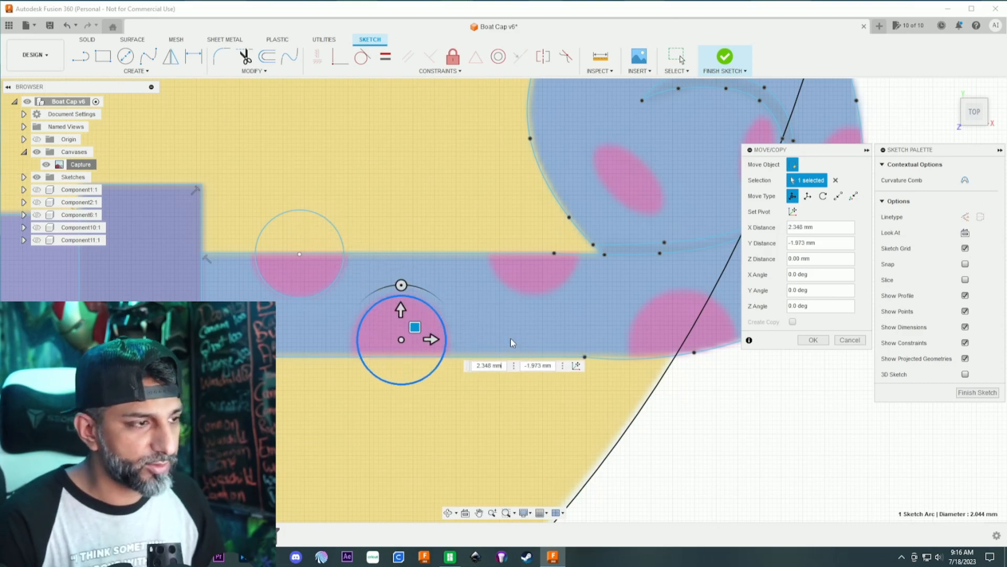
key("Return")
- Copy the lower circle onto the second pink spot on the upper edge, offset 3.014 mm in X and 2.033 mm in Y
left_click(440, 322)
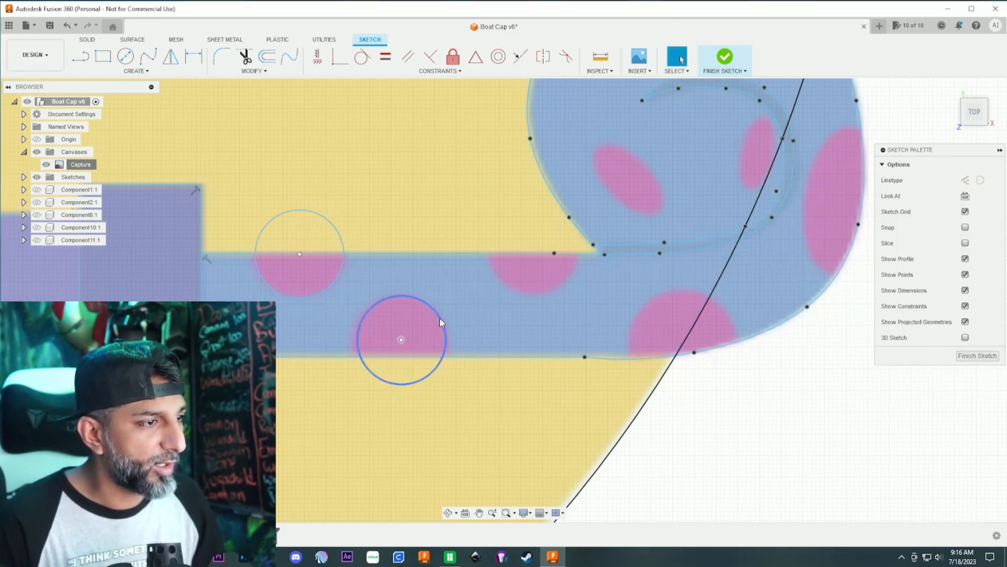
key("m")
left_click_drag(415, 327, 545, 238)
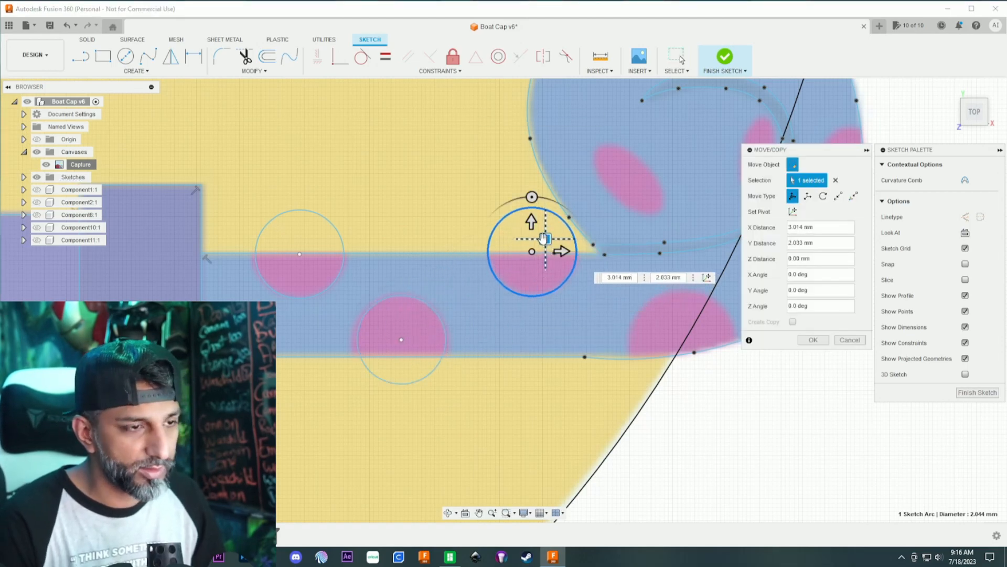
key("Return")
- Copy that circle onto the lower spot near the curl, offset 3.488 mm in X and -1.925 mm in Y, and enlarge it slightly
scroll(597, 305, "down", 1)
middle_click_drag(597, 304, 437, 277)
scroll(436, 278, "up", 1)
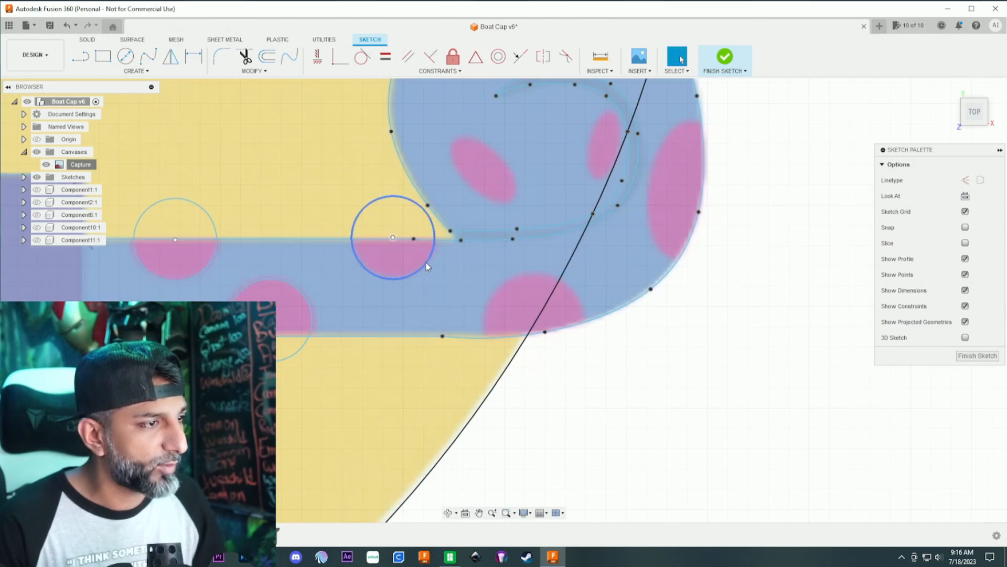
left_click(425, 263)
key("m")
left_click_drag(408, 225, 548, 303)
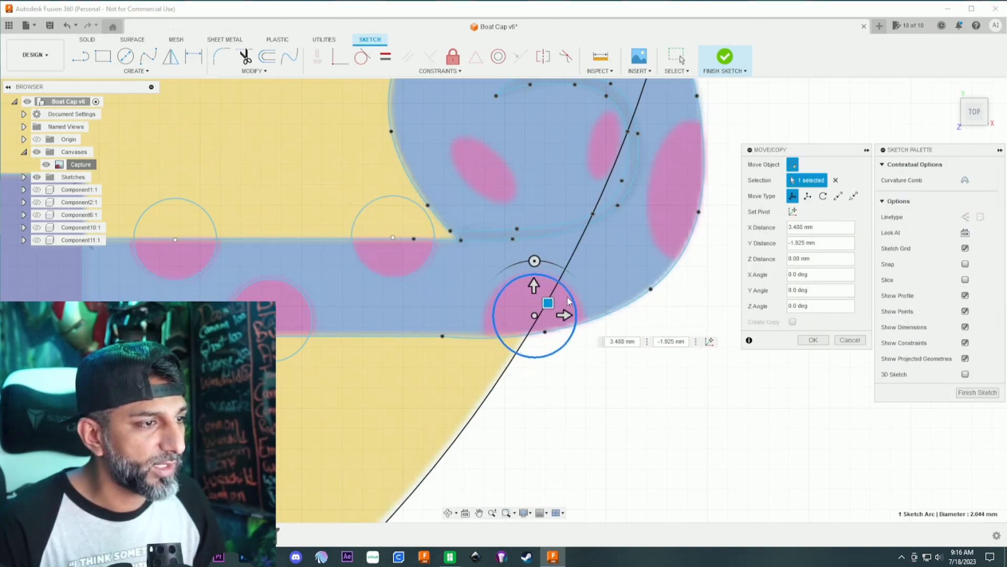
key("Return")
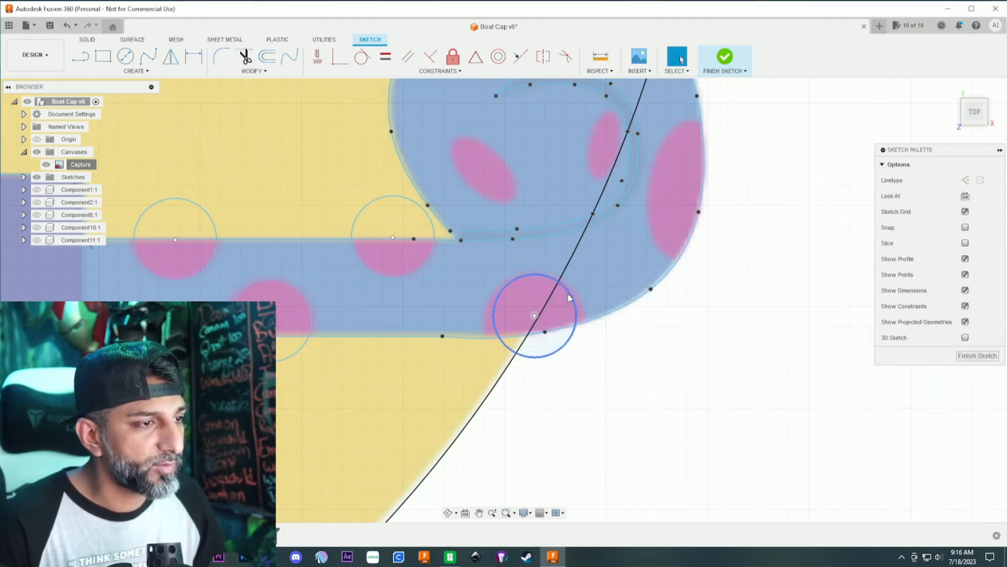
left_click_drag(570, 297, 575, 291)
- Trim the portions outside the tube from the two upper-edge circles and the first lower-edge circle
key("t")
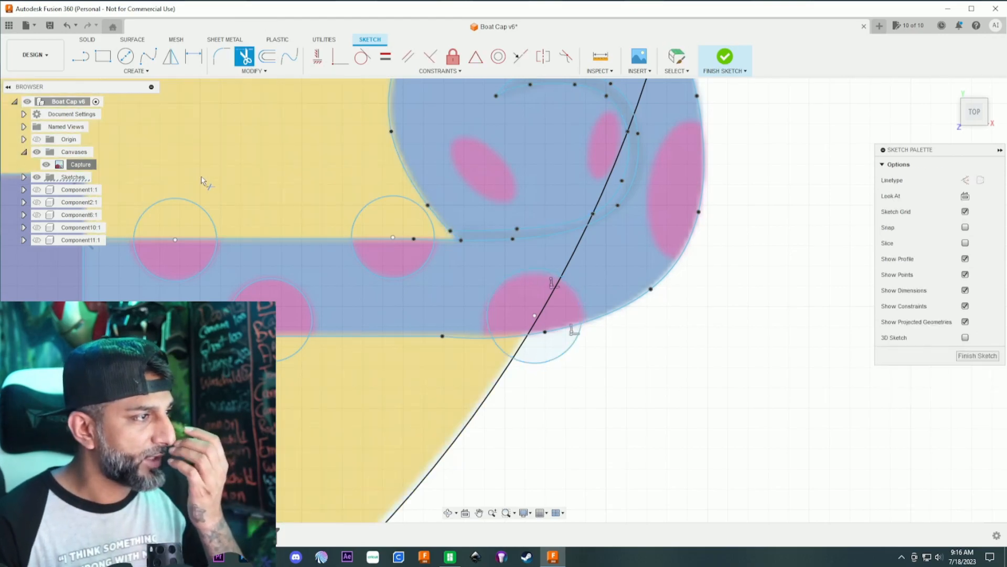
left_click(192, 202)
left_click(391, 198)
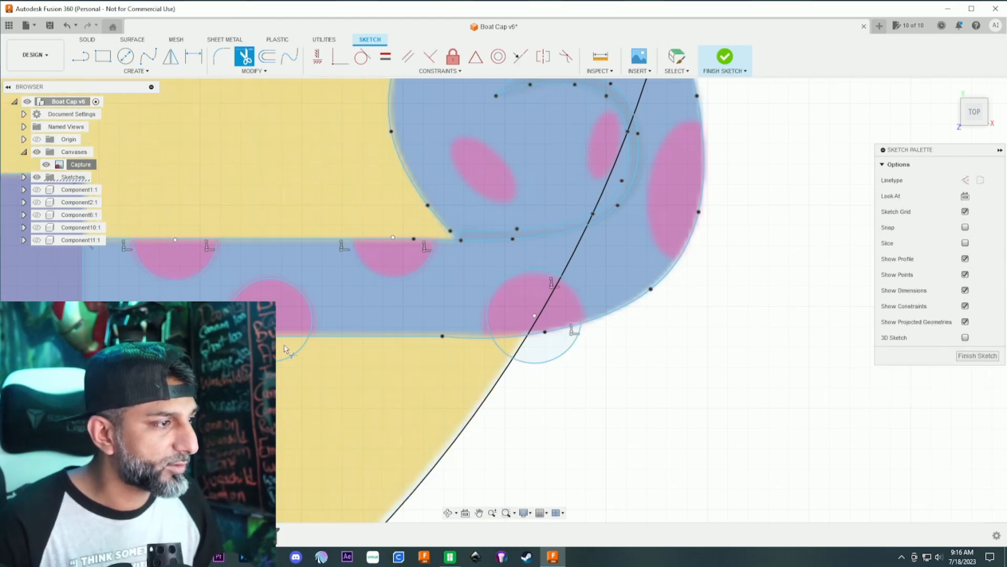
left_click(280, 369)
- Try trimming the outside portion of the circle on the lower spot near the curl, and undo only that trim
left_click(524, 362)
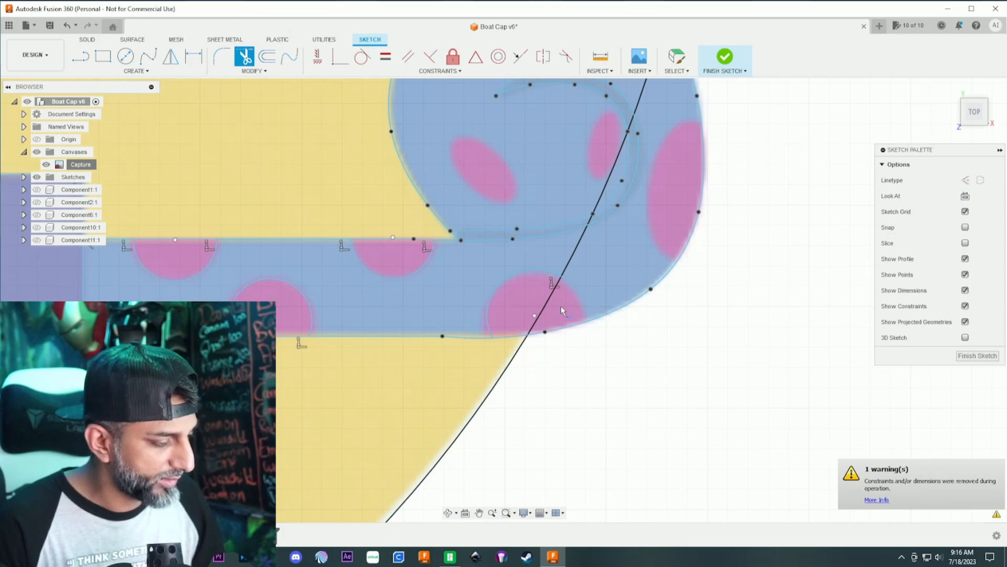
key("Escape")
key("ctrl+z")
key("ctrl+z")
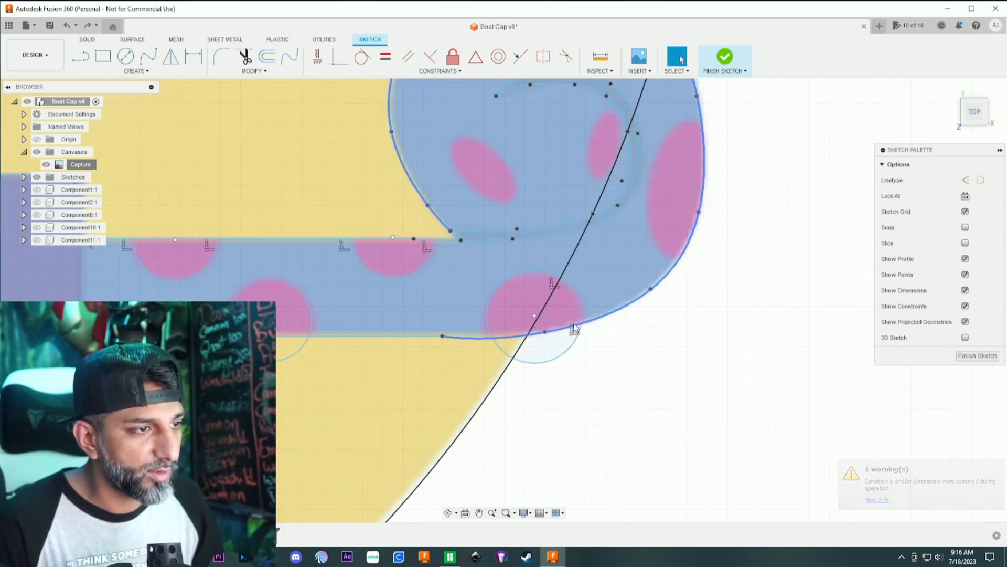
key("ctrl+z")
key("ctrl+z")
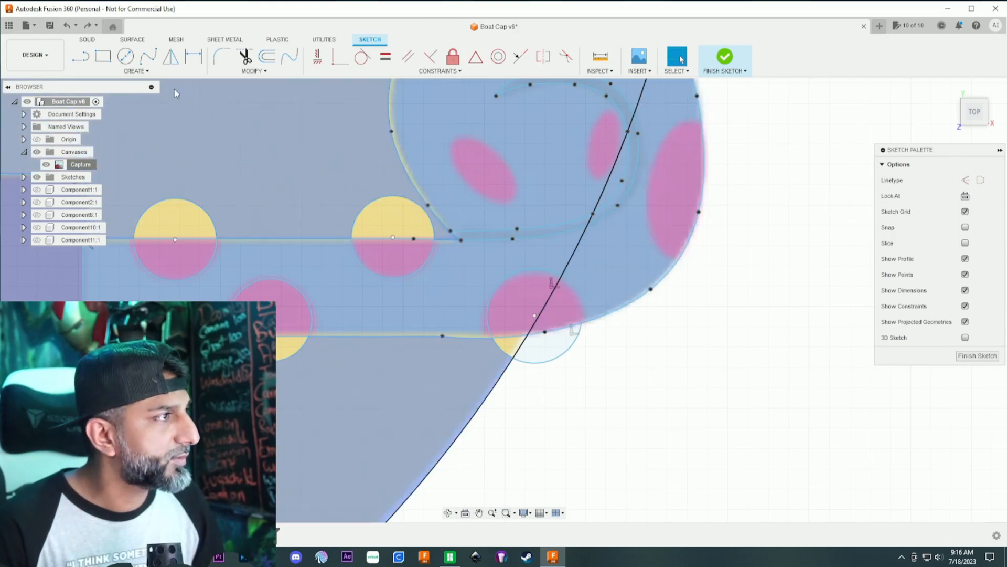
left_click(89, 29)
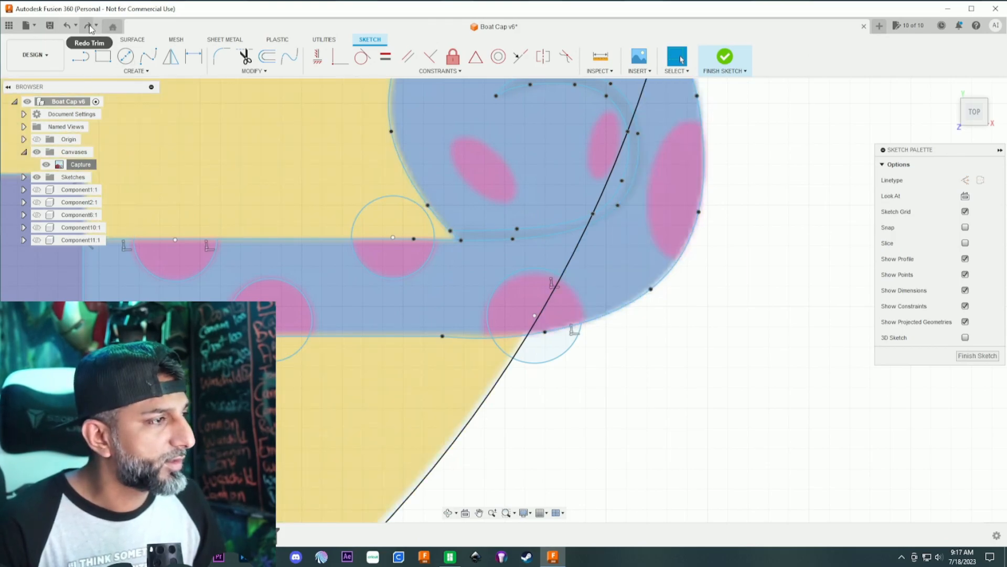
left_click(89, 28)
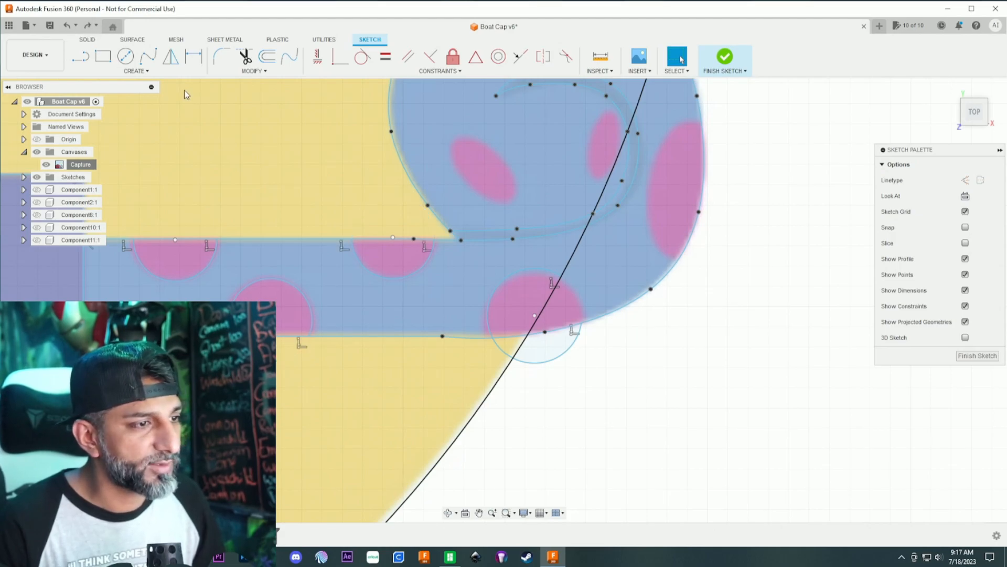
- Replace the circle on the lower spot near the curl with a new center circle about 2.4 mm in diameter
left_click(567, 348)
key("Delete")
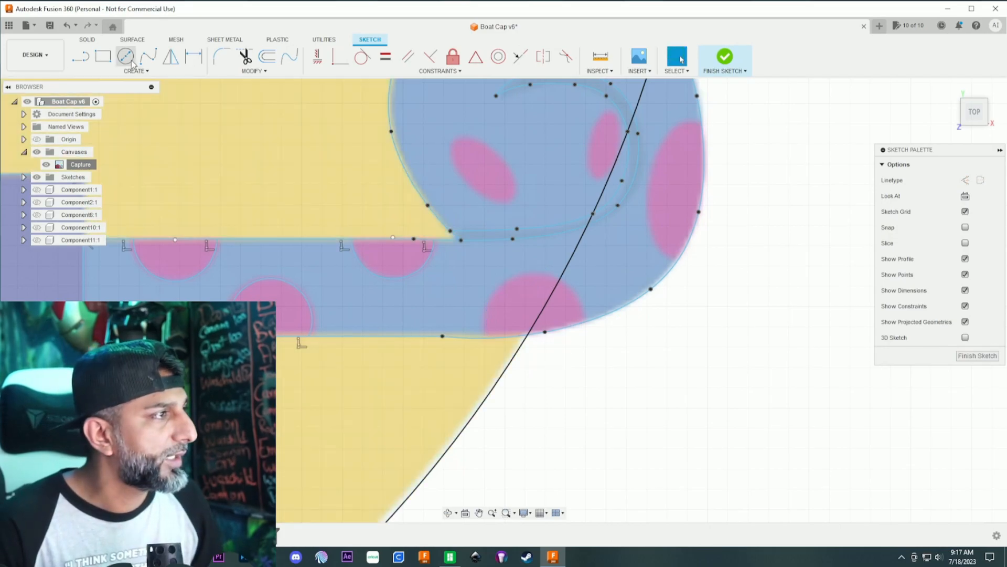
key("c")
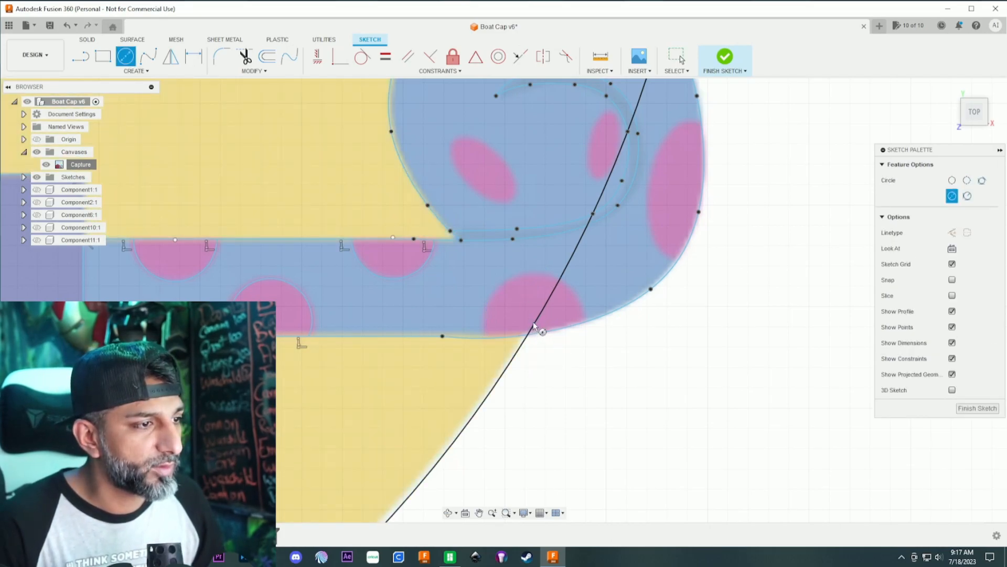
scroll(534, 324, "up", 4)
left_click(538, 326)
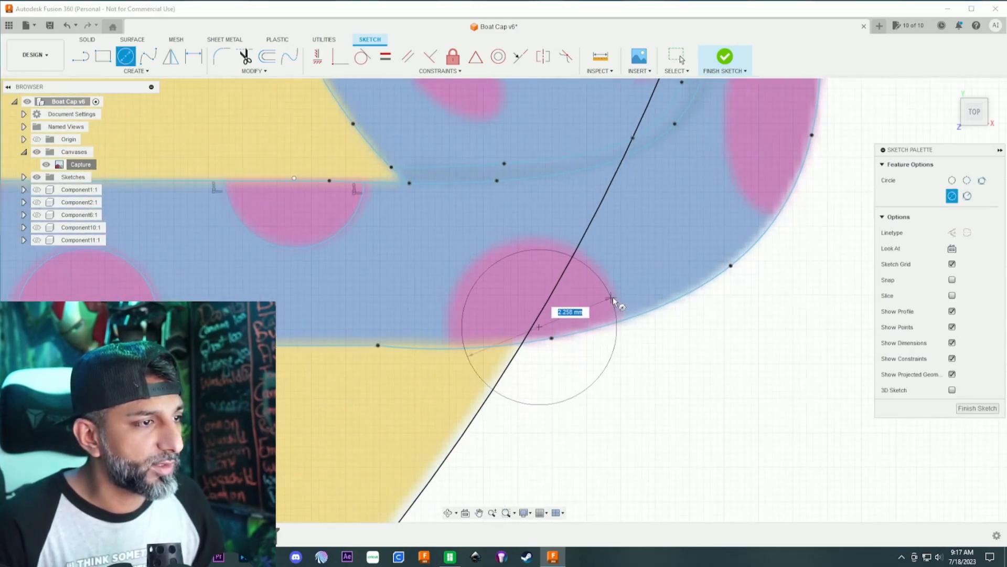
left_click(620, 304)
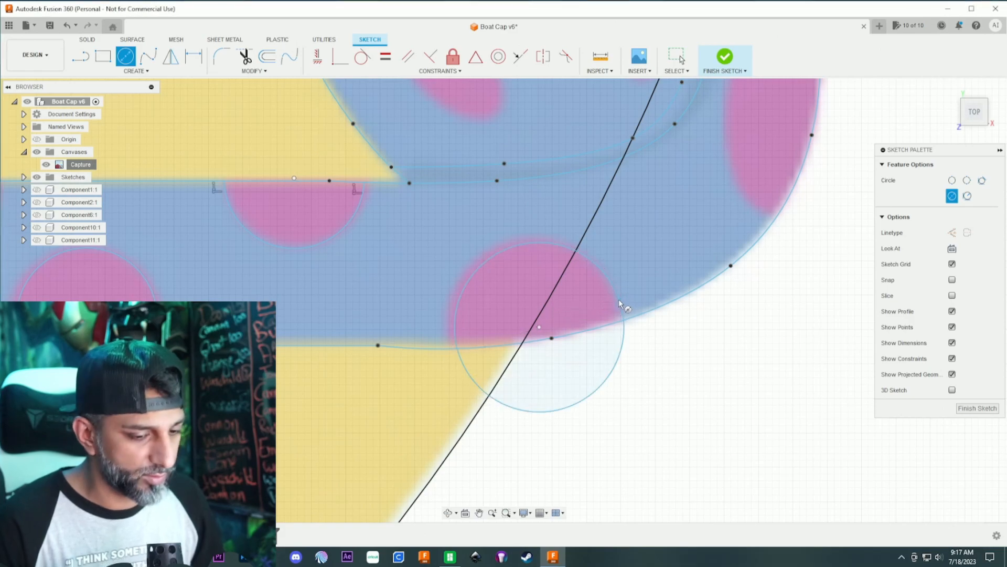
key("Escape")
left_click(619, 298)
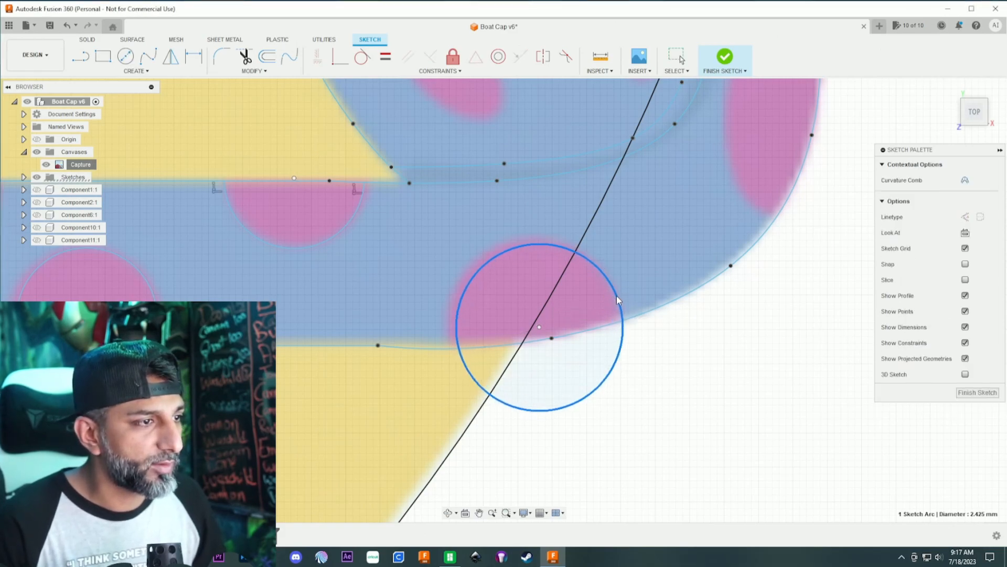
left_click_drag(616, 296, 617, 296)
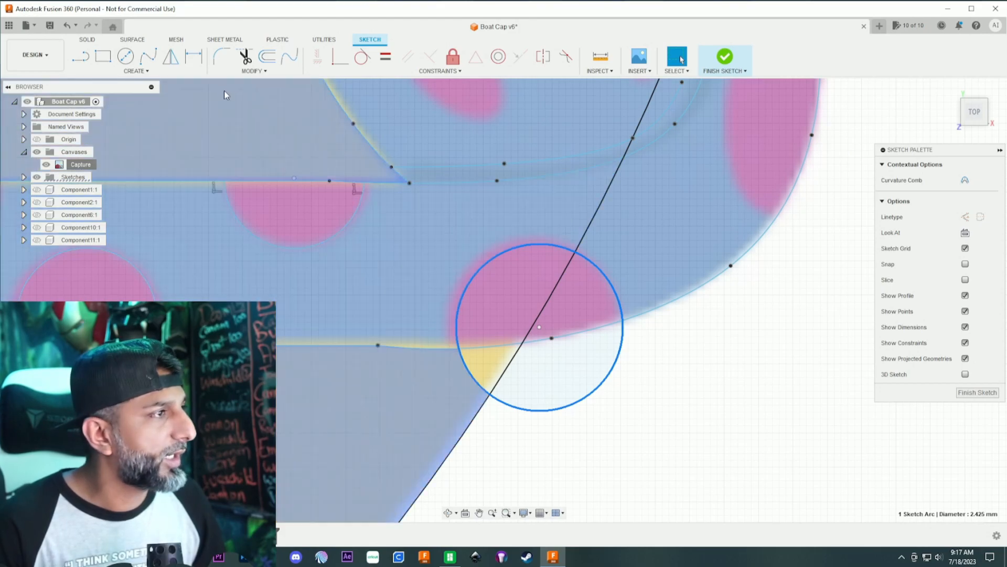
- Trim the part of the circle on the lower spot near the curl that lies outside the blower tube
left_click(245, 55)
left_click(472, 382)
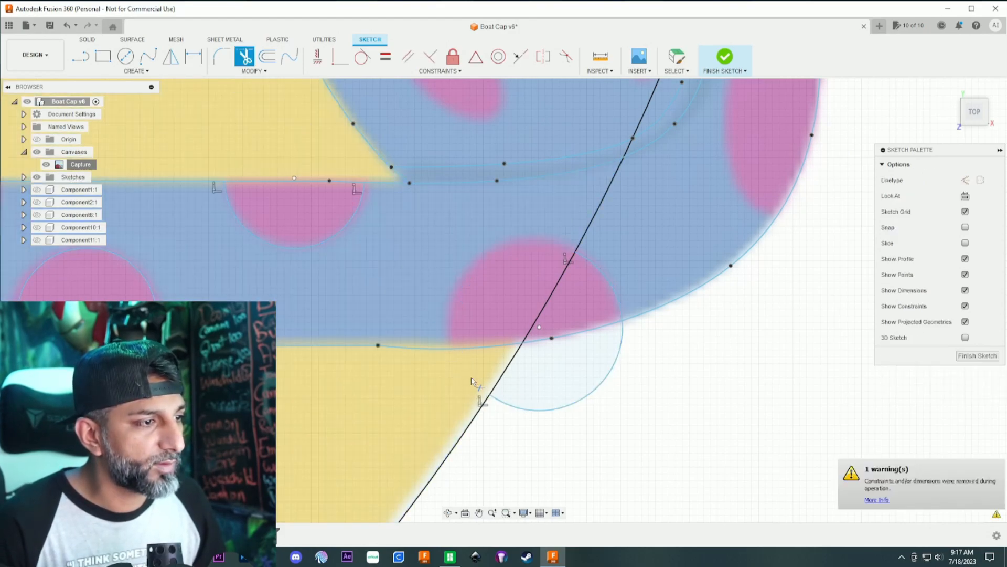
key("Escape")
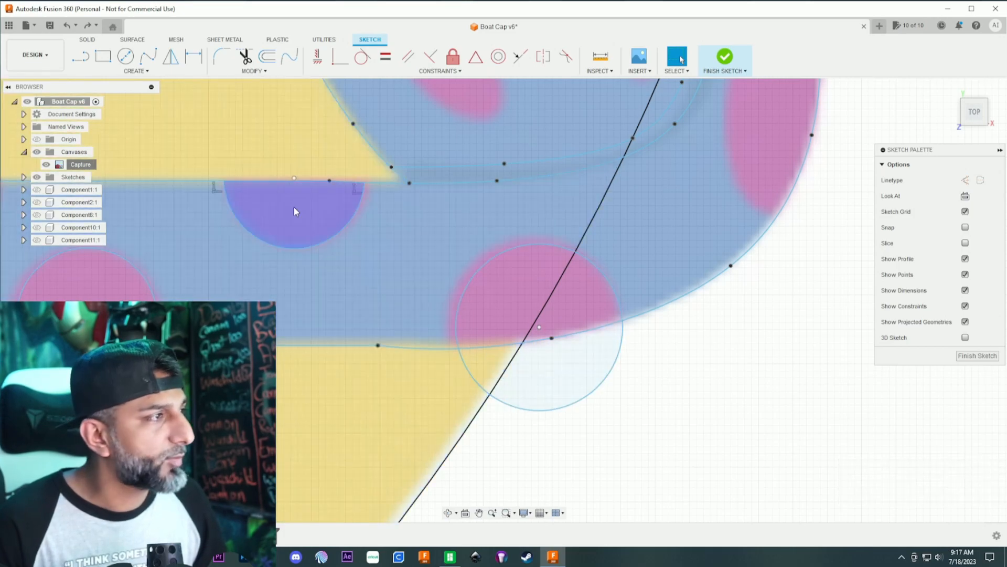
left_click(245, 56)
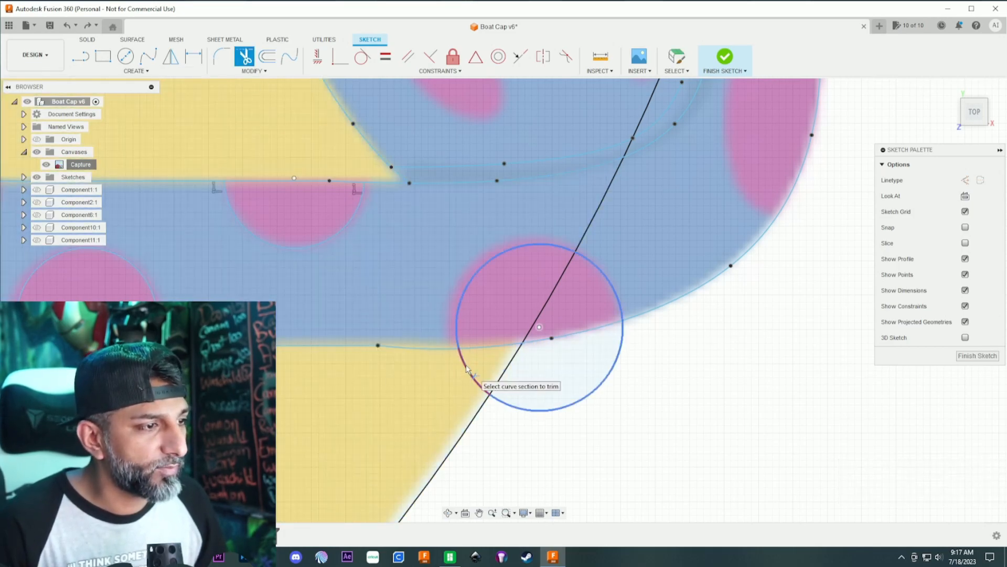
left_click(525, 409)
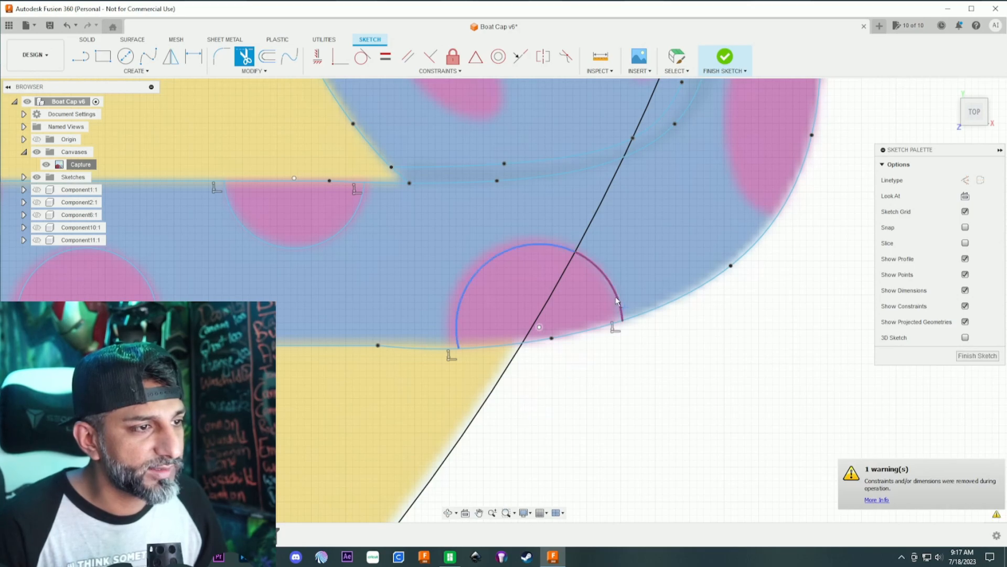
- Trace the inner boundary of the large pink spot on the curl's outer edge with a fit point spline ending on the edge
scroll(579, 361, "down", 3)
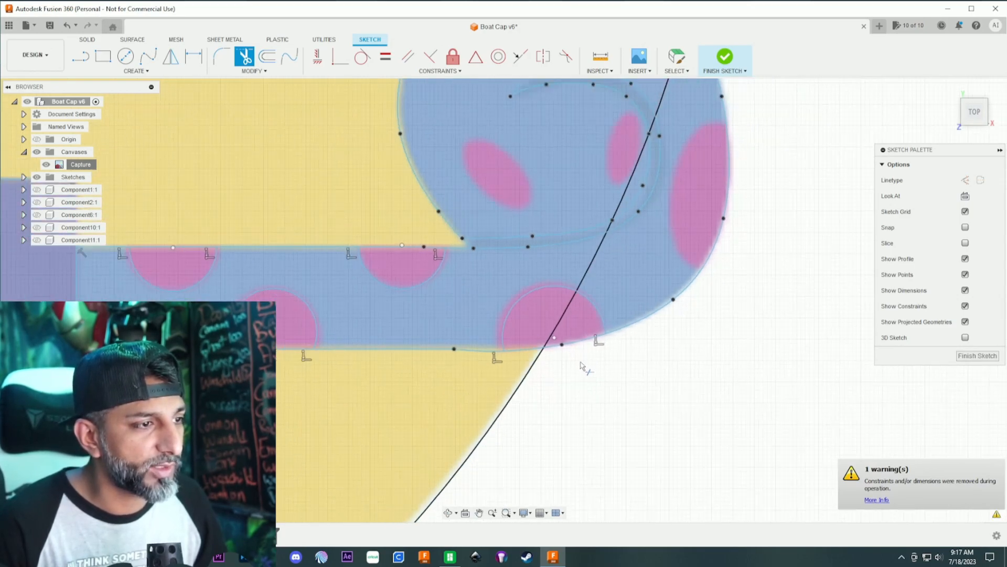
scroll(582, 368, "down", 5)
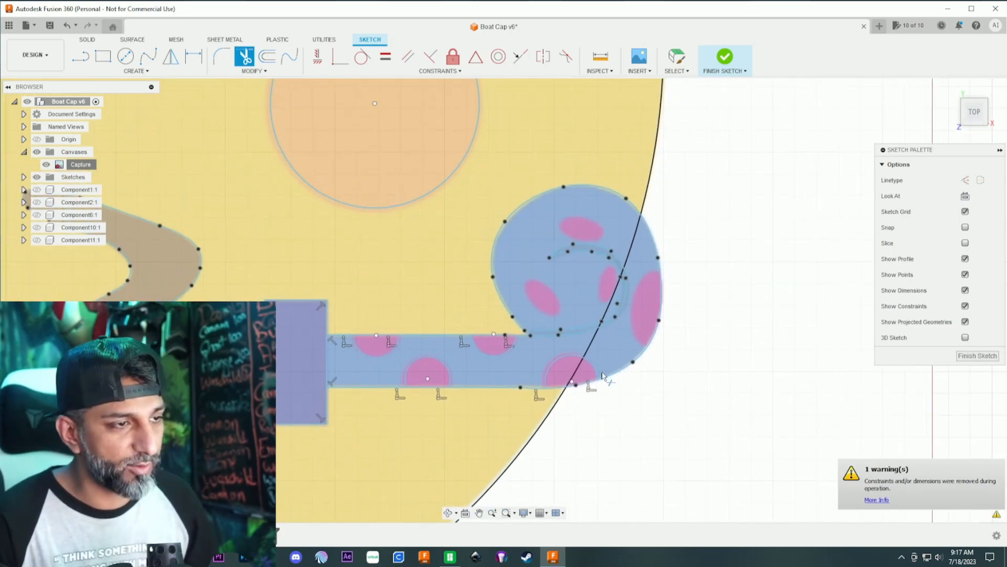
scroll(593, 368, "down", 2)
middle_click_drag(729, 339, 578, 296)
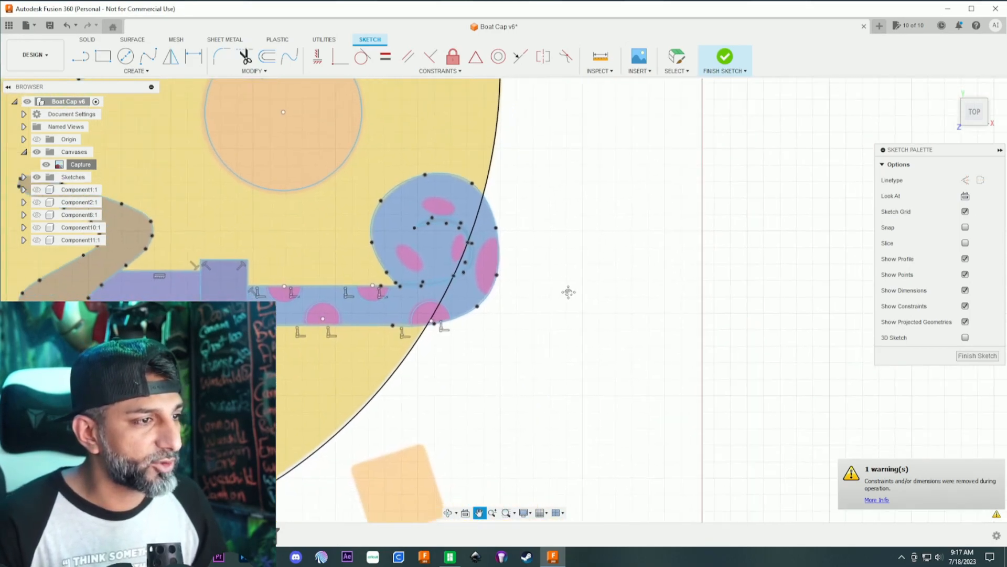
scroll(525, 273, "up", 4)
left_click(149, 56)
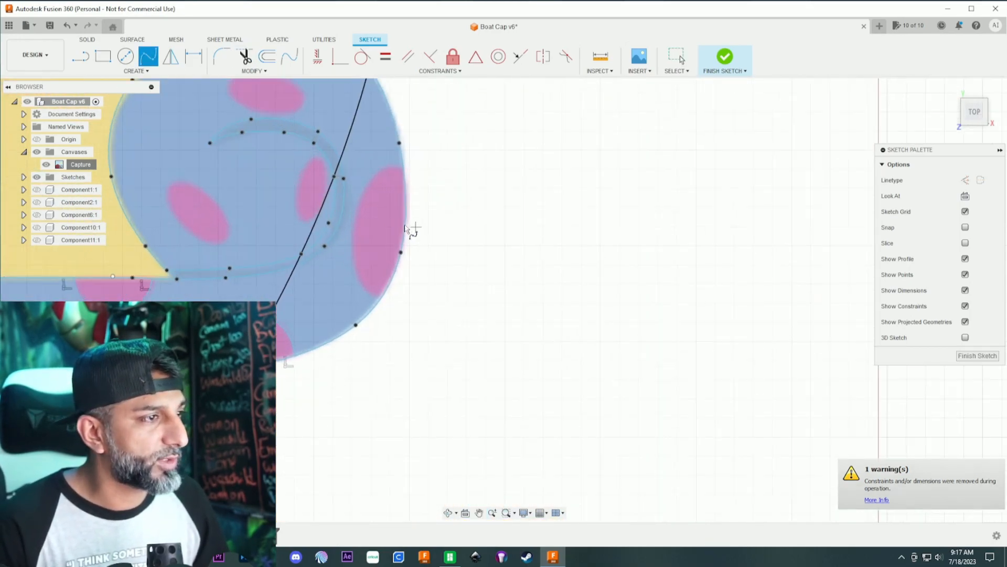
scroll(414, 229, "up", 2)
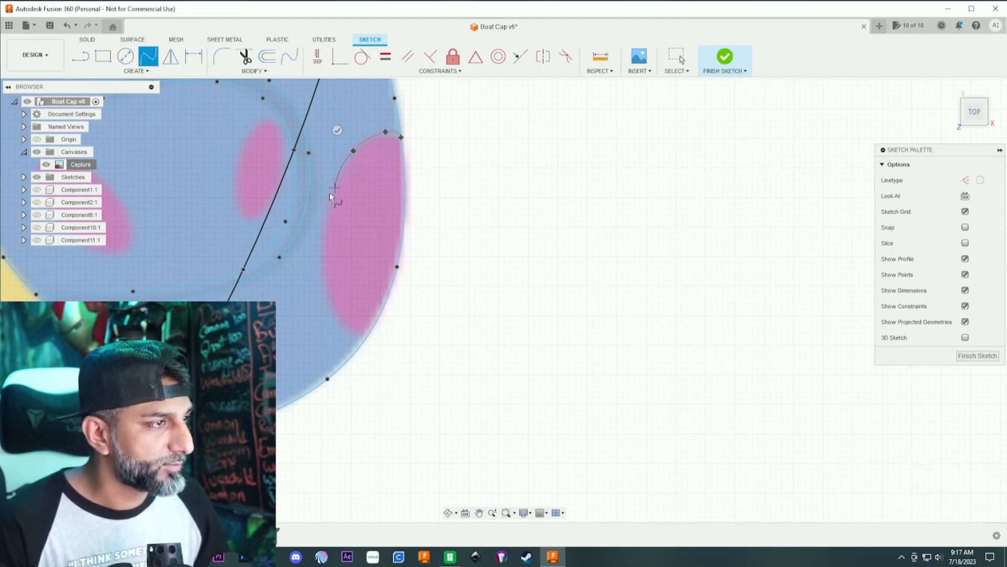
left_click(322, 278)
left_click(343, 322)
left_click(366, 337)
left_click(361, 362)
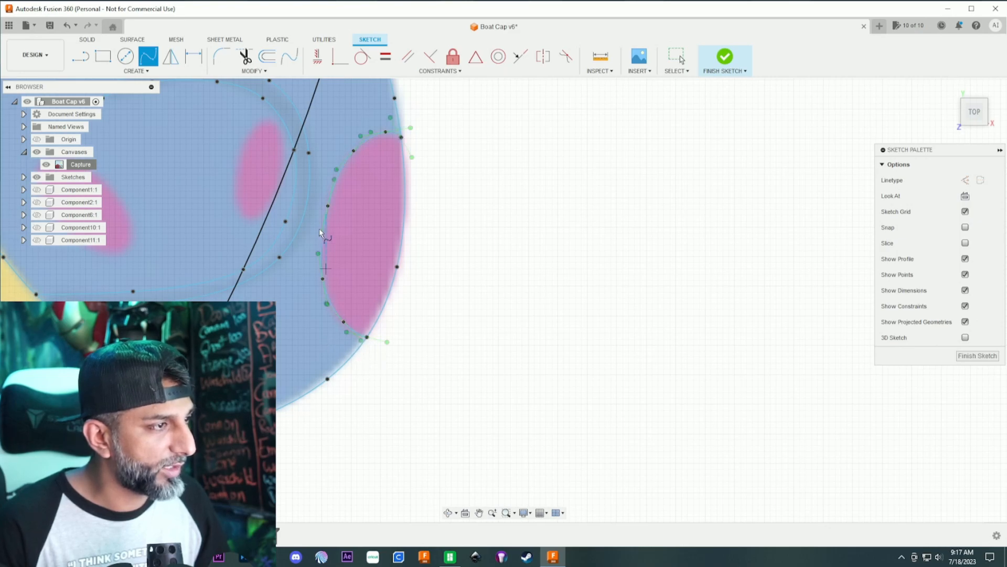
- Trace the narrow upright oval spot inside the curl, beside the large edge spot, with a closed fit point spline
middle_click_drag(236, 139, 369, 217)
scroll(347, 195, "up", 3)
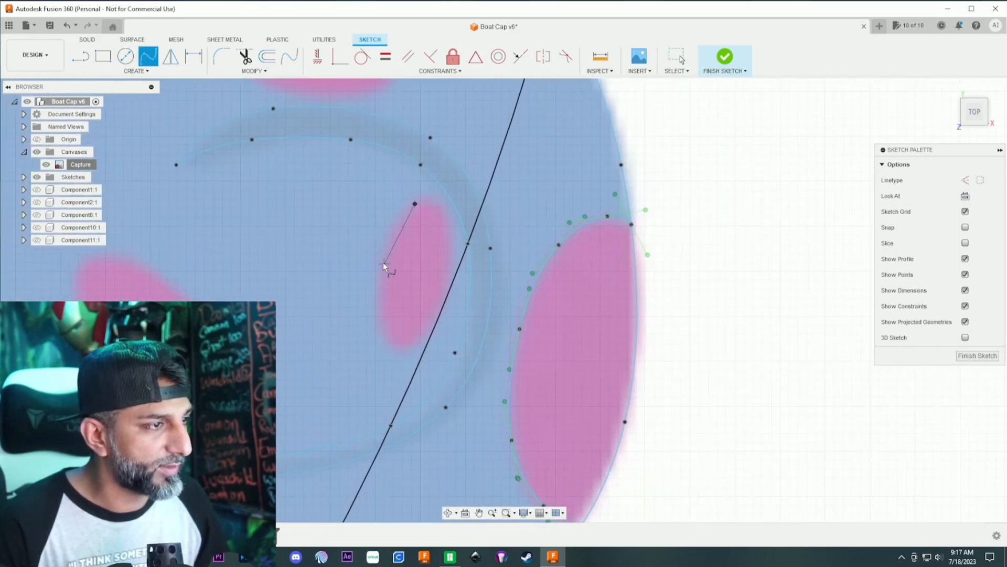
left_click(415, 345)
left_click(452, 256)
left_click(444, 213)
left_click(415, 203)
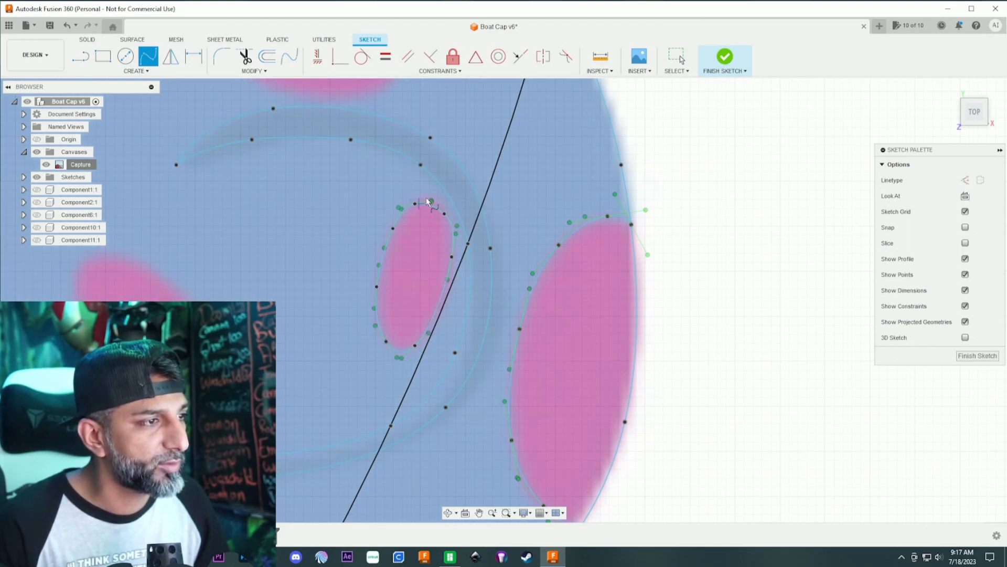
- Try to trace the tilted oval spot on the curl's inner side with a closed fit point spline
middle_click_drag(300, 281, 459, 261)
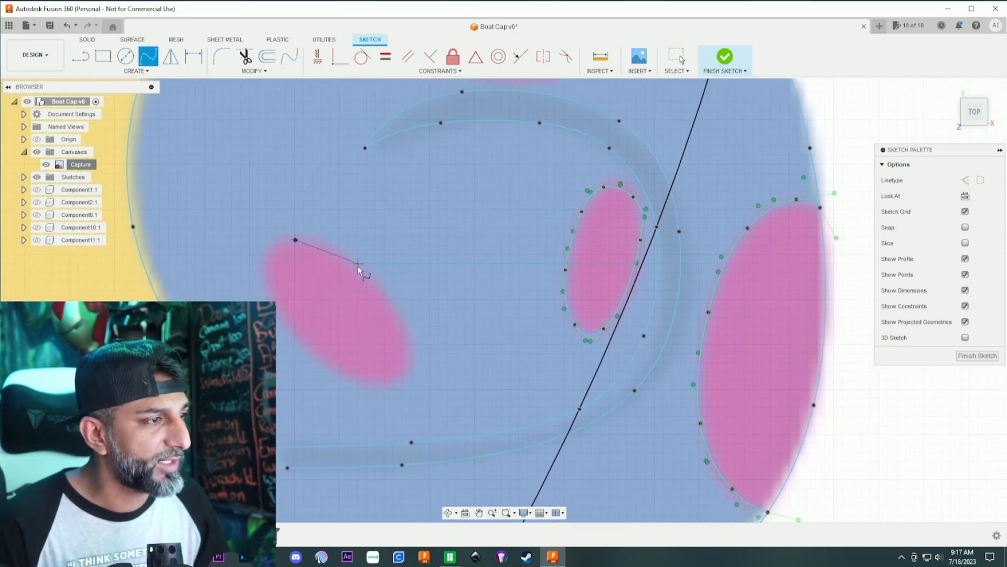
left_click(322, 239)
left_click(361, 270)
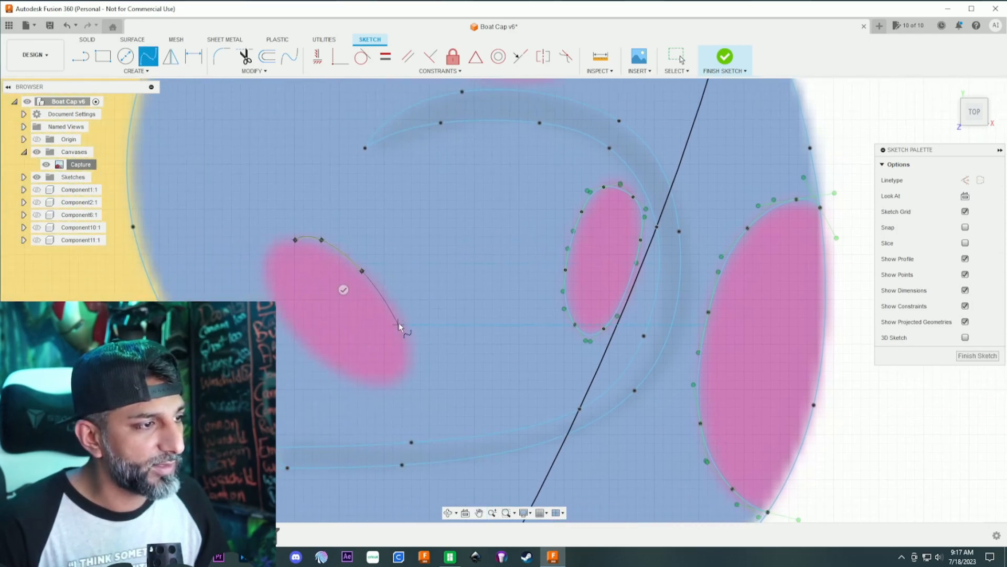
left_click(296, 335)
left_click(263, 275)
left_click(295, 239)
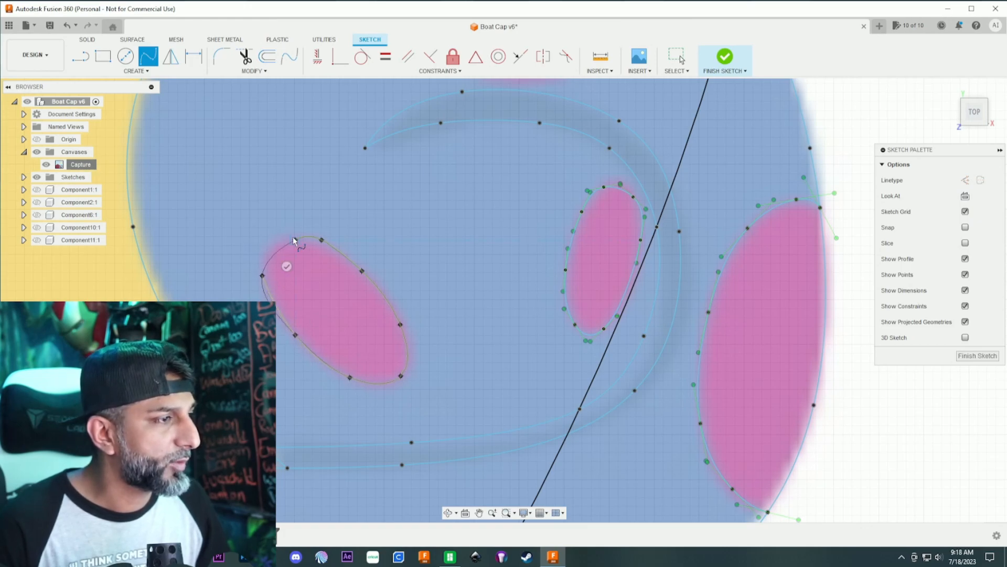
left_click(274, 240)
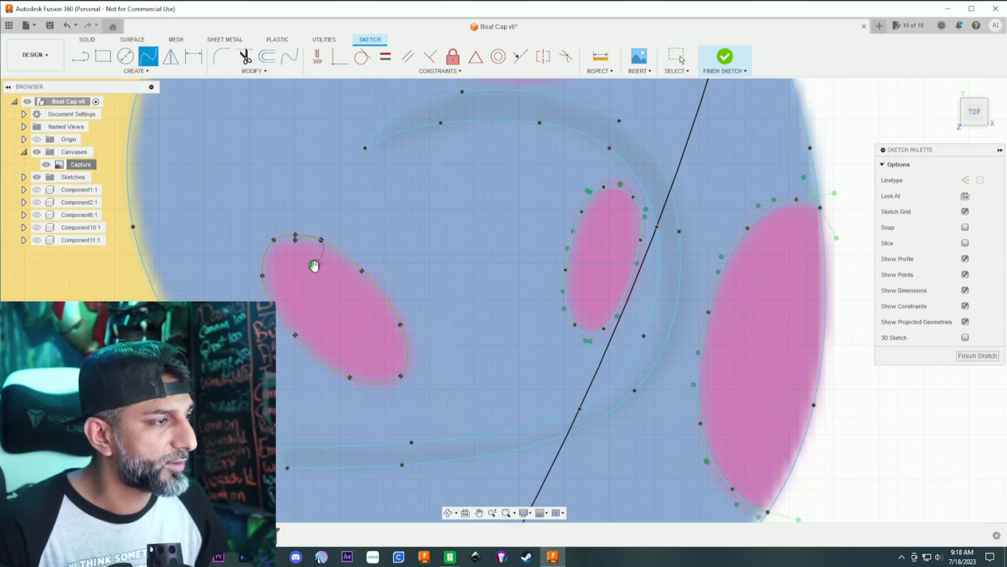
- Trim the overlapping spline around the tilted oval spot
scroll(316, 250, "up", 10)
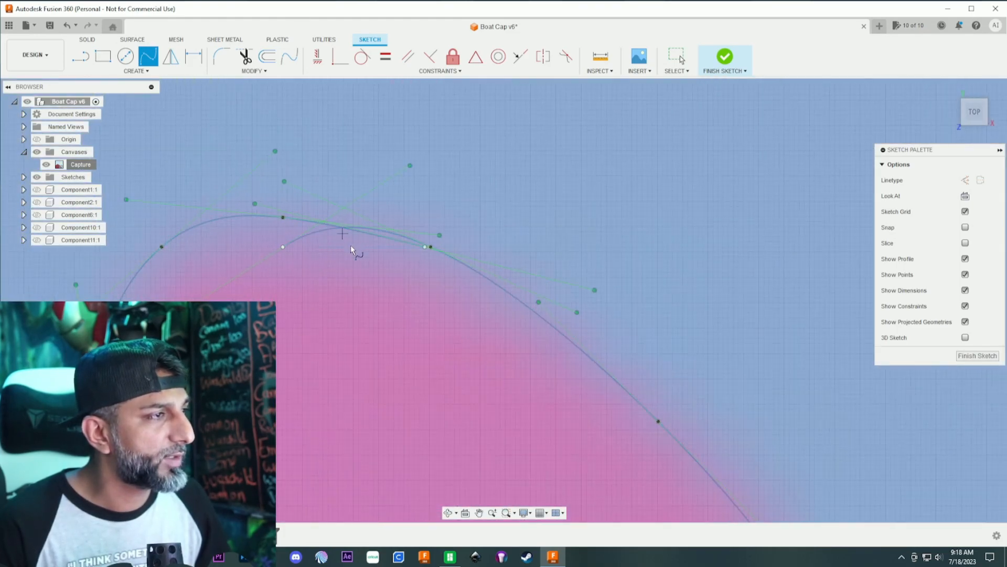
left_click(244, 55)
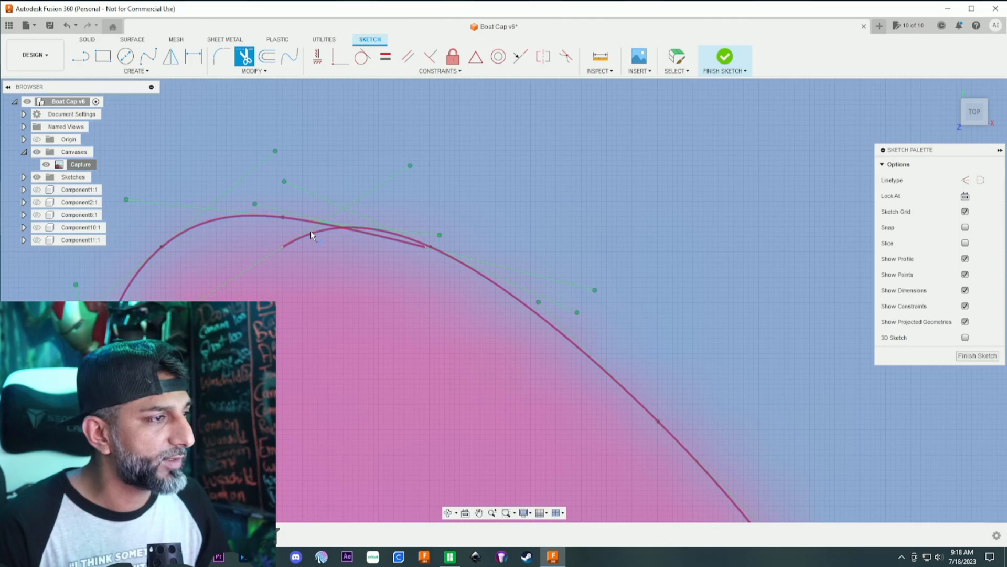
scroll(321, 244, "up", 2)
scroll(321, 243, "down", 2)
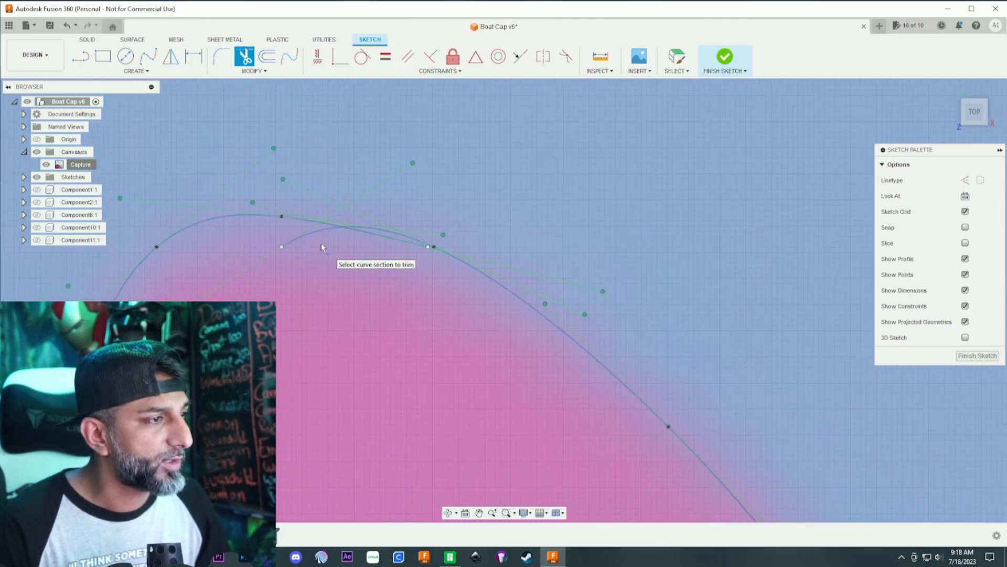
left_click(313, 233)
scroll(336, 241, "down", 4)
scroll(329, 238, "down", 4)
- Retrace the tilted oval spot with a new fit point spline closed at its starting point
left_click(149, 56)
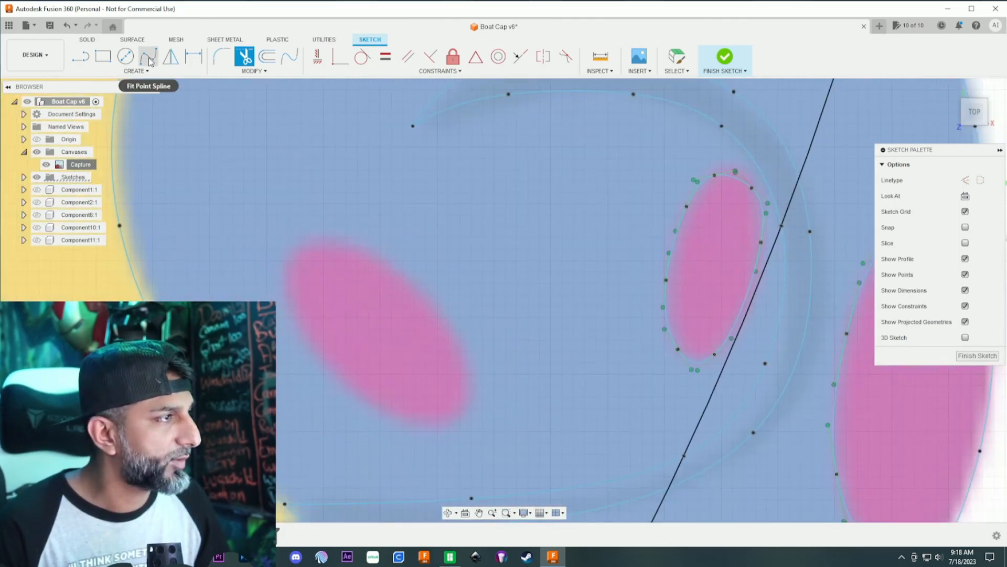
left_click(344, 241)
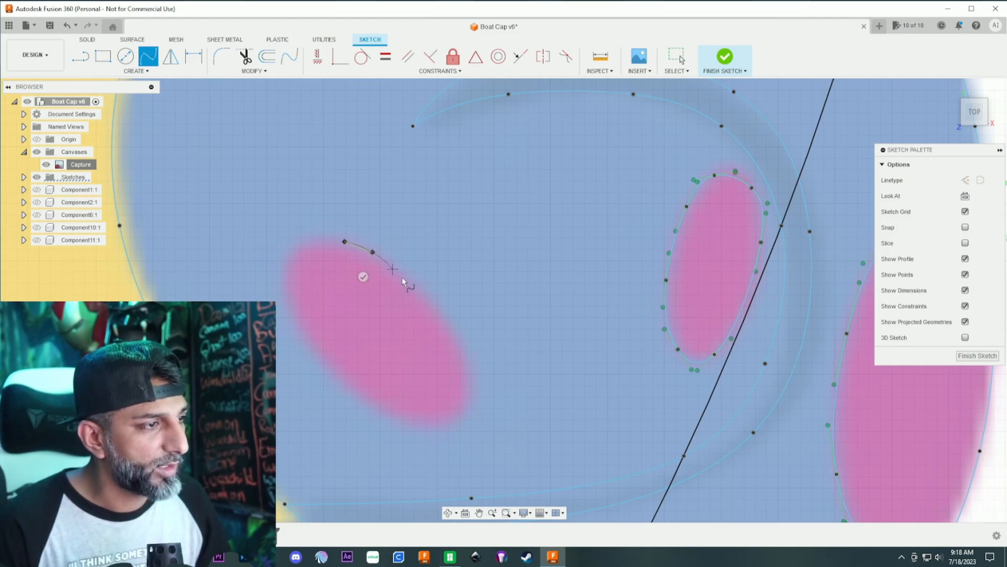
left_click(444, 327)
left_click(464, 376)
left_click(459, 414)
left_click(389, 418)
left_click(310, 349)
left_click(284, 278)
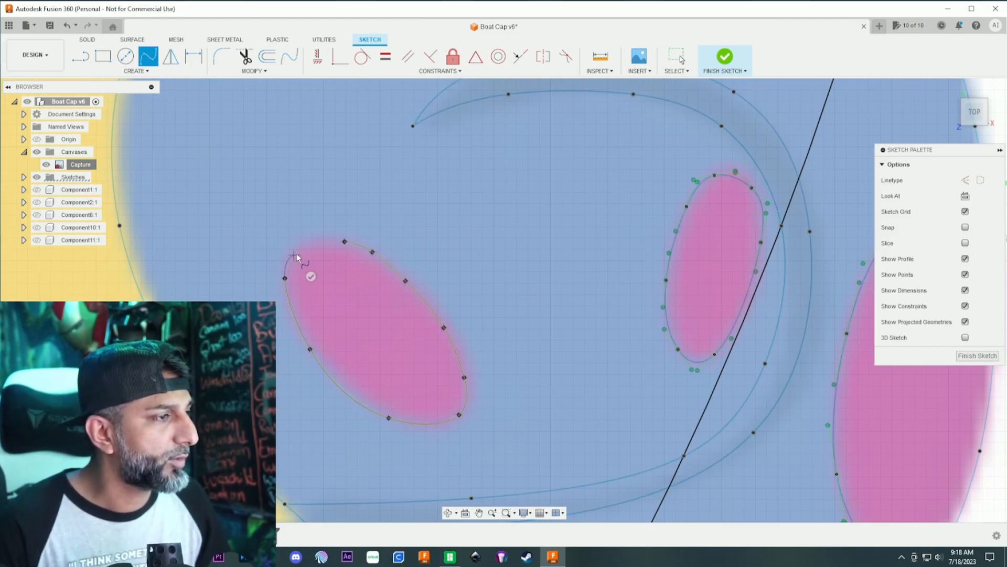
left_click(303, 242)
left_click(345, 242)
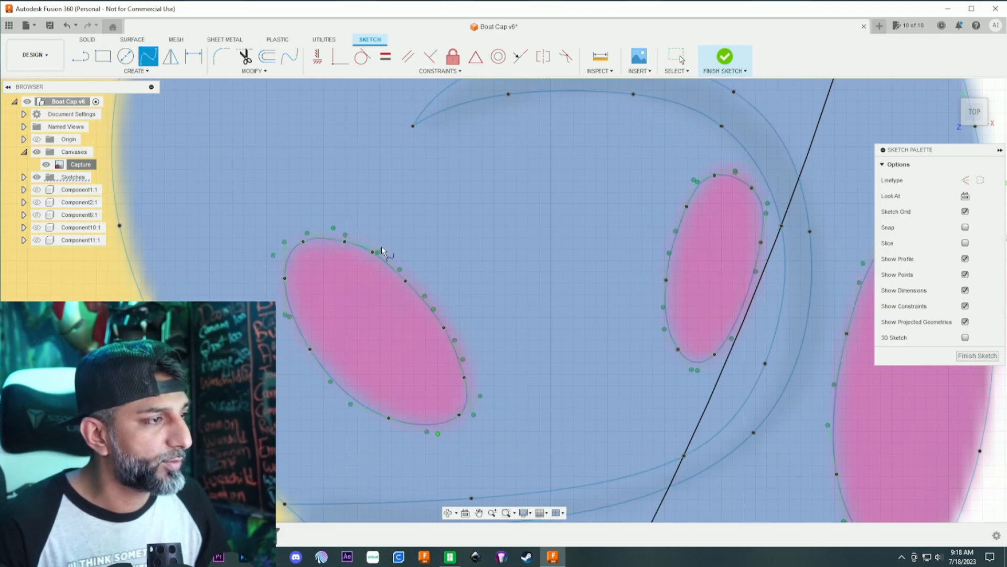
- Trace the flat oval spot in the upper part of the curl with a closed fit point spline
scroll(491, 213, "down", 5)
middle_click_drag(508, 113, 473, 307)
scroll(473, 307, "up", 3)
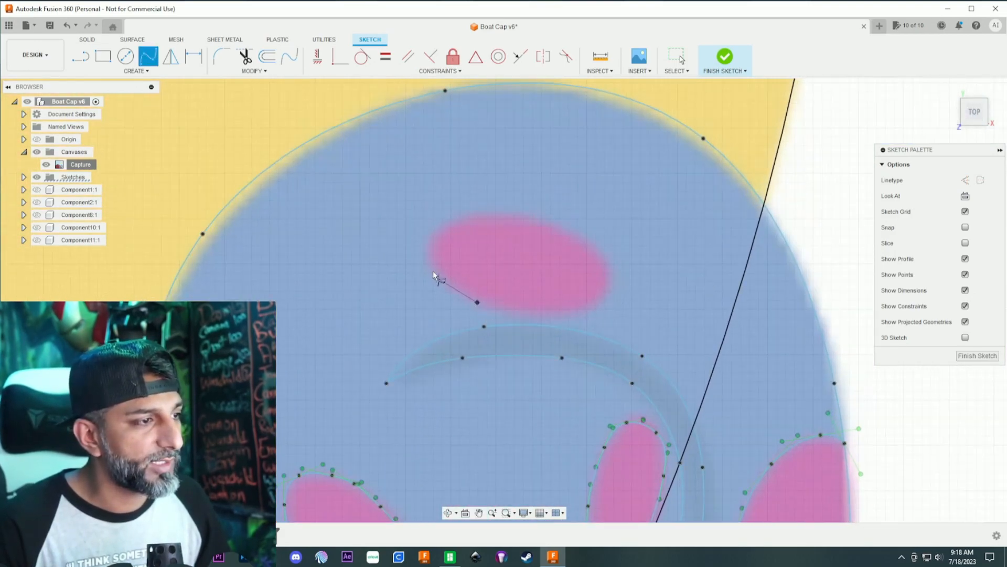
left_click(436, 232)
left_click(572, 232)
left_click(606, 274)
left_click(589, 309)
left_click(525, 315)
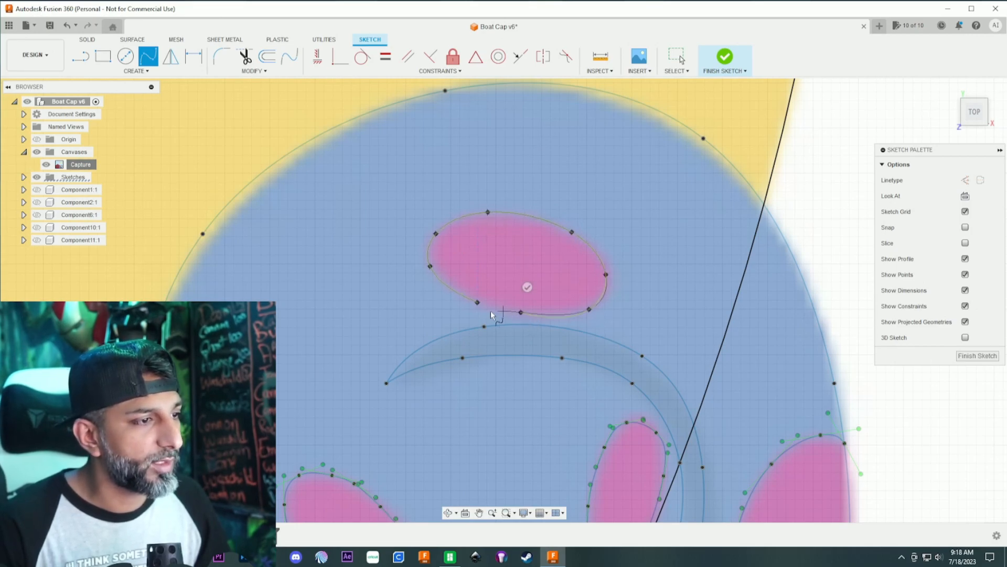
left_click(477, 303)
scroll(544, 294, "down", 2)
middle_click_drag(531, 443, 495, 266)
scroll(495, 266, "down", 3)
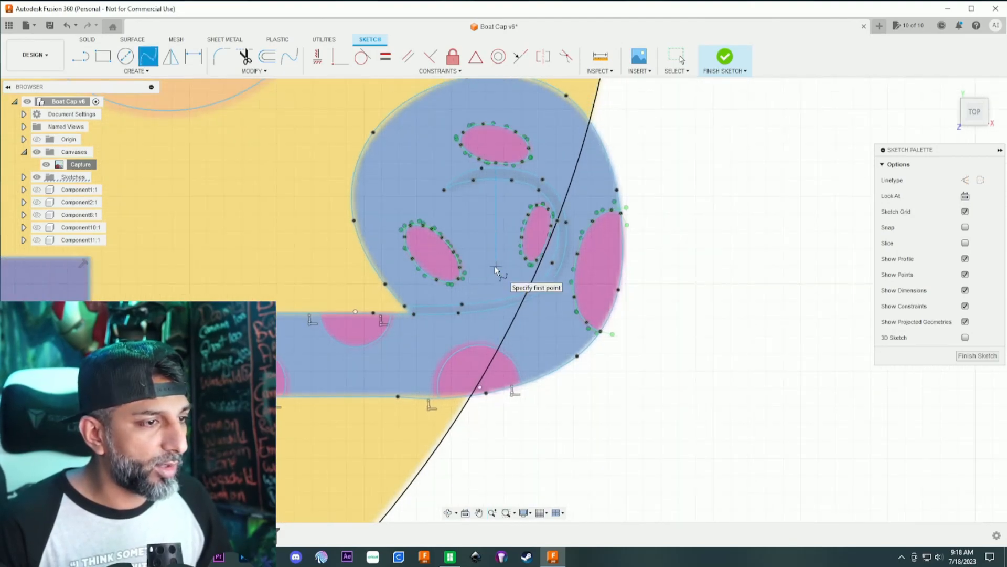
scroll(496, 266, "down", 2)
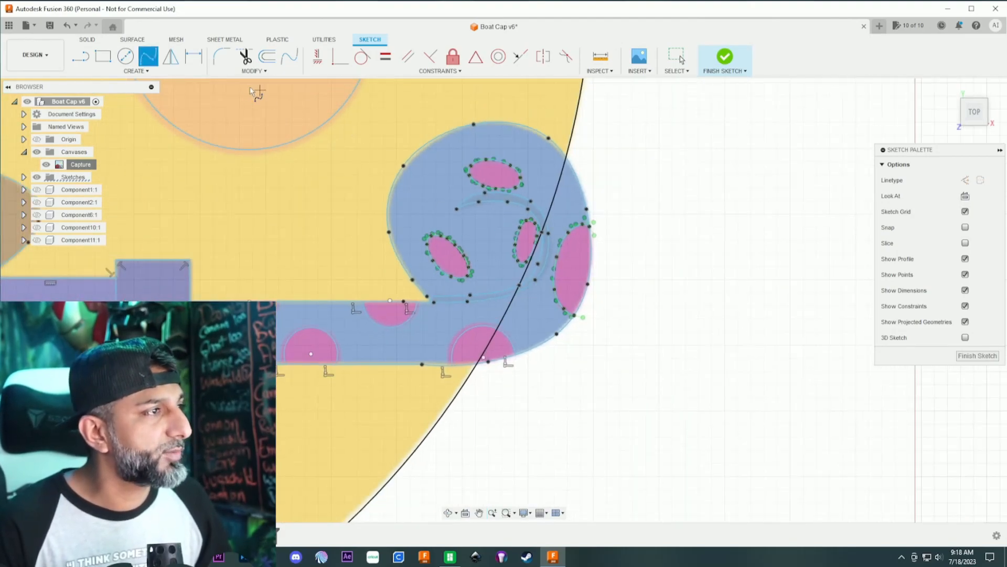
left_click(244, 57)
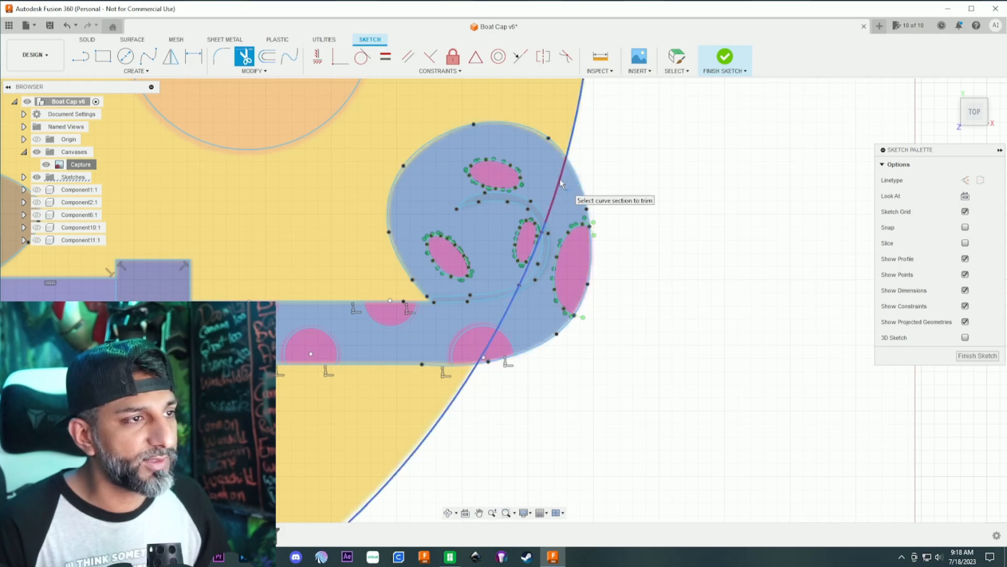
scroll(561, 183, "down", 10)
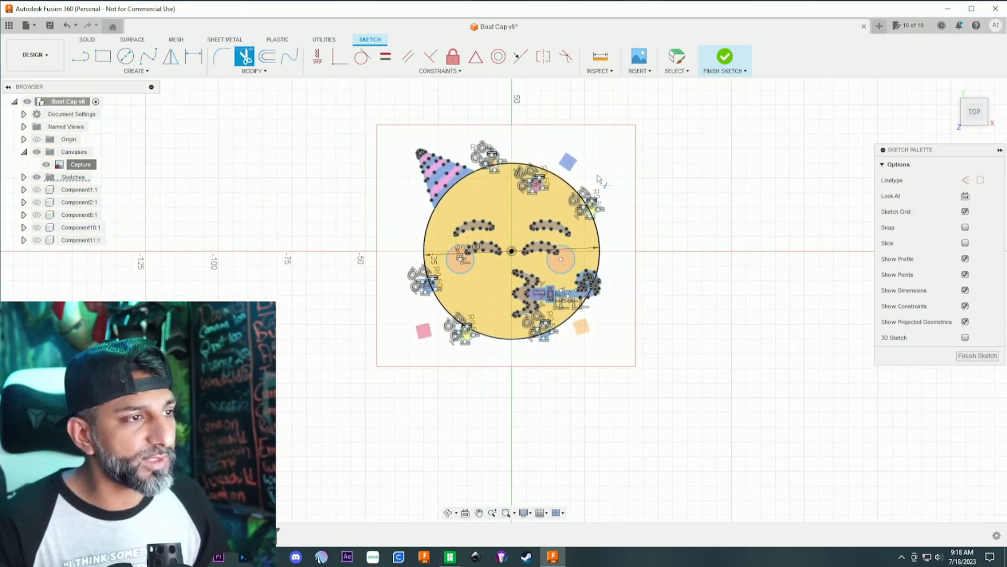
key("Escape")
- Hide the sketch's points, dimensions and constraints to show the traced emoji clearly
left_click(965, 274)
left_click(966, 291)
left_click(966, 306)
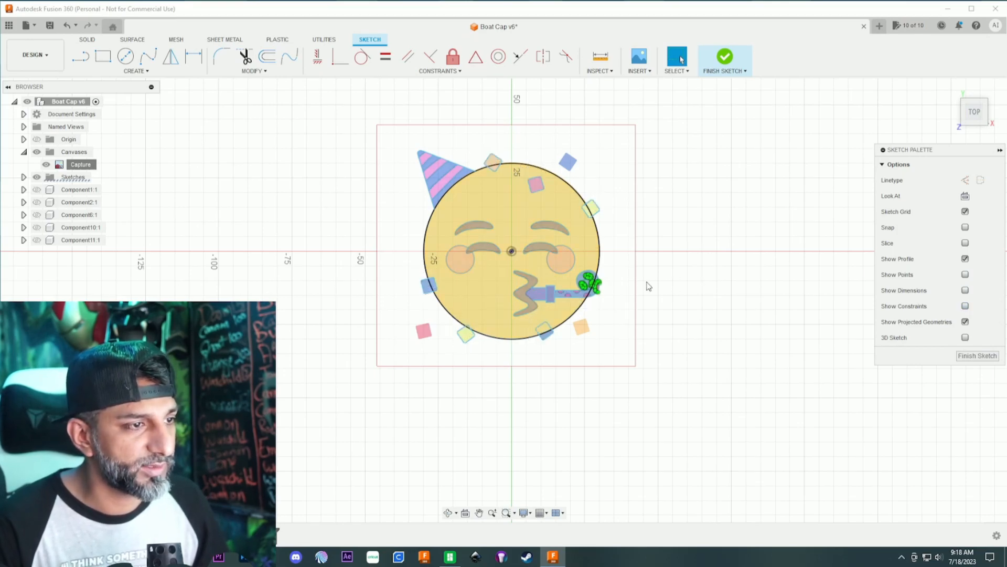
scroll(592, 299, "up", 3)
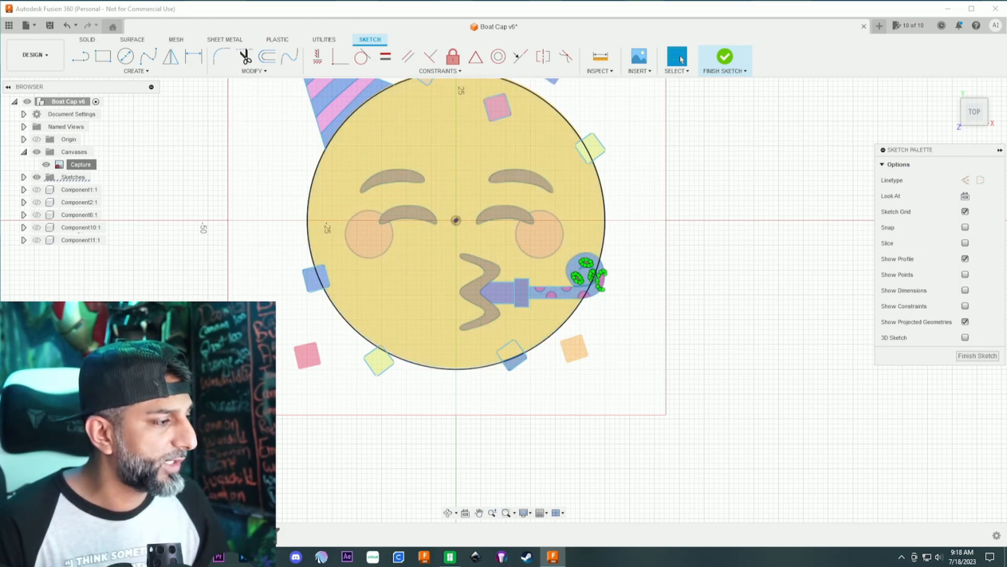
- Switch to the reference image Capture.PNG, examine the emoji's elements and colours, and move the image window out of the way
key("super+e")
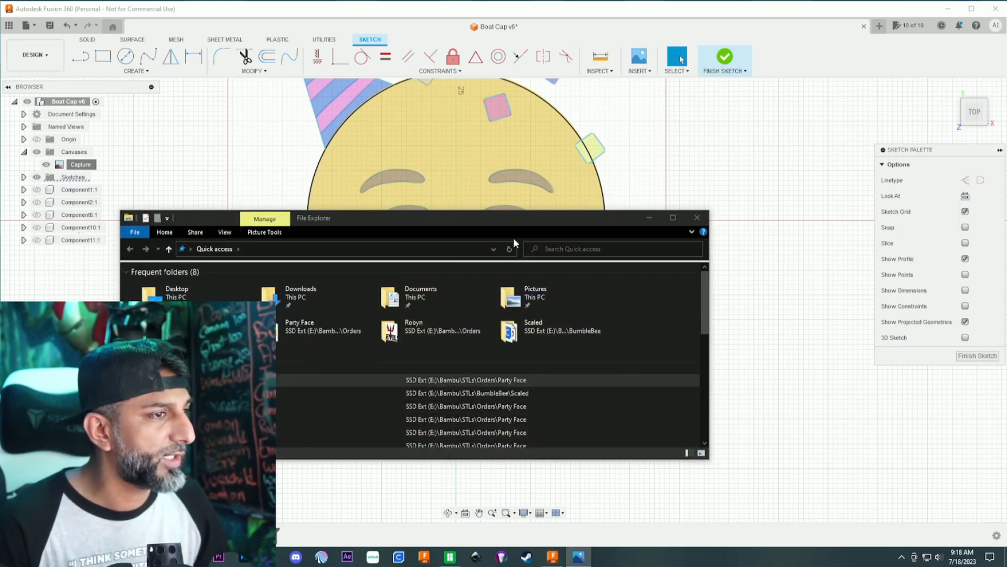
left_click(706, 222)
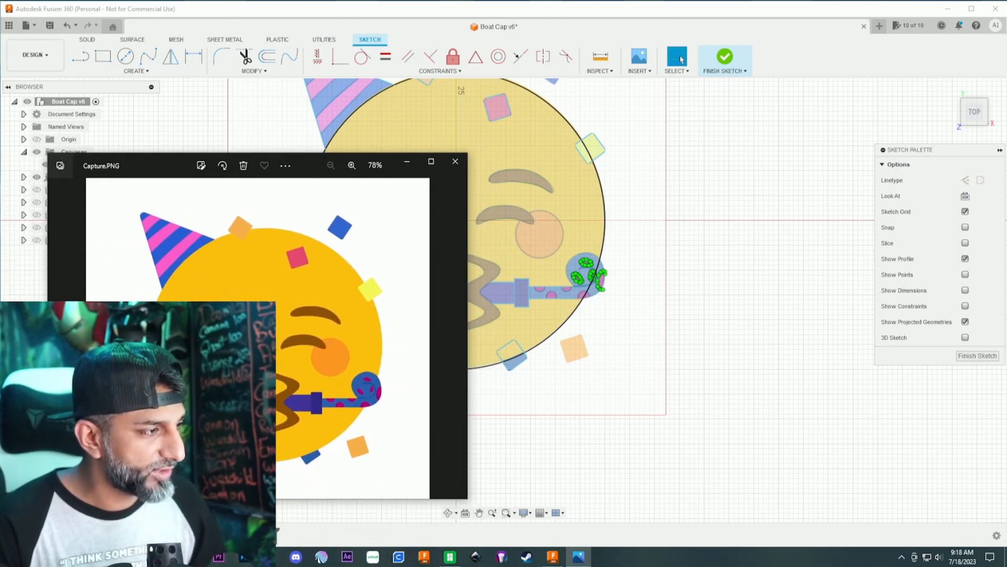
left_click_drag(308, 163, 510, 158)
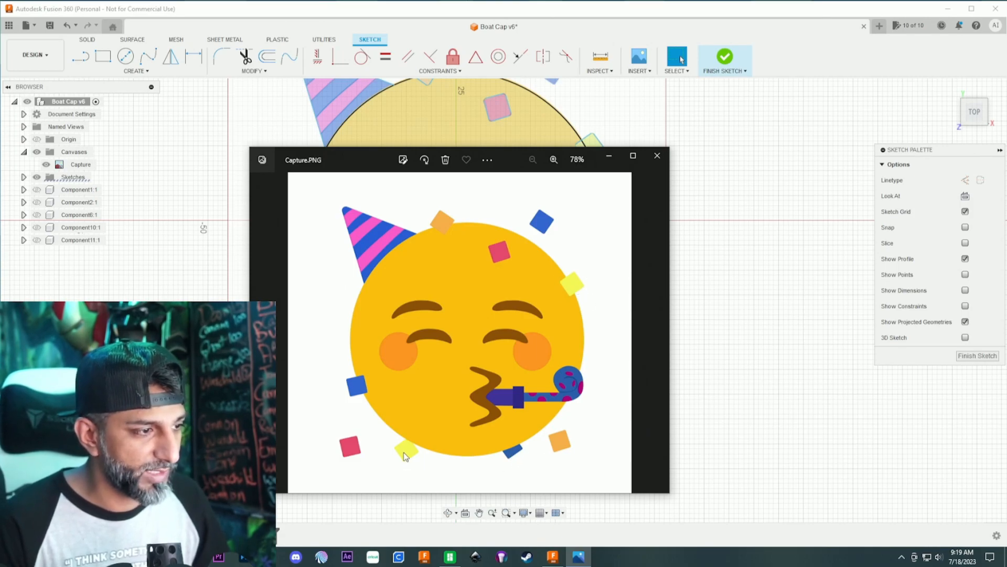
mouse_move(505, 158)
left_mouse_down()
mouse_move(459, 168)
mouse_move(1, 114)
mouse_move(34, 120)
mouse_move(76, 97)
mouse_move(0, 37)
mouse_move(0, 48)
left_mouse_up()
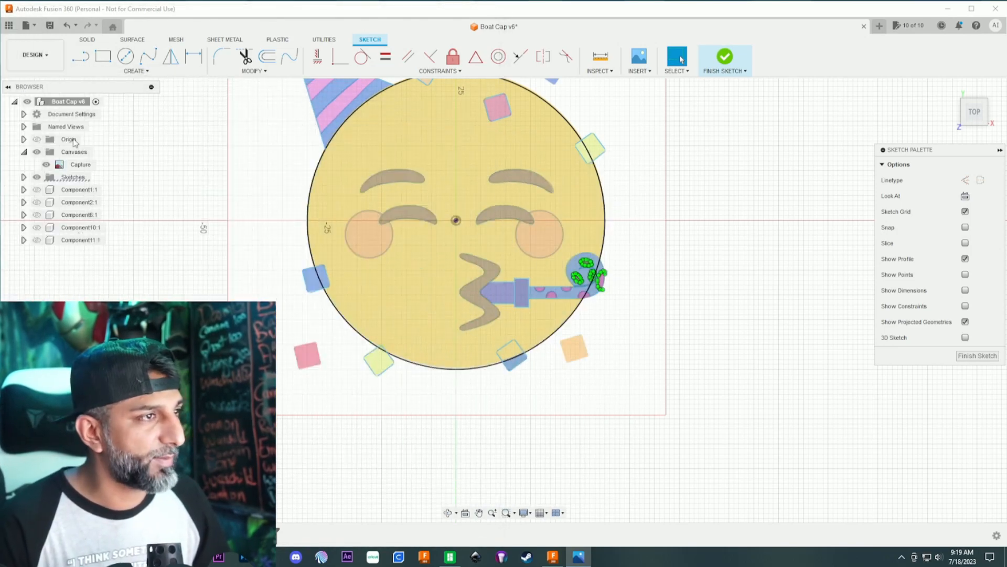
- Trim away the edges of the lower-right blue confetti square that lie inside the face circle
left_click(244, 56)
scroll(504, 367, "up", 3)
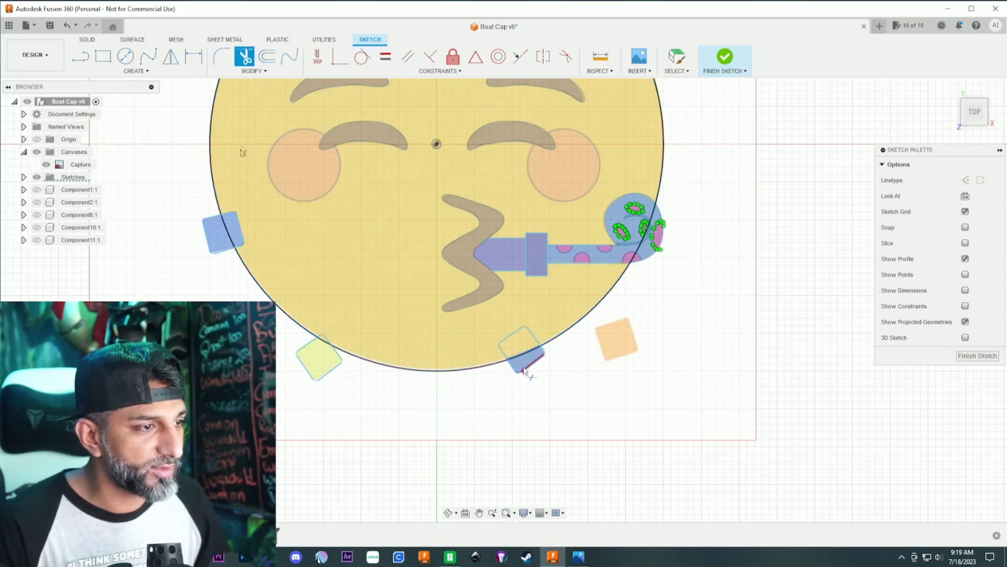
left_click(501, 354)
left_click(506, 342)
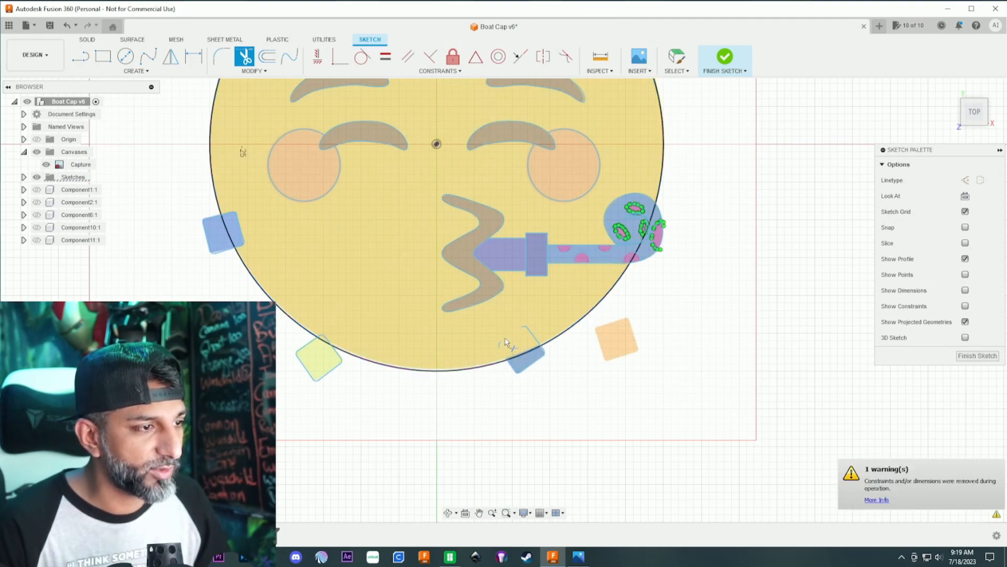
left_click(534, 336)
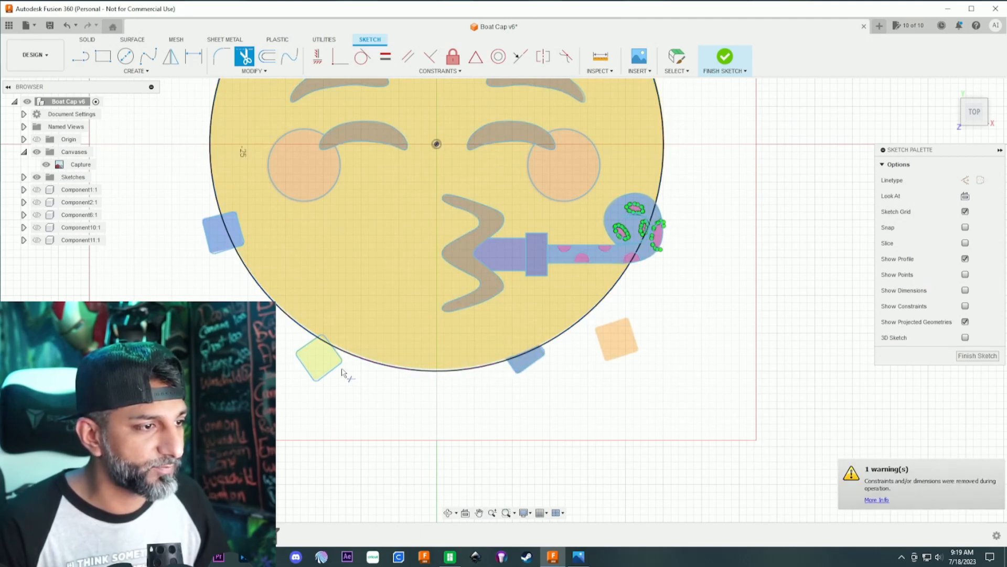
- Trim the face circle's arcs crossing the lower-left yellow confetti square and the left blue confetti square
scroll(324, 338, "up", 3)
left_click(324, 338)
scroll(328, 325, "down", 3)
middle_click_drag(345, 275, 449, 406)
scroll(369, 318, "up", 1)
scroll(367, 316, "down", 4)
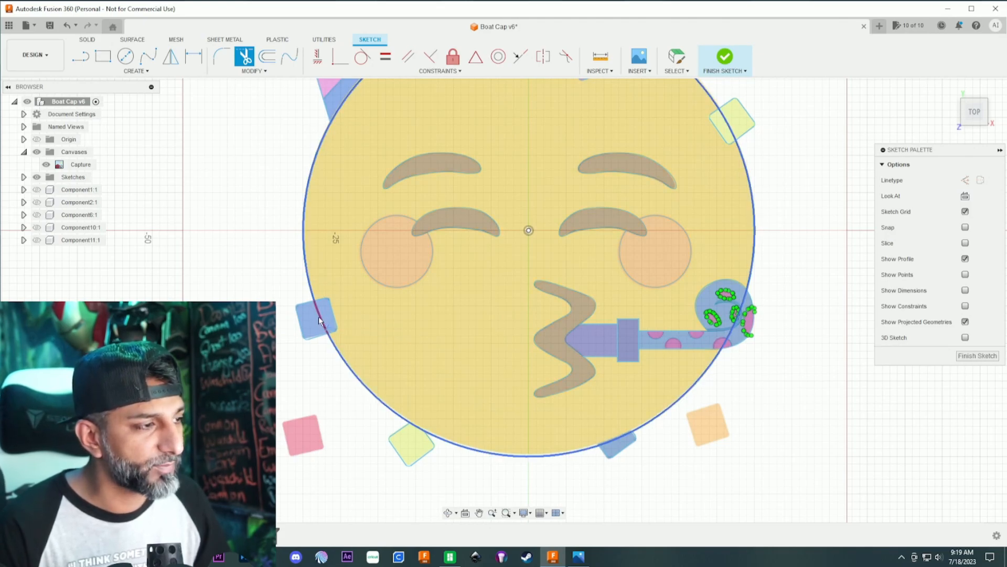
scroll(317, 320, "down", 2)
scroll(322, 317, "up", 4)
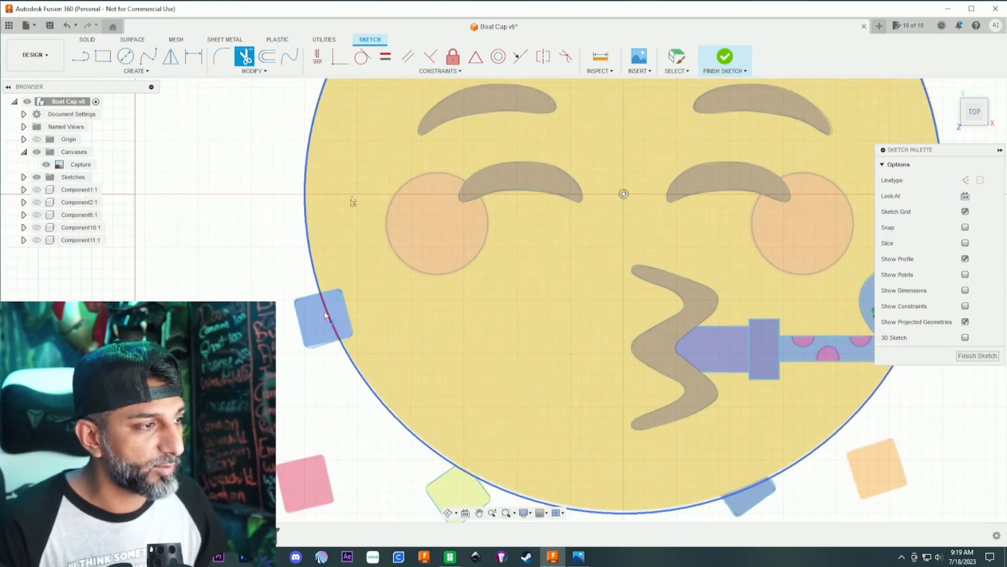
left_click(326, 316)
- Trim the face circle's arcs crossing the upper orange confetti square and the upper-right yellow confetti square
scroll(325, 315, "down", 1)
scroll(414, 257, "down", 2)
middle_click_drag(418, 248, 384, 373)
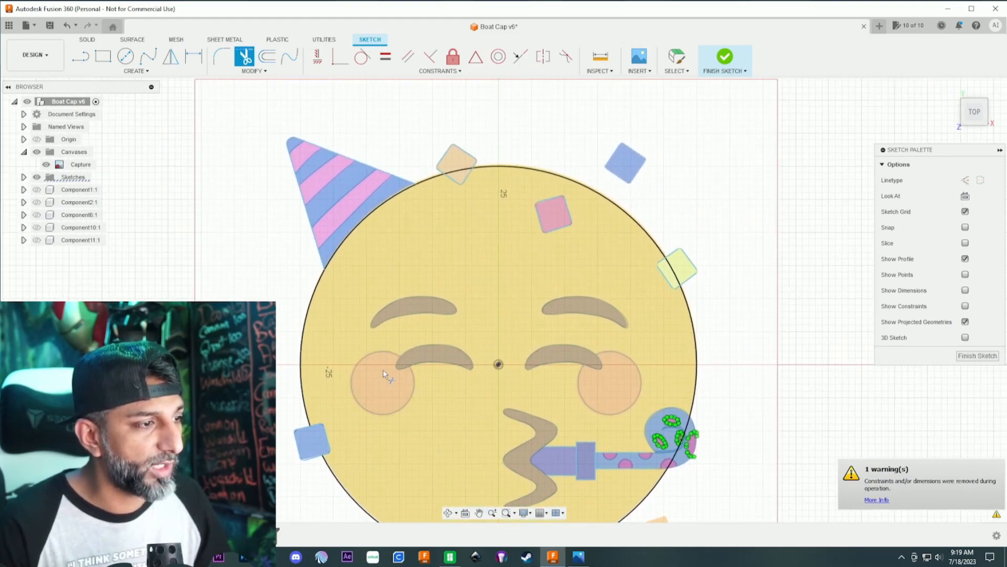
middle_click_drag(454, 236, 423, 341)
scroll(426, 278, "up", 3)
left_click(430, 275)
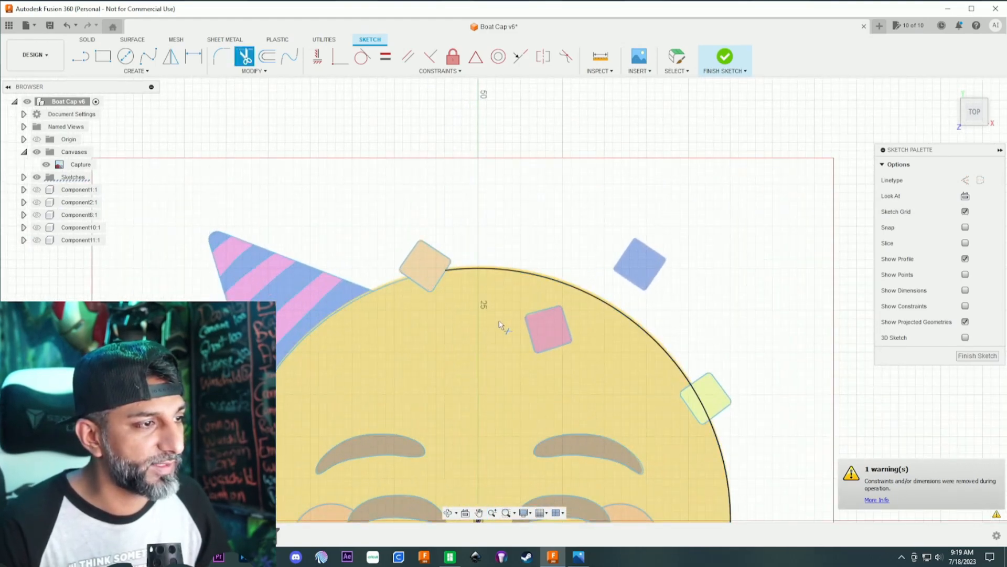
scroll(494, 325, "down", 1)
left_click(681, 394)
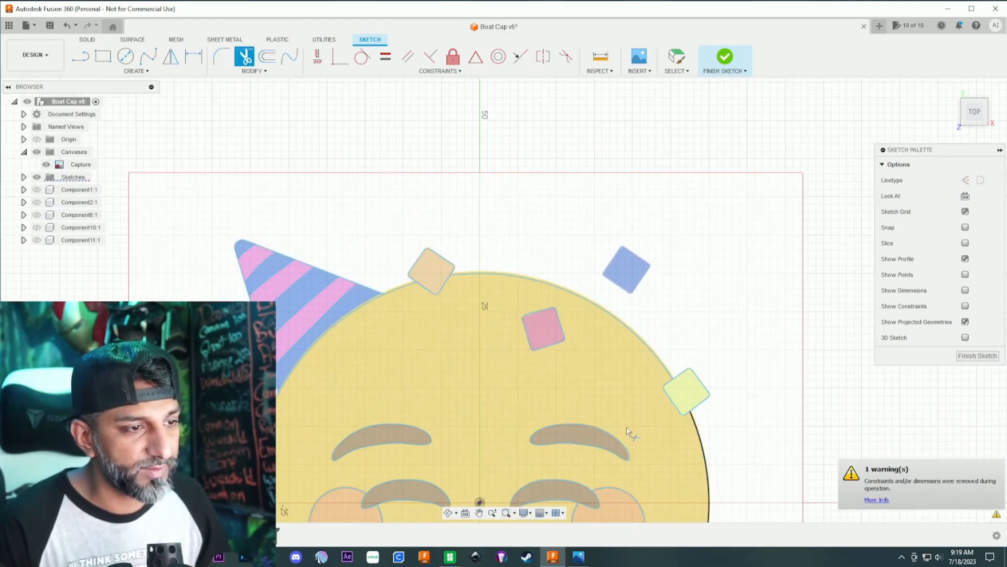
- Trim all segments of the face circle that run through the party blower's curl, tube and spots
scroll(627, 429, "down", 3)
middle_click_drag(627, 431, 596, 306)
middle_click_drag(610, 373, 605, 336)
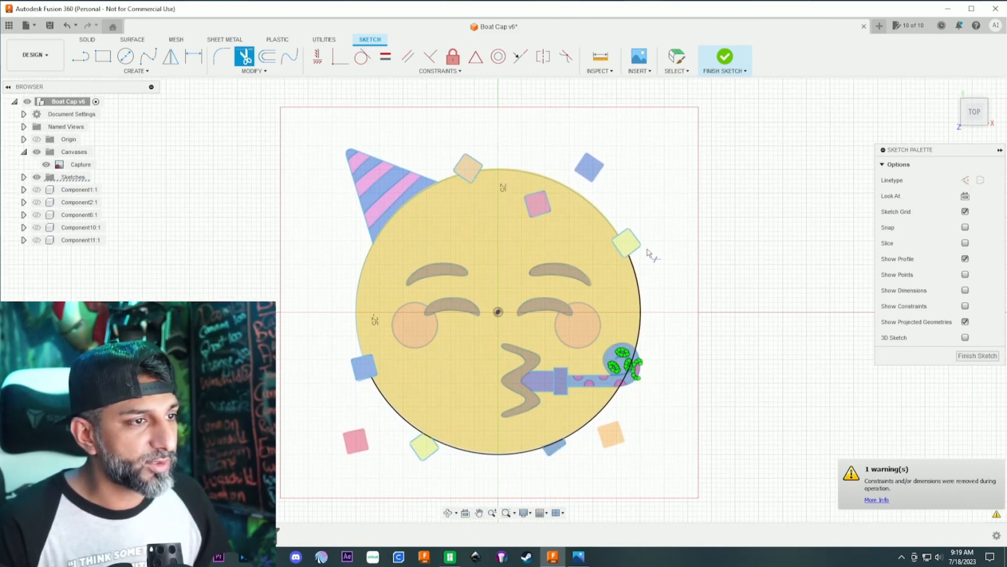
scroll(656, 373, "up", 2)
scroll(655, 374, "up", 3)
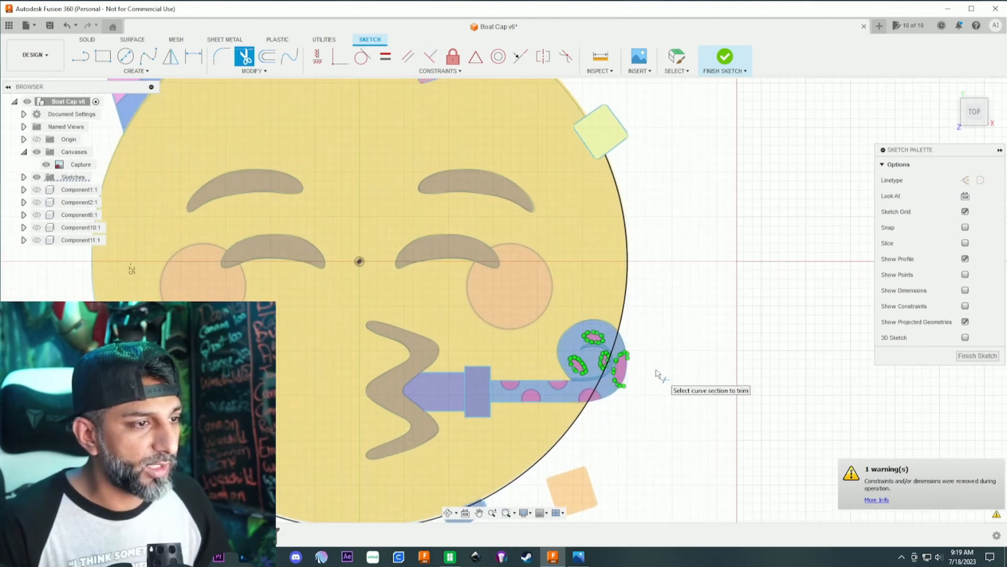
middle_click_drag(647, 393, 644, 261)
scroll(644, 261, "up", 2)
left_click(562, 200)
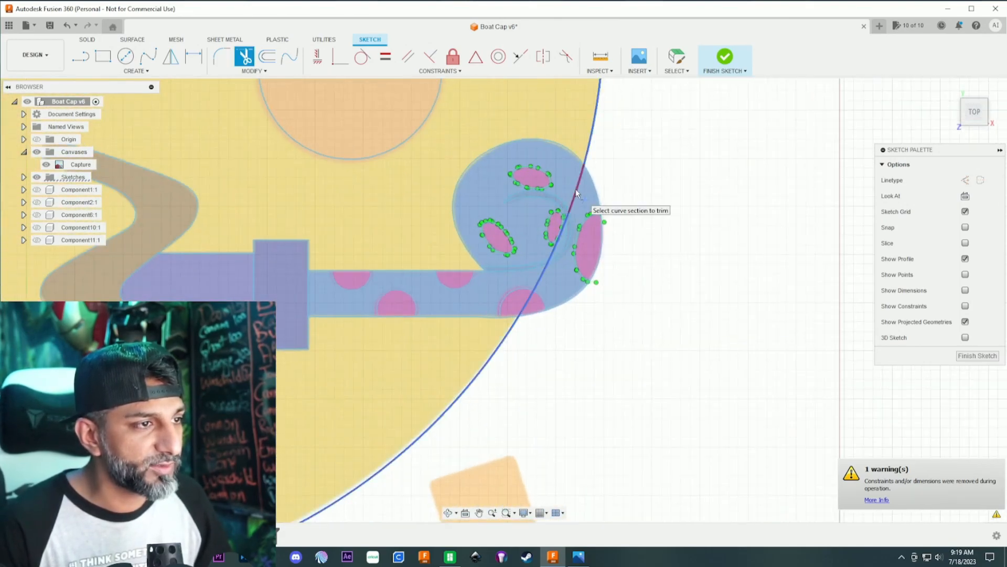
scroll(568, 212, "up", 3)
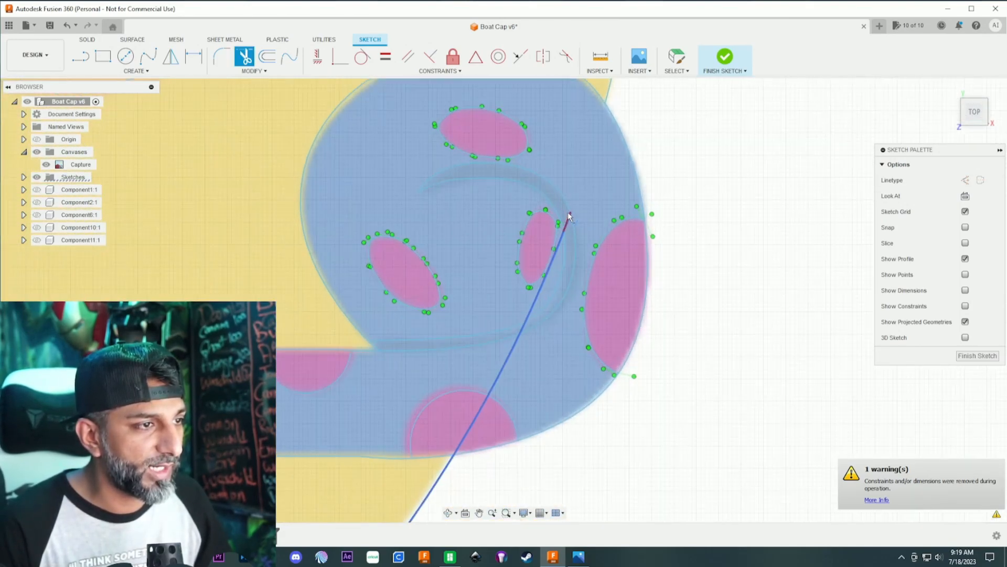
left_click(556, 241)
left_click(509, 357)
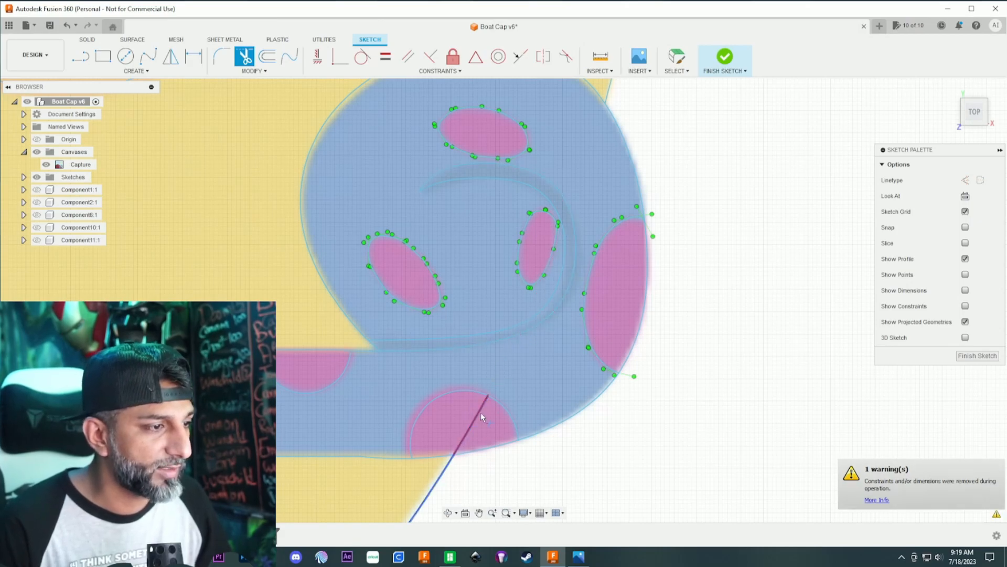
left_click(467, 436)
- Hide the reference canvas to leave only the traced emoji sketch
scroll(533, 450, "down", 2)
scroll(612, 433, "down", 3)
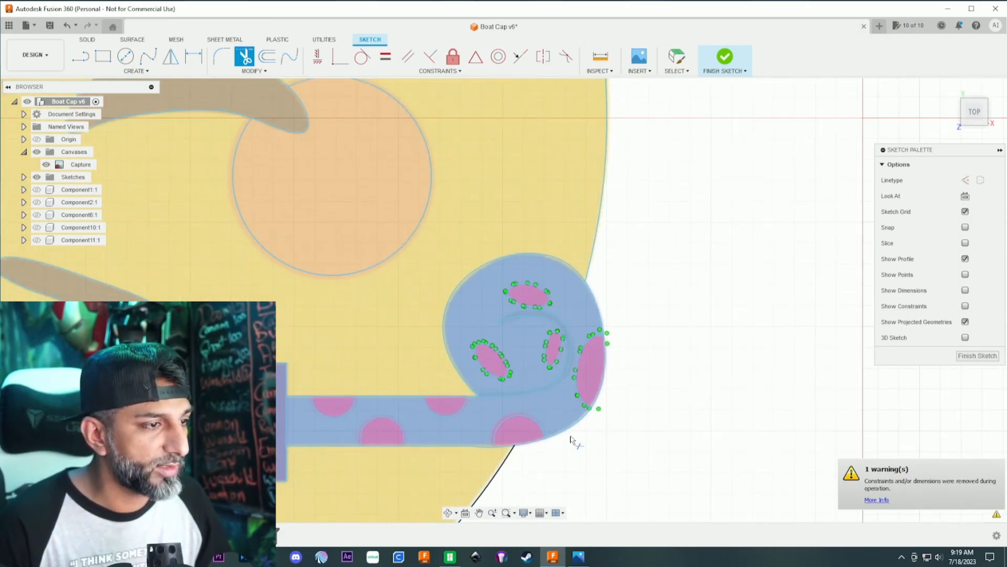
middle_click_drag(513, 467, 553, 318)
scroll(552, 318, "down", 5)
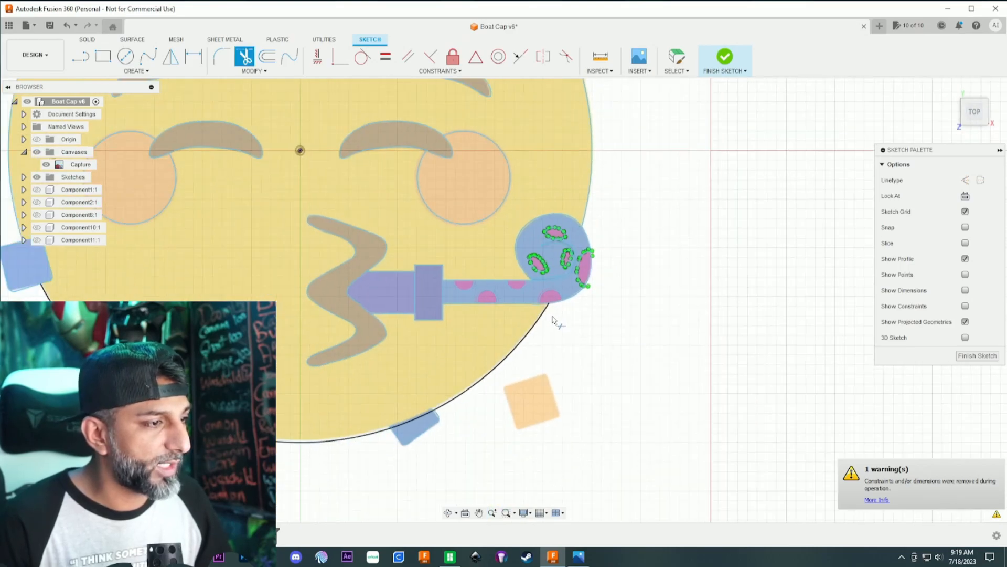
scroll(553, 319, "down", 3)
middle_click_drag(552, 318, 608, 366)
scroll(612, 364, "up", 1)
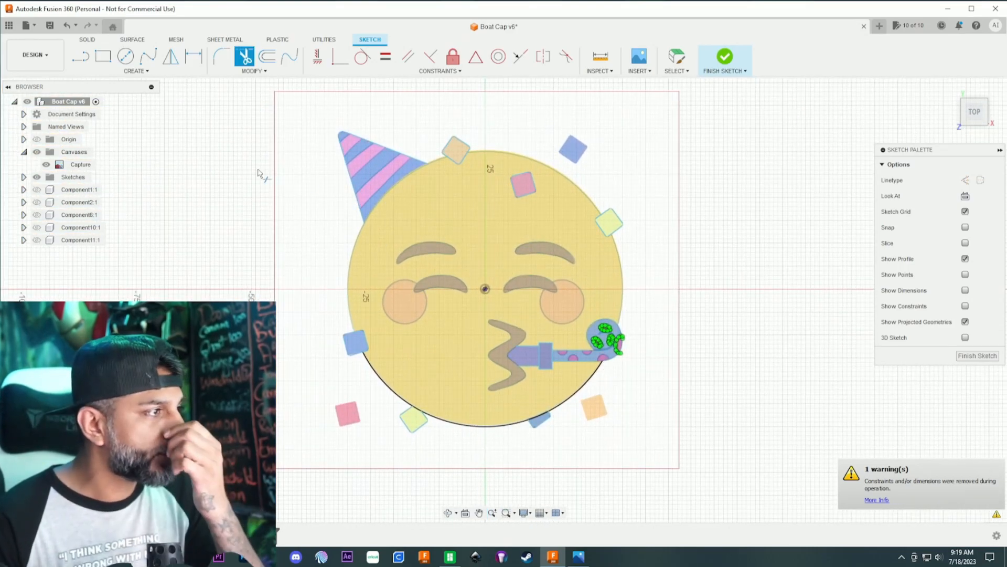
left_click(35, 153)
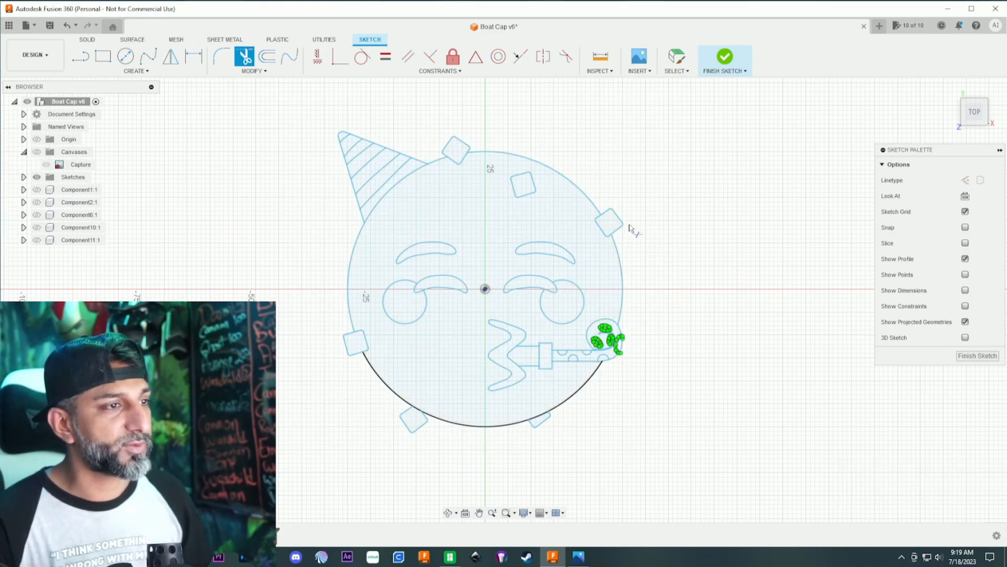
- Apply the Fix constraint to the entire traced emoji sketch with a window selection
scroll(633, 224, "down", 1)
left_click(453, 58)
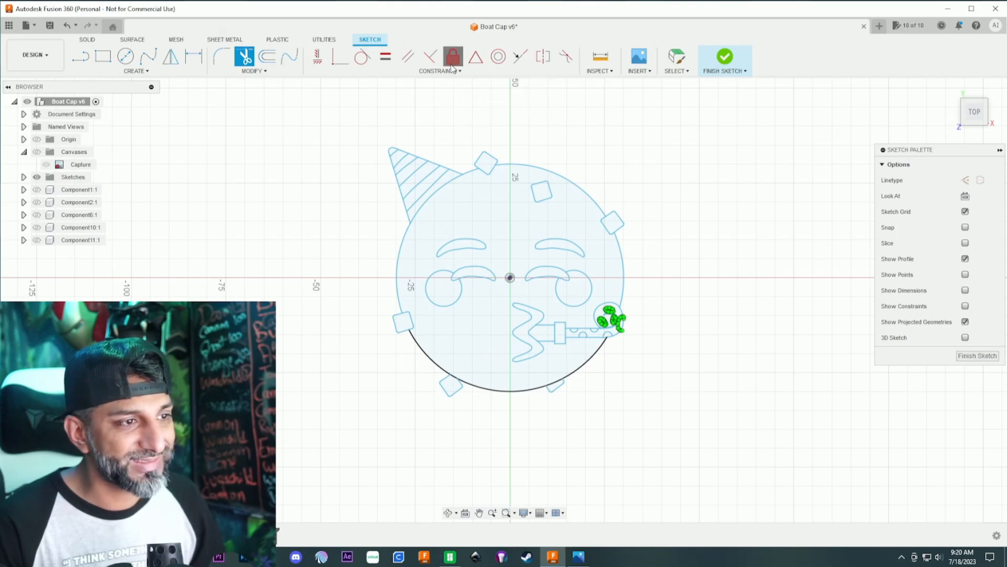
scroll(540, 158, "down", 2)
left_click_drag(381, 111, 744, 366)
scroll(672, 332, "up", 4)
scroll(620, 210, "down", 1)
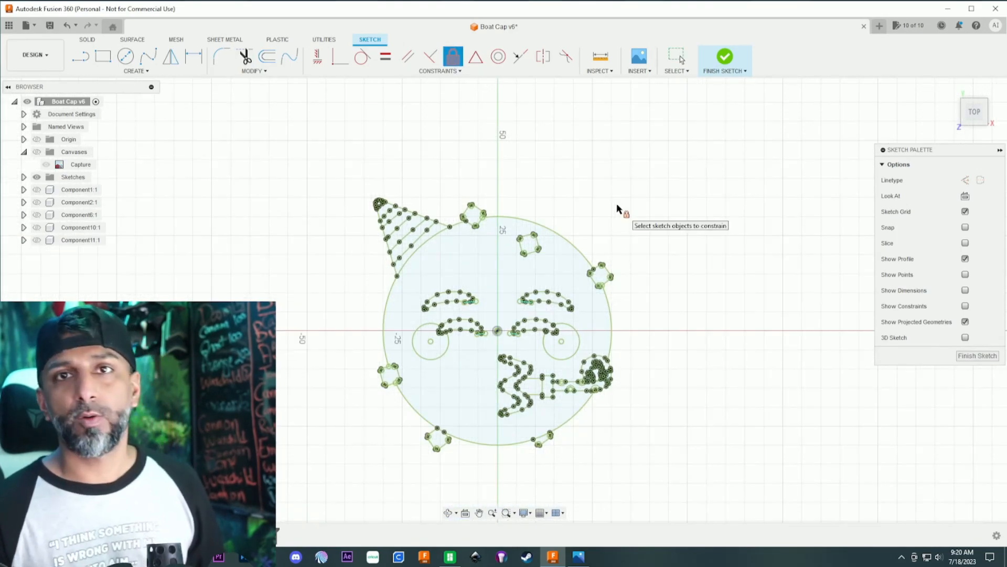
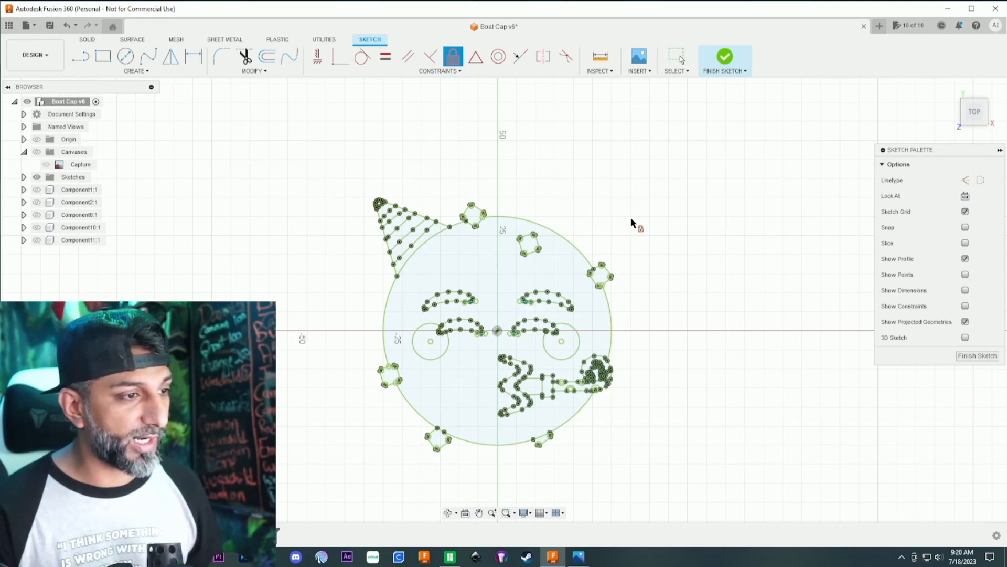
- Finish editing the traced emoji sketch
scroll(631, 216, "down", 2)
scroll(631, 216, "up", 1)
middle_click_drag(632, 216, 634, 150)
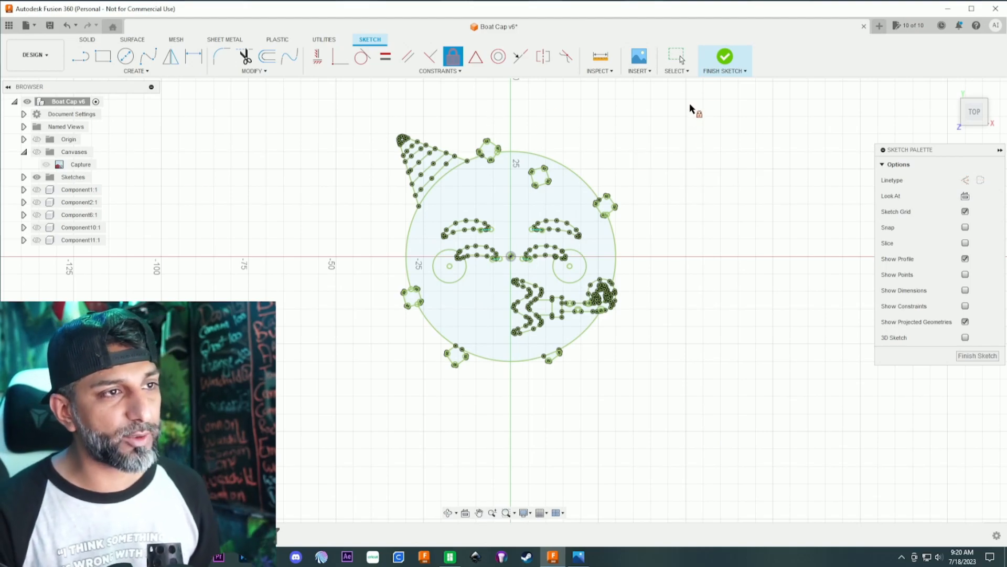
left_click(724, 66)
- Extrude all profiles of the emoji sketch by -5 mm as a new component
left_click_drag(317, 97, 698, 381)
key("e")
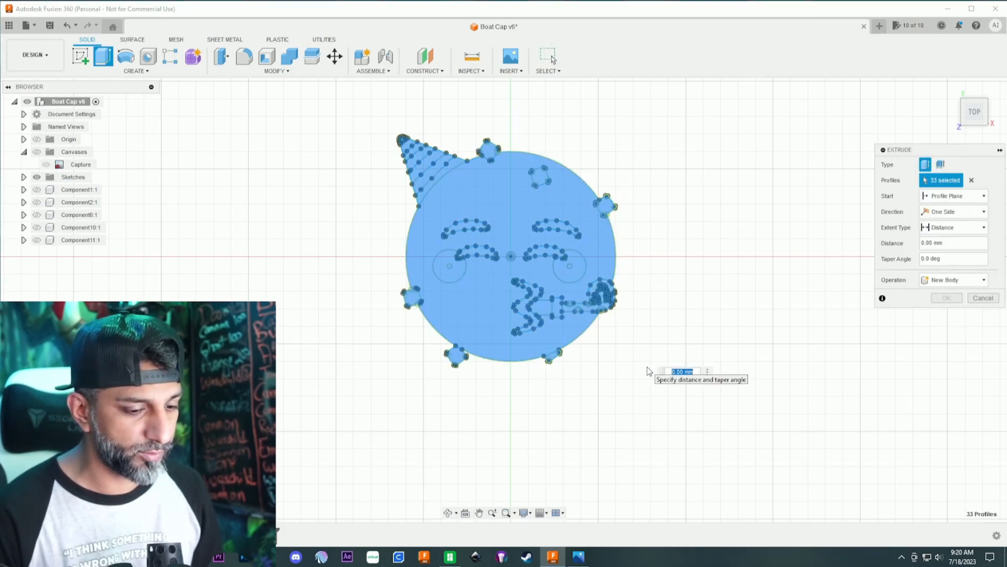
type("-5")
key("Return")
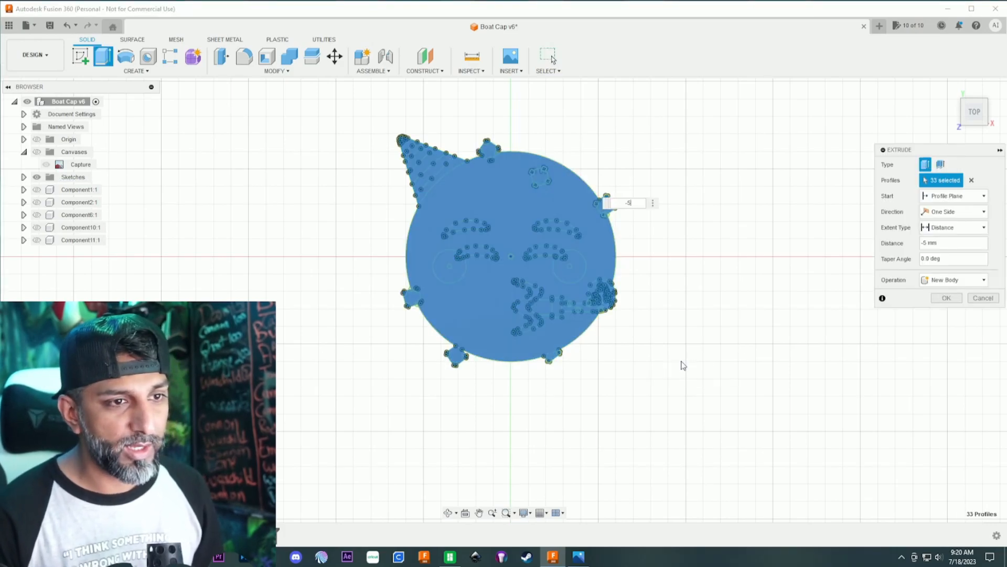
left_click(952, 280)
left_click(944, 336)
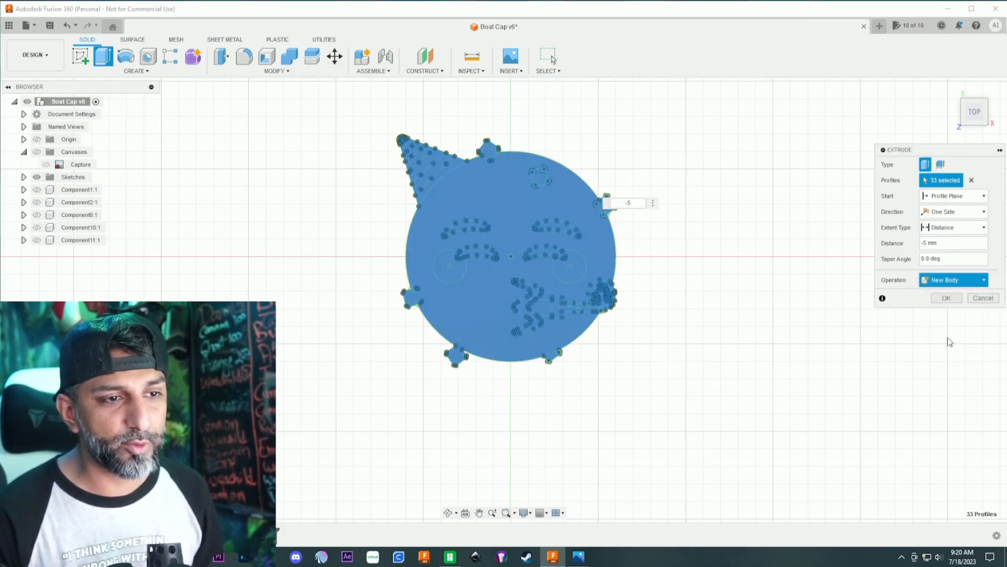
left_click(945, 298)
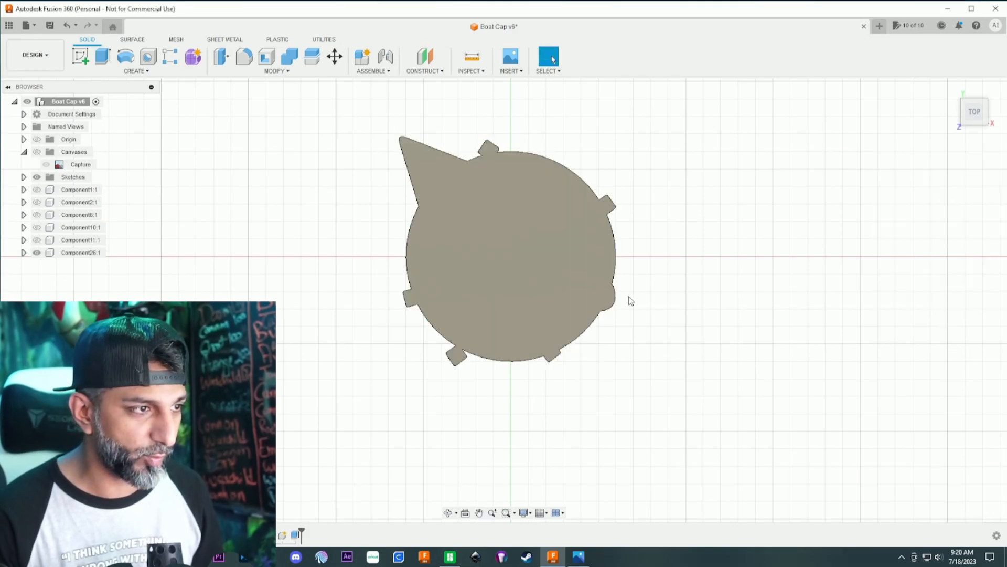
- Show the traced emoji sketch over the extruded component and examine its face and side walls from an angle
left_click(24, 176)
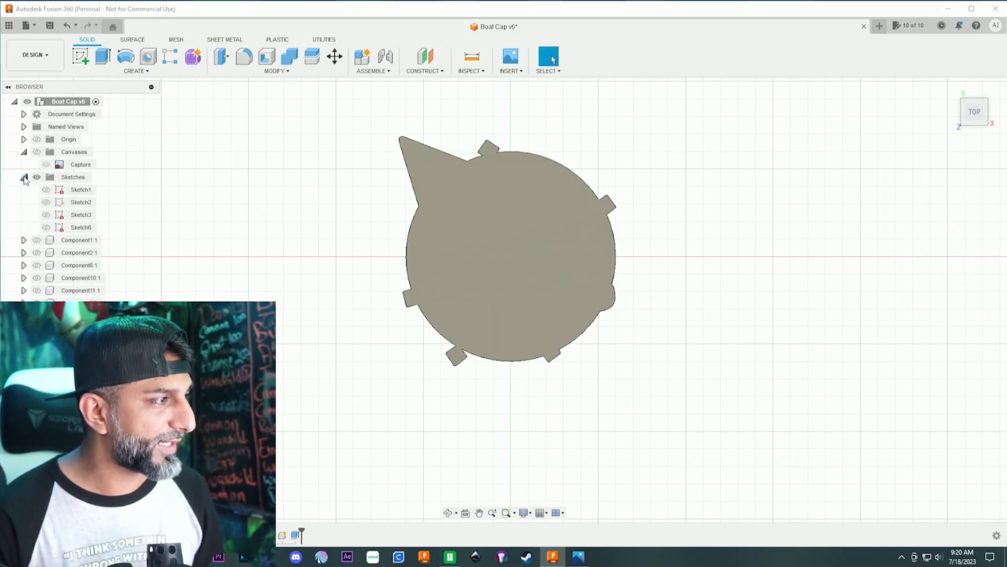
left_click(46, 227)
left_click(47, 228)
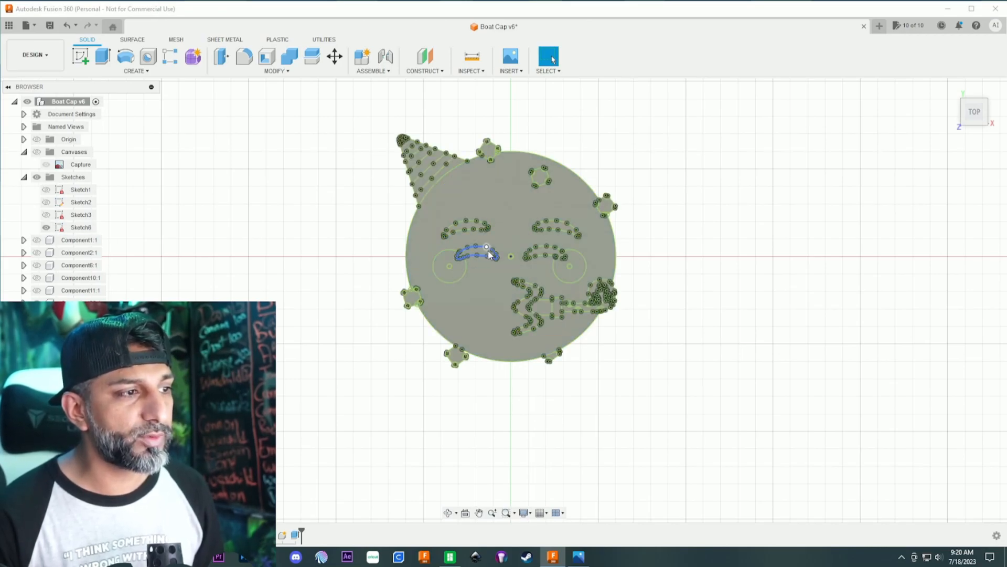
scroll(485, 251, "up", 3)
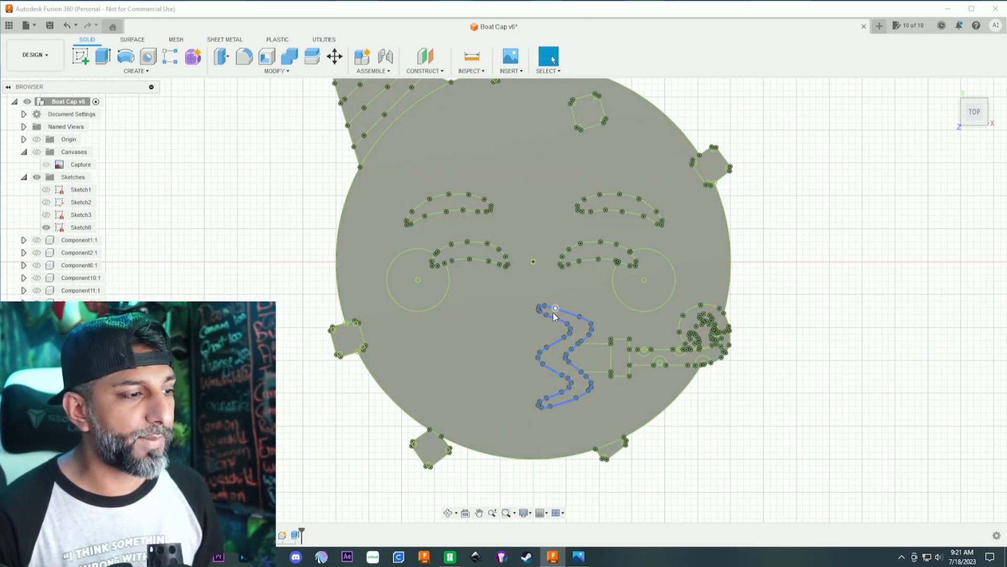
scroll(553, 312, "down", 3)
left_click(449, 514)
left_click_drag(457, 435, 479, 405)
key("Escape")
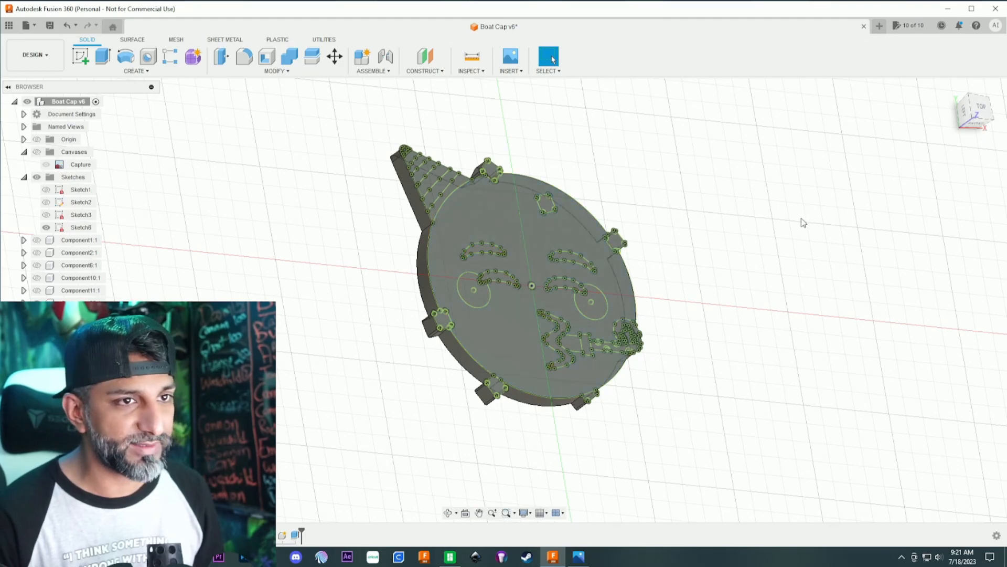
- Return to the top view and undo the sketch display and the new-component extrusion
left_click(980, 108)
key("ctrl+z")
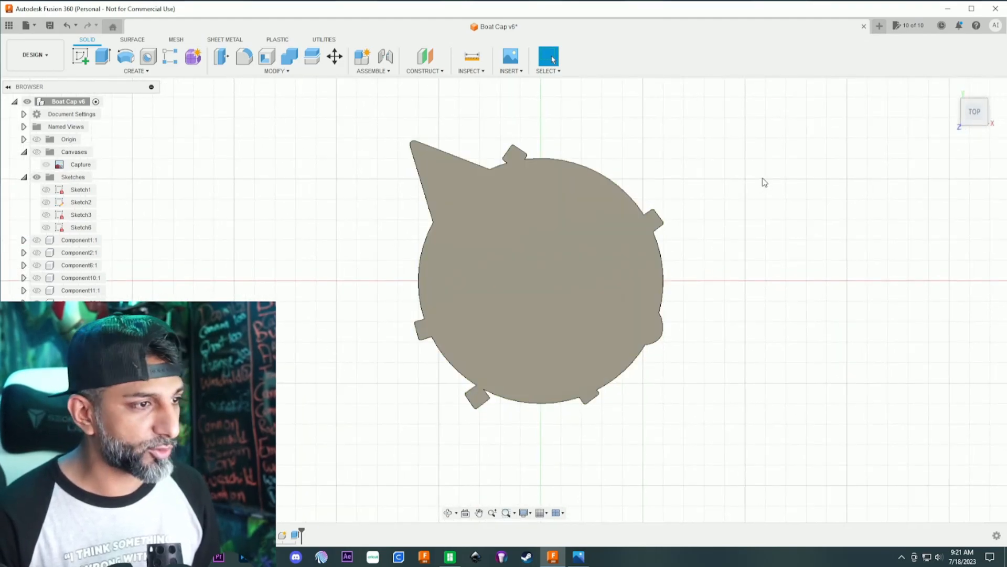
key("ctrl+z")
- Extrude all profiles of the emoji sketch by 5 mm as a new body
left_click_drag(347, 106, 752, 450)
type("e")
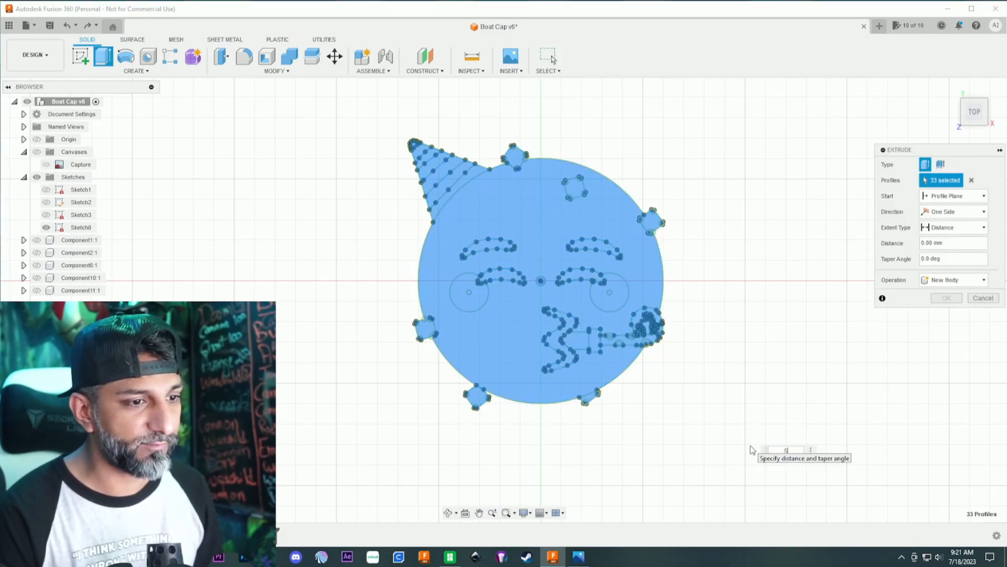
type("5")
key("Return")
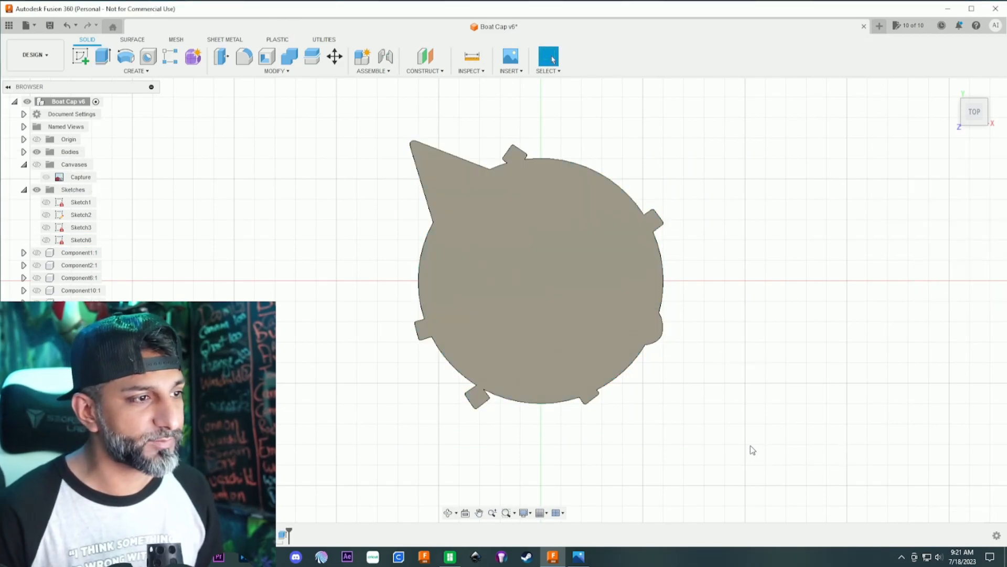
- Show the traced sketch again to check it against the body's top face, and undo the 5 mm extrusion
left_click(46, 241)
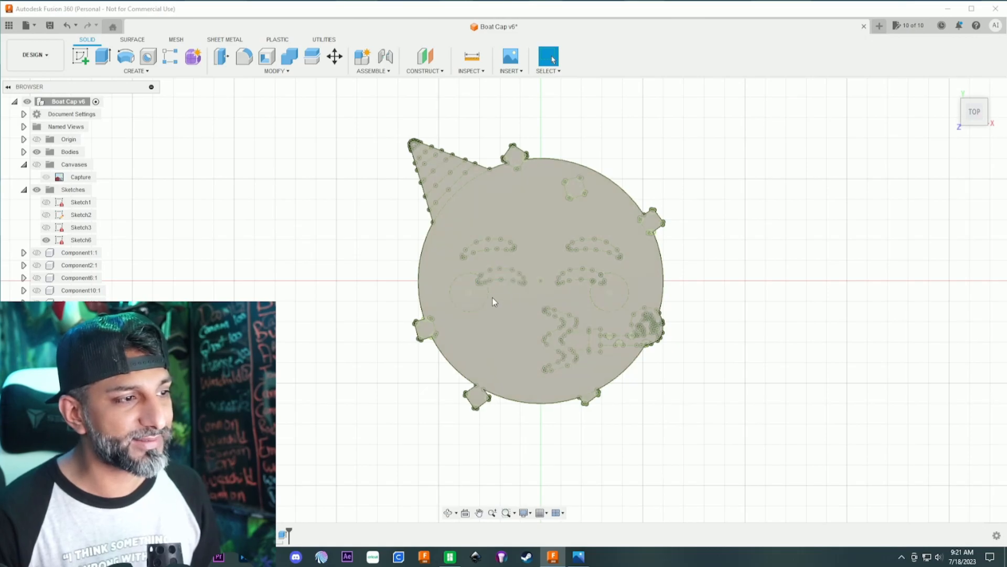
left_click(462, 287)
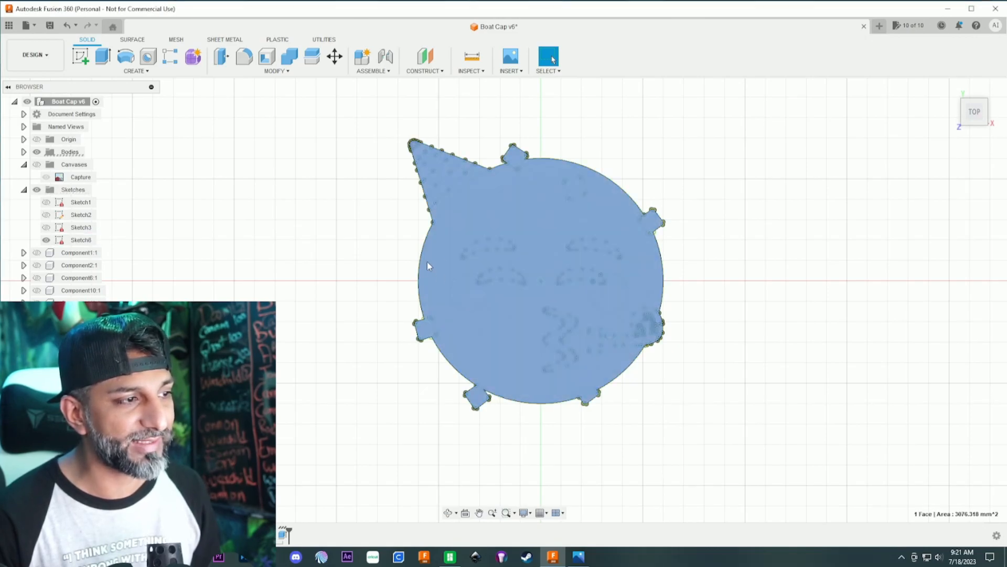
scroll(552, 199, "up", 2)
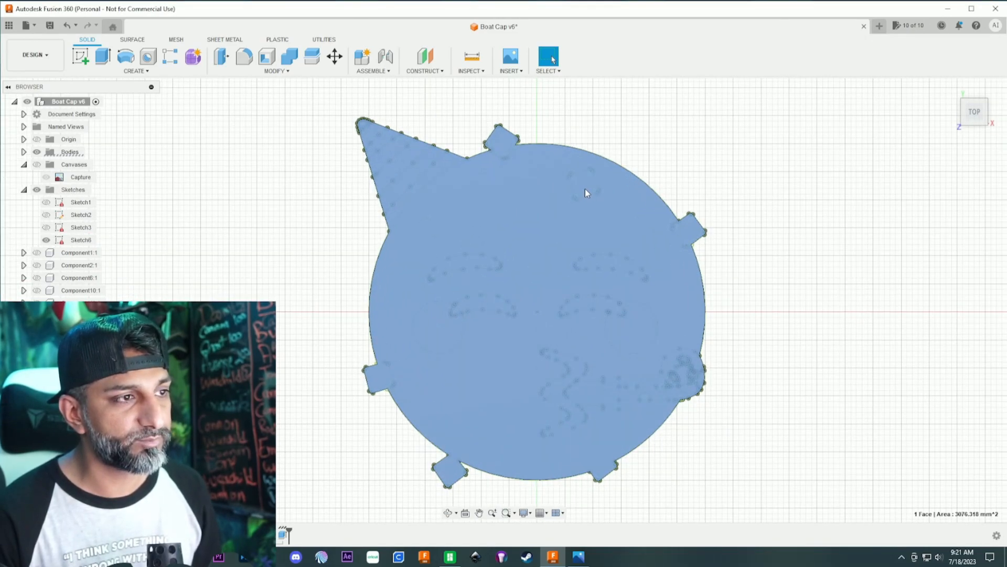
scroll(519, 230, "down", 2)
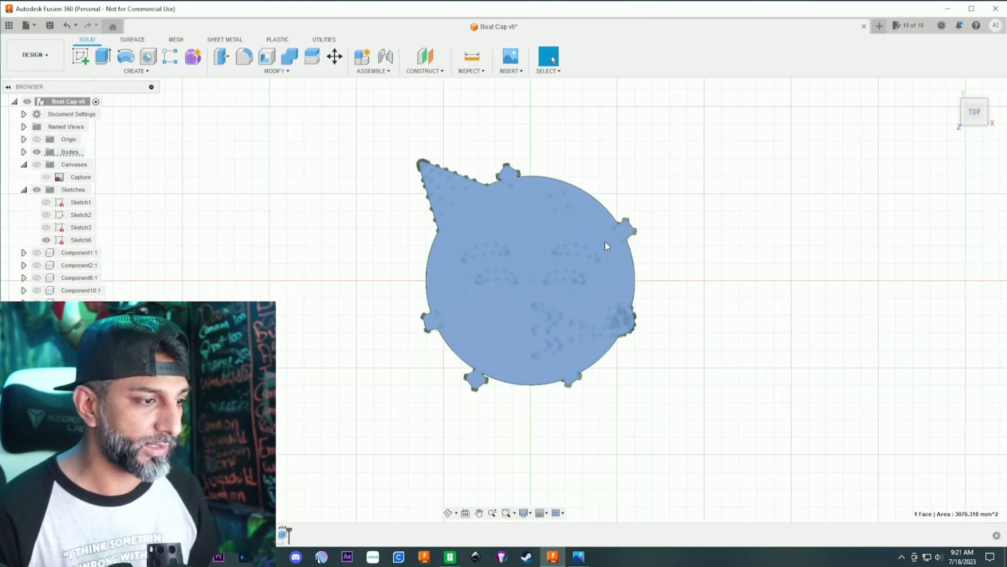
key("e")
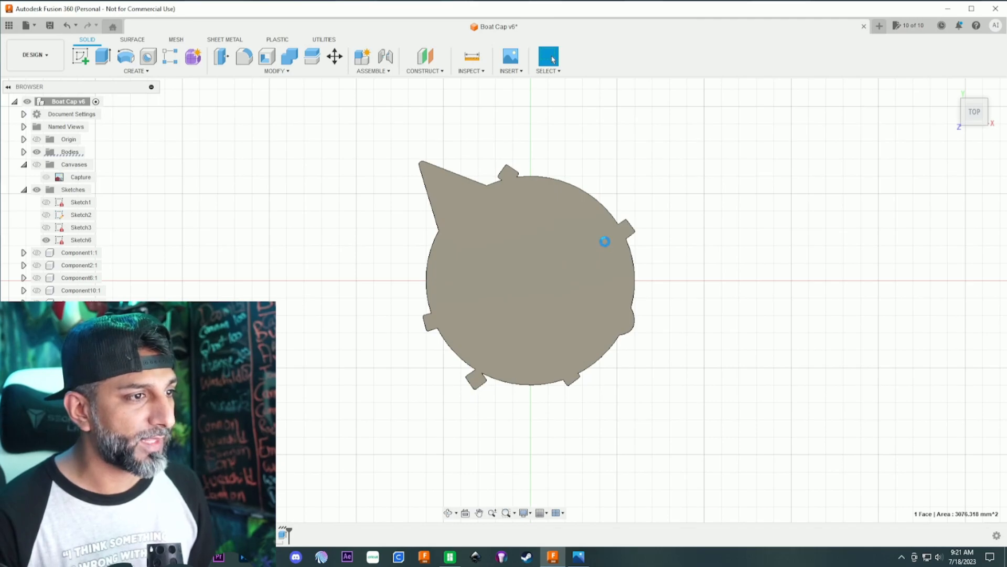
- Extrude all emoji profiles downward from the sketch plane as a new body and show the traced sketch on top
mouse_move(337, 133)
left_mouse_down()
mouse_move(706, 361)
mouse_move(772, 433)
left_mouse_up()
key("e")
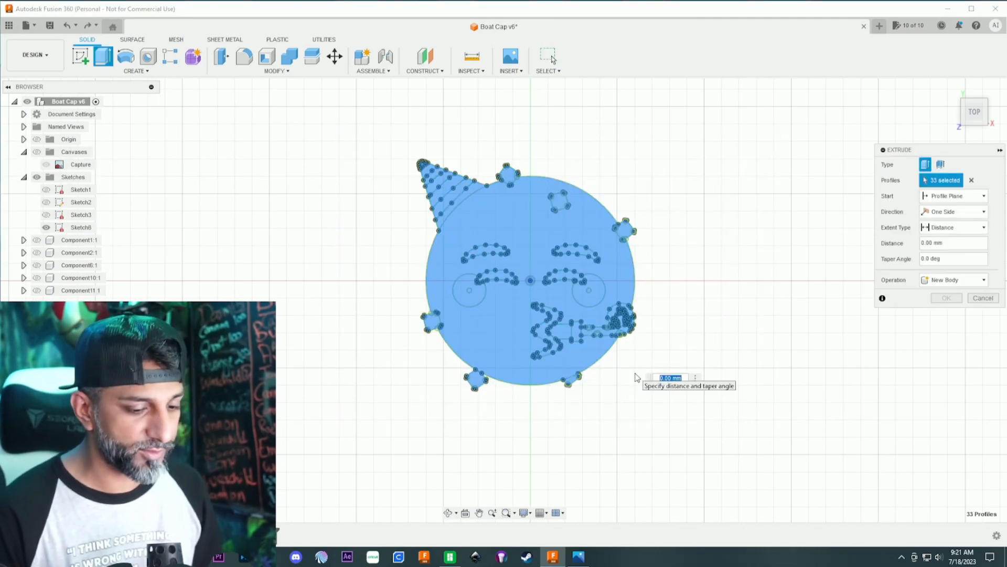
key("Return")
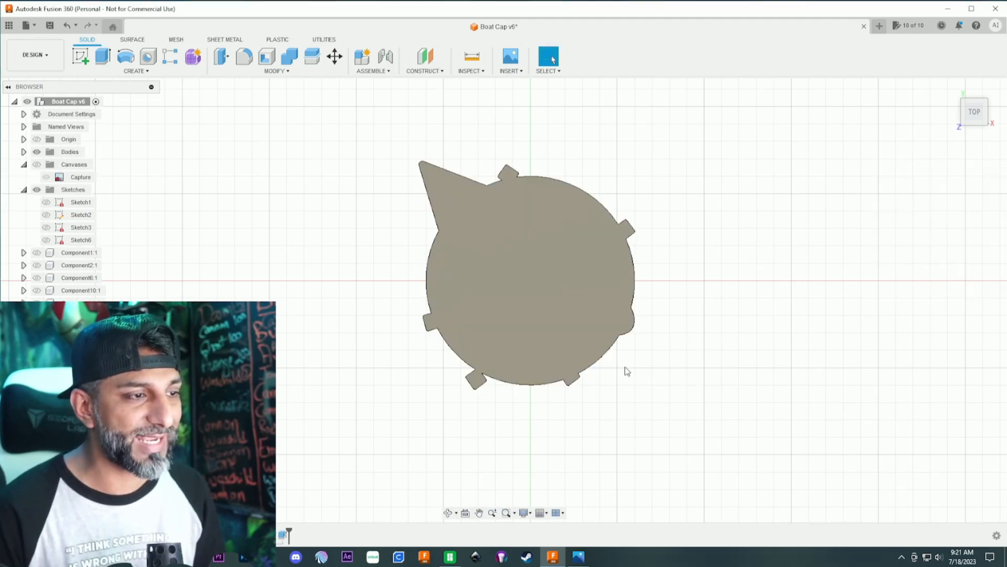
left_click(47, 240)
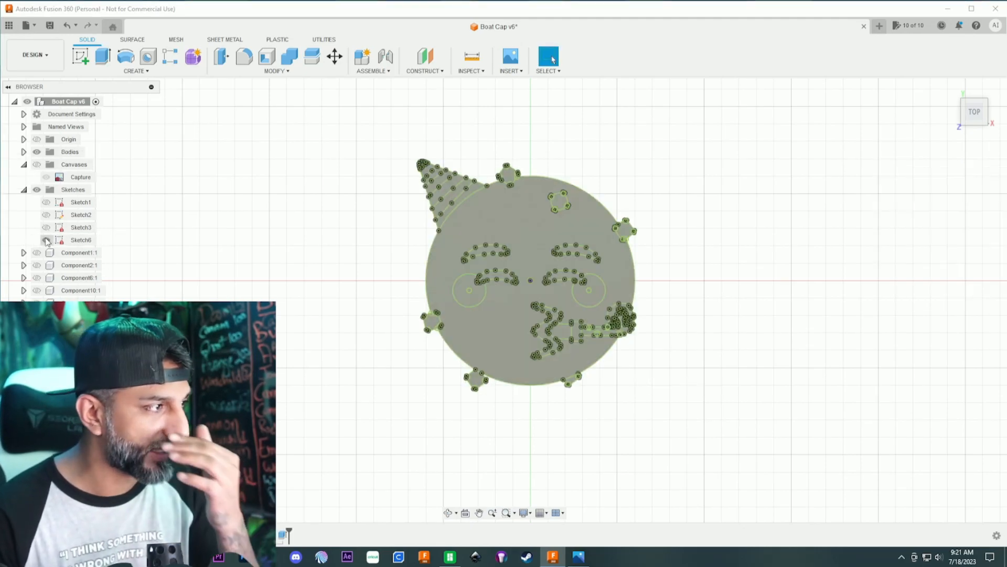
- Switch to the Capture.PNG reference image in the photo viewer, check the emoji's colour areas and move the image aside
scroll(473, 190, "up", 4)
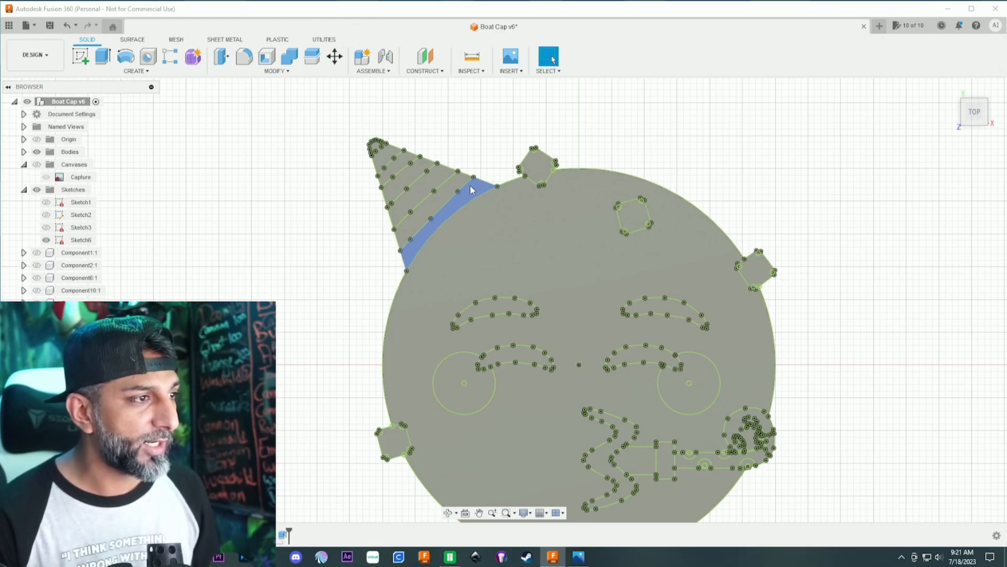
left_click(578, 557)
left_click_drag(317, 142, 514, 115)
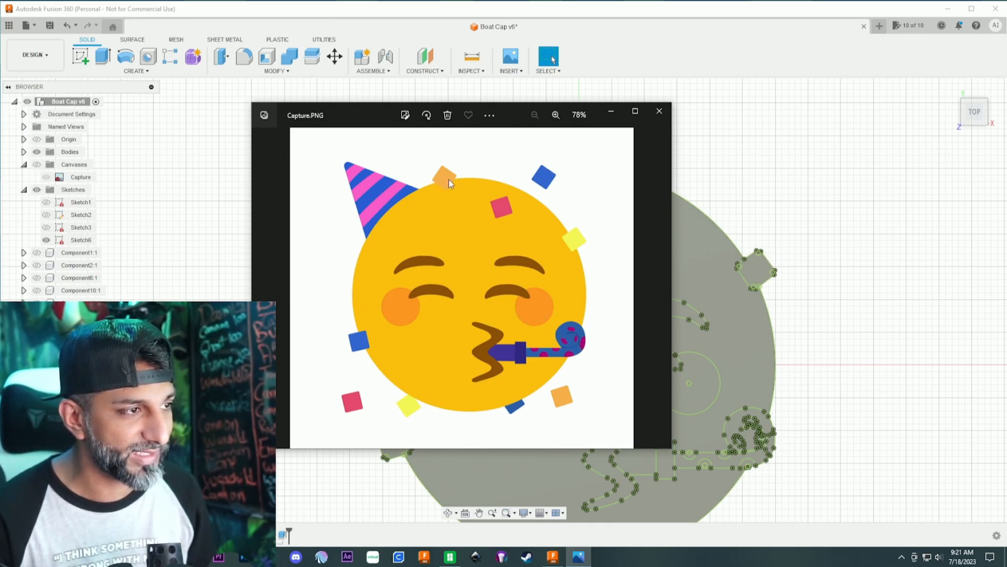
mouse_move(499, 134)
left_mouse_down()
mouse_move(265, 131)
mouse_move(0, 57)
left_mouse_up()
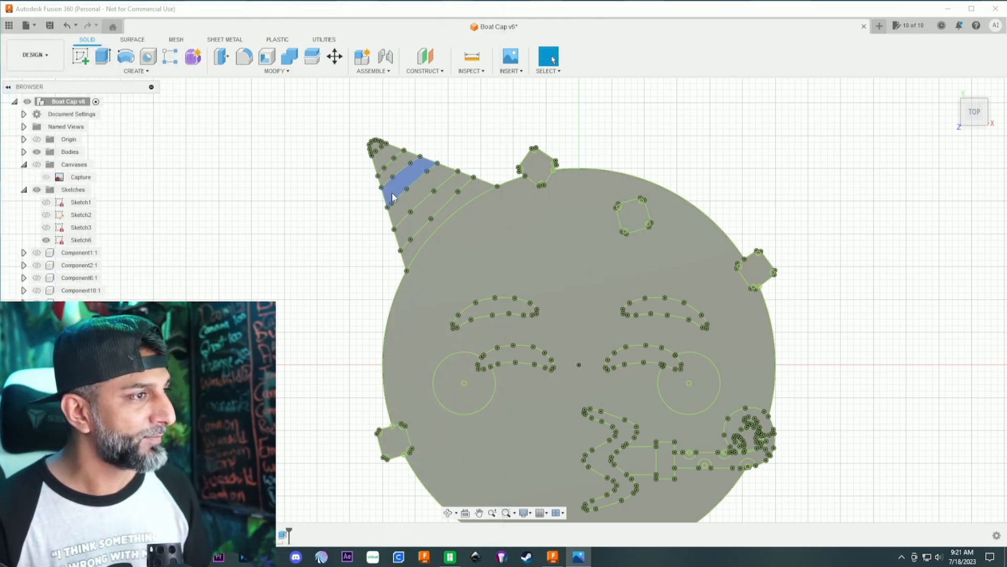
- Set up a 1 mm extrusion as a new component using the party hat's four blue sections, from the base stripe to the tip
scroll(393, 197, "down", 1)
scroll(455, 199, "up", 1)
left_click(460, 195)
key("e")
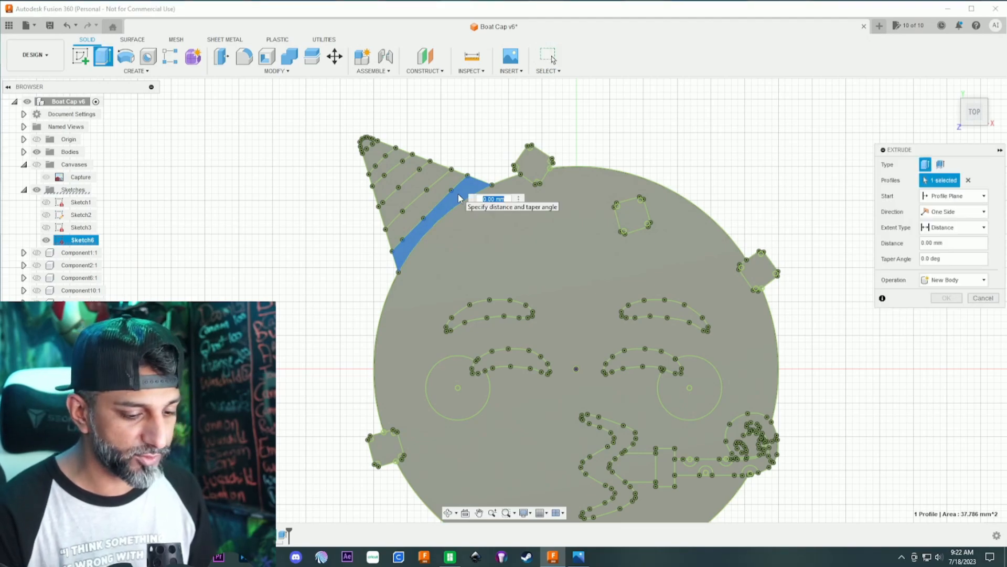
left_click(932, 281)
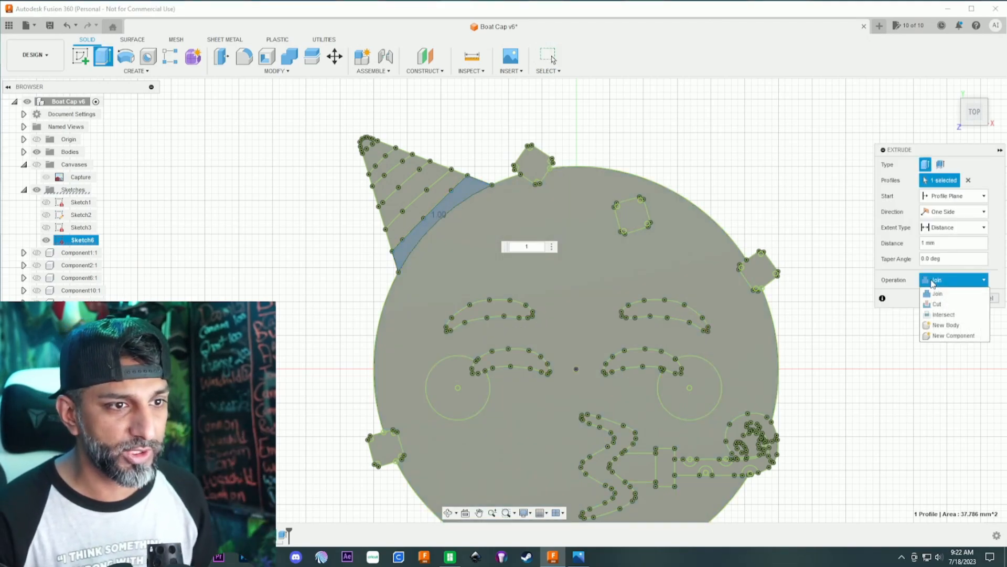
left_click(953, 335)
left_click(420, 188)
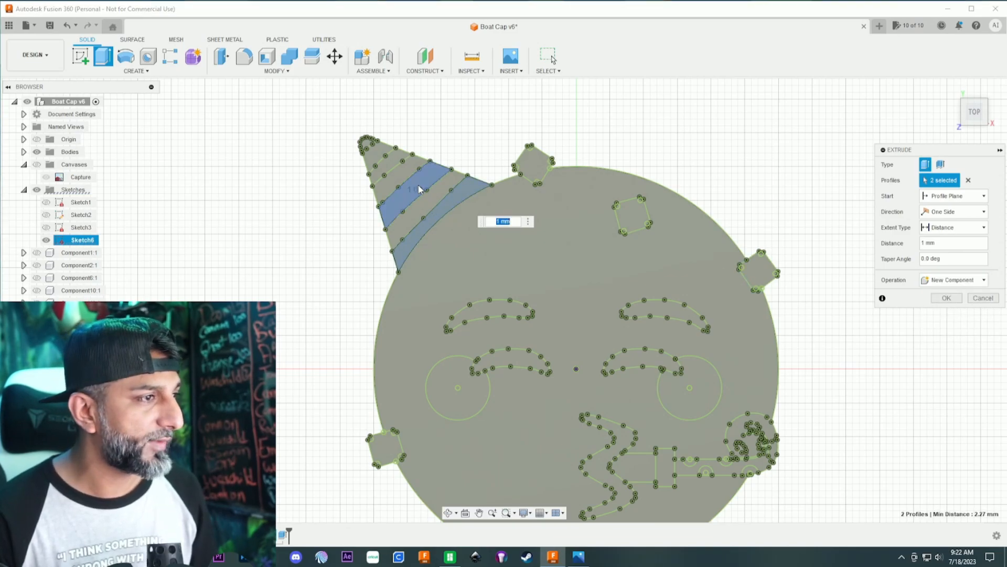
left_click(387, 164)
left_click(367, 144)
- Add the blue confetti pieces on the face's left and lower-right edges to the profiles and complete the 1 mm extrusion
scroll(322, 288, "down", 2)
middle_click_drag(321, 275, 322, 175)
scroll(322, 175, "down", 1)
left_click(368, 308)
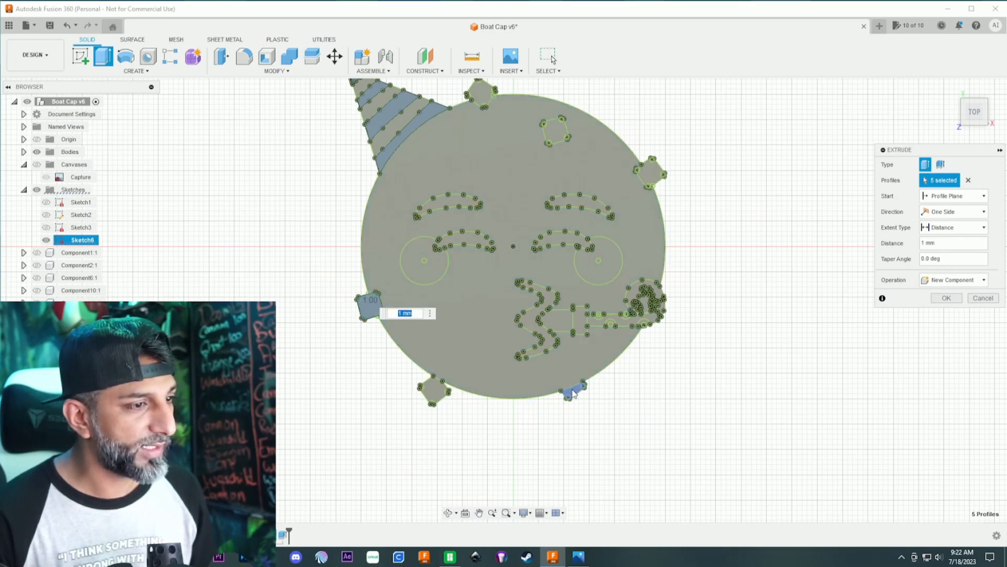
left_click(576, 394)
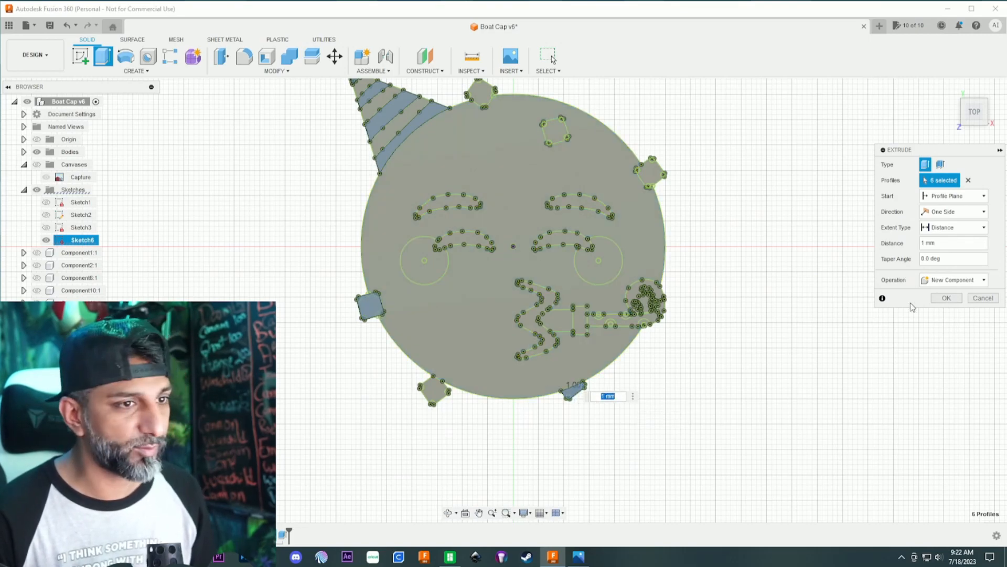
left_click(947, 298)
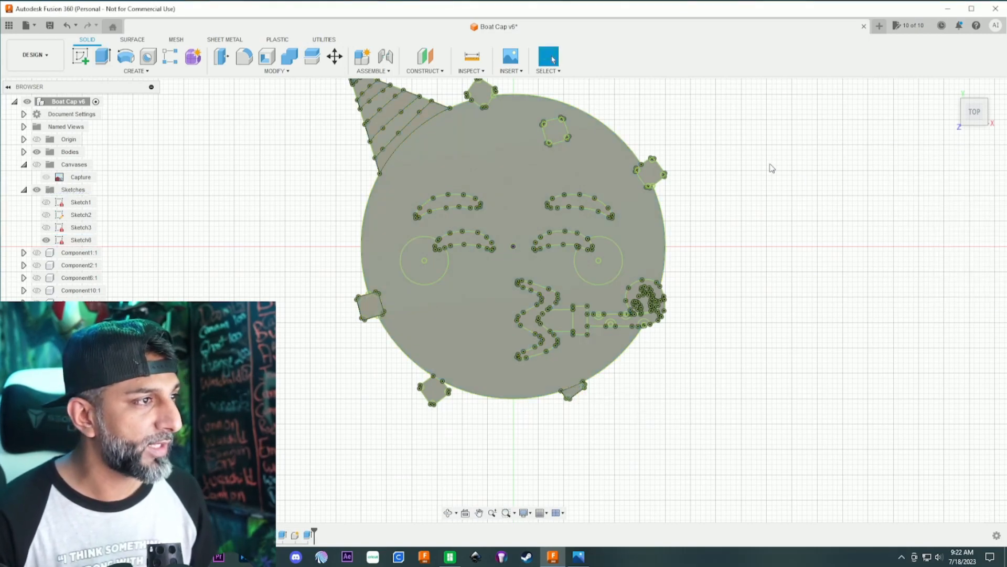
- Set up a 1 mm extrusion as a new component using the party hat's three remaining stripes between the already extruded sections
scroll(286, 152, "up", 1)
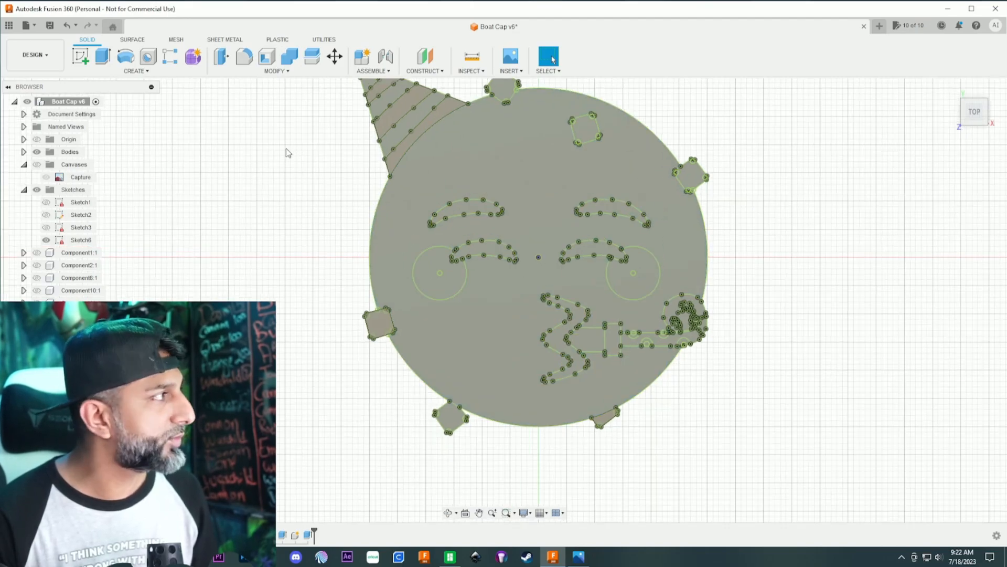
middle_click_drag(287, 153, 305, 205)
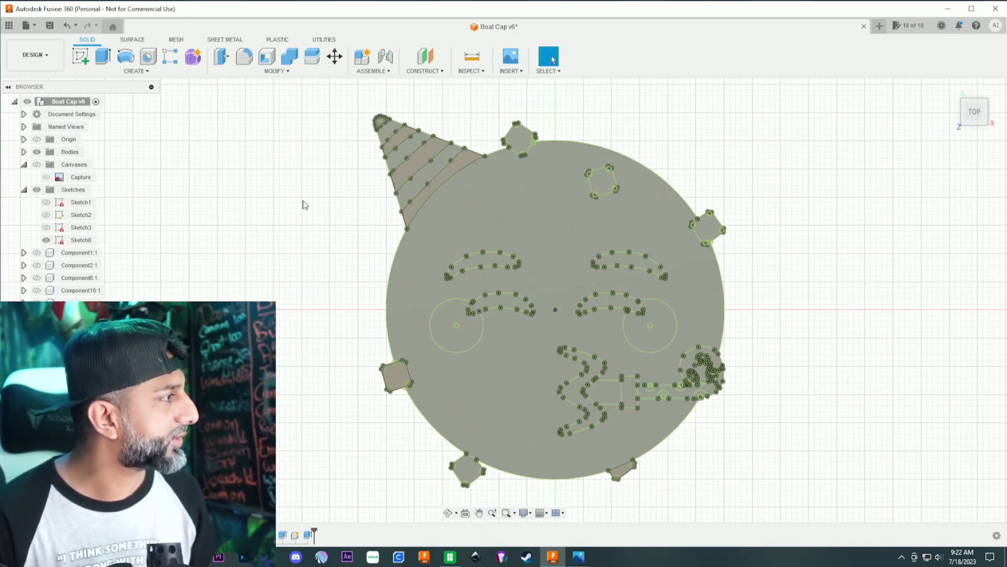
left_click(418, 183)
key("e")
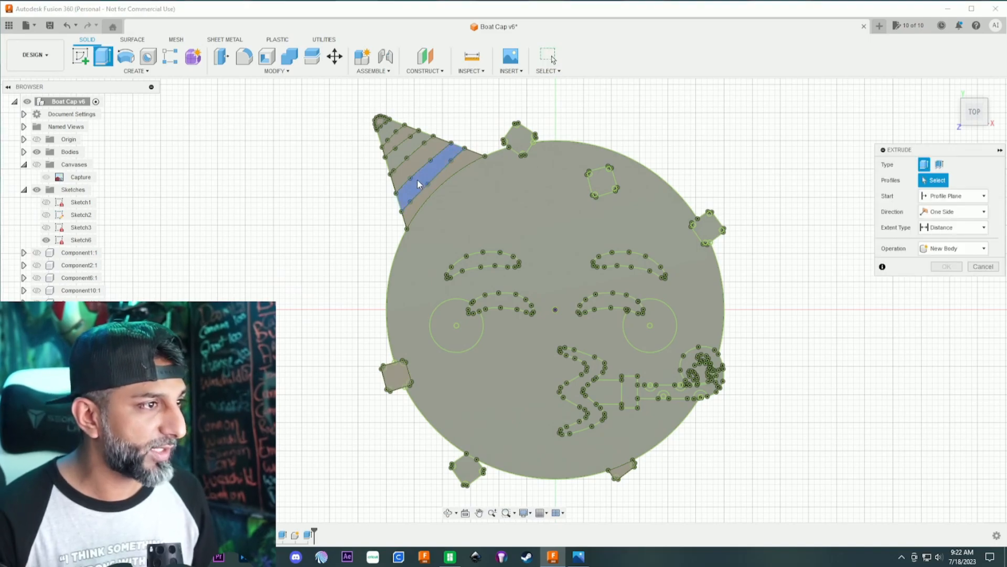
type("1")
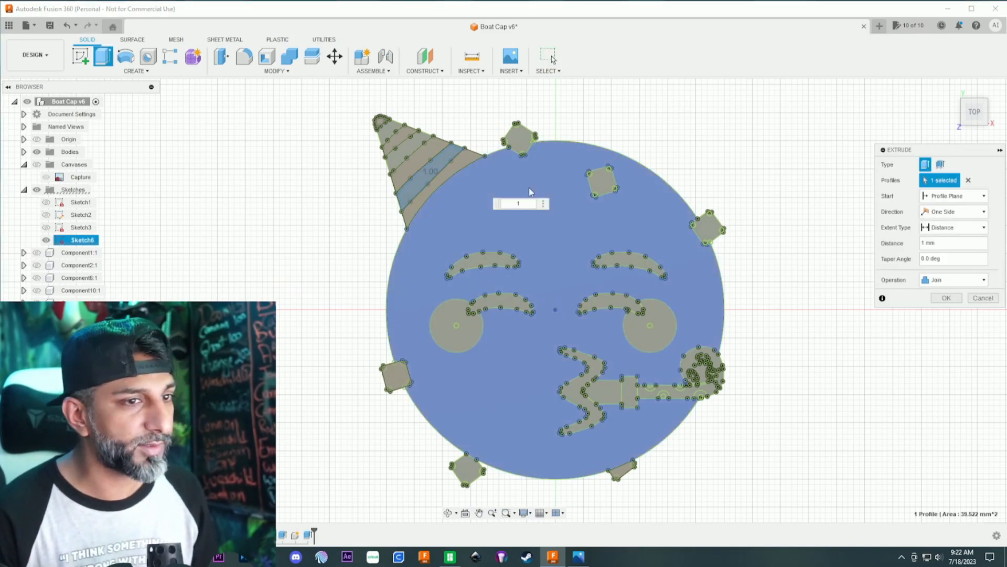
left_click(954, 280)
left_click(950, 337)
left_click(412, 154)
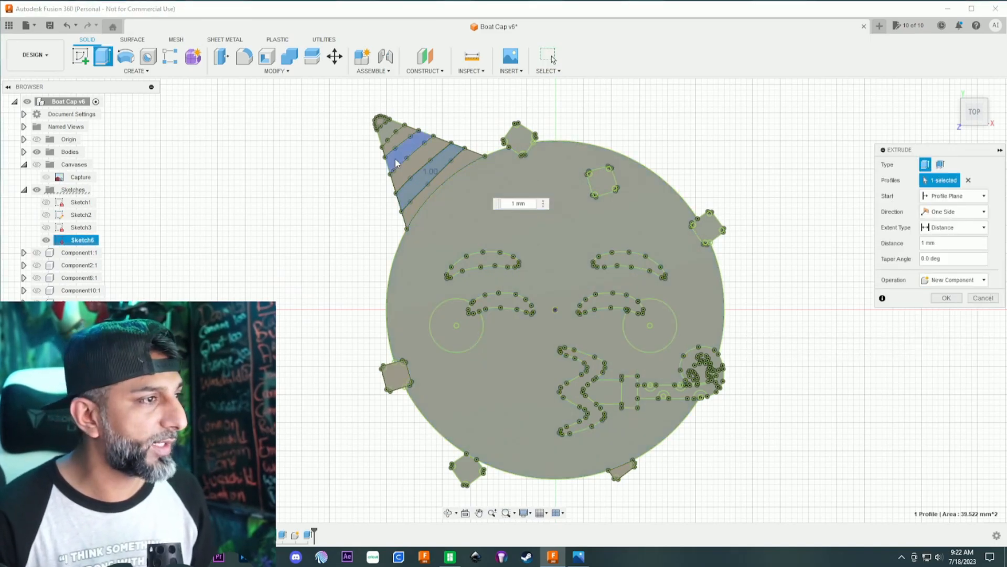
left_click(388, 135)
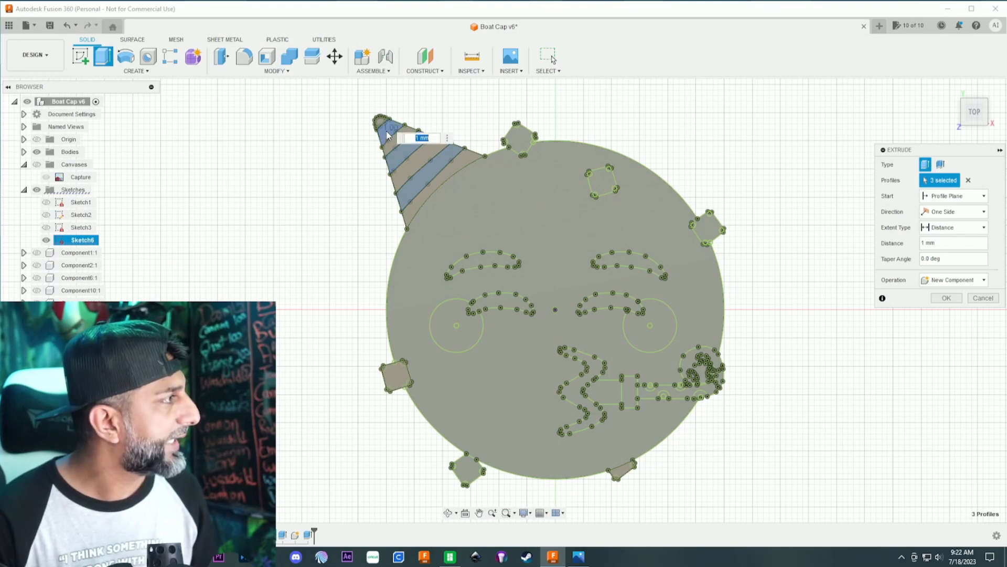
- Add the four half-round spots along the party horn's straight tube to the extrusion profiles
scroll(663, 397, "up", 6)
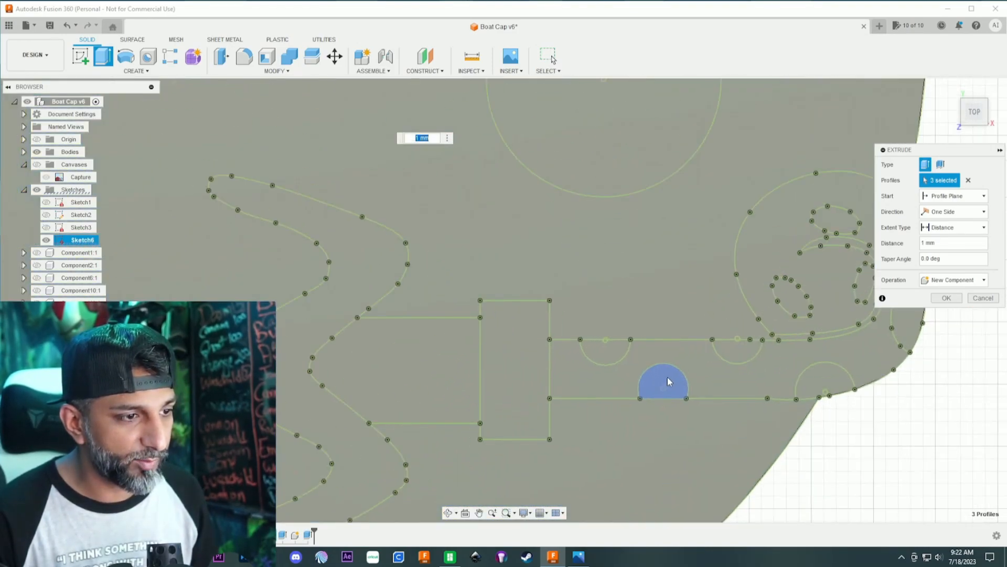
left_click(669, 382)
left_click(605, 350)
left_click(737, 350)
left_click(839, 375)
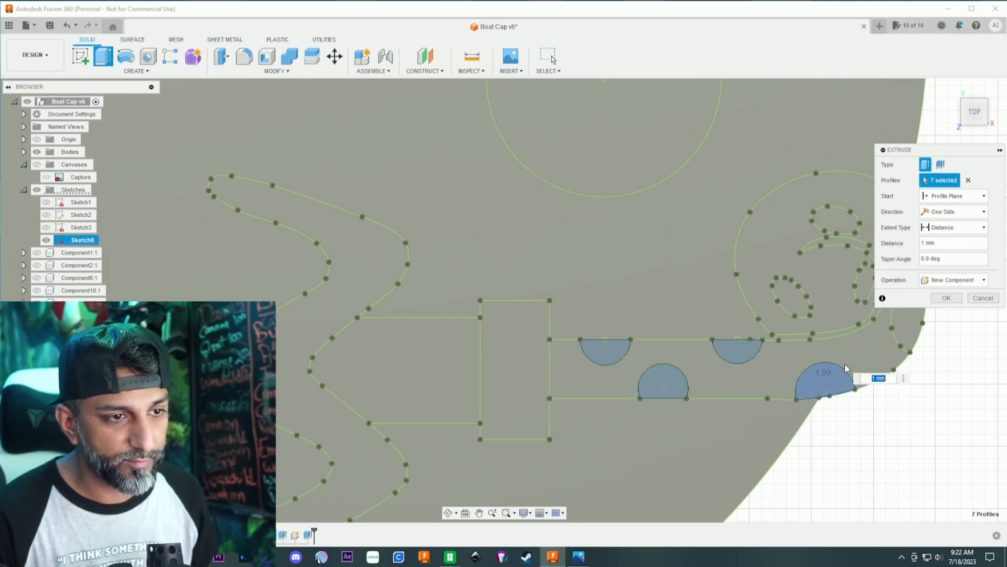
- Add the four spots on the party horn's curled end to the profiles and complete the 1 mm extrusion
middle_click_drag(845, 372, 652, 385)
left_click(599, 307)
left_click(673, 295)
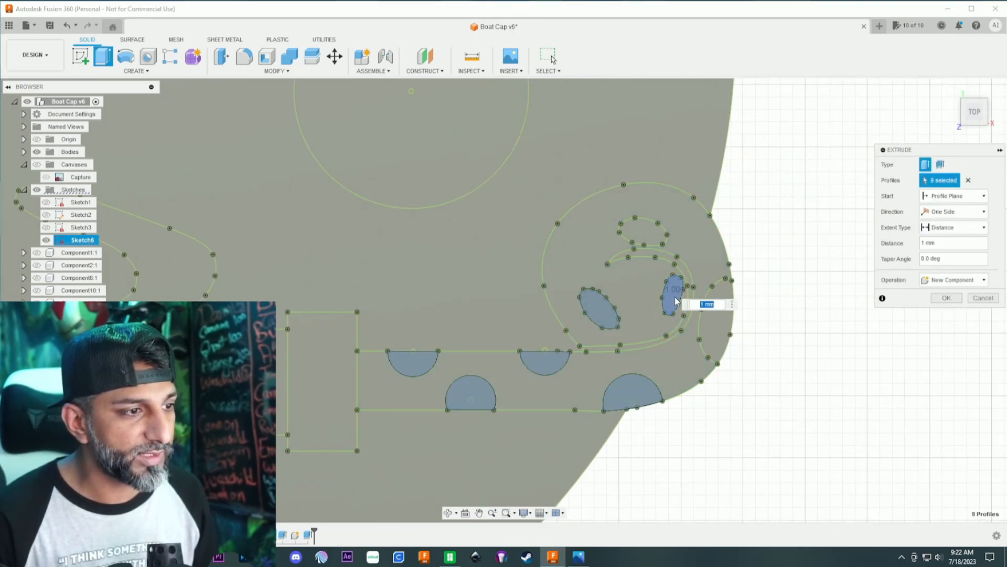
left_click(644, 232)
left_click(720, 314)
scroll(688, 347, "down", 5)
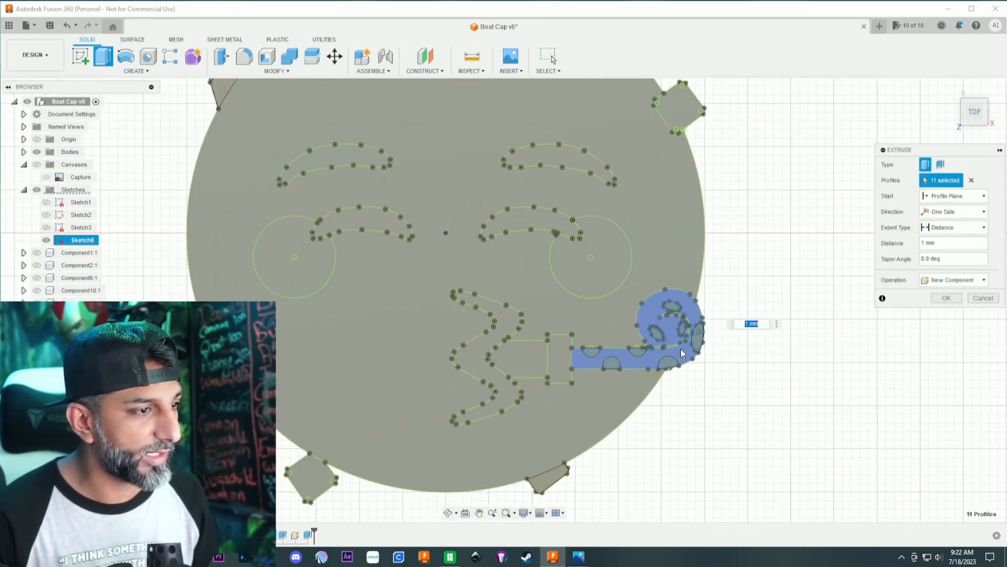
key("Return")
- Extrude both round cheeks and the confetti piece on the face's top edge 1 mm as a new component
scroll(772, 281, "down", 4)
middle_click_drag(779, 273, 767, 300)
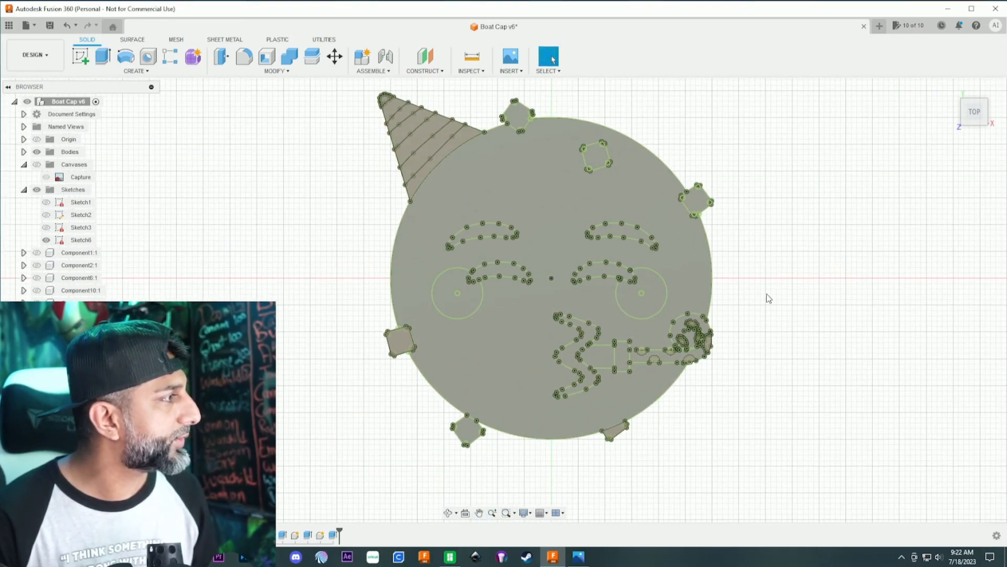
left_click(656, 289)
type("e")
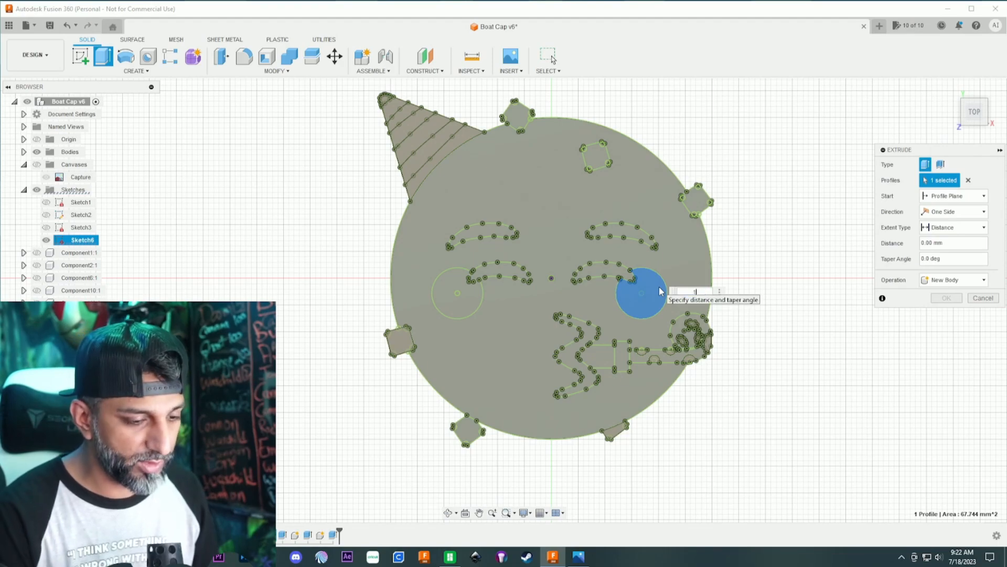
type("1")
left_click(955, 280)
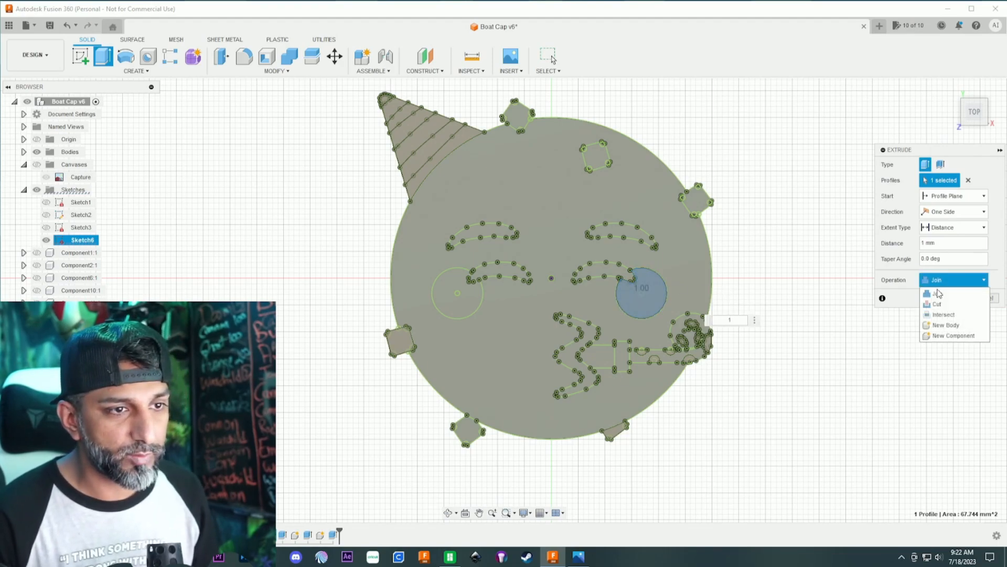
left_click(939, 334)
left_click(440, 298)
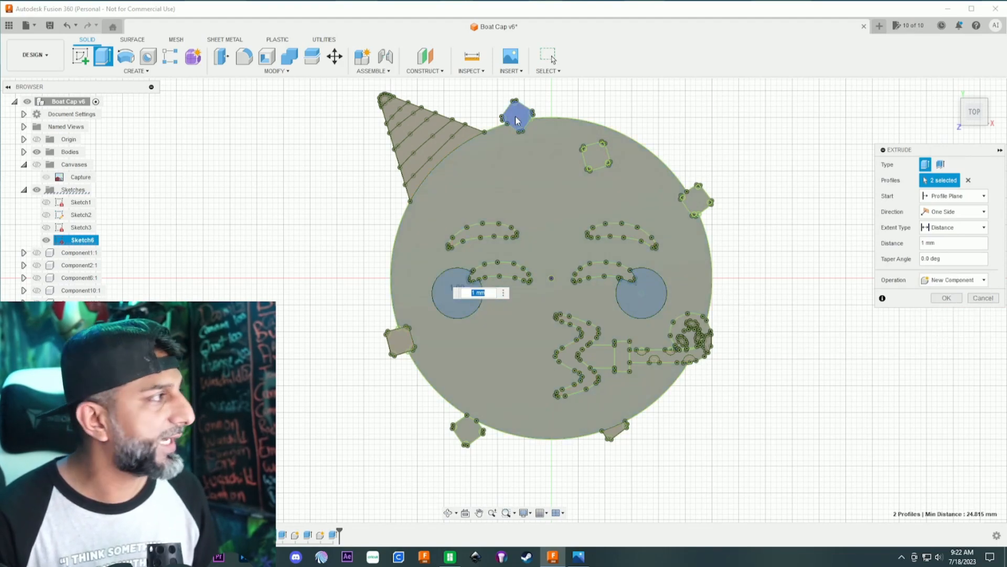
left_click(517, 120)
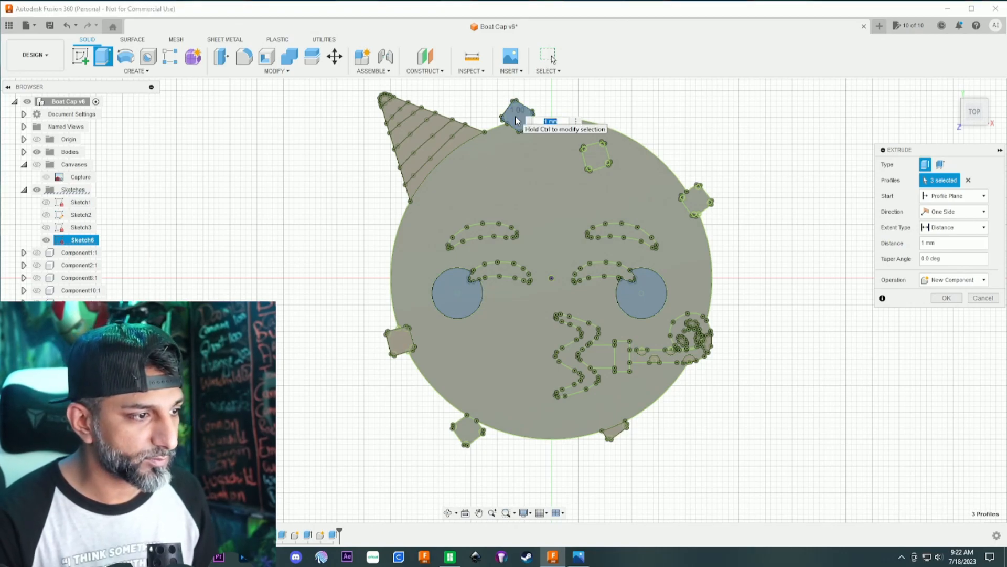
key("Return")
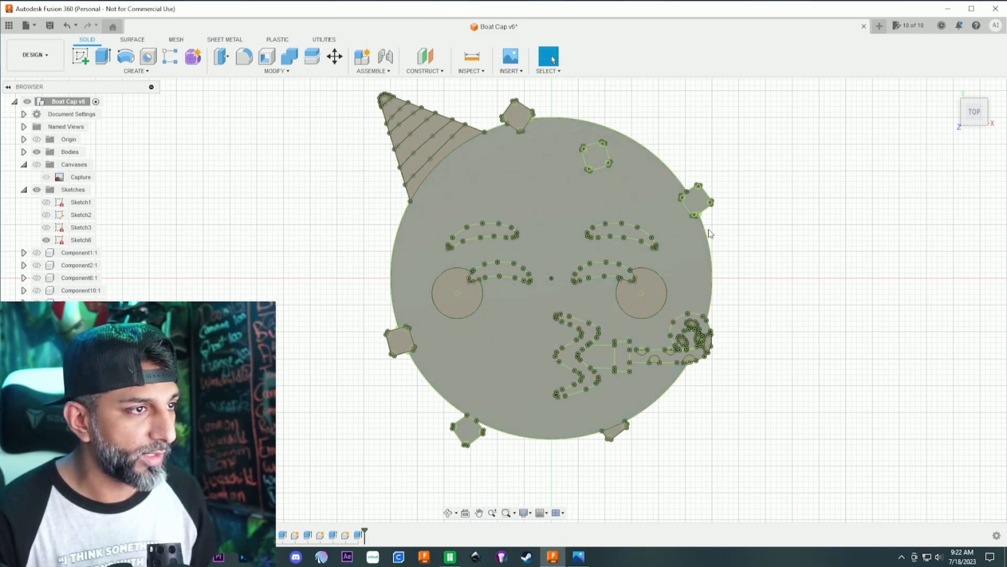
- Extrude the confetti piece on the forehead 1 mm as a new component
left_click(569, 161)
left_click(595, 157)
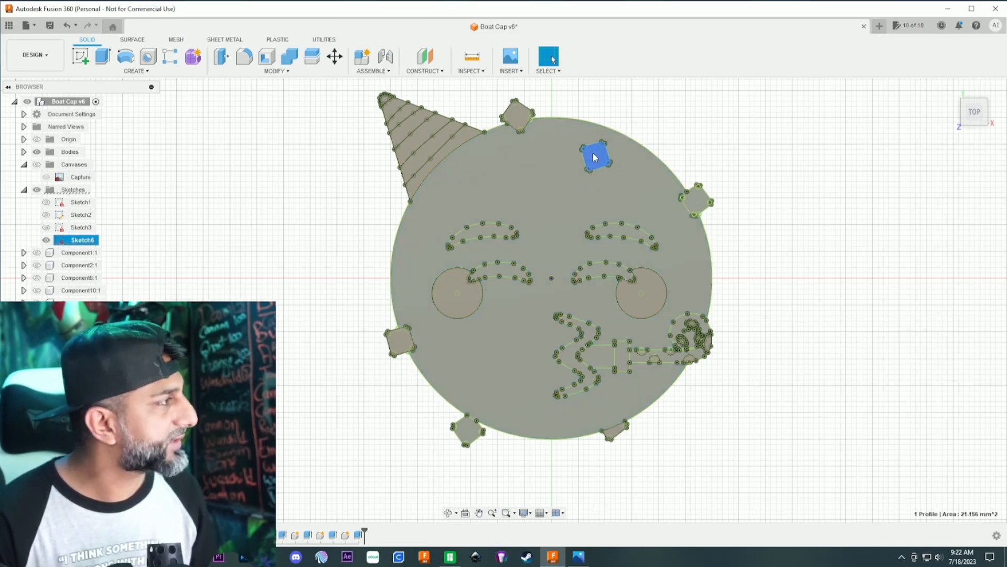
key("e")
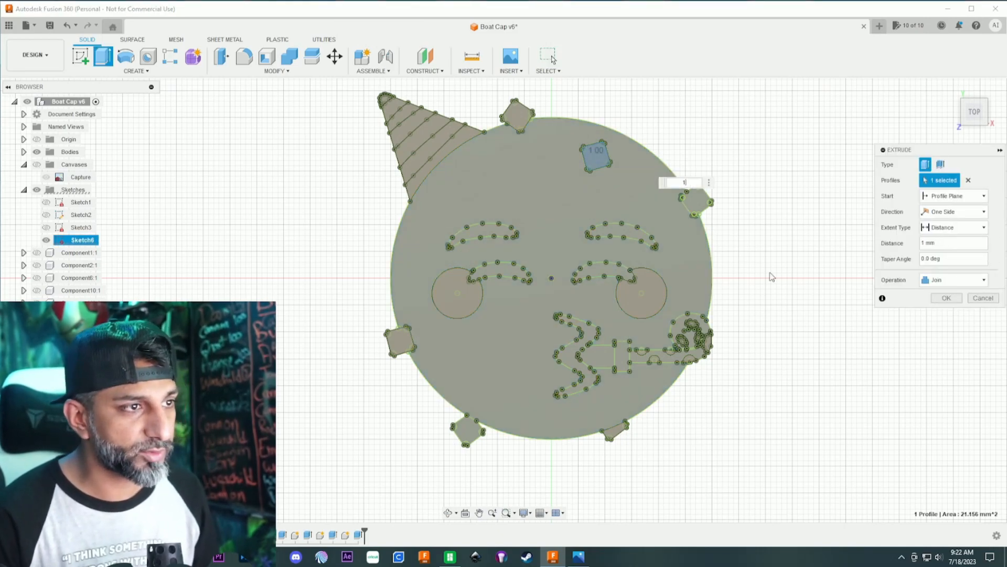
left_click(957, 280)
left_click(950, 328)
left_click(947, 297)
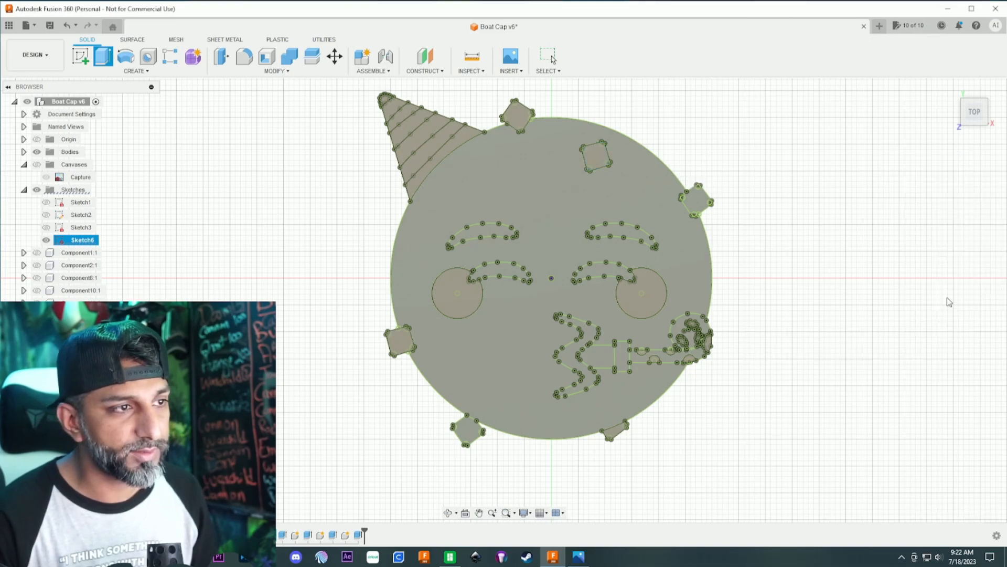
- Extrude the confetti pieces on the face's upper-right and lower-left edges 1 mm as a new component
left_click(701, 206)
type("e")
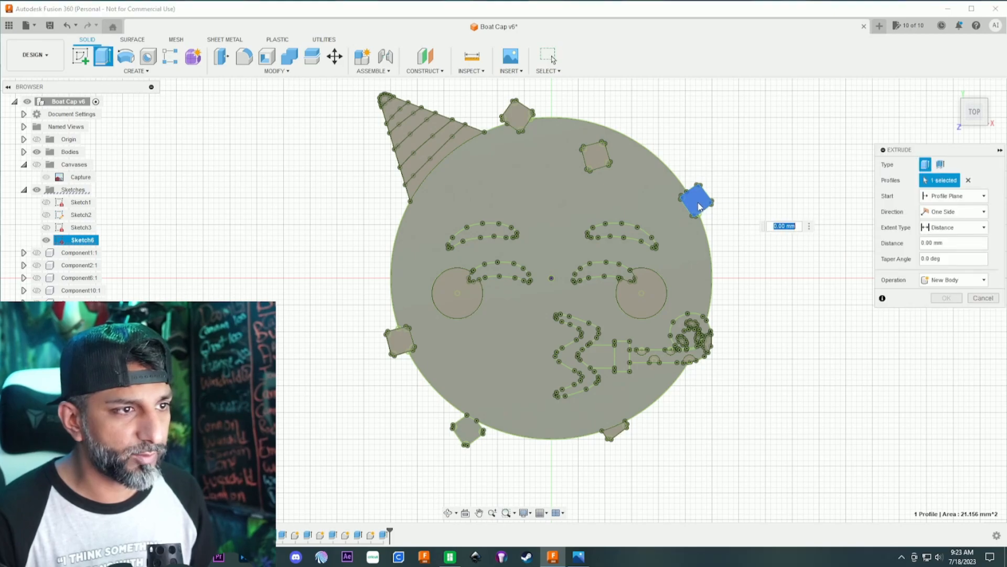
type("1")
left_click(957, 280)
left_click(949, 329)
left_click(472, 437)
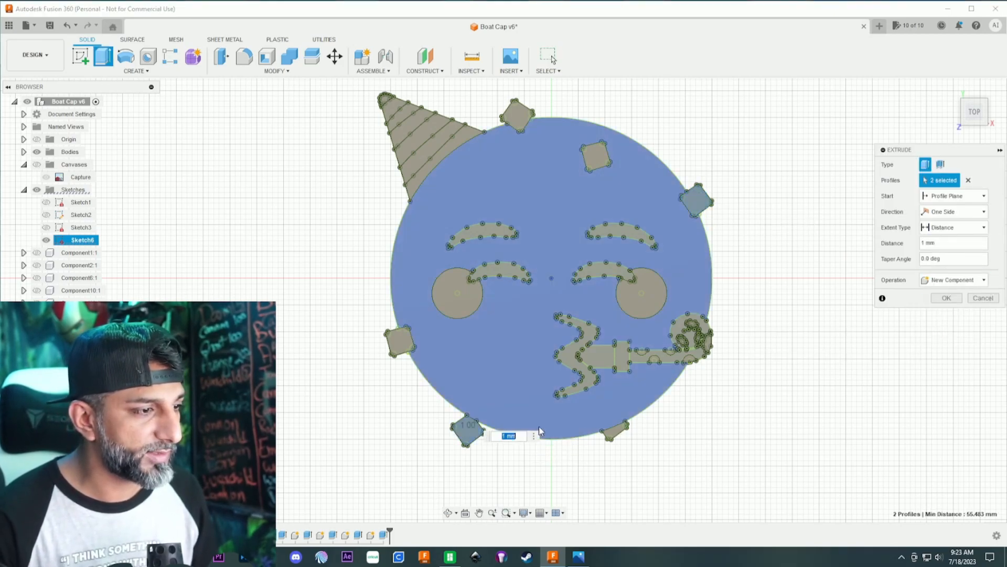
key("Return")
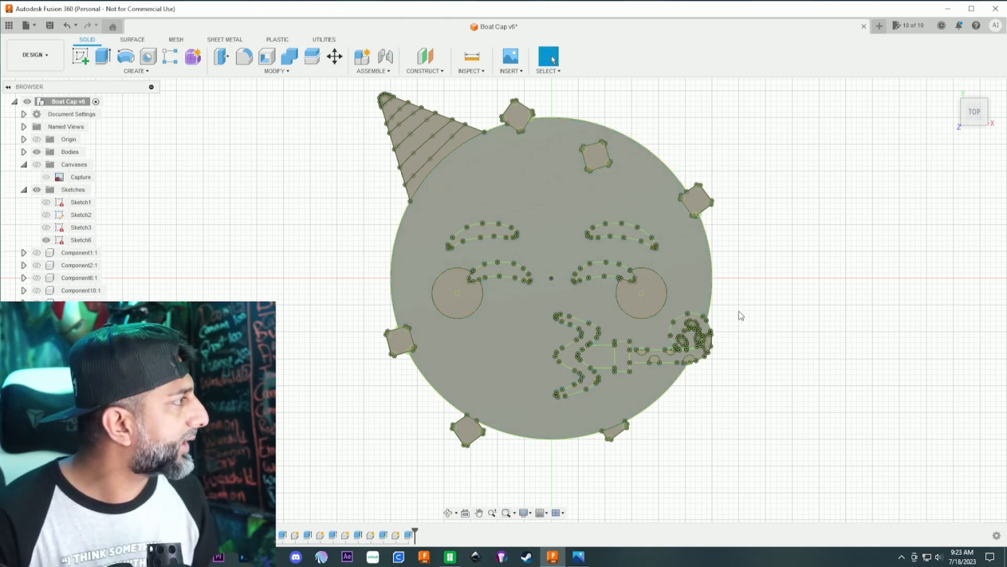
- Extrude both eyebrows, both closed eyes and the zigzag mouth 1 mm as one new component
scroll(485, 257, "up", 3)
left_click(495, 216)
type("e")
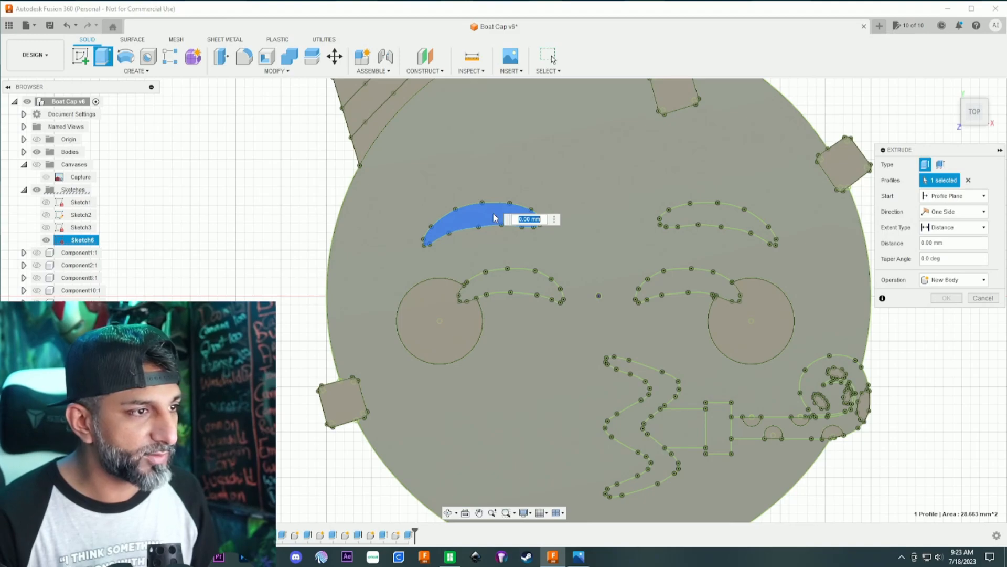
type("1")
left_click(954, 279)
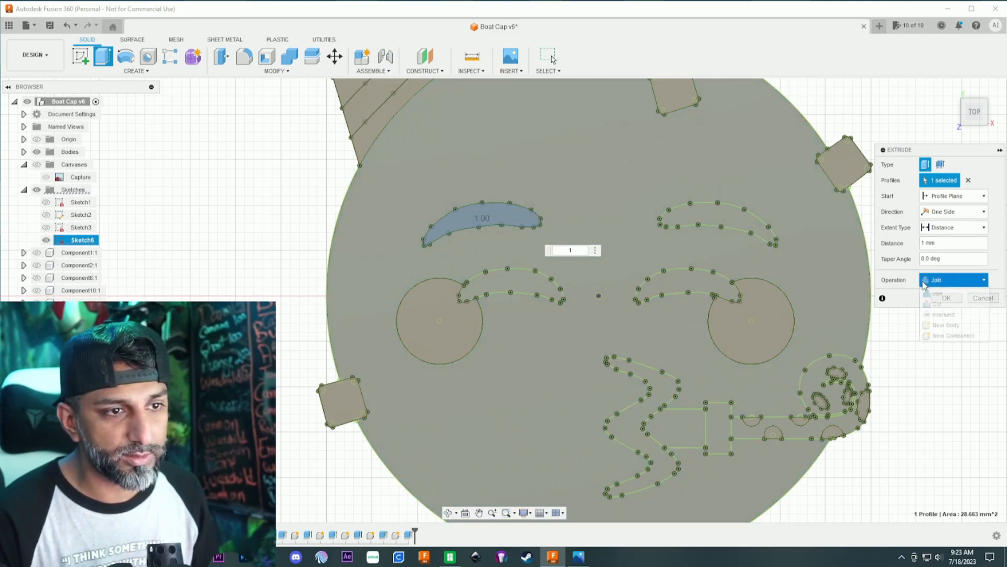
left_click(944, 329)
left_click(730, 227)
left_click(687, 281)
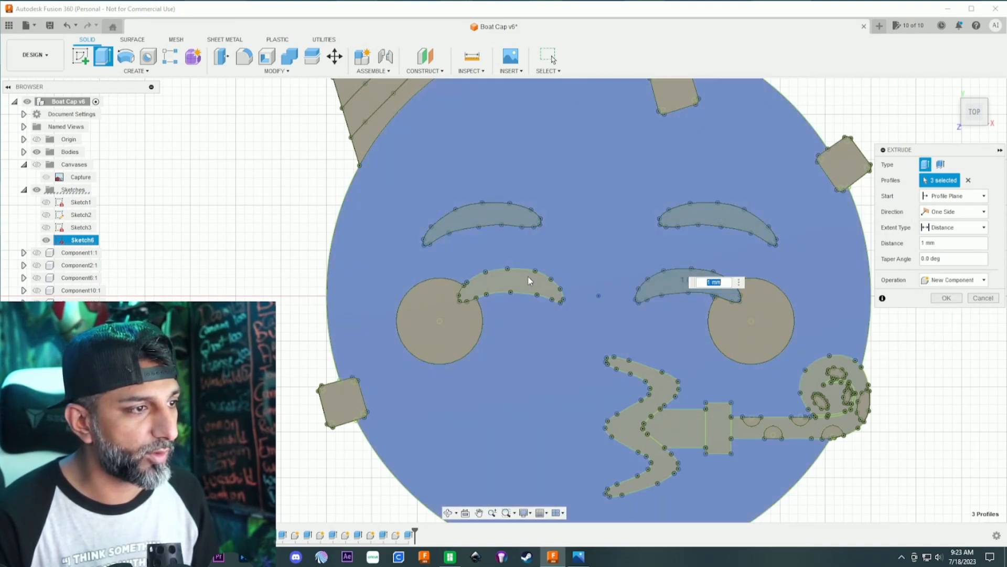
left_click(511, 286)
key("Return")
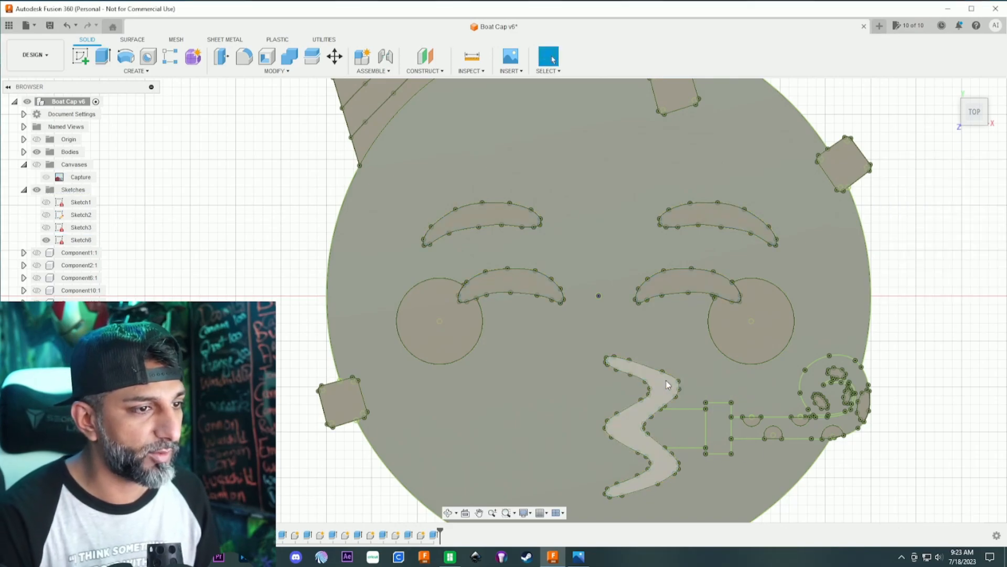
- Extrude the party horn's mouthpiece section between the lips and the rectangular collar 1 mm as a new component
scroll(669, 245, "down", 3)
scroll(670, 244, "down", 2)
middle_click_drag(673, 223, 594, 197)
scroll(597, 214, "up", 6)
scroll(621, 345, "down", 1)
middle_click_drag(622, 345, 572, 214)
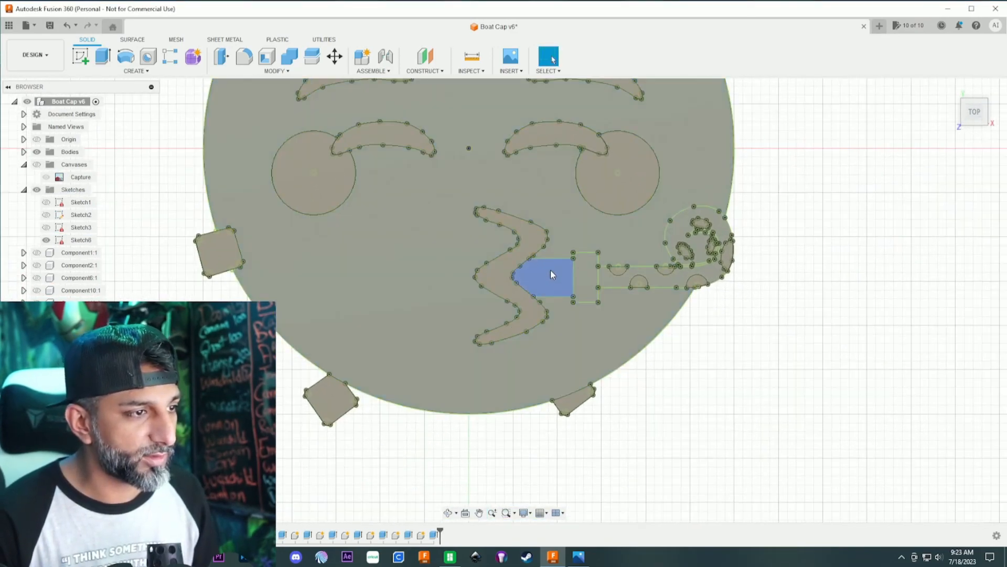
left_click(550, 270)
type("e1")
key("Tab")
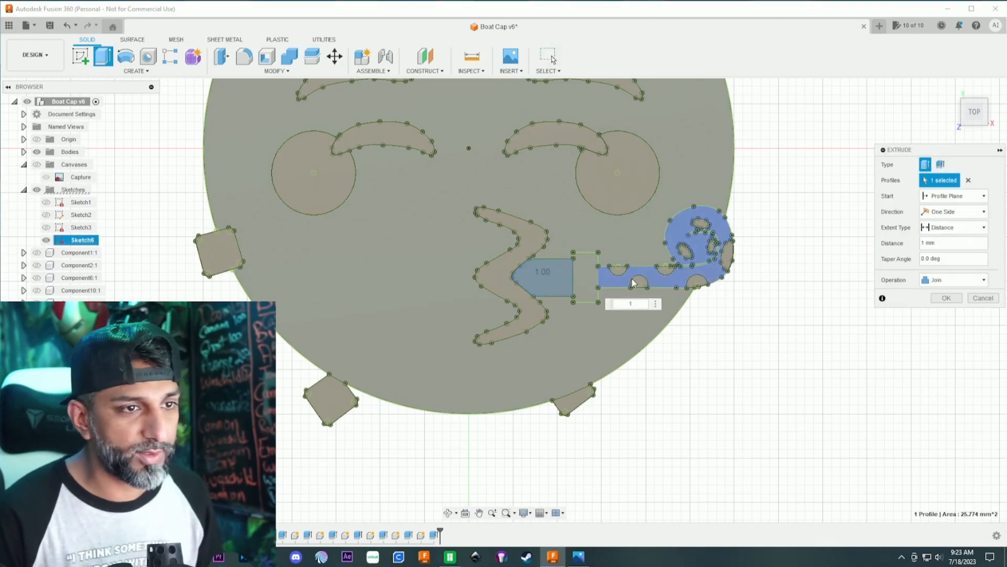
left_click(954, 279)
left_click(951, 334)
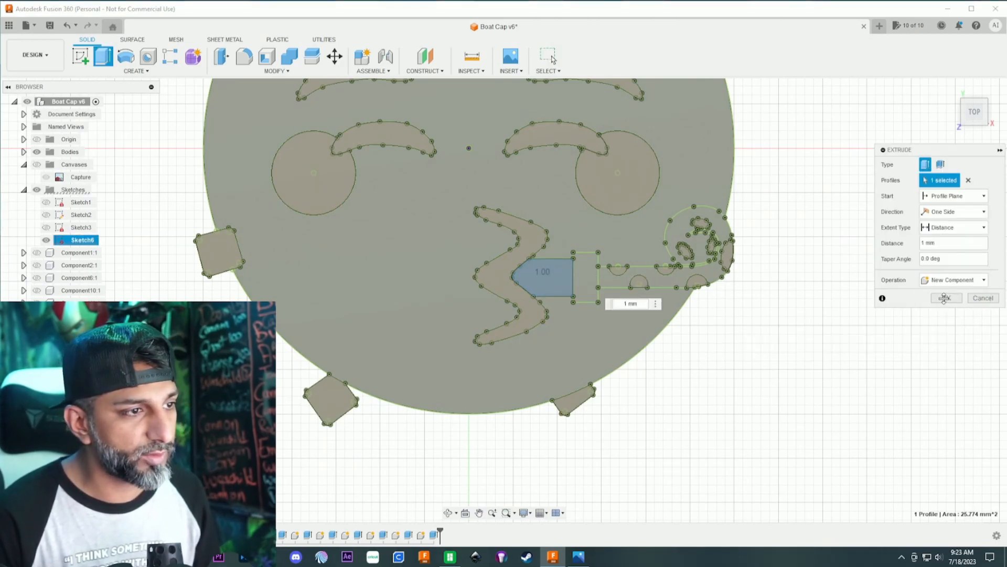
left_click(944, 298)
- Extrude the party horn's rectangular collar and its spotted, curled tube 1 mm as one new component
left_click(586, 278)
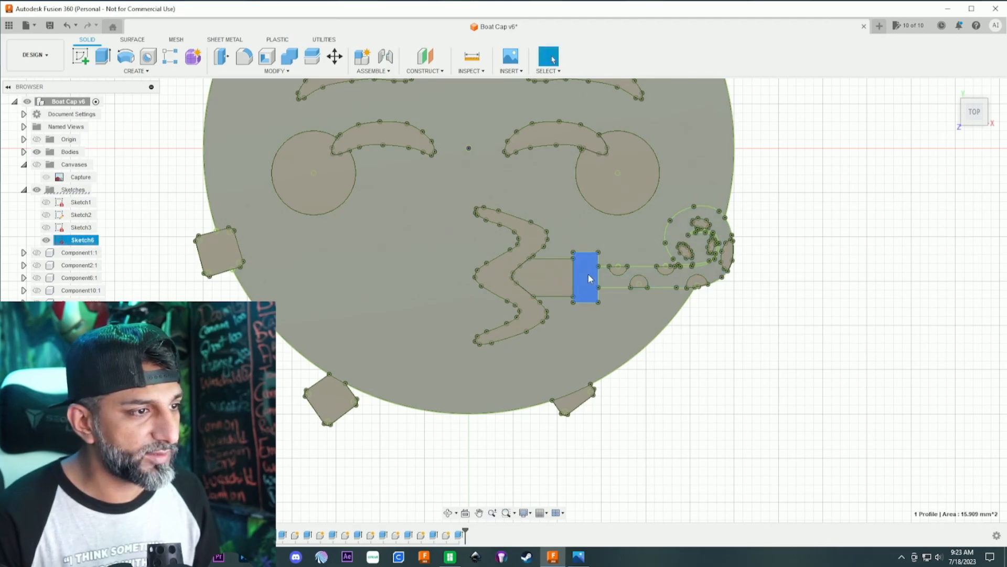
type("e1")
left_click(954, 279)
left_click(947, 335)
left_click(660, 278)
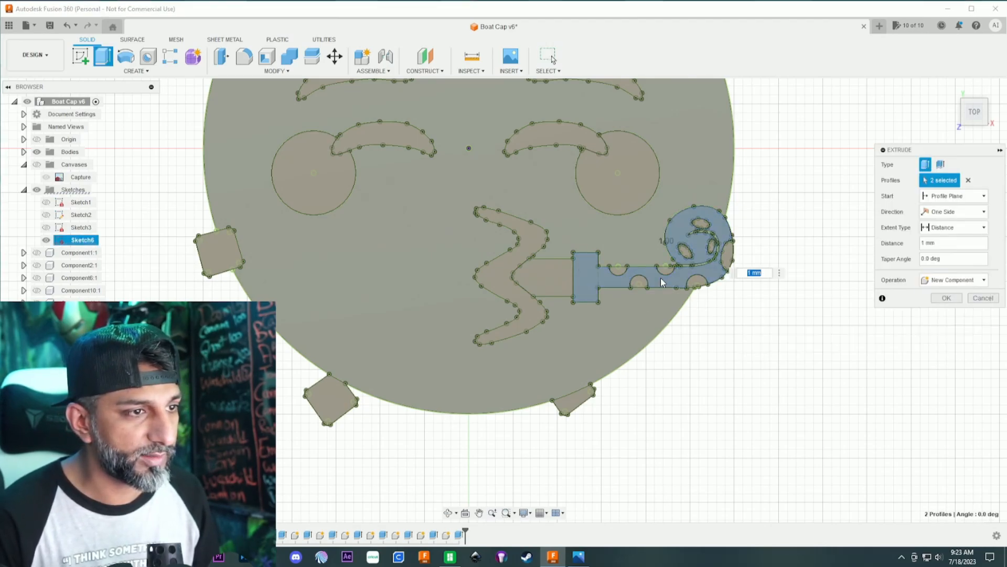
scroll(702, 266, "up", 4)
scroll(702, 268, "up", 4)
scroll(708, 269, "down", 5)
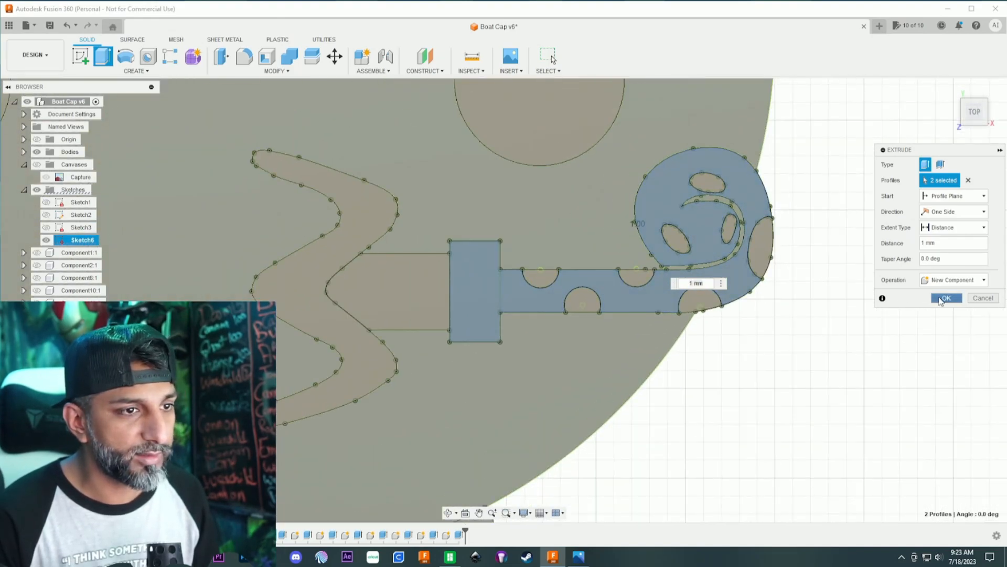
left_click(946, 297)
- Extrude the thin curved line inside the party horn's curl 1 mm as a new component
scroll(823, 328, "down", 2)
scroll(704, 267, "up", 6)
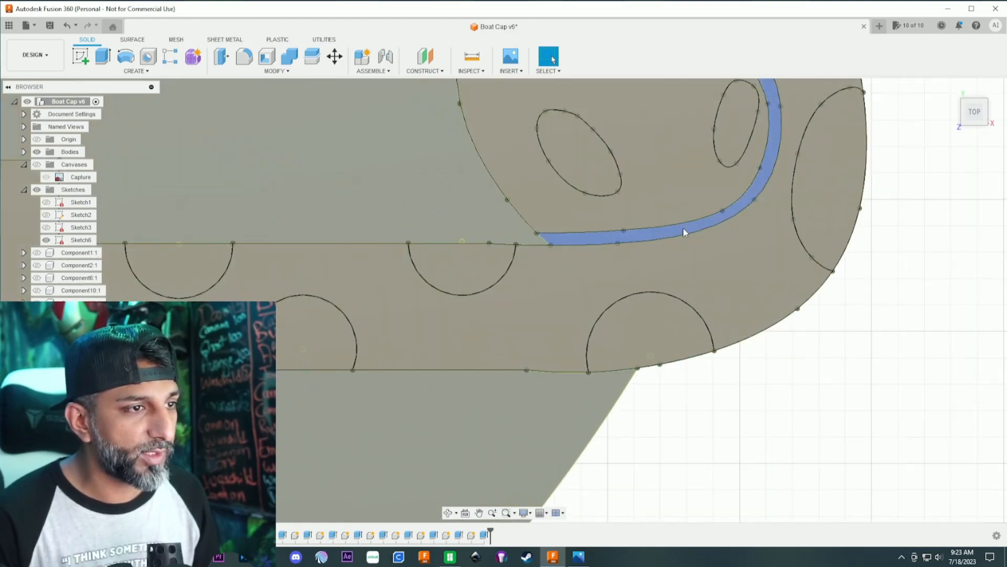
left_click(683, 230)
type("e1")
left_click(952, 280)
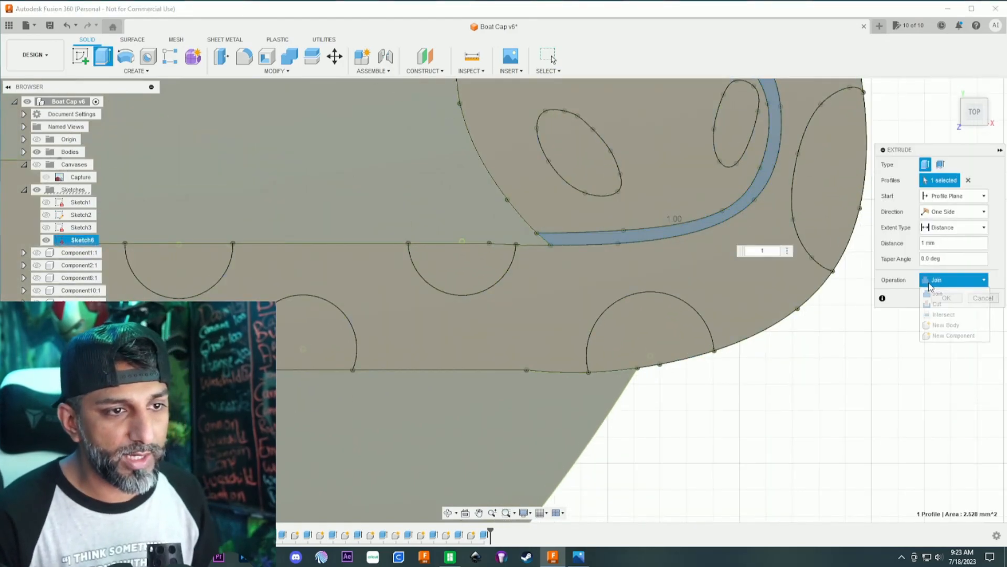
left_click(942, 333)
left_click(942, 297)
scroll(845, 364, "down", 4)
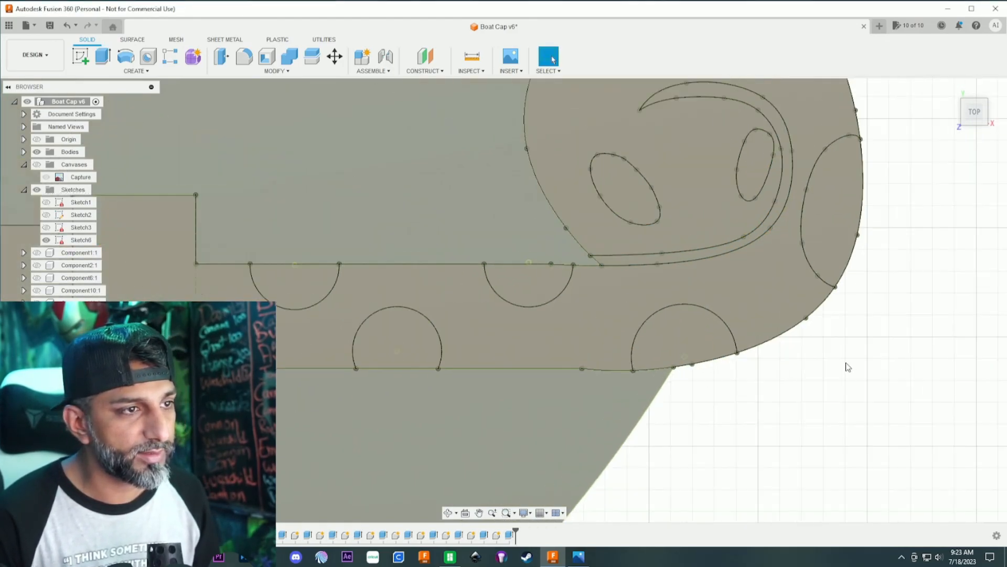
- Extrude the face's background area around the facial features 1 mm as a new component
scroll(843, 363, "down", 3)
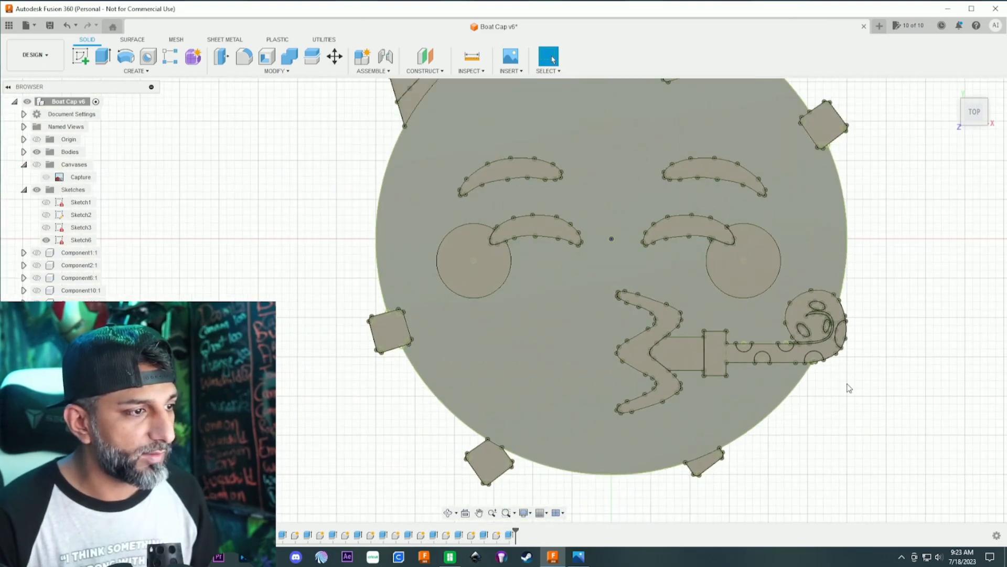
scroll(848, 385, "down", 2)
middle_click_drag(918, 341, 890, 373)
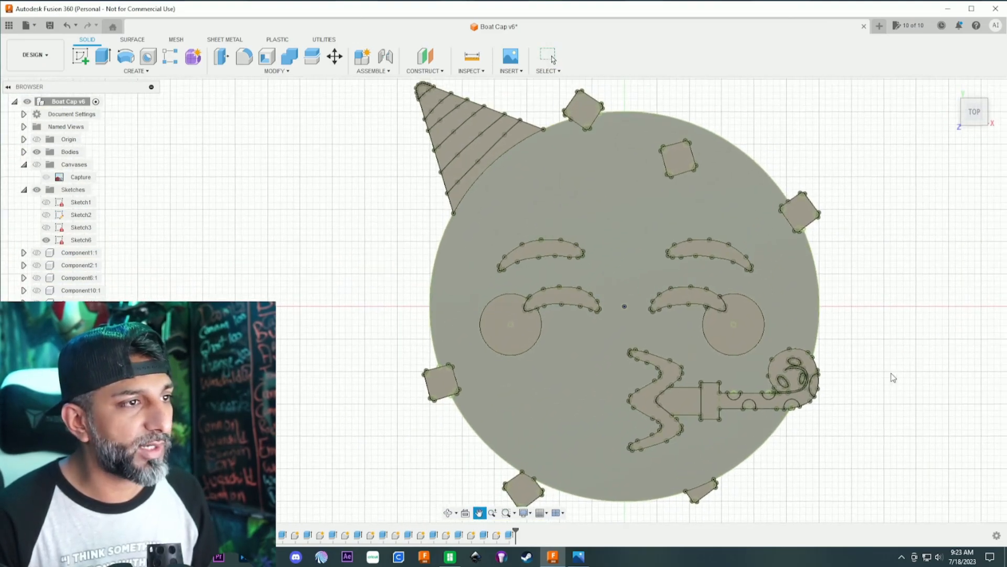
key("Escape")
left_click(800, 286)
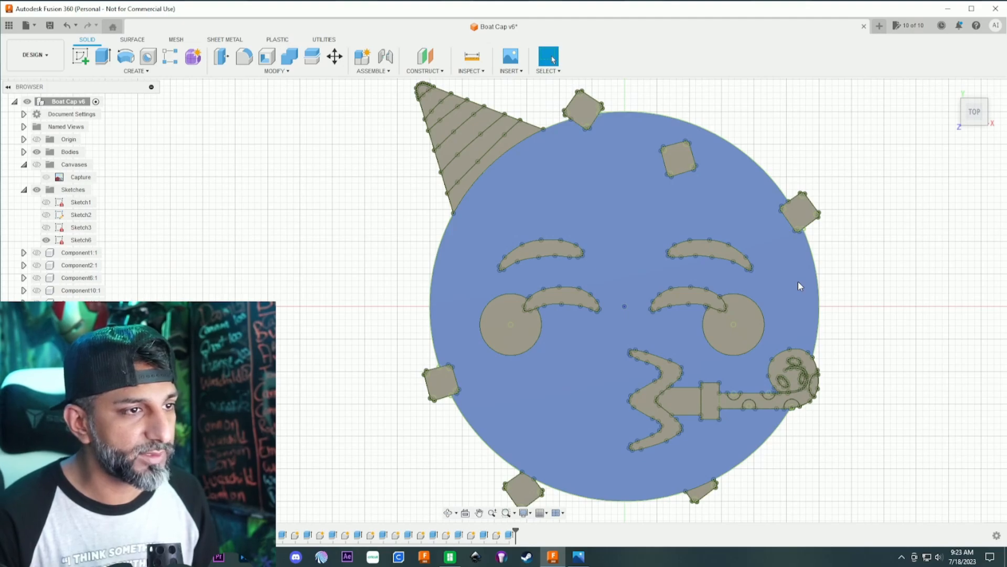
left_click(799, 286)
type("e")
type("1")
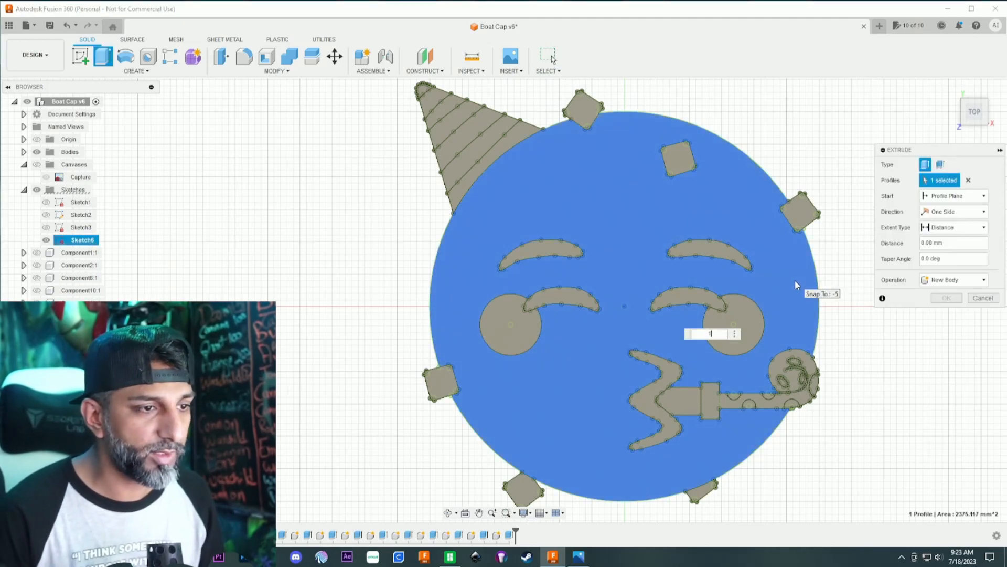
left_click(952, 280)
left_click(953, 336)
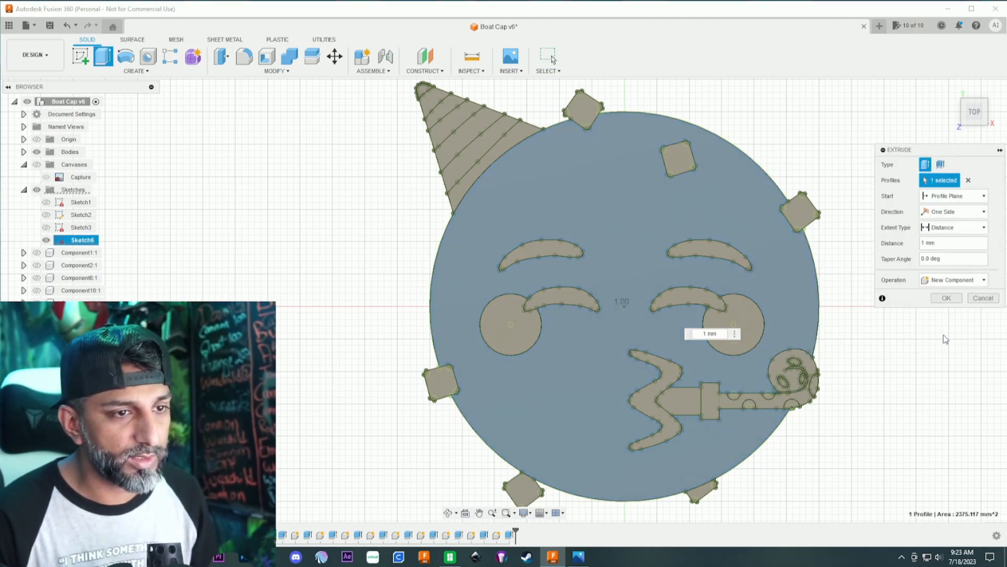
left_click(945, 299)
- Hide Sketch6 and look over the finished party-face solid from above
scroll(944, 301, "down", 5)
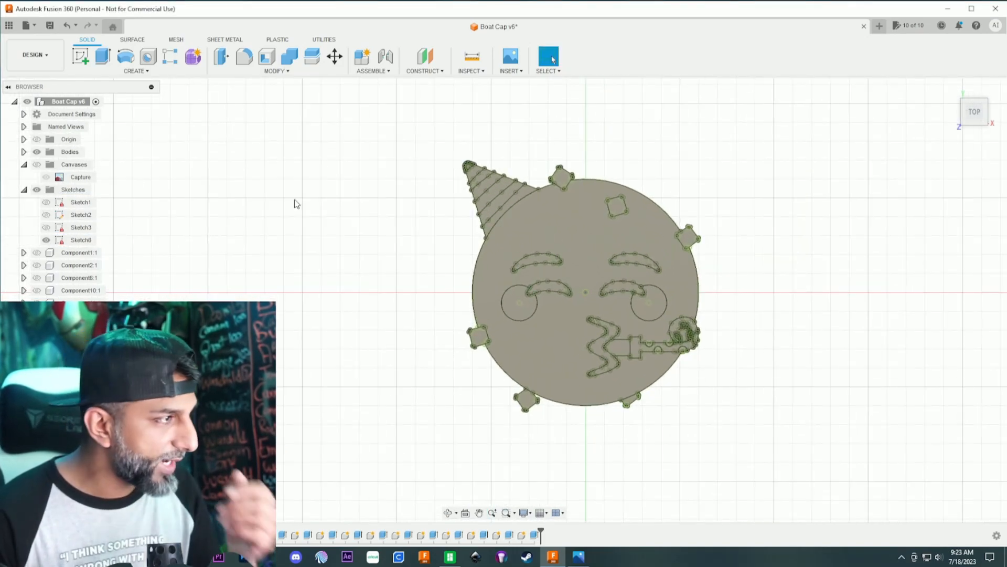
left_click(48, 240)
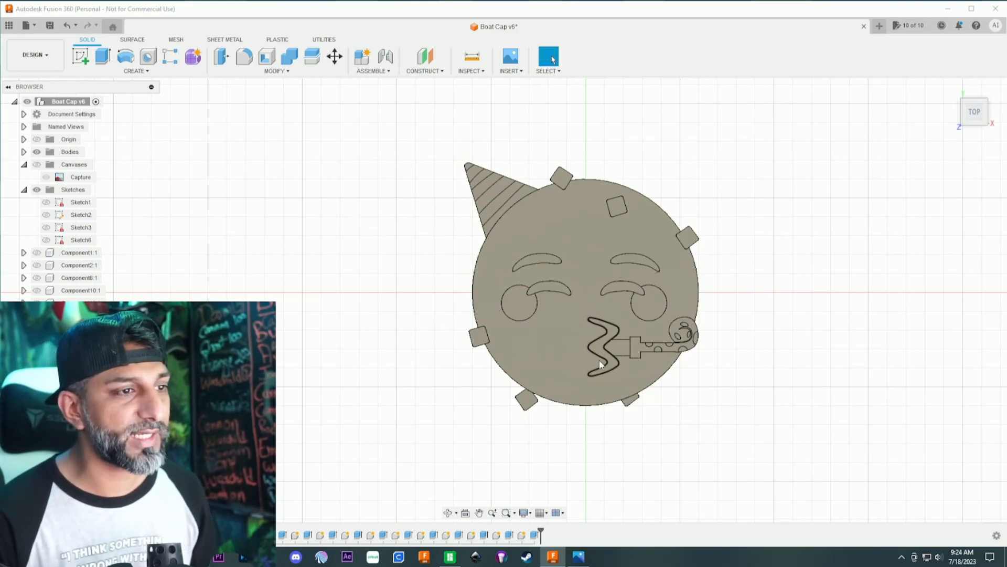
left_click(449, 513)
left_click_drag(457, 488, 506, 404)
key("Escape")
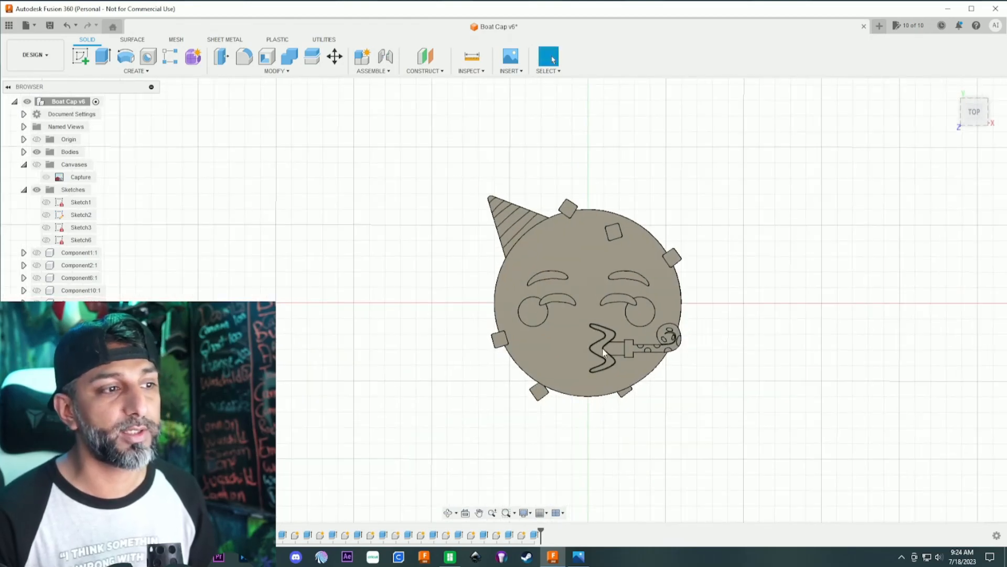
scroll(634, 303, "up", 3)
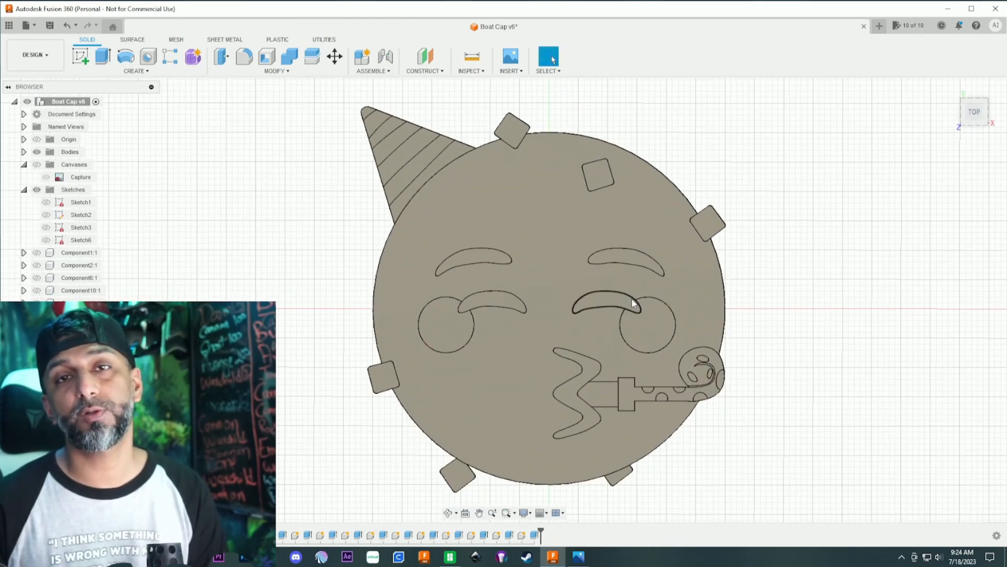
scroll(569, 281, "down", 3)
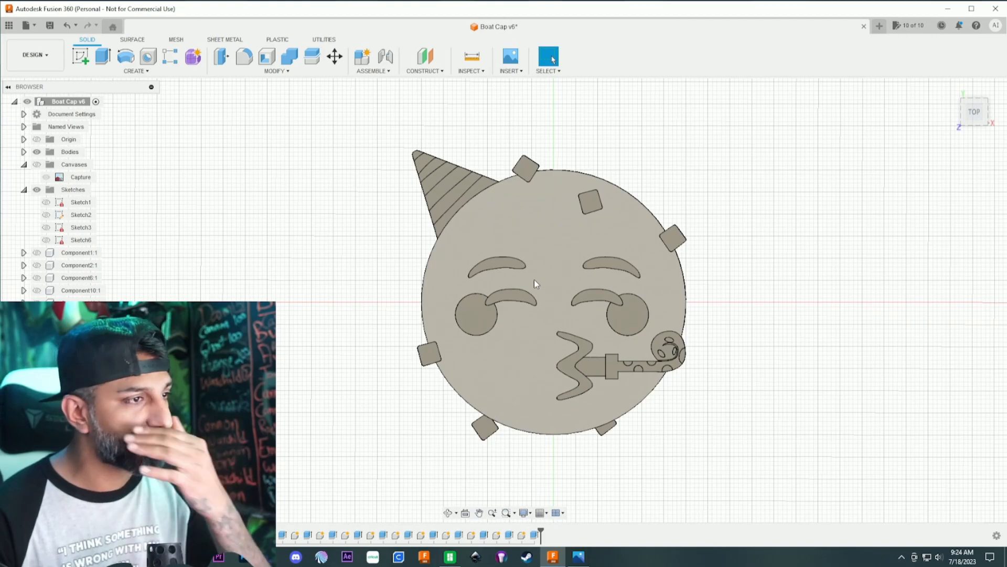
- Export the design as a STEP file named "Party Face Video" to the Party Face folder
left_click(25, 25)
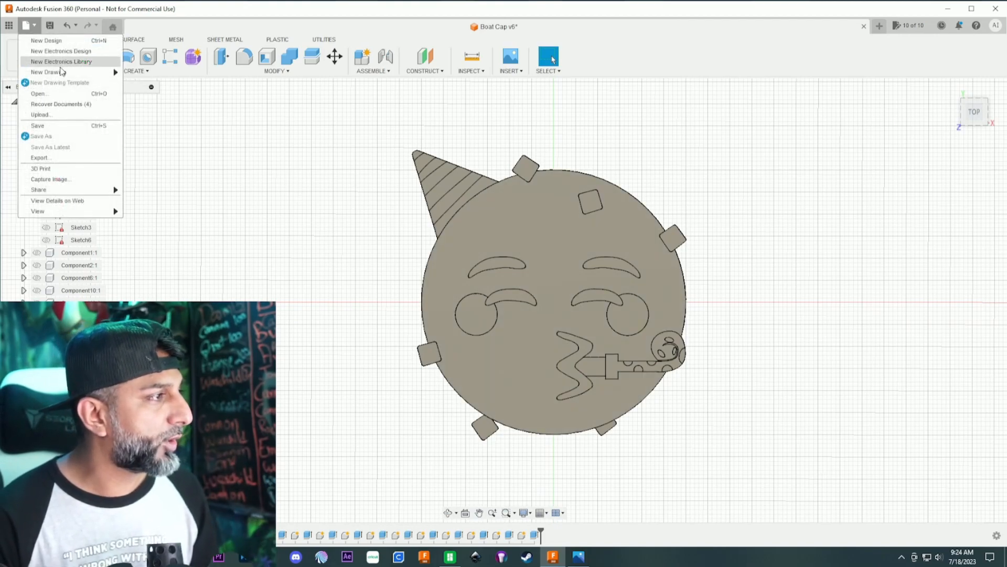
left_click(73, 159)
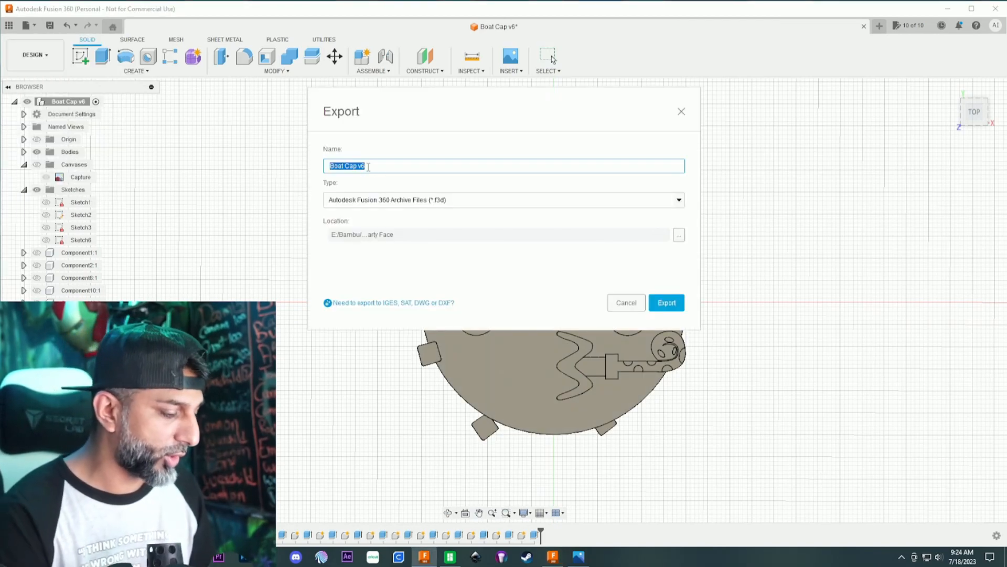
type("Party Face V1")
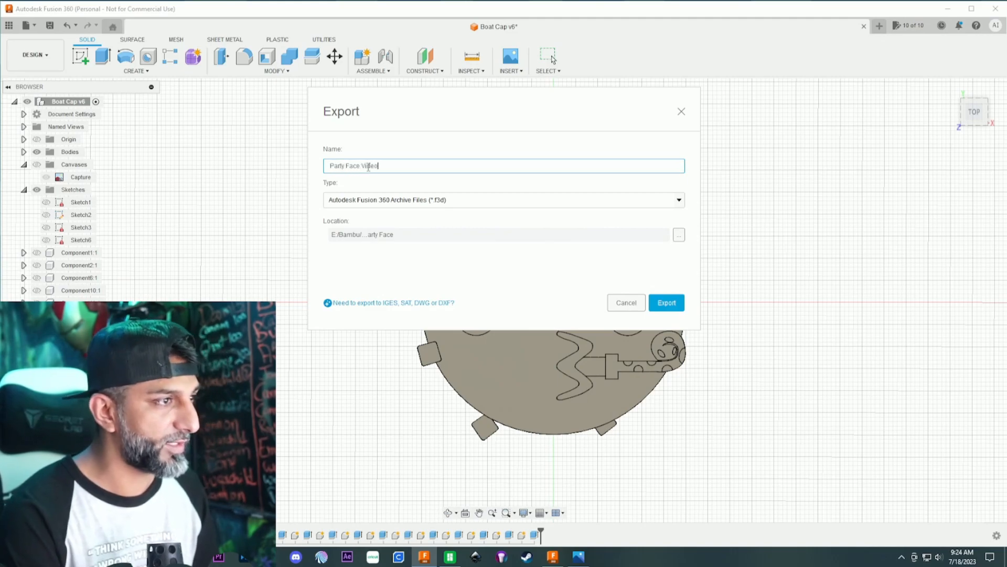
type("deo")
left_click(396, 199)
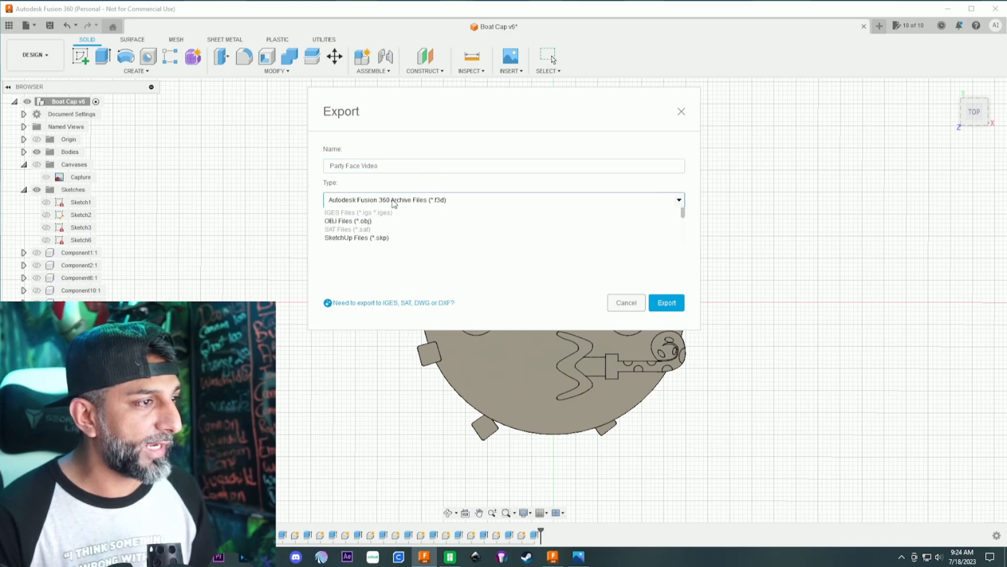
scroll(376, 277, "down", 3)
left_click(376, 272)
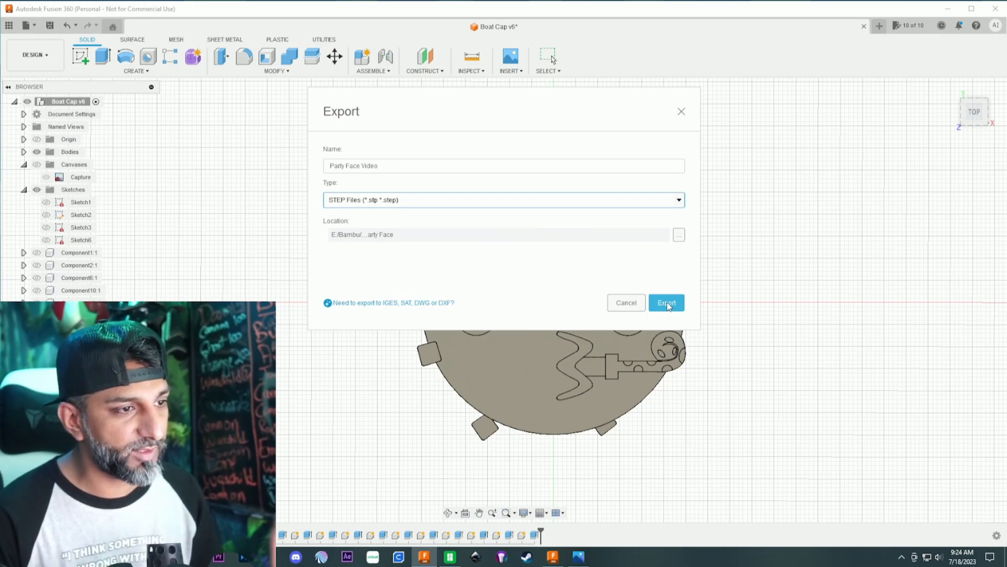
left_click(666, 302)
- Switch to Bambu Studio and import Party Face Video.step onto the build plate
left_click(449, 557)
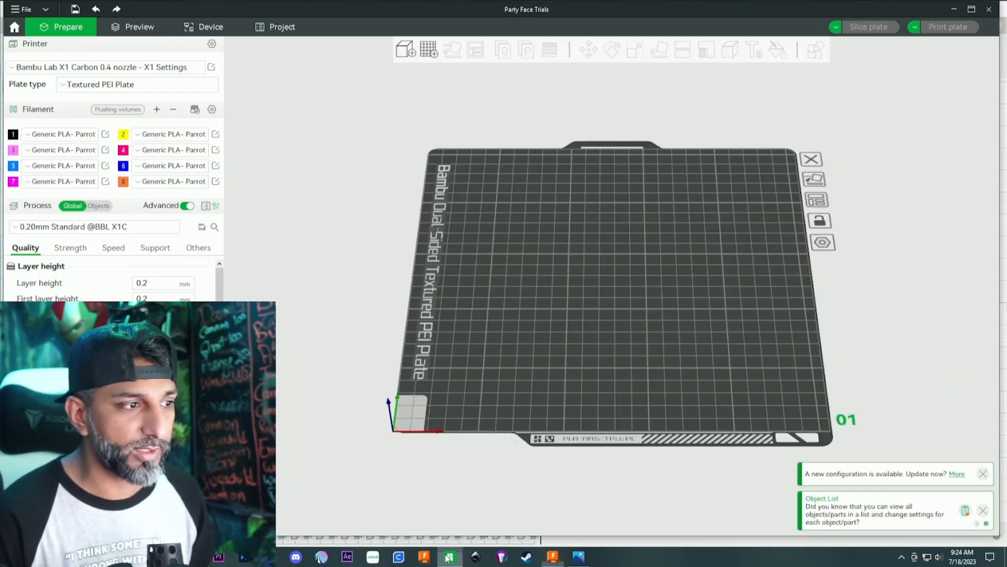
left_click(405, 50)
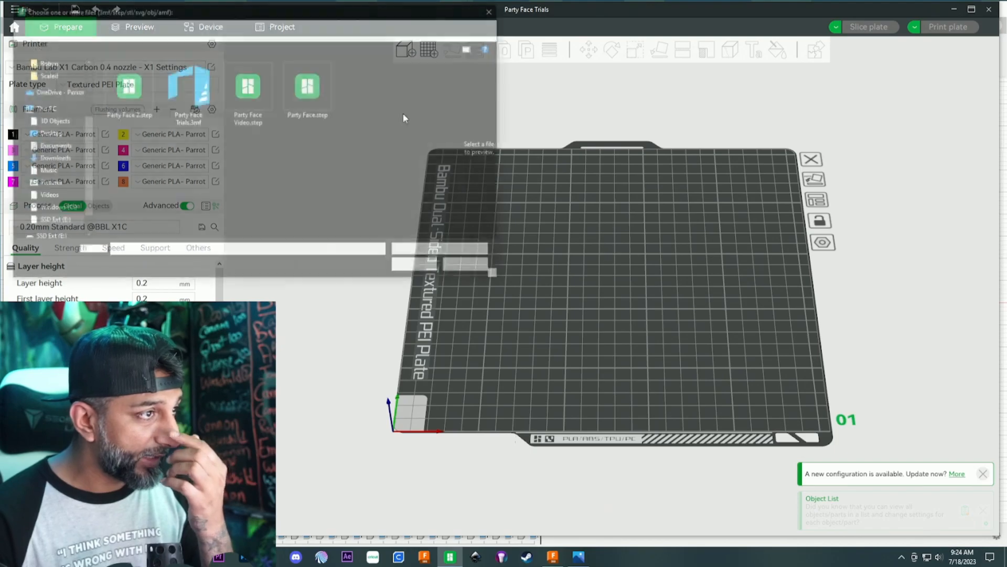
left_click(248, 92)
left_click(415, 265)
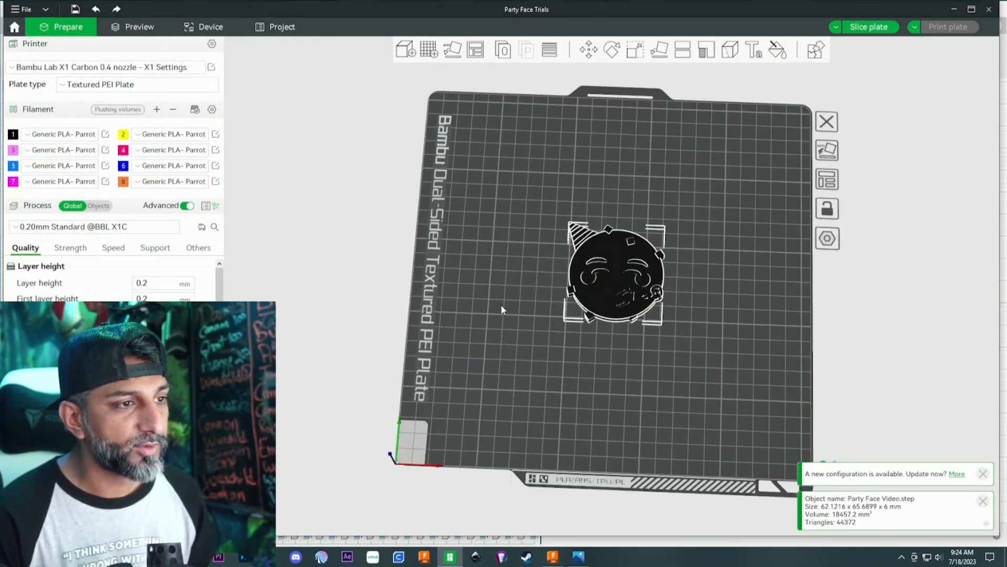
- Check the imported model's dimensions with the Scale tool and deselect the model
scroll(503, 301, "up", 2)
left_click(635, 51)
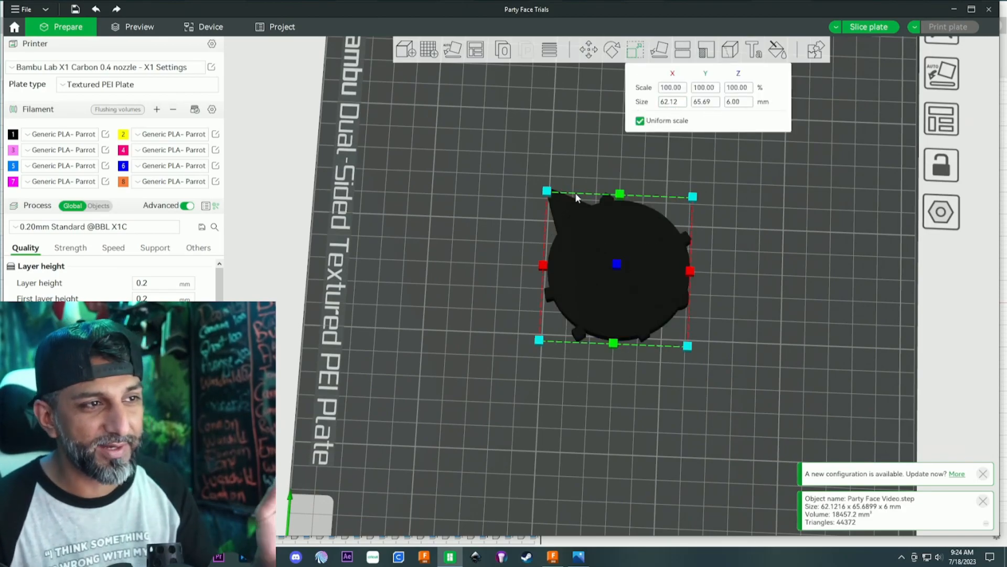
left_click(587, 112)
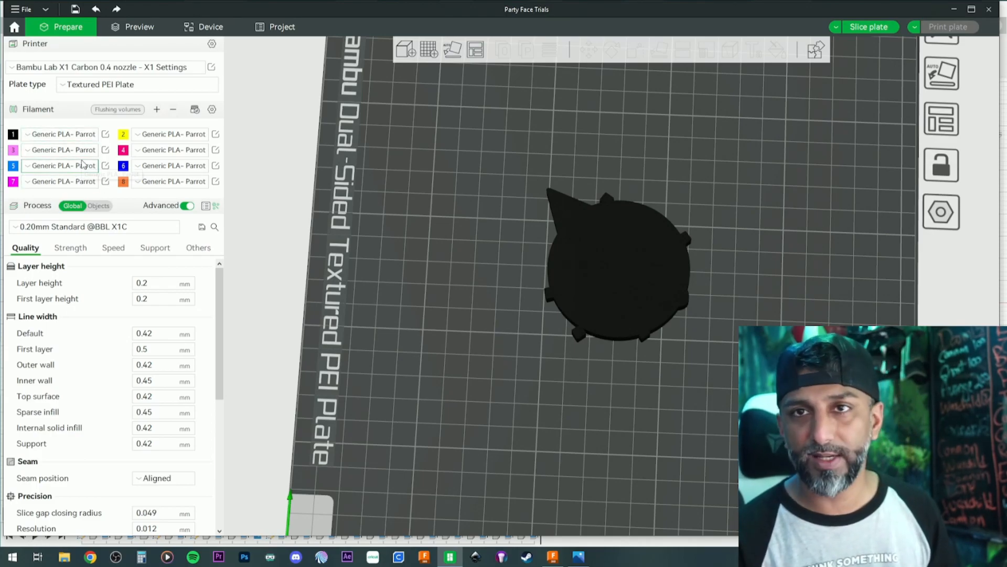
- List the plate's objects and assign yellow filament 2 to the whole Party Face Video.step model
left_click(98, 206)
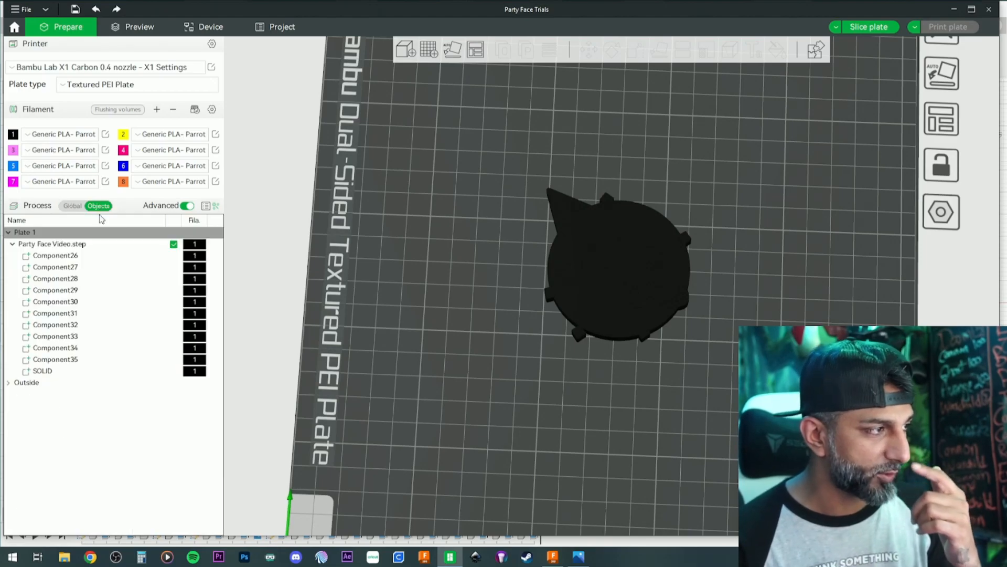
left_click(79, 244)
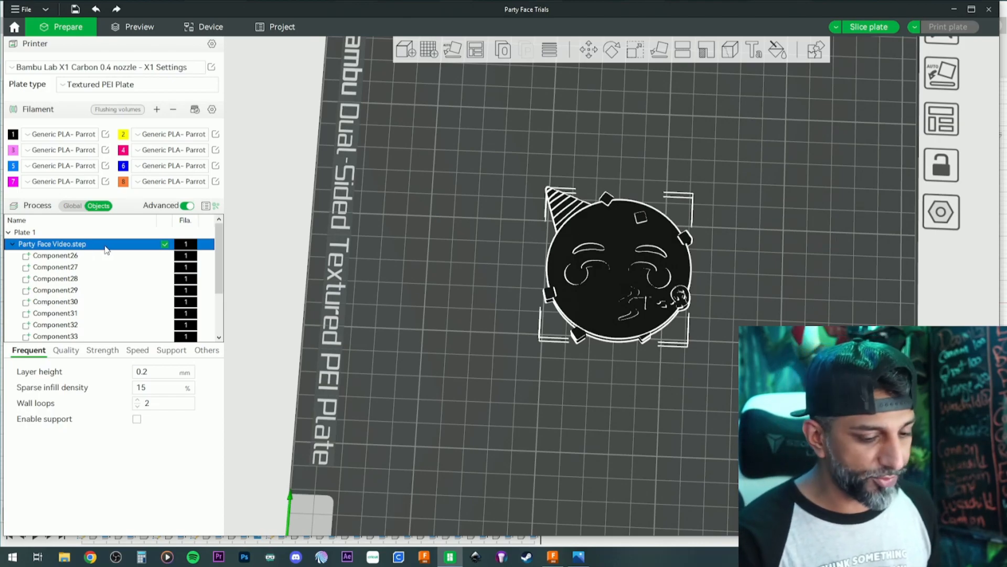
key("2")
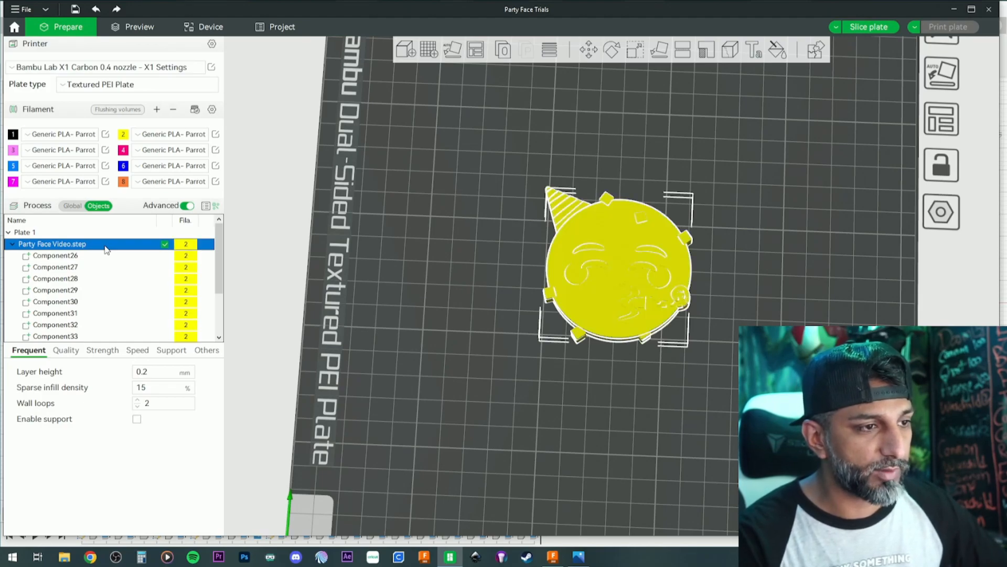
- Assign blue filament 5 to Component26 and magenta filament 7 to Component27, covering the hat's alternating stripes and the horn's spots
left_click(114, 256)
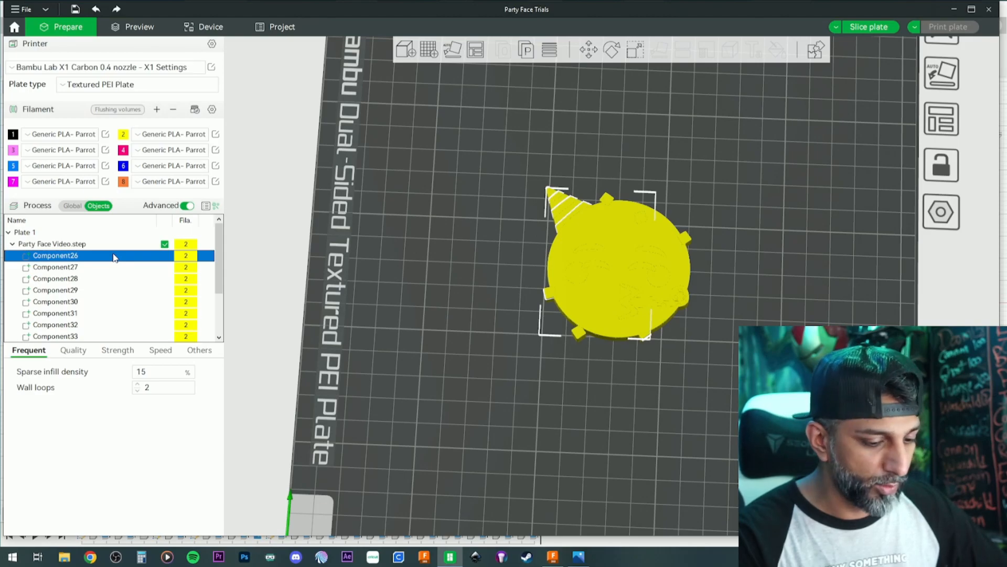
key("5")
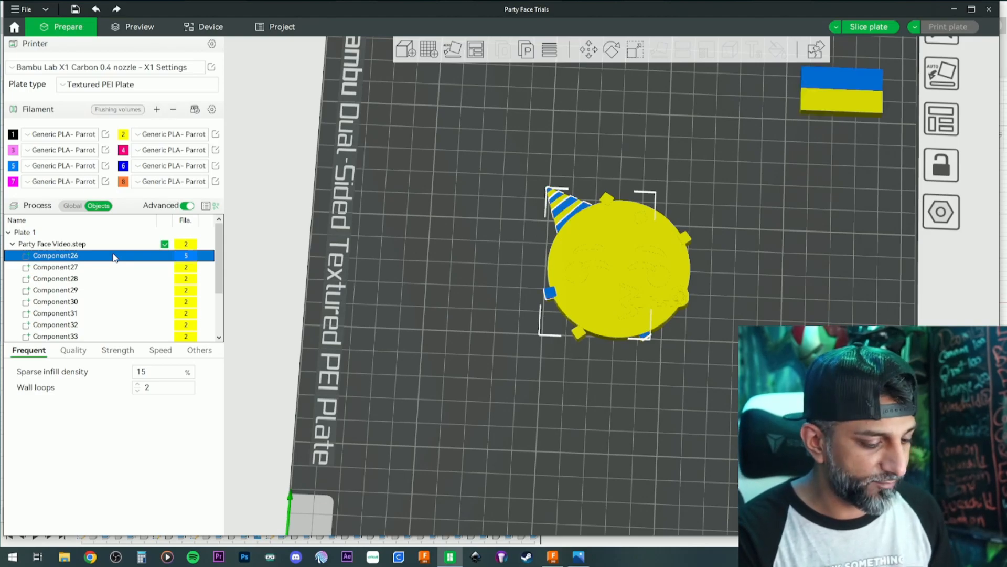
key("Down")
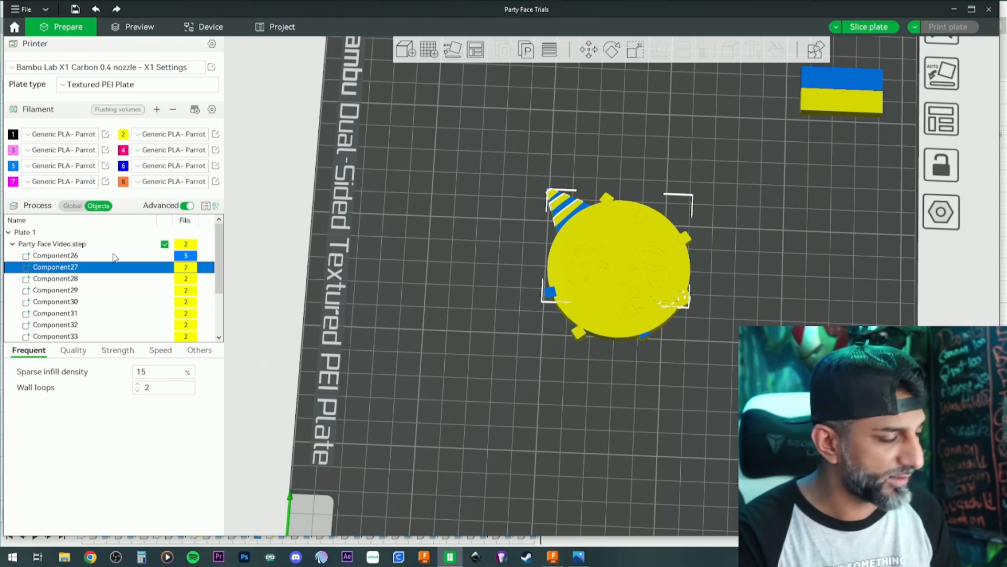
key("7")
- Assign orange filament 8 to Component28 with the cheeks and filament 4 to Component29, the confetti square on the forehead
key("Down")
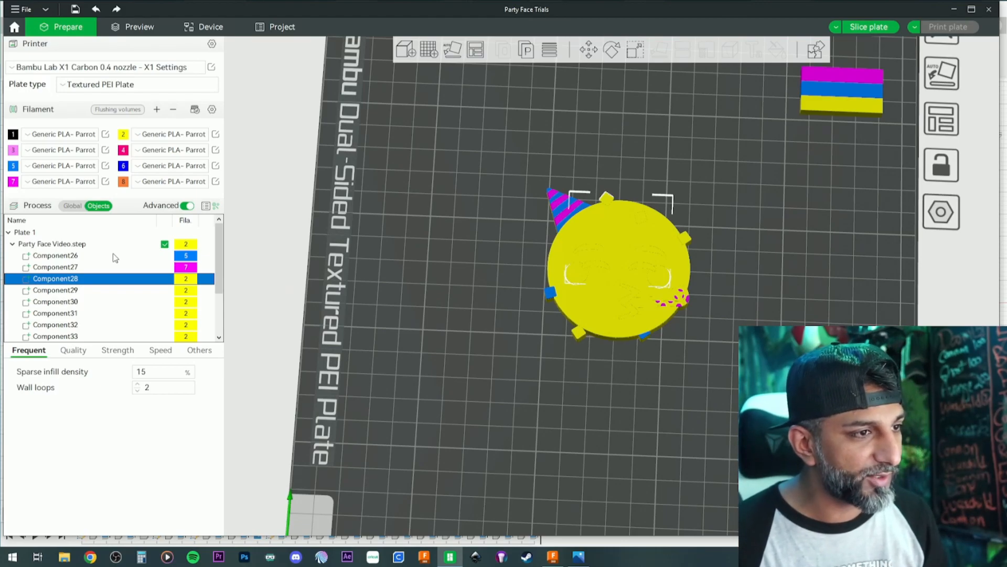
key("8")
key("Down")
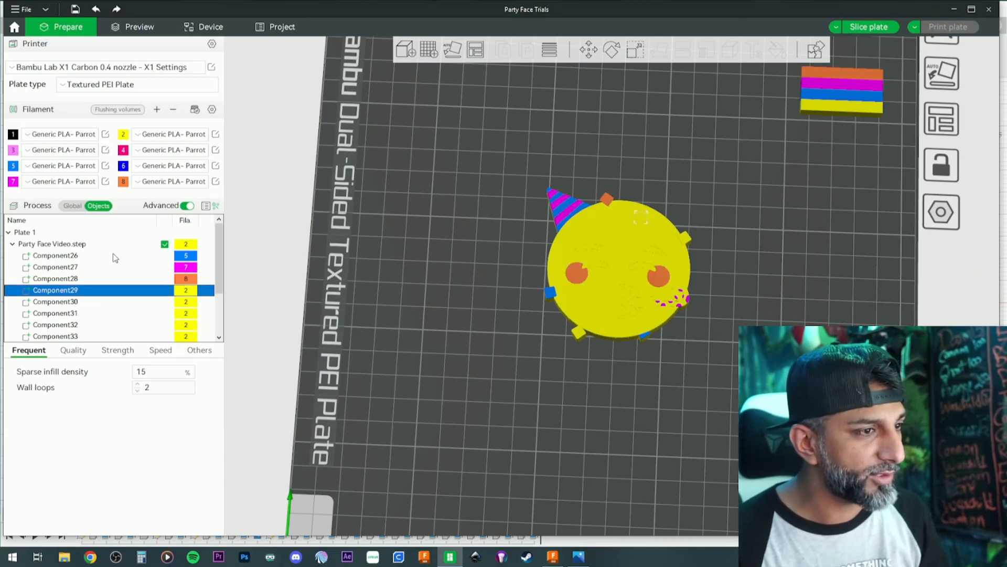
key("4")
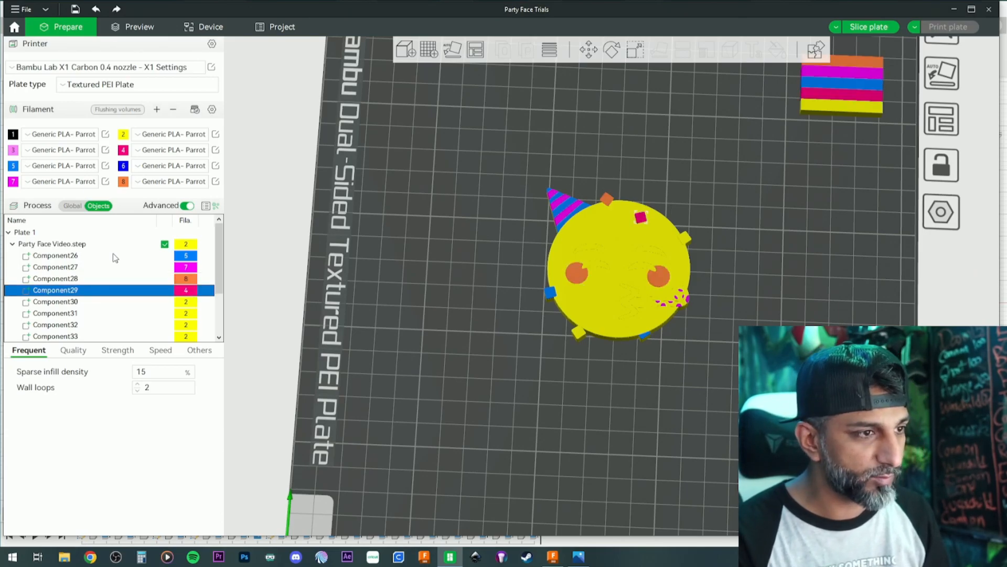
- Assign magenta filament 7 to the confetti in Component30 and black filament 1 to the eyebrows, eyes and mouth in Component31
key("Down")
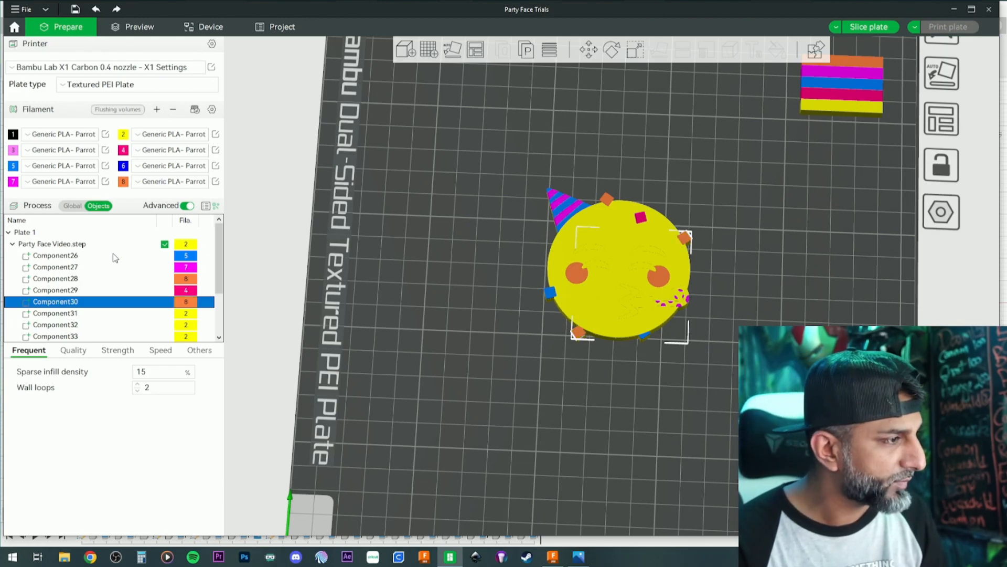
key("Down")
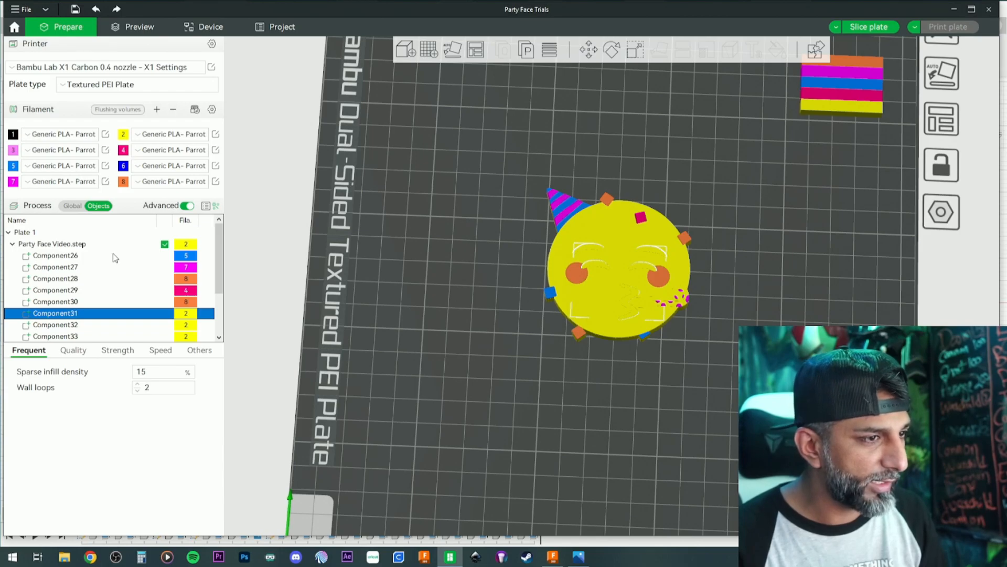
key("Up")
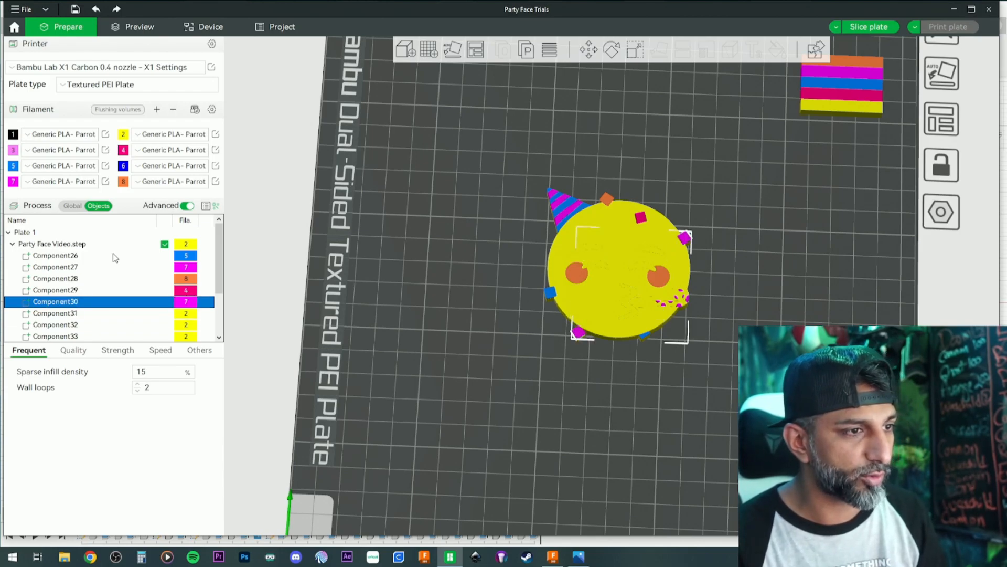
key("Down")
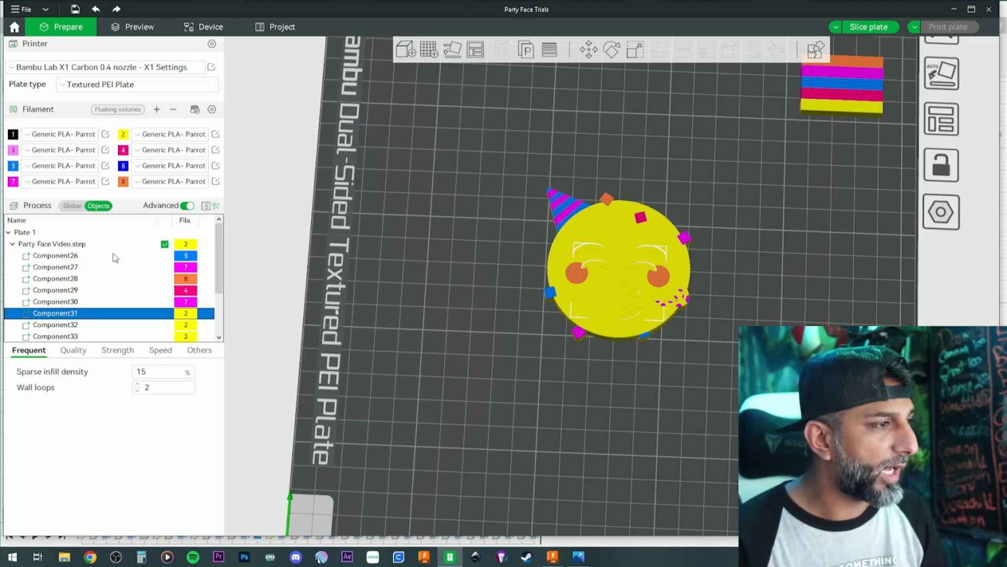
key("1")
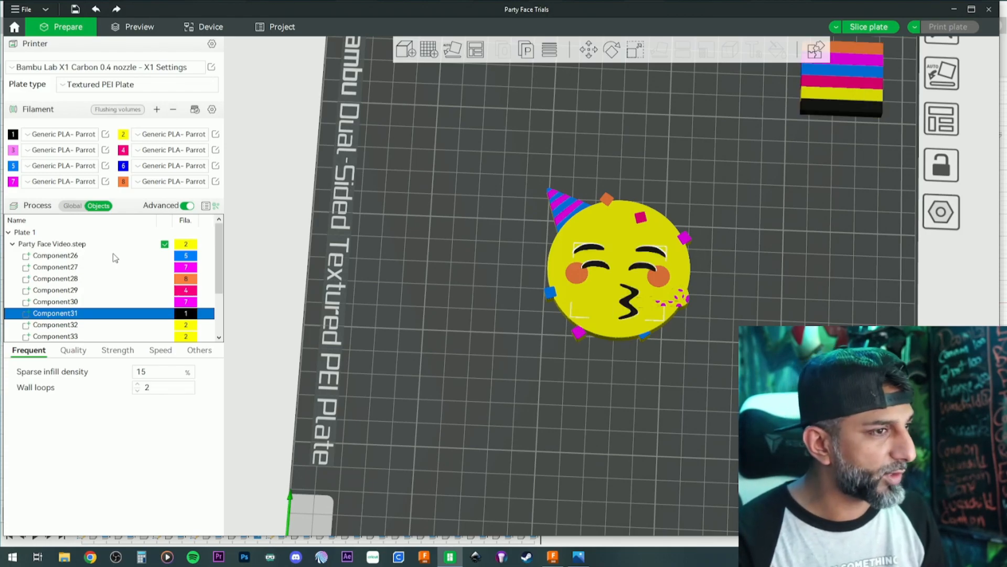
key("Down")
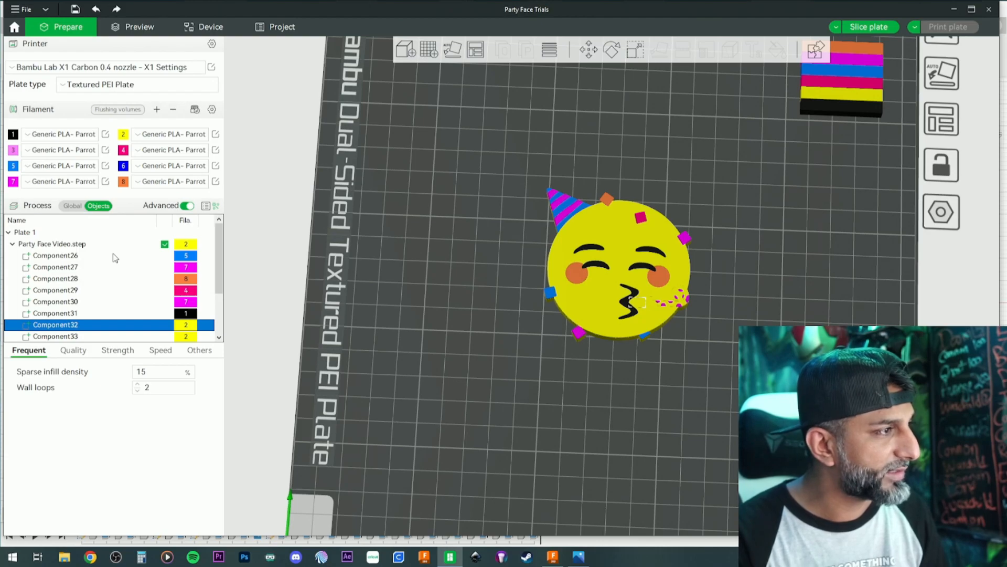
- Assign dark blue filament 6 to Component32 at the horn's mouthpiece, blue filament 5 to Component33 and black filament 1 to Component34
key("6")
key("Down")
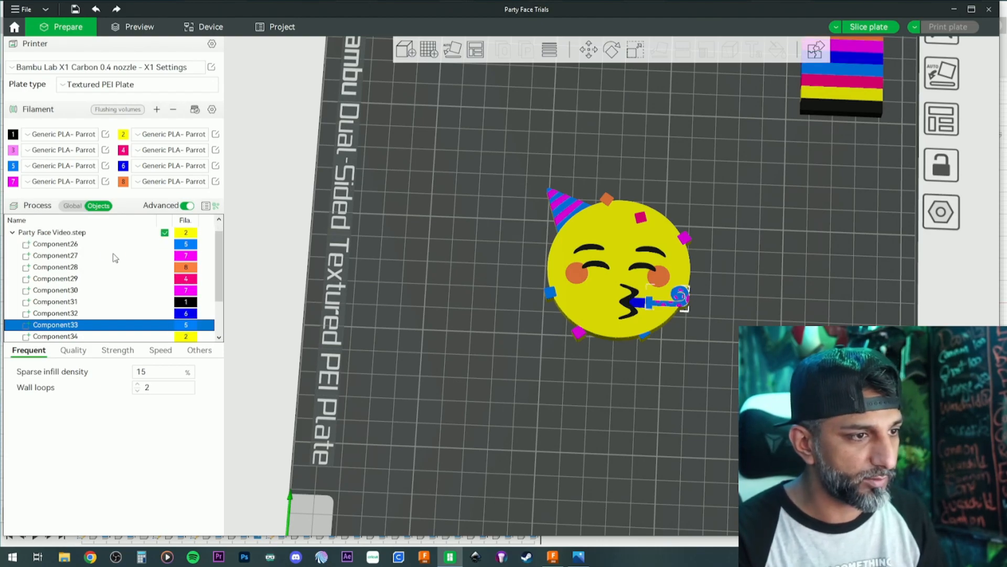
key("Down")
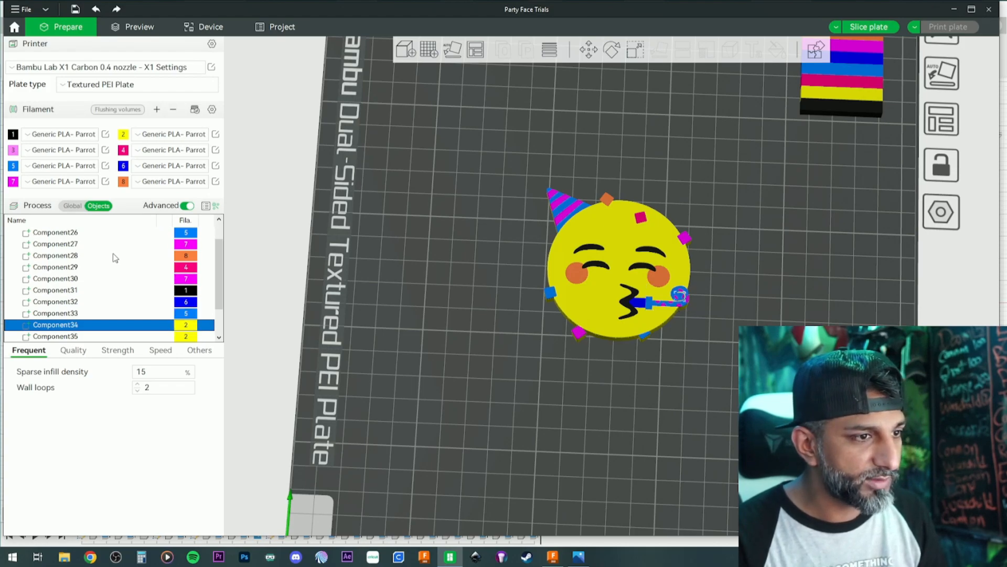
key("Down")
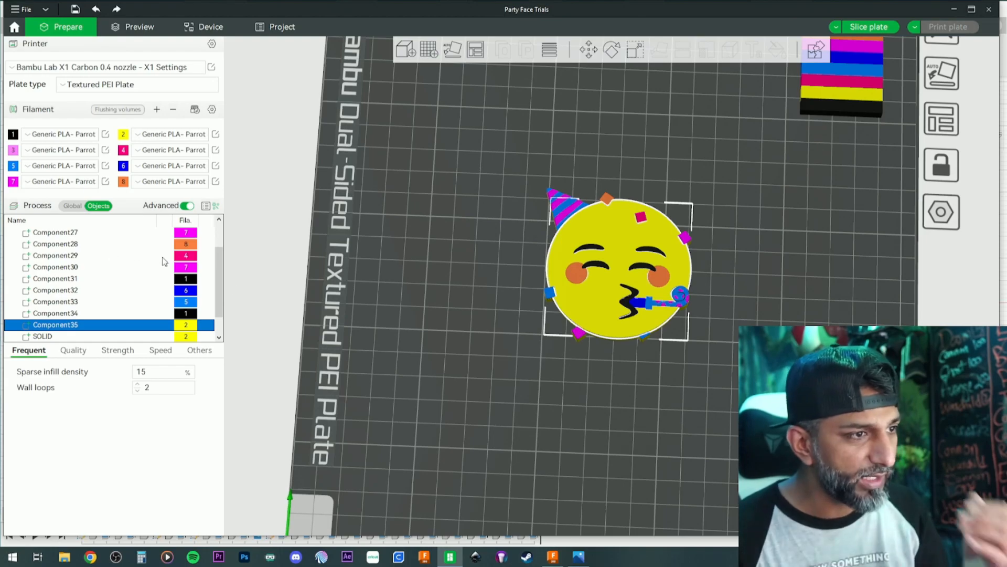
- Deselect the components and examine the party face's assigned colours from above and at an angle
left_click(438, 272)
scroll(438, 271, "down", 1)
scroll(442, 271, "up", 5)
left_click_drag(442, 271, 414, 290)
scroll(414, 289, "down", 3)
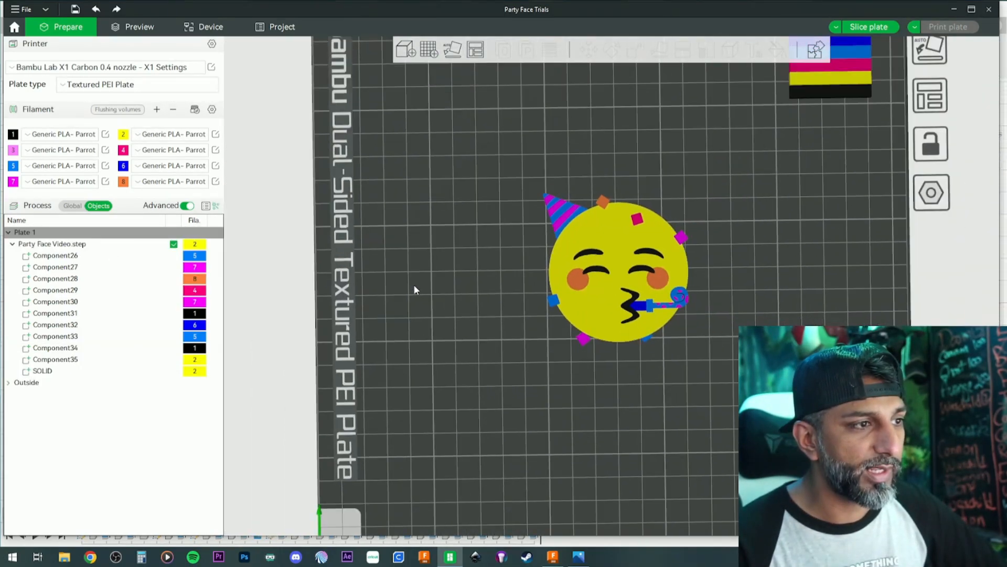
scroll(427, 286, "down", 1)
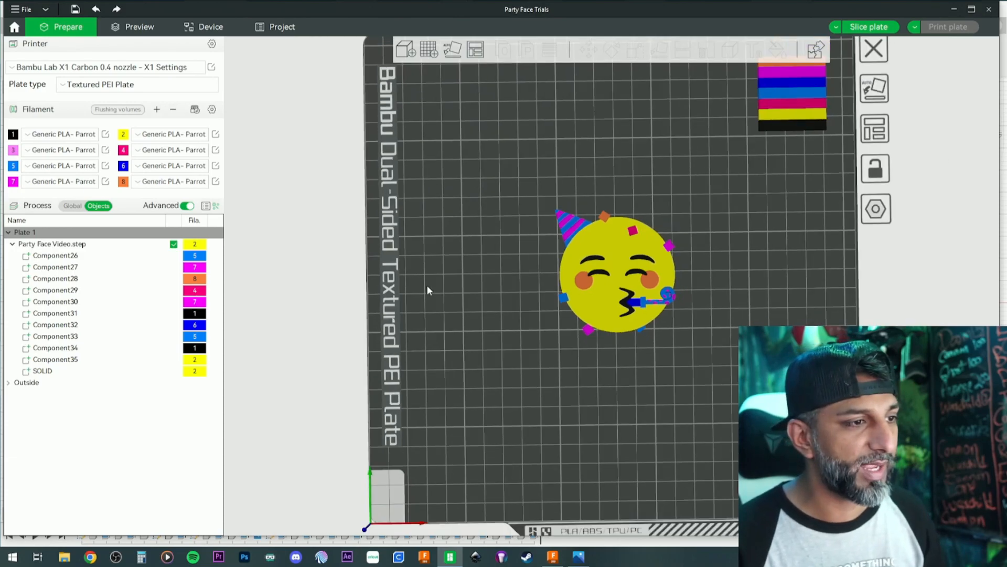
scroll(427, 285, "up", 2)
left_click_drag(426, 284, 424, 252)
- Rotate the whole Party Face Video.step model so that its coloured face lies down on the build plate
left_click(590, 260)
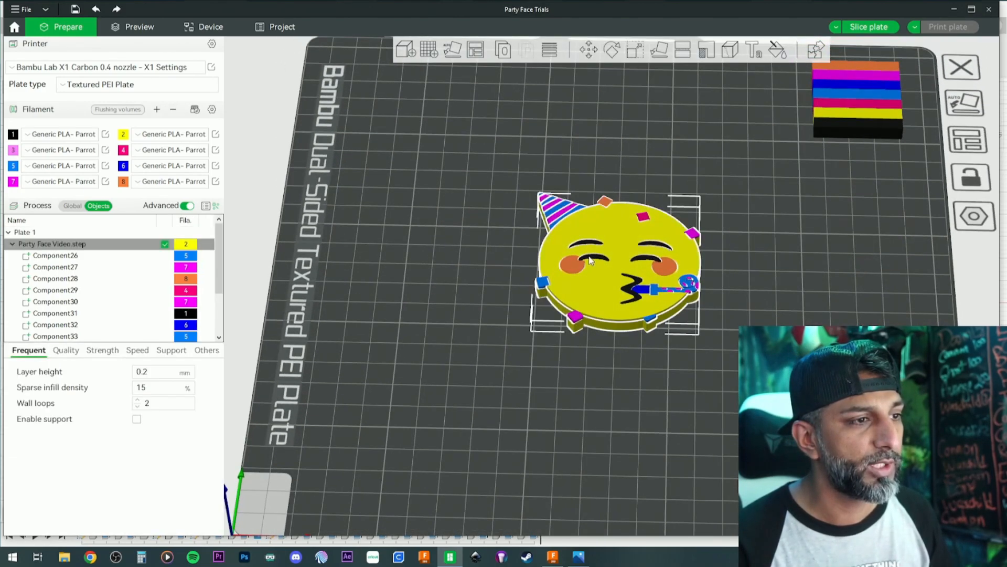
left_click(612, 49)
left_click_drag(693, 147, 692, 124)
left_click_drag(617, 117, 620, 326)
left_click(817, 250)
left_click_drag(818, 245, 813, 290)
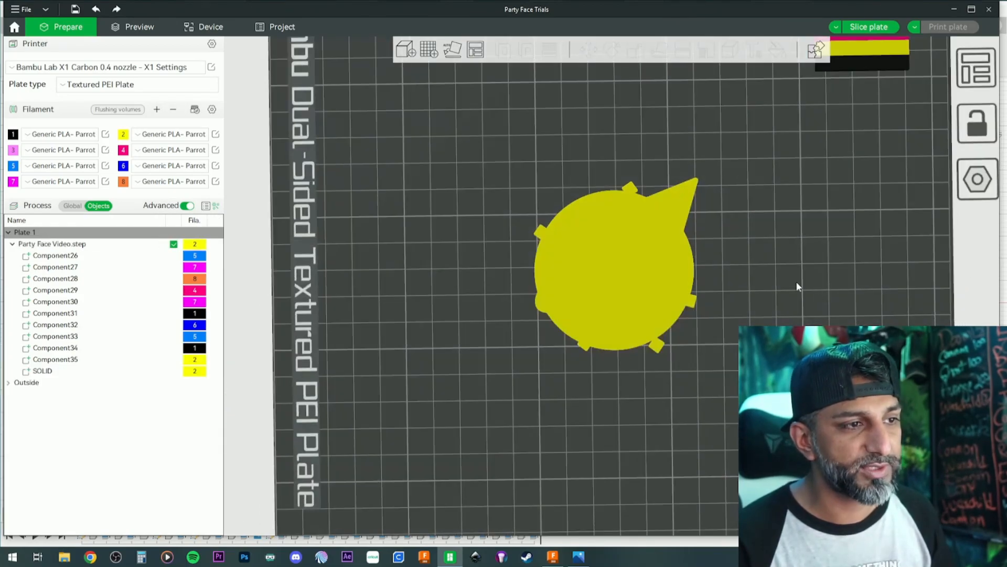
- Slice the plate with the face-down party face model
left_click(867, 27)
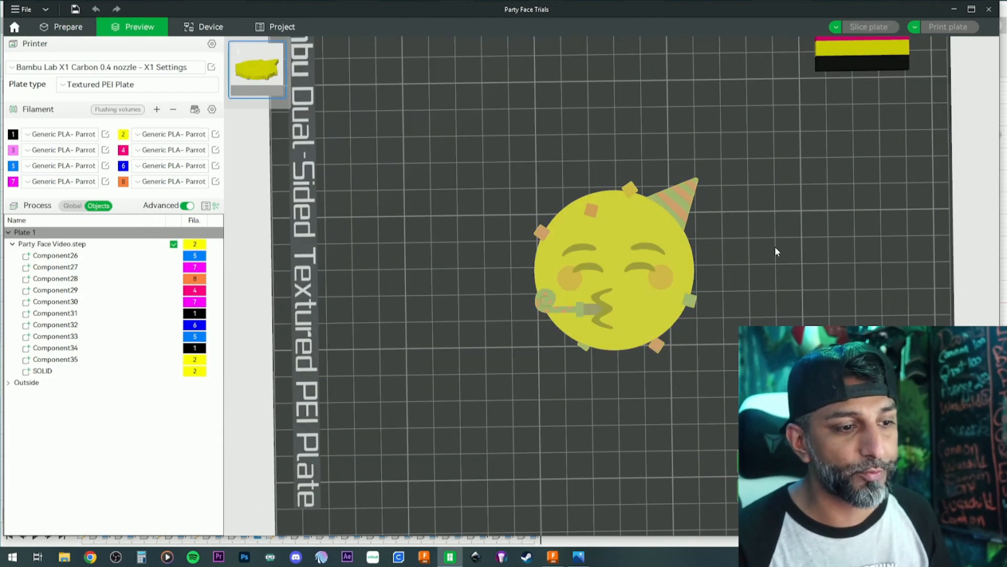
scroll(724, 244, "up", 2)
scroll(717, 242, "up", 1)
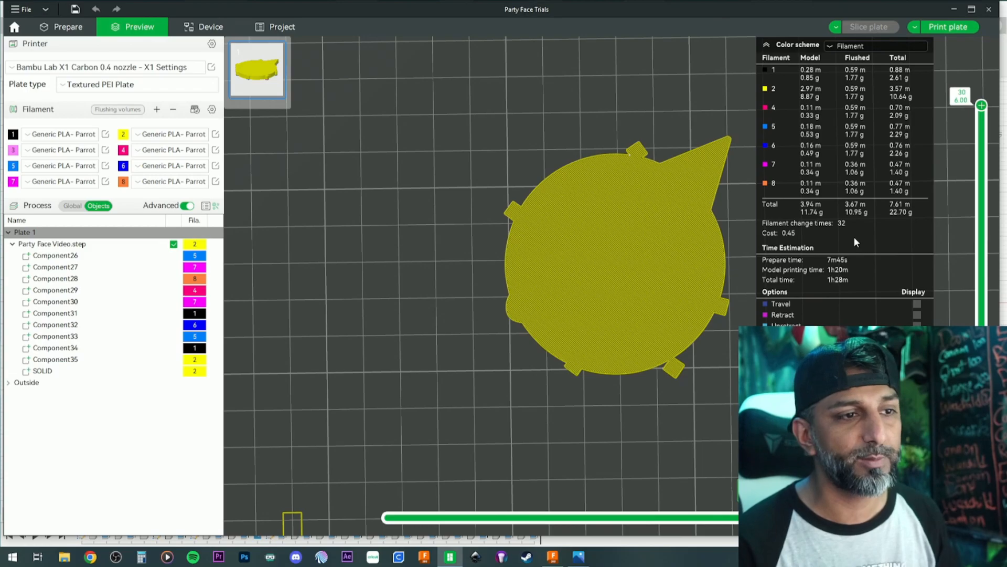
- Examine the sliced model's coloured lower layers one by one, then return the layer preview to layer 30
left_click_drag(982, 106, 985, 467)
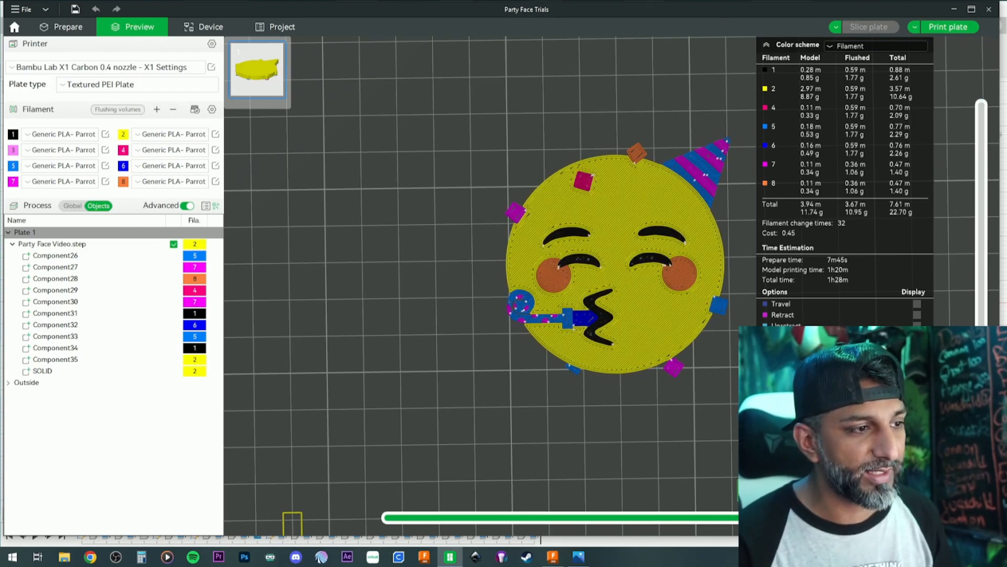
left_click_drag(984, 467, 984, 444)
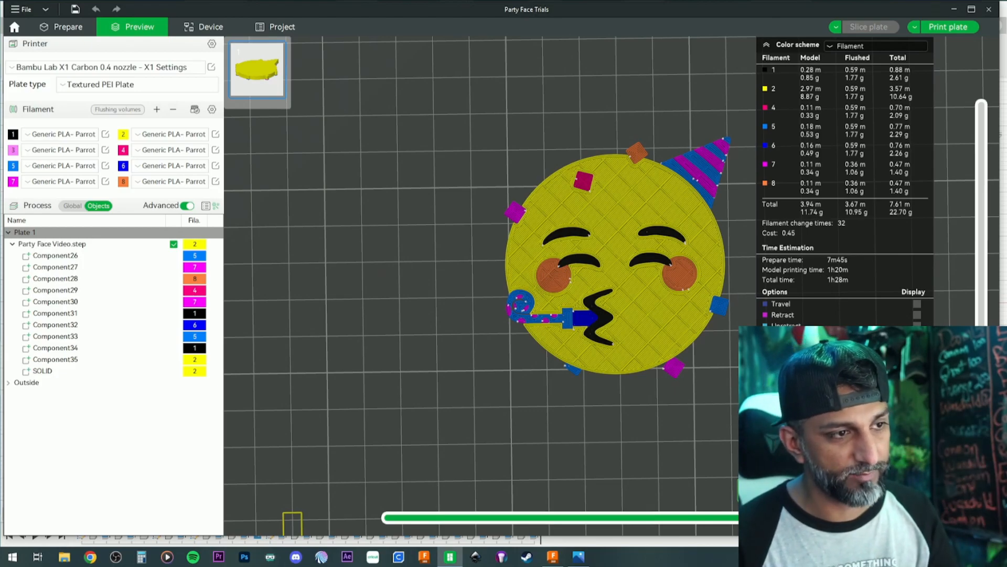
key("Up")
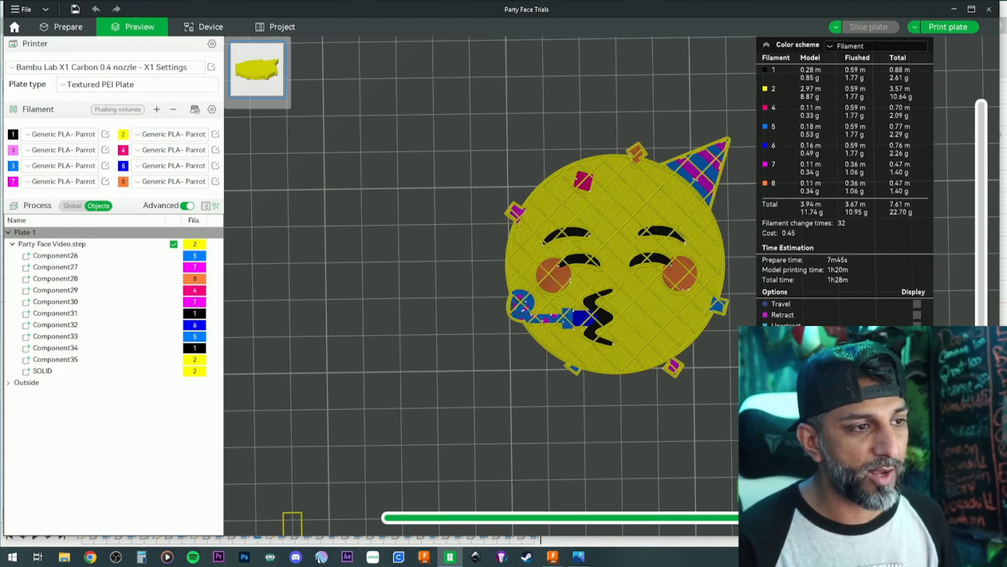
left_click_drag(981, 326, 979, 94)
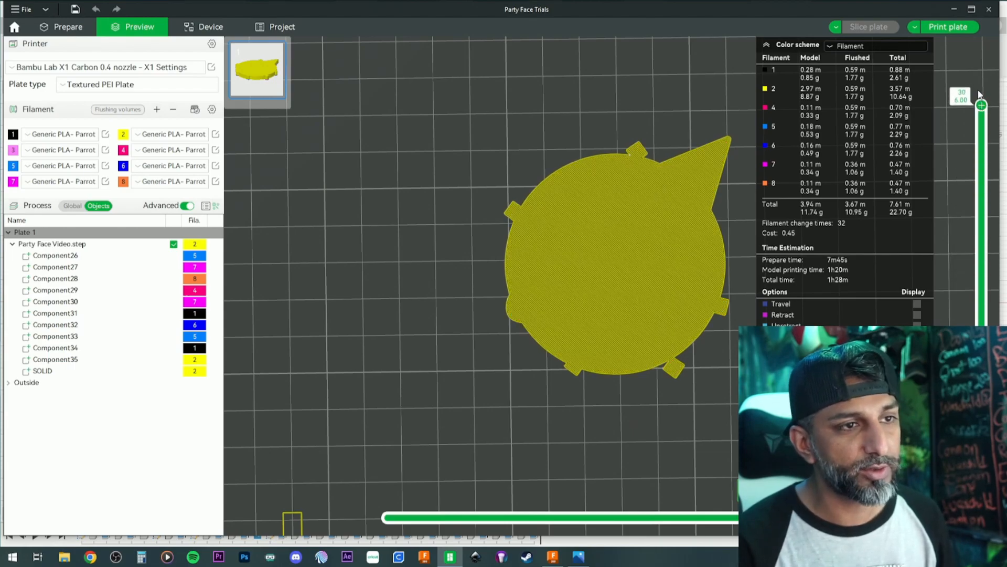